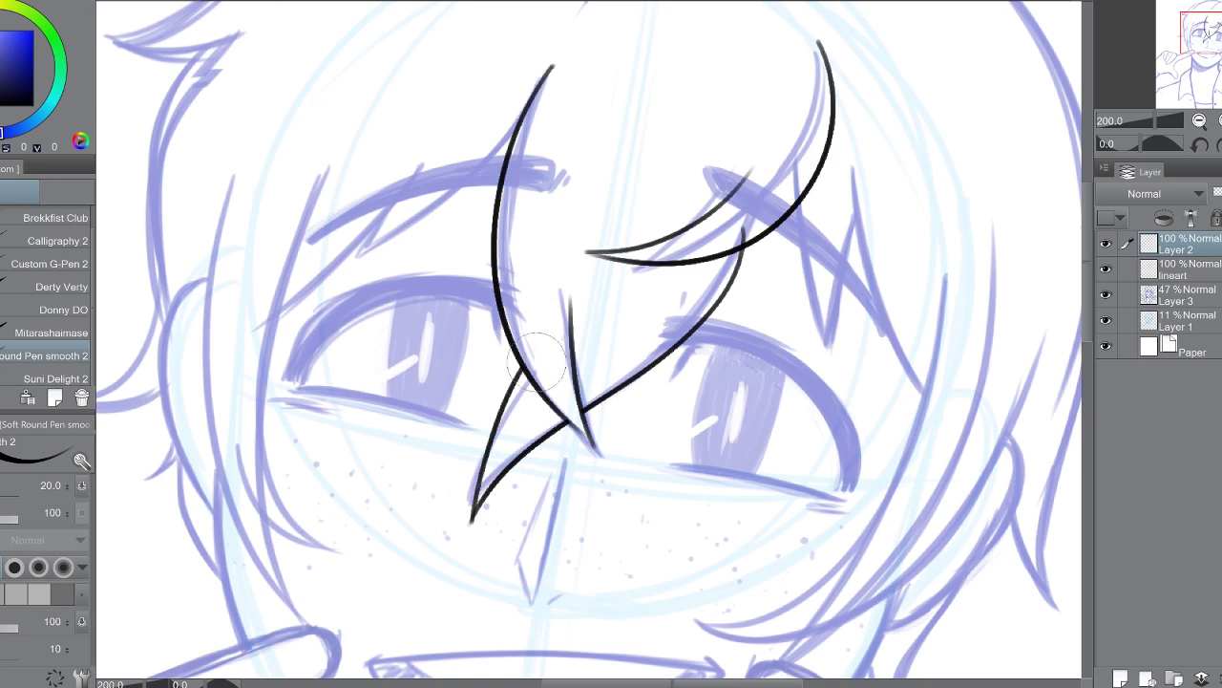
# Step: Ink the zigzag fringe strands over the right eyebrow and erase the stroke end that overshoots the neighbouring curved lock
pyautogui.hotkey('ctrl', '+')
pyautogui.moveTo(611, 344); pyautogui.dragTo(573, 382)
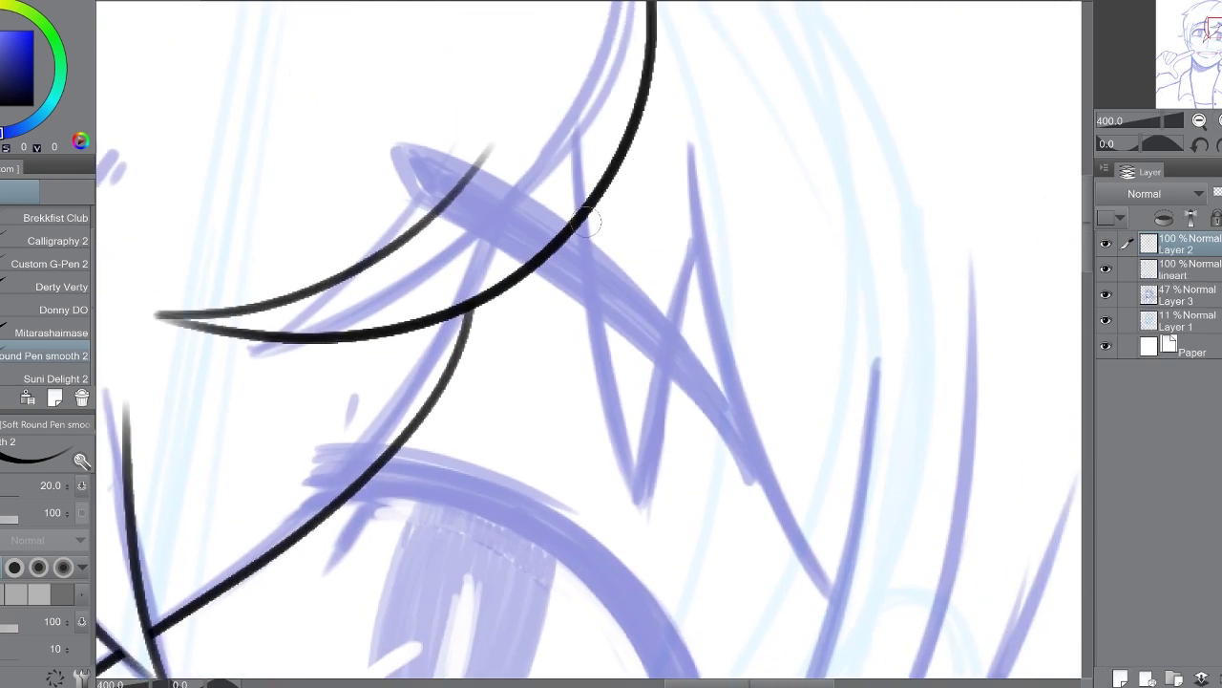
pyautogui.moveTo(573, 124)
pyautogui.mouseDown()
pyautogui.moveTo(666, 494)
pyautogui.moveTo(688, 276)
pyautogui.mouseUp()
pyautogui.moveTo(690, 129)
pyautogui.mouseDown()
pyautogui.moveTo(821, 597)
pyautogui.moveTo(845, 630)
pyautogui.mouseUp()
pyautogui.hotkey('ctrl', 'z')
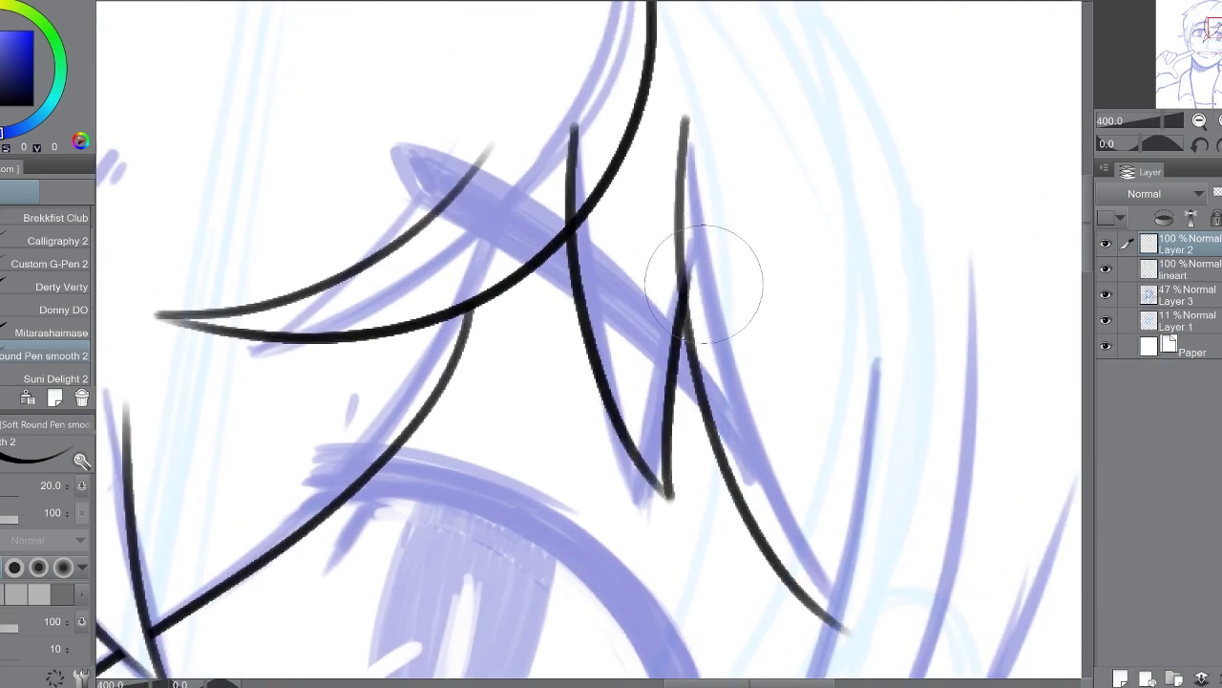
pyautogui.moveTo(573, 127); pyautogui.dragTo(575, 157)
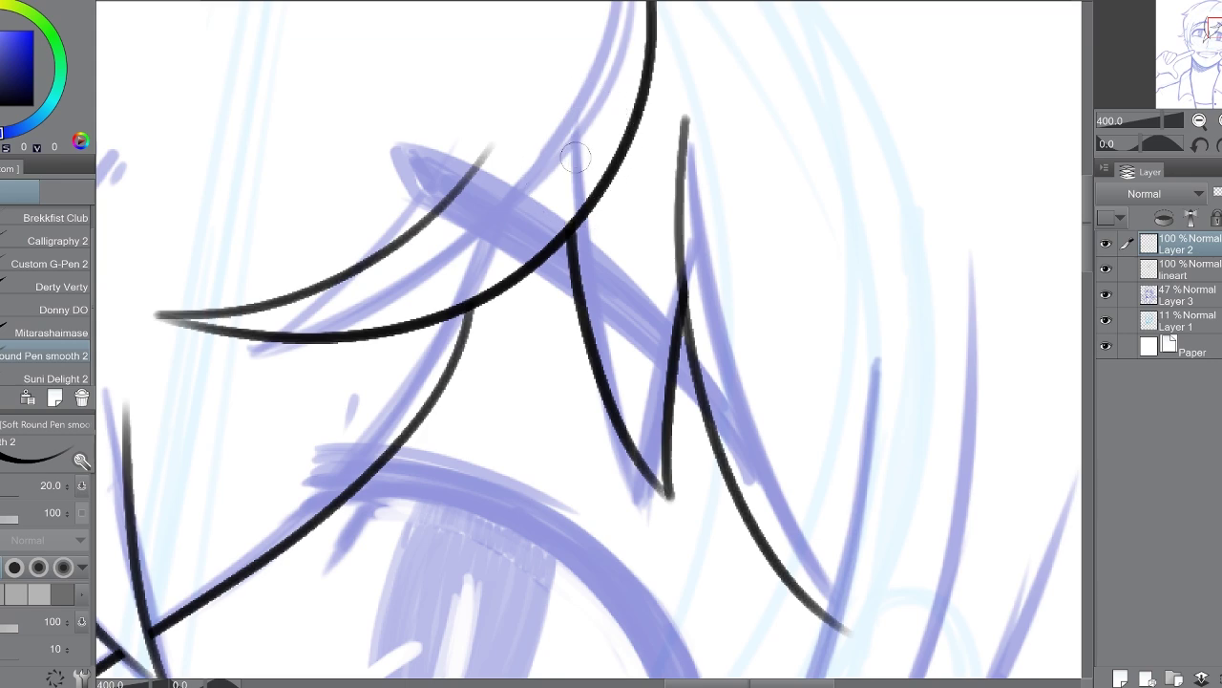
pyautogui.click(1199, 122)
pyautogui.click(1106, 320)
pyautogui.click(1105, 322)
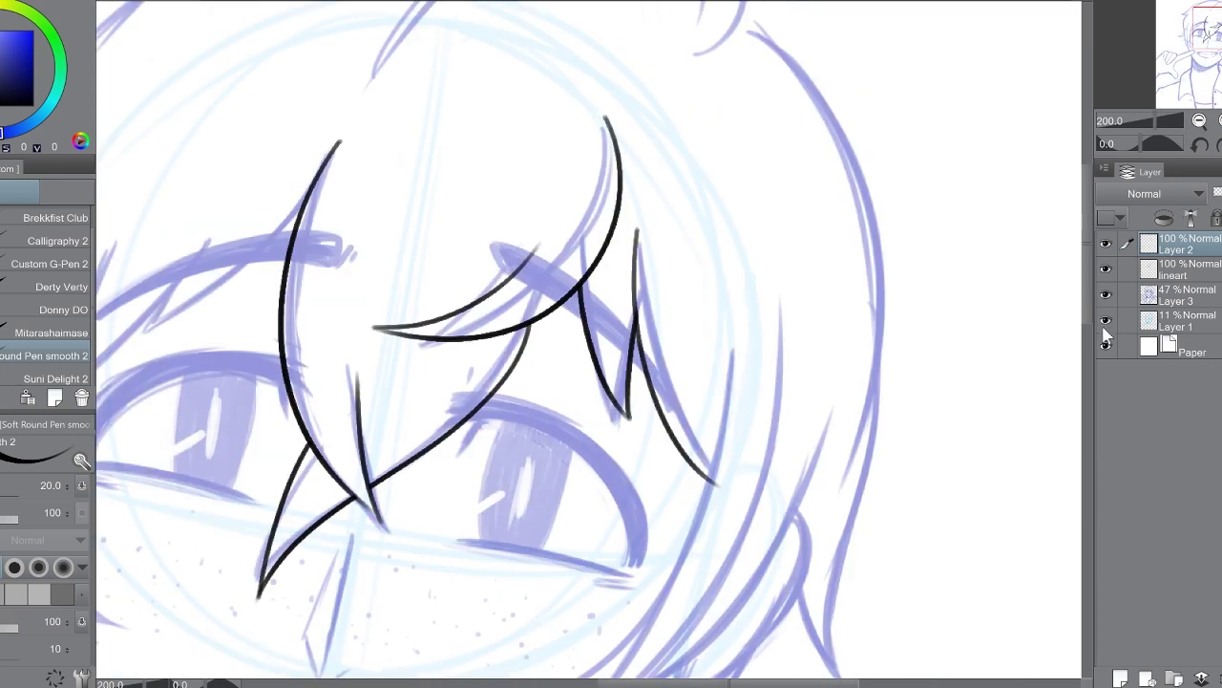
# Step: Ink the fringe strands over the left eyebrow and the curved side lock running past the left eye to the cheek
pyautogui.moveTo(252, 260)
pyautogui.mouseDown()
pyautogui.moveTo(511, 270)
pyautogui.moveTo(521, 248)
pyautogui.moveTo(287, 401)
pyautogui.mouseUp()
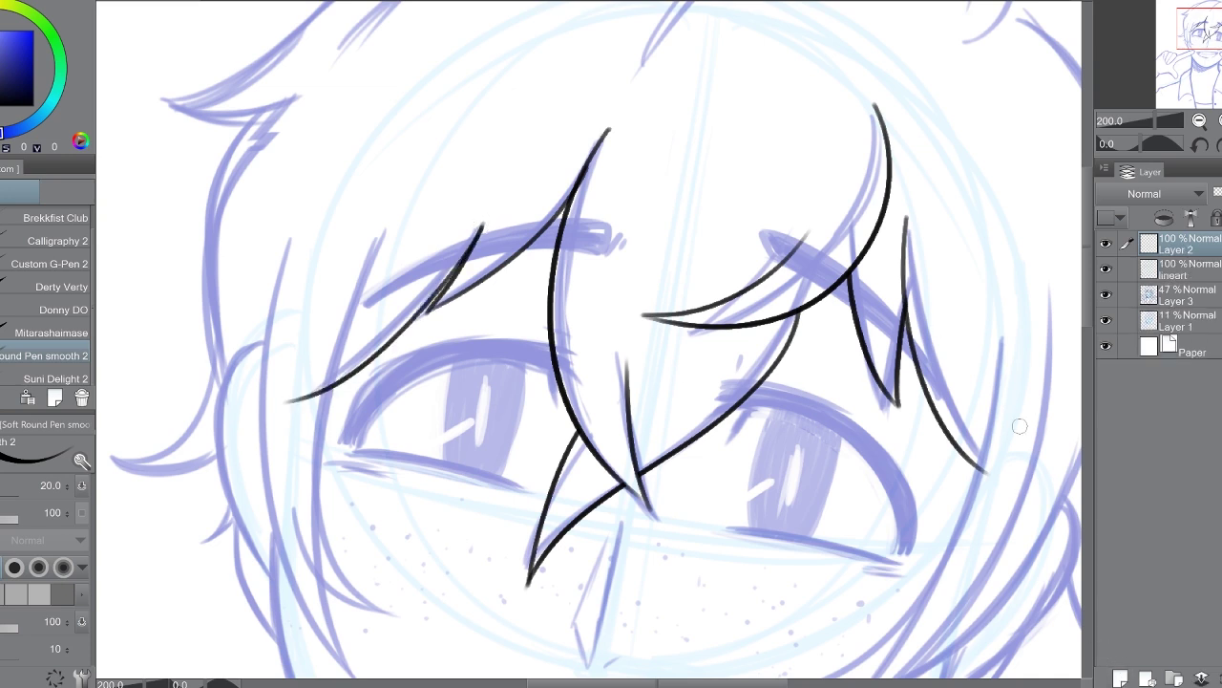
pyautogui.moveTo(385, 226); pyautogui.dragTo(373, 597)
pyautogui.moveTo(305, 527); pyautogui.dragTo(402, 379)
pyautogui.moveTo(396, 358); pyautogui.dragTo(401, 379)
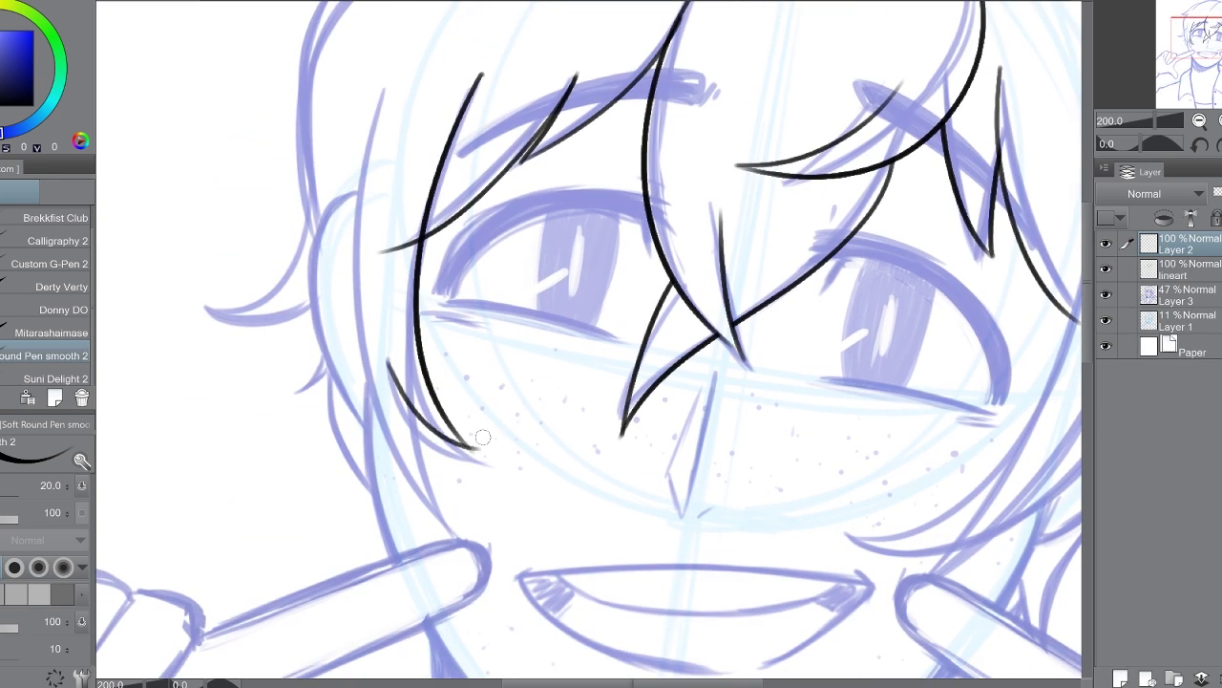
# Step: Ink the long outer side lock on the left of the face, ending in a pointed tip near the fingertip
pyautogui.hotkey('ctrl', 'z')
pyautogui.moveTo(377, 79); pyautogui.dragTo(451, 536)
pyautogui.moveTo(406, 382); pyautogui.dragTo(449, 533)
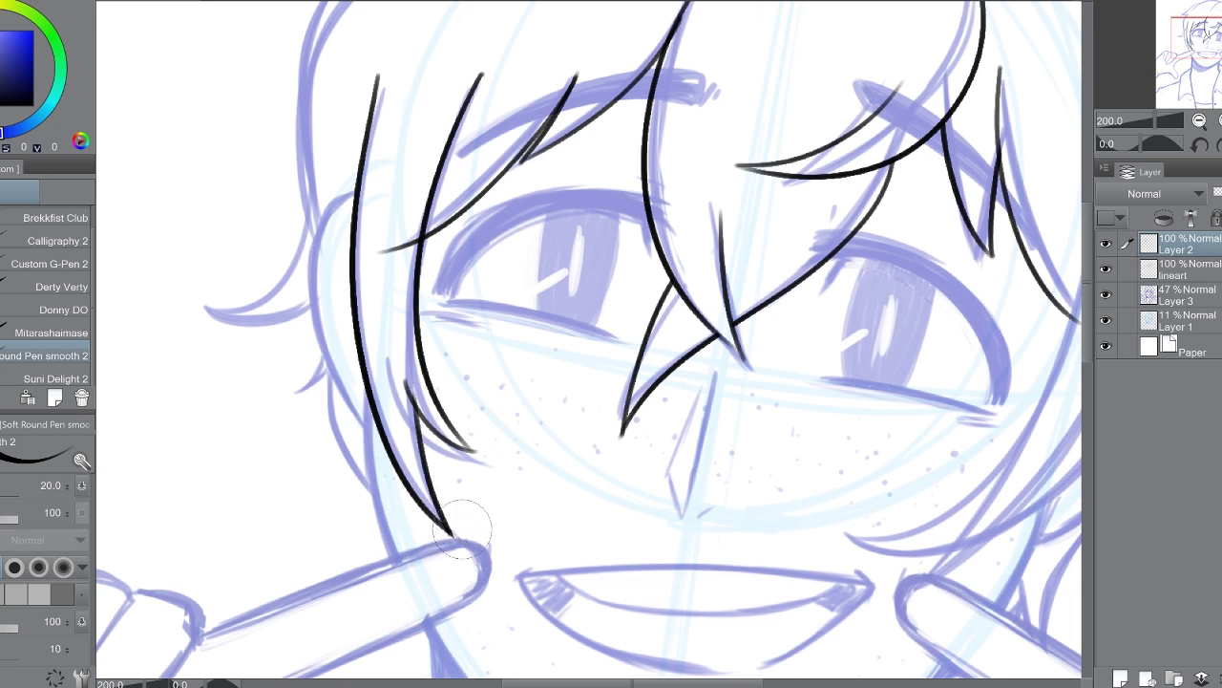
# Step: Erase the fringe stroke's overshoot between the left side locks and merge Layer 2 into the lineart layer
pyautogui.scroll(2, 382, 299)
pyautogui.keyDown('ctrl'); pyautogui.keyDown('shift'); pyautogui.click(382, 299); pyautogui.keyUp('shift'); pyautogui.keyUp('ctrl')
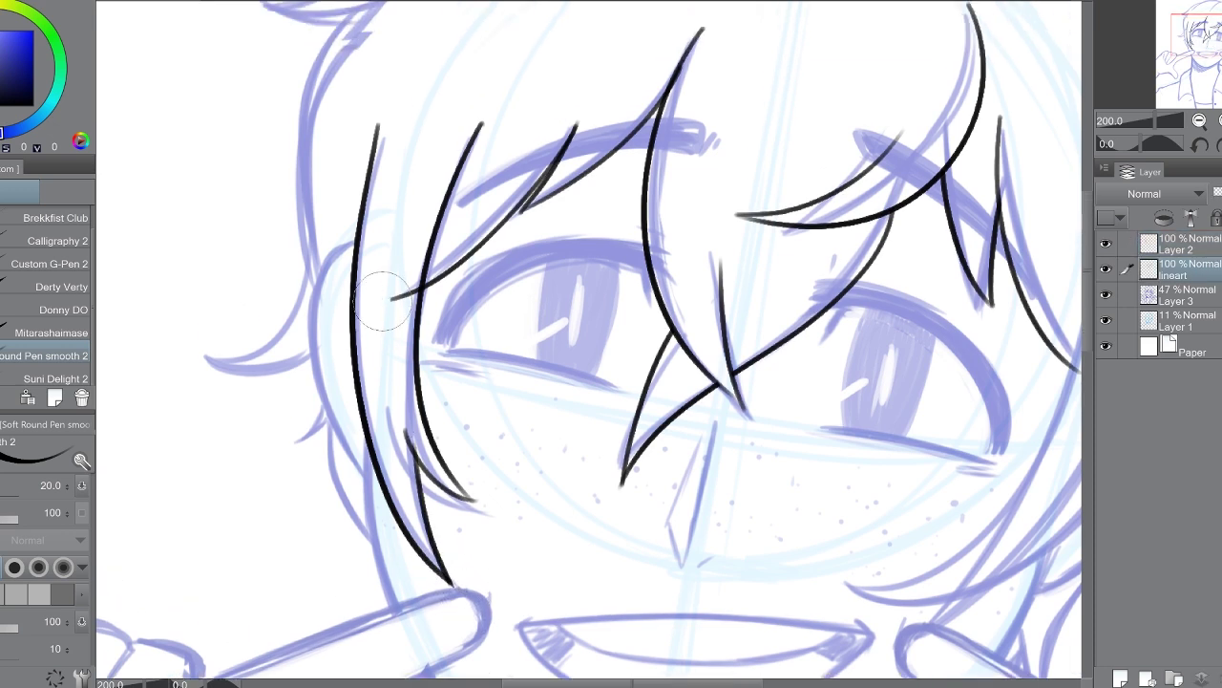
pyautogui.click(1180, 244)
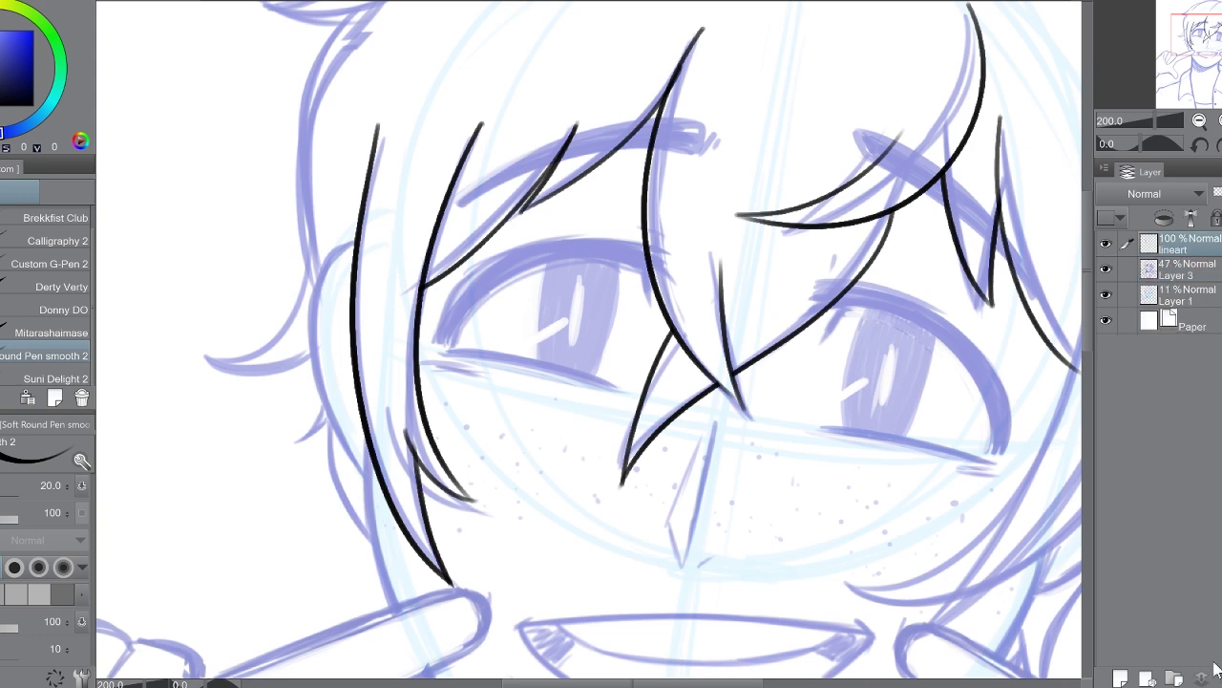
# Step: With the canvas mirrored, ink the two long curved locks that sweep under the other cheek on a new layer above lineart
pyautogui.press('h')
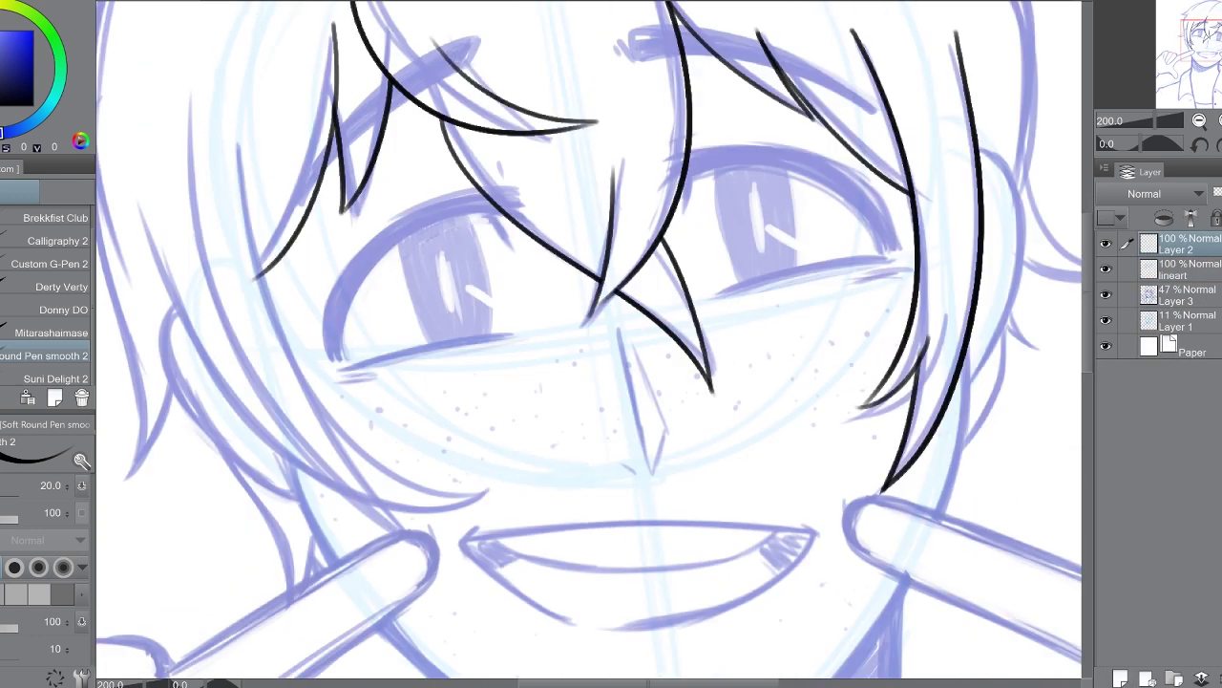
pyautogui.moveTo(239, 138)
pyautogui.mouseDown()
pyautogui.moveTo(291, 349)
pyautogui.moveTo(491, 485)
pyautogui.mouseUp()
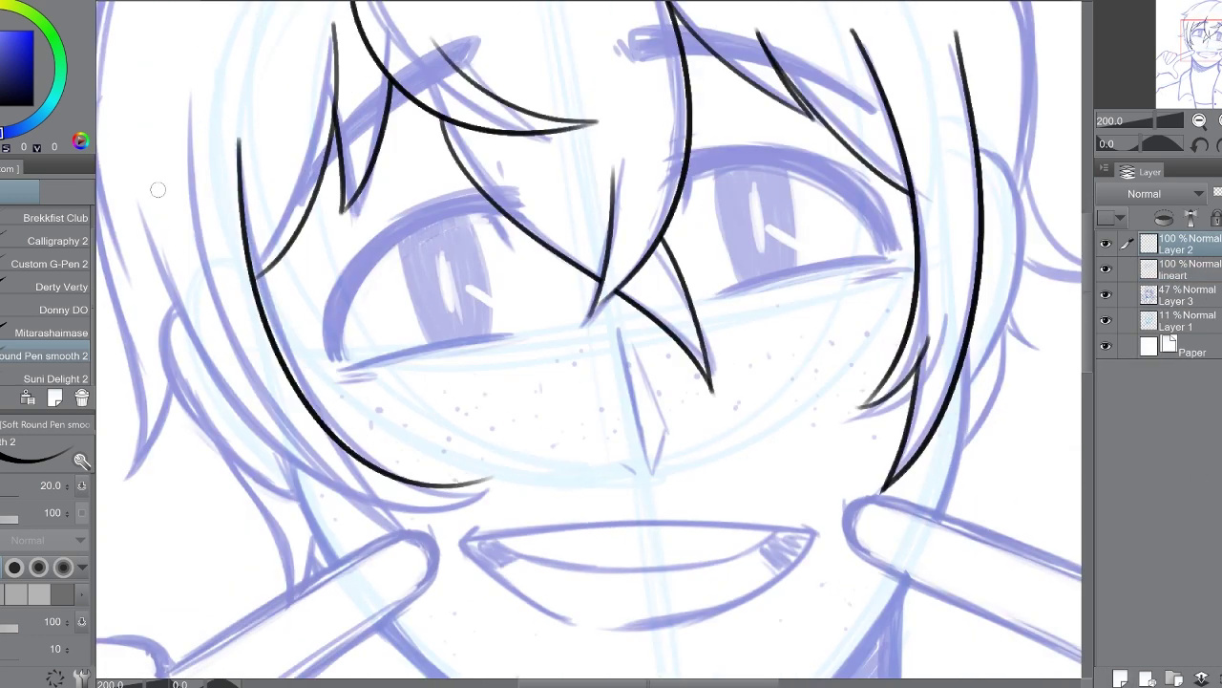
pyautogui.moveTo(187, 325); pyautogui.dragTo(492, 501)
pyautogui.hotkey('ctrl', 'z')
pyautogui.moveTo(160, 206); pyautogui.dragTo(510, 466)
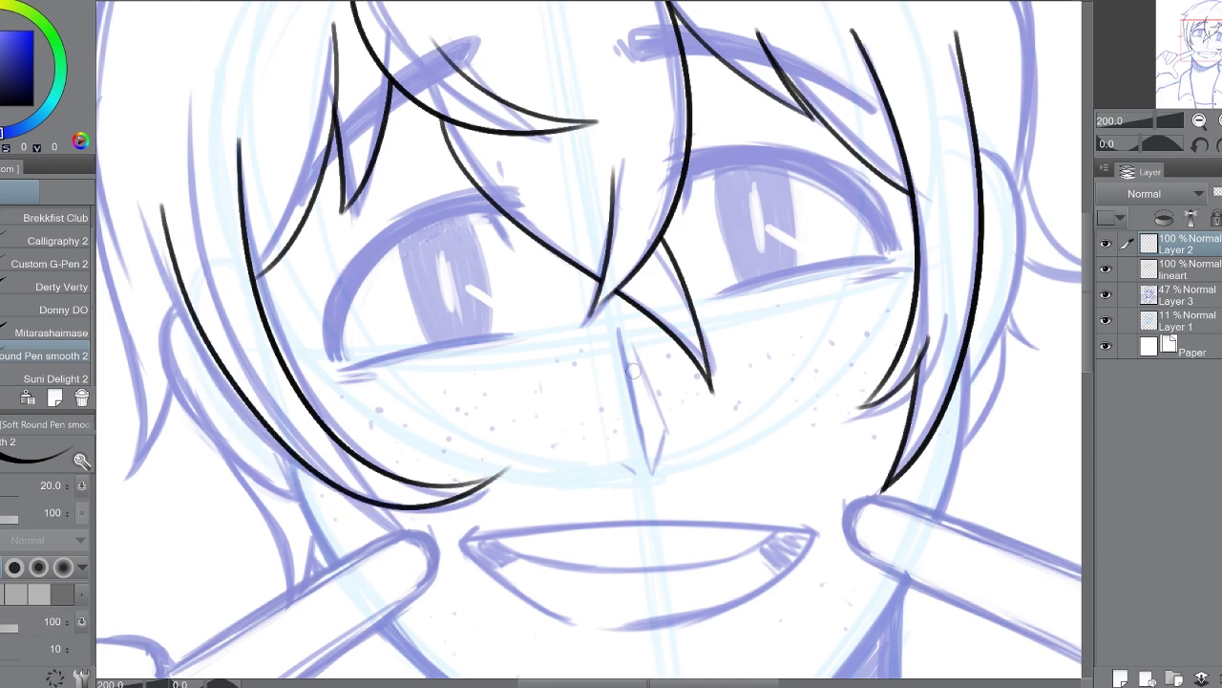
pyautogui.press('h')
pyautogui.moveTo(1136, 120); pyautogui.dragTo(1160, 119)
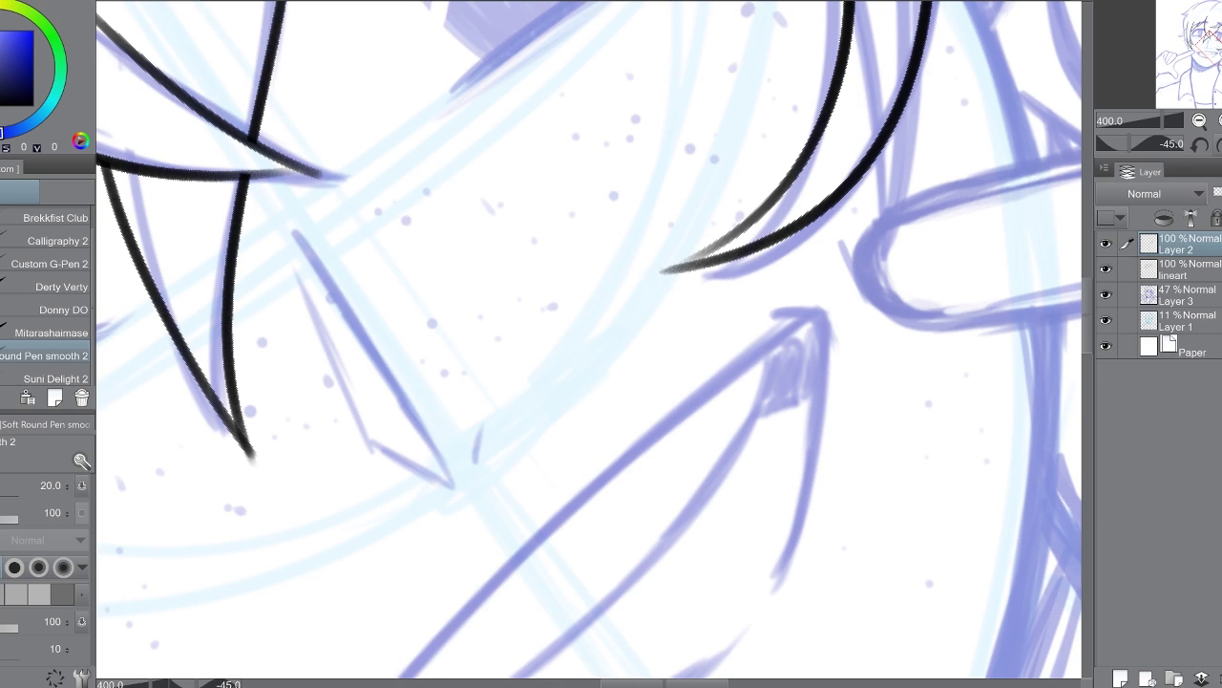
pyautogui.hotkey('ctrl', '@')
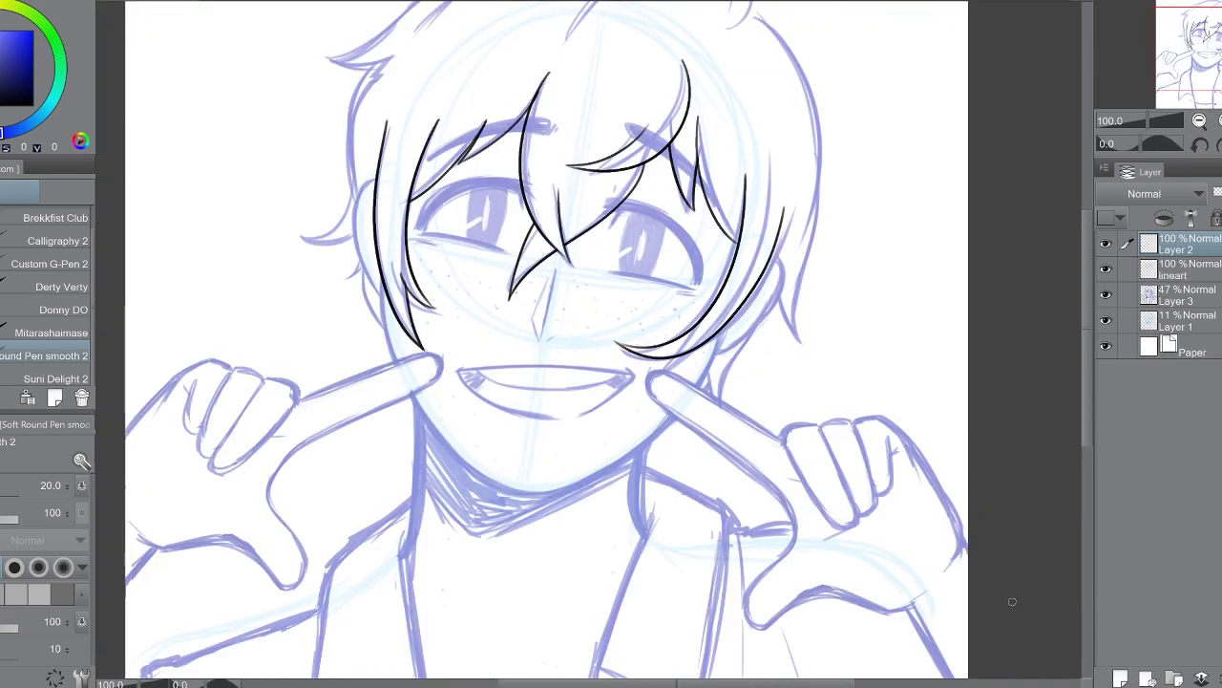
# Step: Ink the upright pointed curl at the top of the head and the arched hair line running from its base
pyautogui.hotkey('ctrl', '+')
pyautogui.scroll(5, 922, 219)
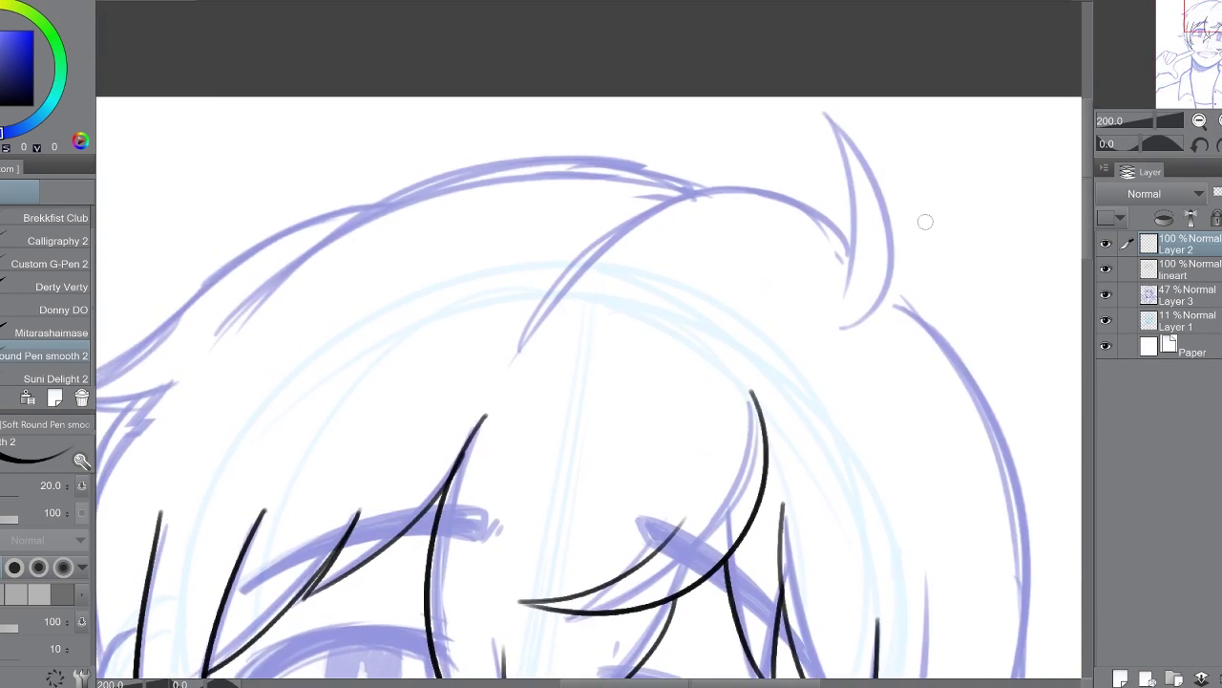
pyautogui.moveTo(819, 123); pyautogui.dragTo(853, 327)
pyautogui.hotkey('ctrl', 'z')
pyautogui.moveTo(826, 116); pyautogui.dragTo(860, 317)
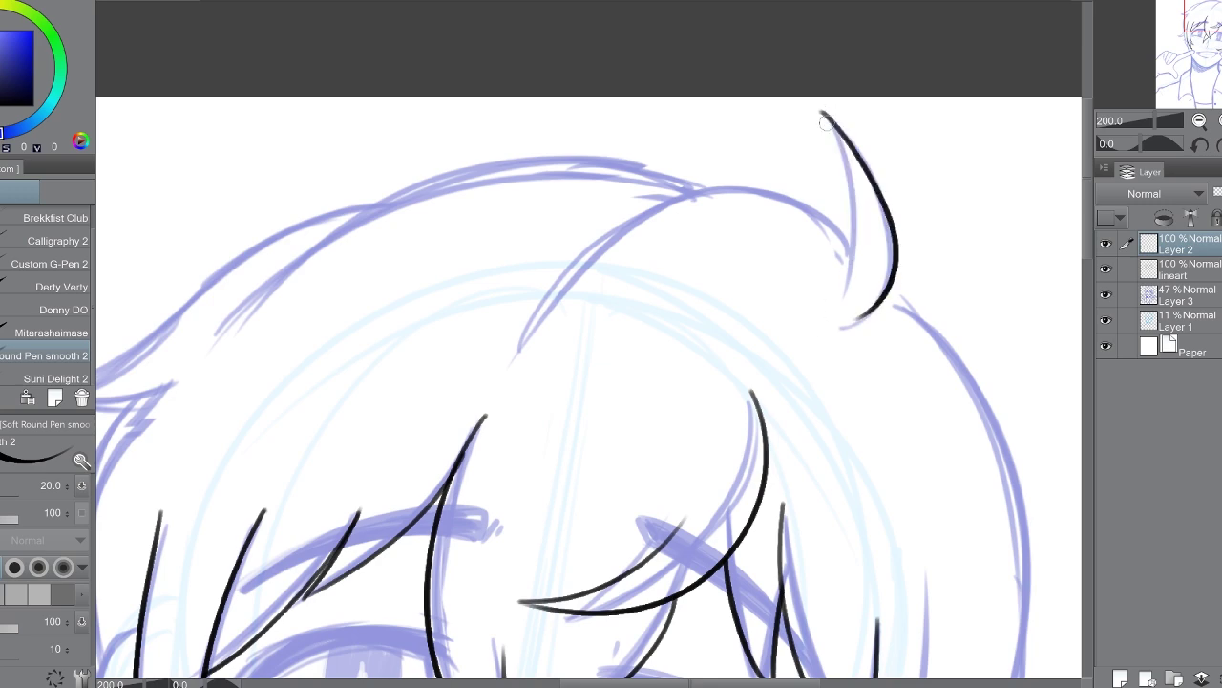
pyautogui.moveTo(822, 111); pyautogui.dragTo(857, 304)
pyautogui.moveTo(857, 248); pyautogui.dragTo(531, 327)
# Step: Ink the outer hair outline down the right side of the head, finishing with the pointed strand tips beside the ear
pyautogui.moveTo(1185, 303); pyautogui.dragTo(993, 131)
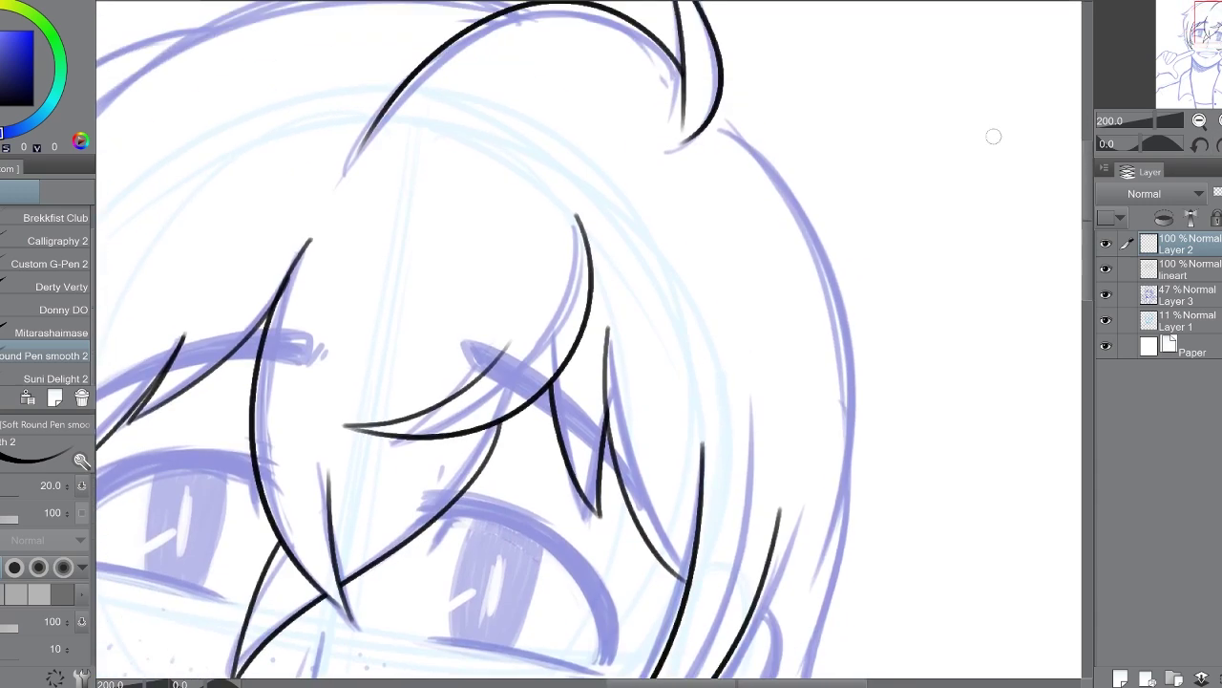
pyautogui.moveTo(725, 119); pyautogui.dragTo(869, 669)
pyautogui.hotkey('ctrl', '-')
pyautogui.hotkey('ctrl', '+')
pyautogui.hotkey('ctrl', '+')
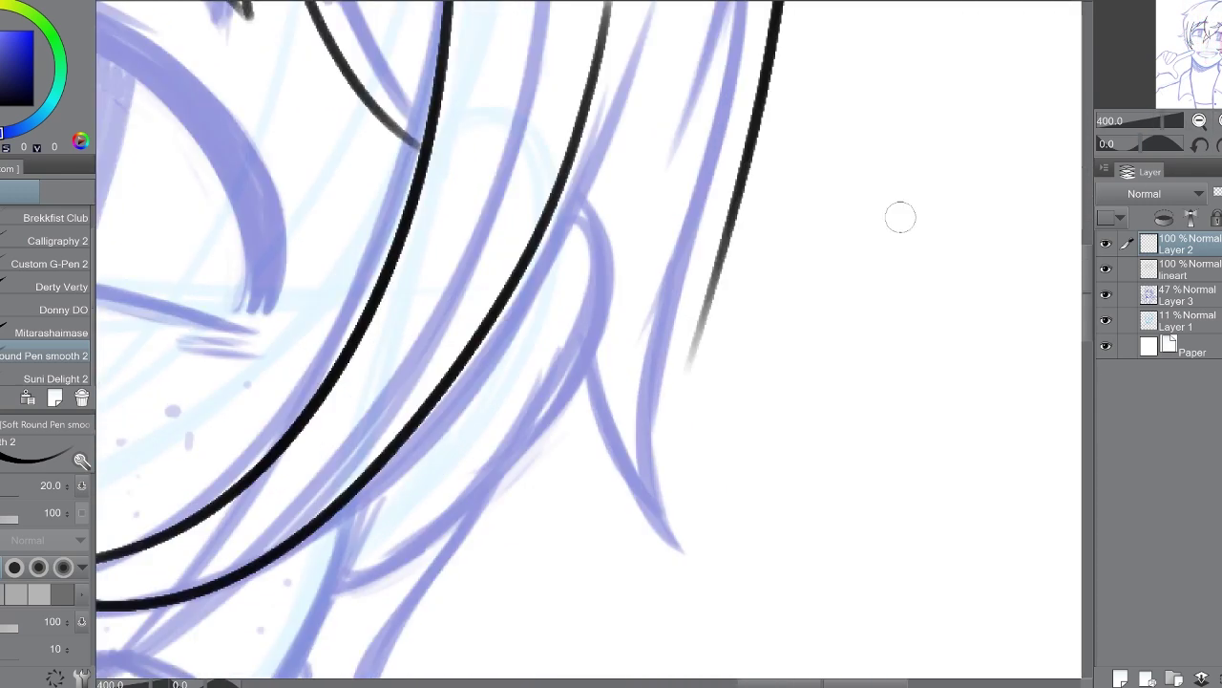
pyautogui.moveTo(749, 186); pyautogui.dragTo(671, 553)
pyautogui.moveTo(570, 358); pyautogui.dragTo(587, 465)
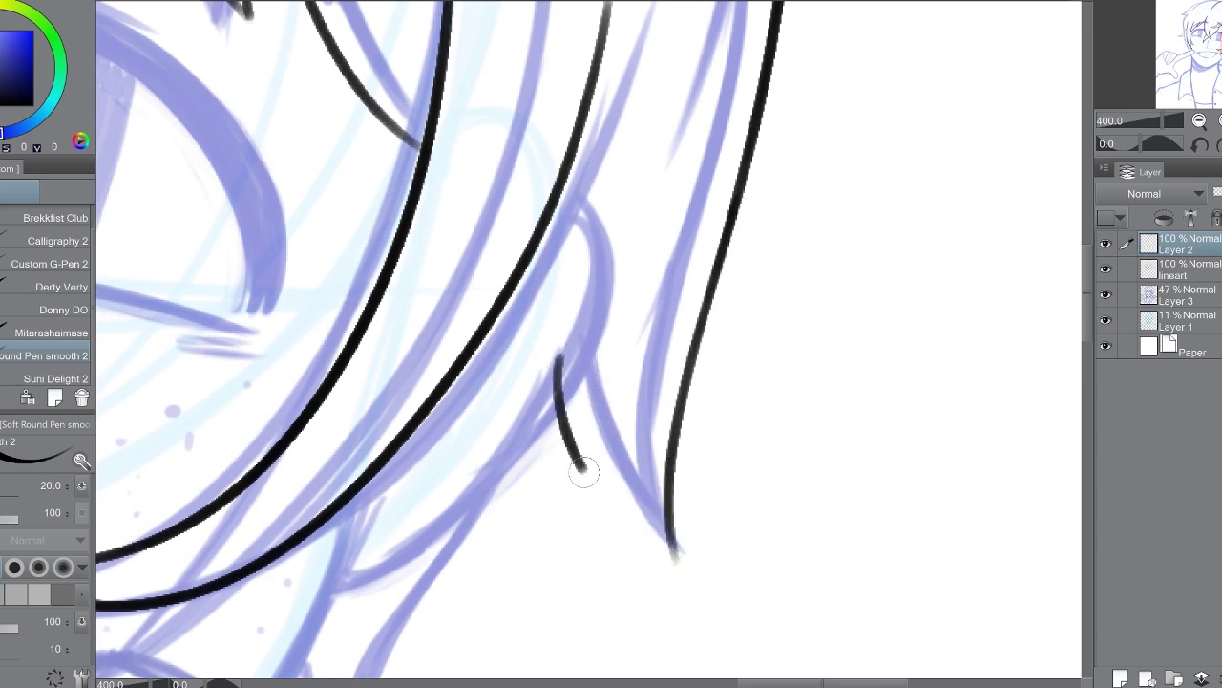
pyautogui.moveTo(601, 378); pyautogui.dragTo(682, 571)
# Step: Ink the curved crown outline from the upper left of the hair to the arched line at the top of the head
pyautogui.hotkey('ctrl', '-')
pyautogui.hotkey('ctrl', '-')
pyautogui.hotkey('ctrl', '-')
pyautogui.moveTo(477, 382)
pyautogui.mouseDown()
pyautogui.moveTo(811, 382)
pyautogui.moveTo(793, 420)
pyautogui.mouseUp()
pyautogui.moveTo(368, 392); pyautogui.dragTo(831, 210)
pyautogui.hotkey('ctrl', 'z')
pyautogui.moveTo(368, 391); pyautogui.dragTo(836, 205)
# Step: Ink the upper-left hair contour and its pointed tufts sticking out at the side of the head
pyautogui.hotkey('ctrl', '+')
pyautogui.moveTo(239, 362); pyautogui.dragTo(376, 240)
pyautogui.moveTo(745, 62)
pyautogui.mouseDown()
pyautogui.moveTo(382, 246)
pyautogui.moveTo(540, 241)
pyautogui.mouseUp()
pyautogui.hotkey('ctrl', '+')
pyautogui.moveTo(420, 181); pyautogui.dragTo(288, 310)
pyautogui.moveTo(288, 310); pyautogui.dragTo(382, 250)
pyautogui.hotkey('ctrl', '-')
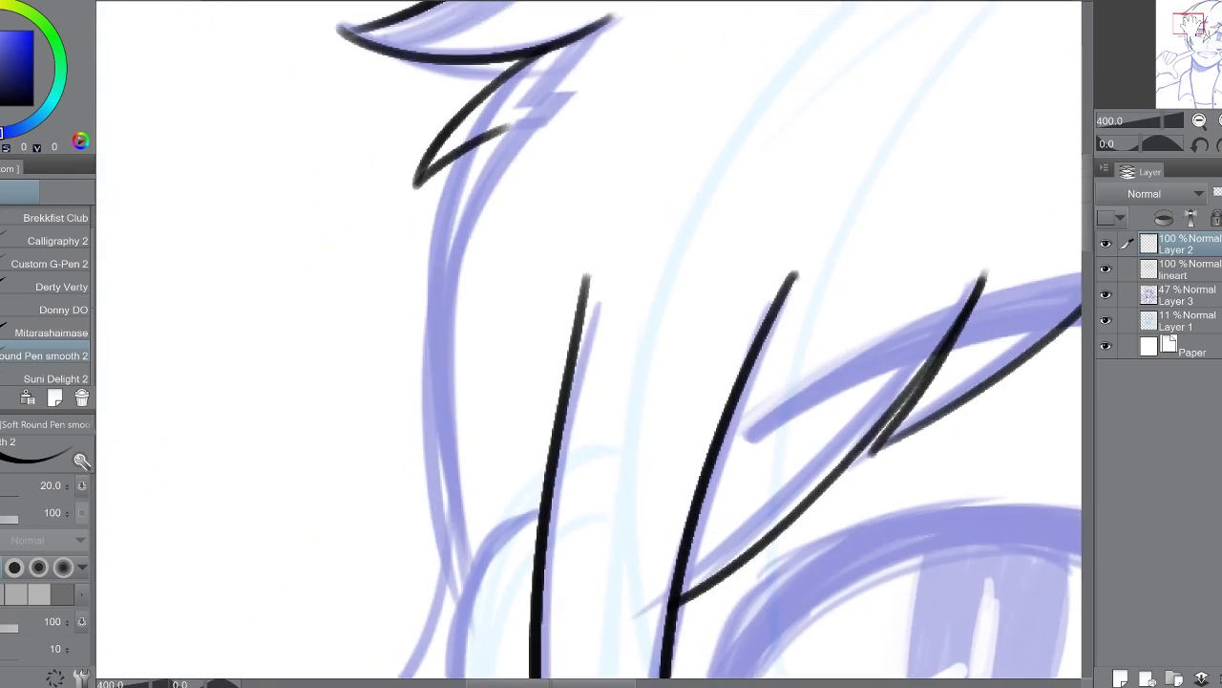
# Step: Ink the outer hair line below the left tufts and check the lineart with the Layer 3 sketch temporarily hidden
pyautogui.moveTo(411, 171); pyautogui.dragTo(535, 602)
pyautogui.hotkey('ctrl', 'z')
pyautogui.hotkey('ctrl', '-')
pyautogui.hotkey('ctrl', '-')
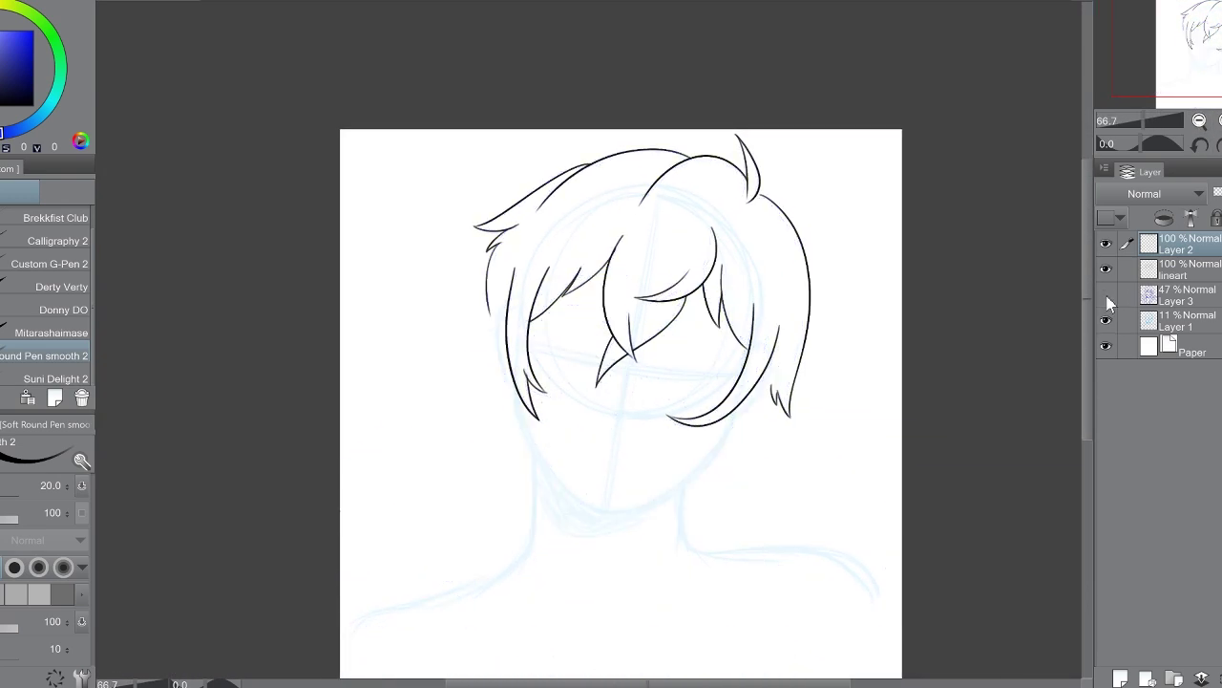
pyautogui.hotkey('ctrl', 'h')
pyautogui.hotkey('ctrl', 'h')
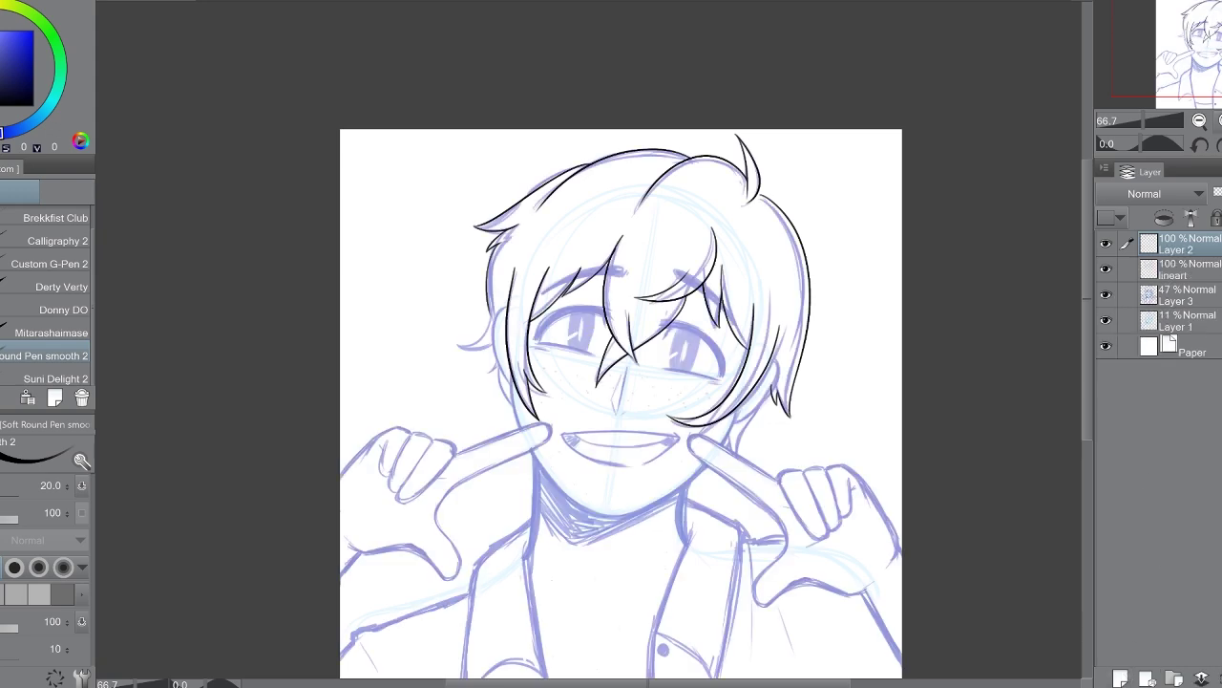
# Step: Ink the left jaw line from behind the side lock down towards the chin
pyautogui.hotkey('ctrl', '+')
pyautogui.hotkey('ctrl', '+')
pyautogui.hotkey('ctrl', '+')
pyautogui.scroll(-5, 527, 404)
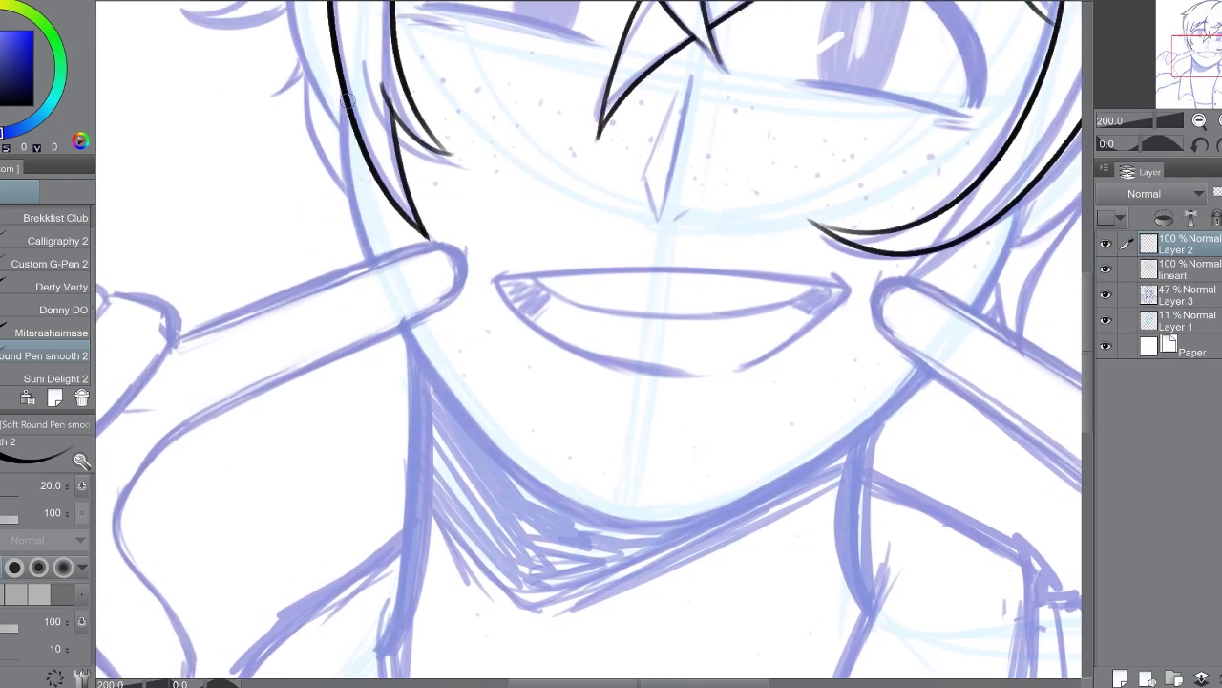
pyautogui.moveTo(347, 98); pyautogui.dragTo(532, 469)
# Step: Ink the outer curve of the left ear behind the side lock
pyautogui.scroll(5, 588, 344)
pyautogui.hotkey('ctrl', '+')
pyautogui.hotkey('ctrl', '+')
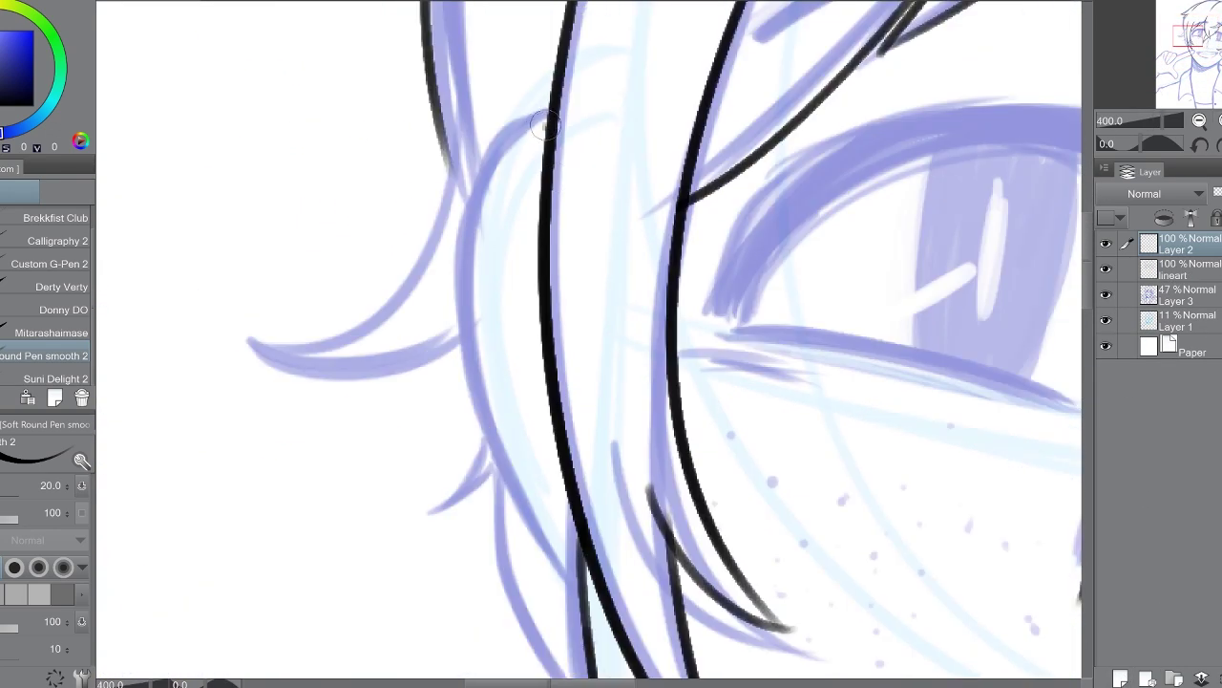
pyautogui.moveTo(549, 120); pyautogui.dragTo(564, 528)
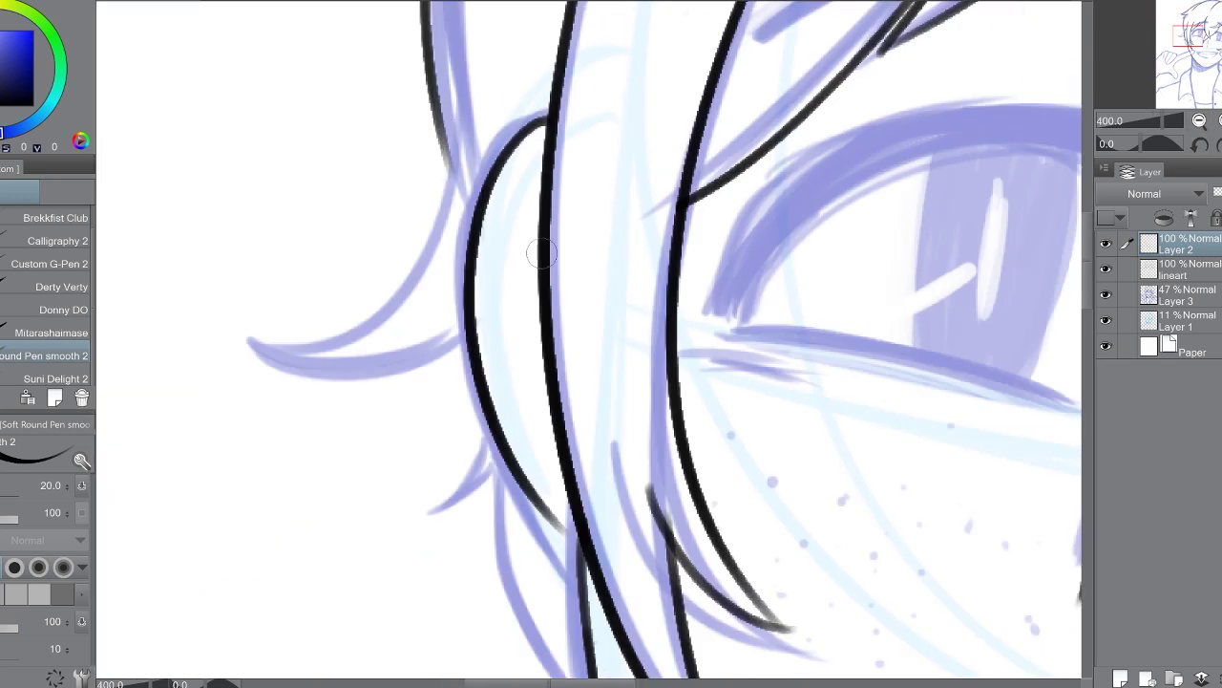
# Step: Ink the flicked hair tufts behind the left ear and the curved strand below them, ending at the jaw
pyautogui.moveTo(427, 103)
pyautogui.mouseDown()
pyautogui.moveTo(456, 318)
pyautogui.moveTo(446, 398)
pyautogui.mouseUp()
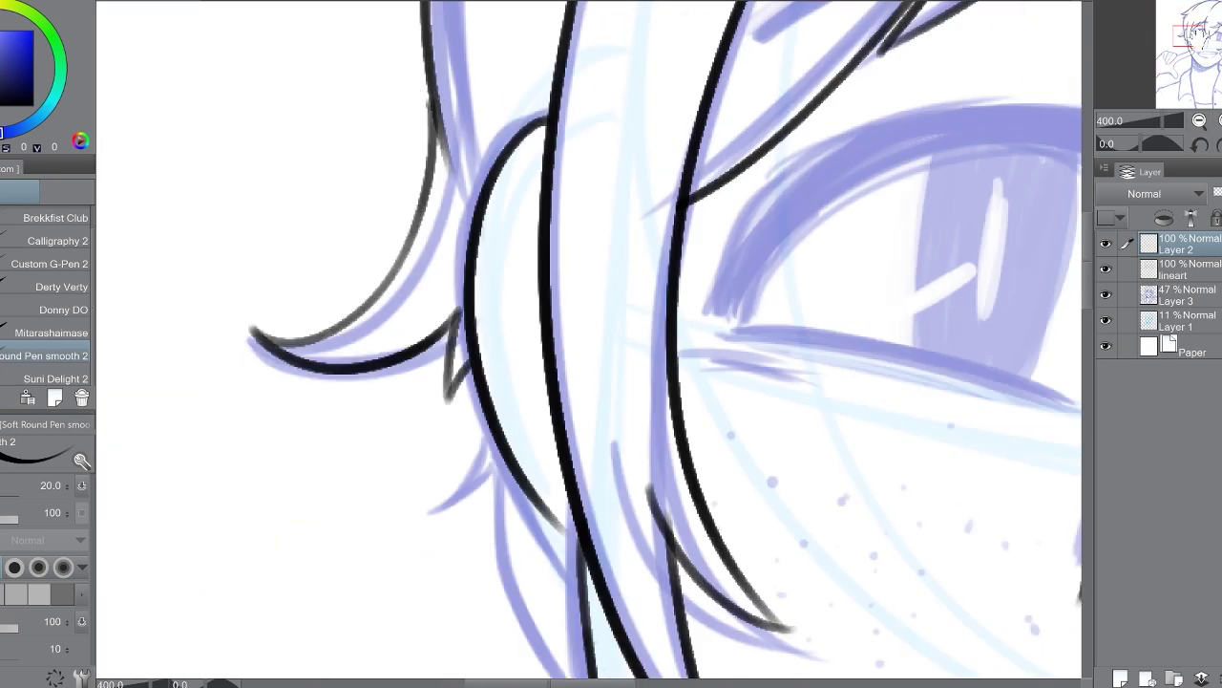
pyautogui.moveTo(497, 477); pyautogui.dragTo(620, 249)
pyautogui.moveTo(620, 246)
pyautogui.mouseDown()
pyautogui.moveTo(541, 282)
pyautogui.moveTo(683, 487)
pyautogui.mouseUp()
pyautogui.hotkey('ctrl', 'z')
pyautogui.moveTo(623, 251); pyautogui.dragTo(686, 489)
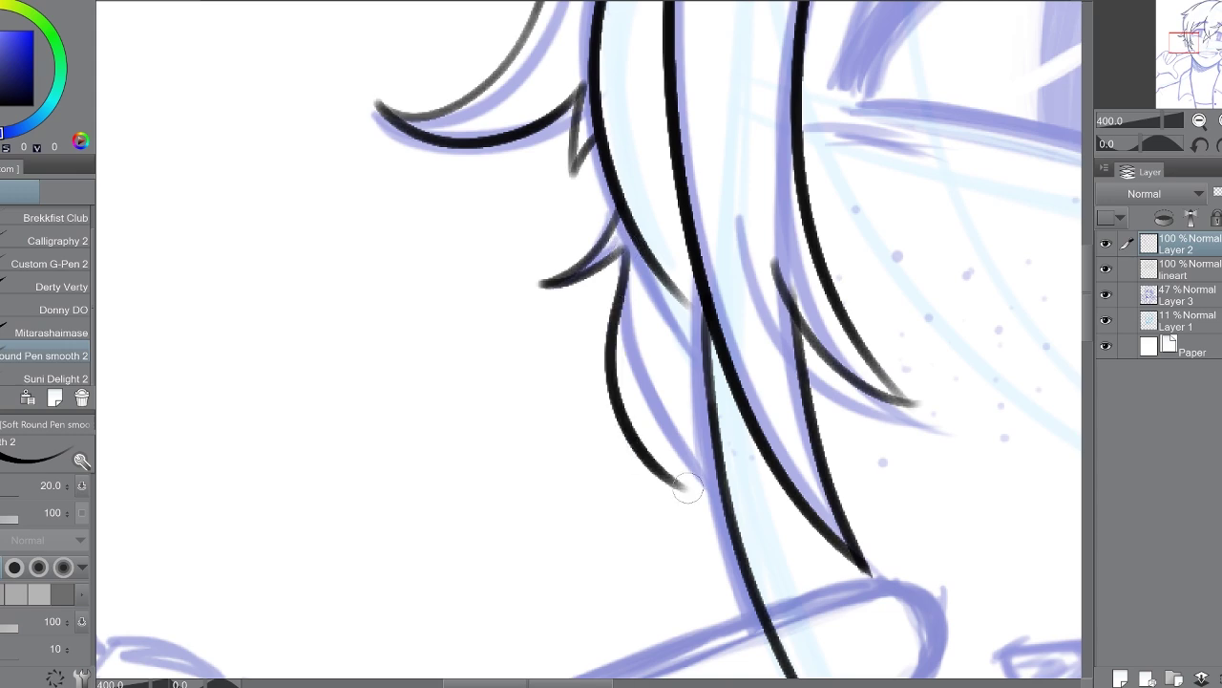
pyautogui.moveTo(676, 441); pyautogui.dragTo(711, 492)
# Step: Merge Layer 2 into the lineart layer and add a new empty layer above it
pyautogui.hotkey('ctrl', 'alt', '0')
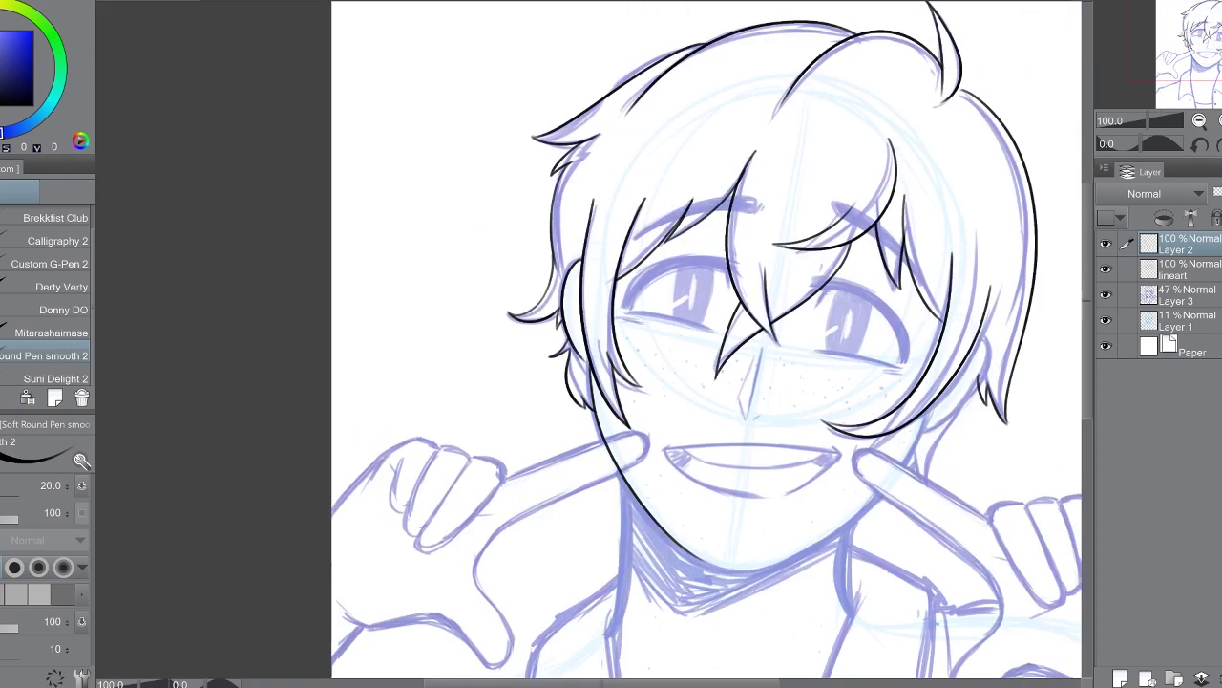
pyautogui.hotkey('ctrl', 'e')
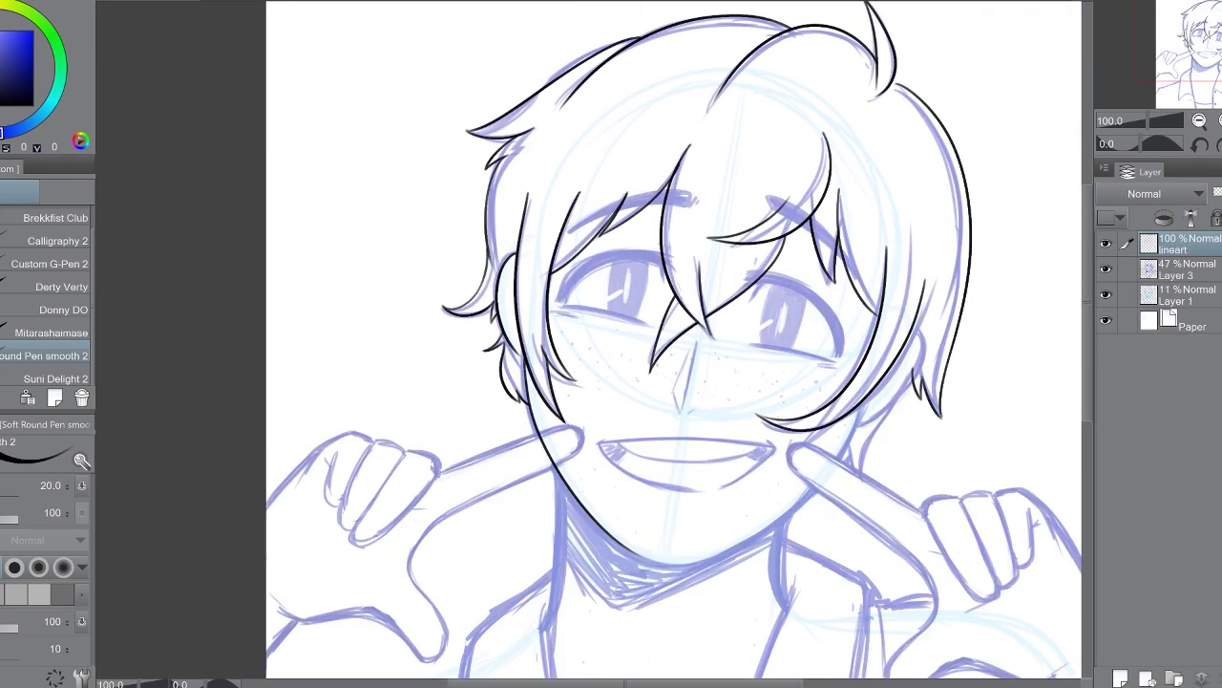
pyautogui.click(1148, 677)
# Step: With the canvas mirrored, ink the remaining jaw line from under the side locks down to the chin
pyautogui.hotkey('ctrl', '+')
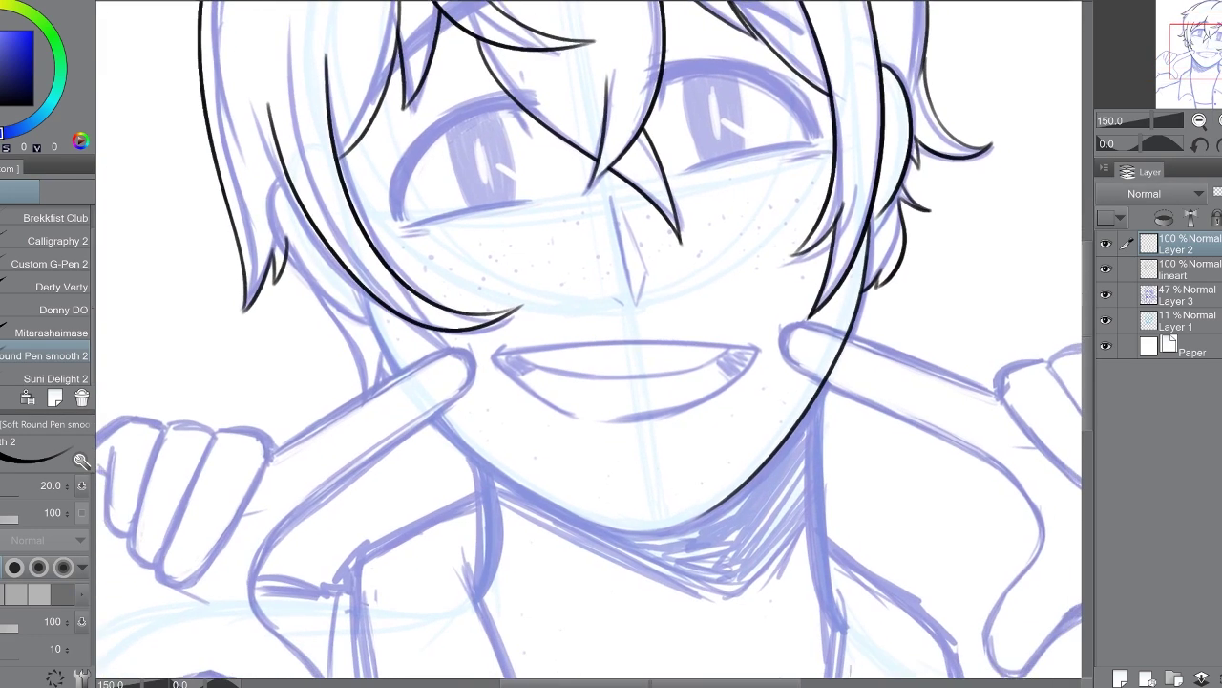
pyautogui.hotkey('ctrl', '+')
pyautogui.moveTo(310, 203); pyautogui.dragTo(336, 313)
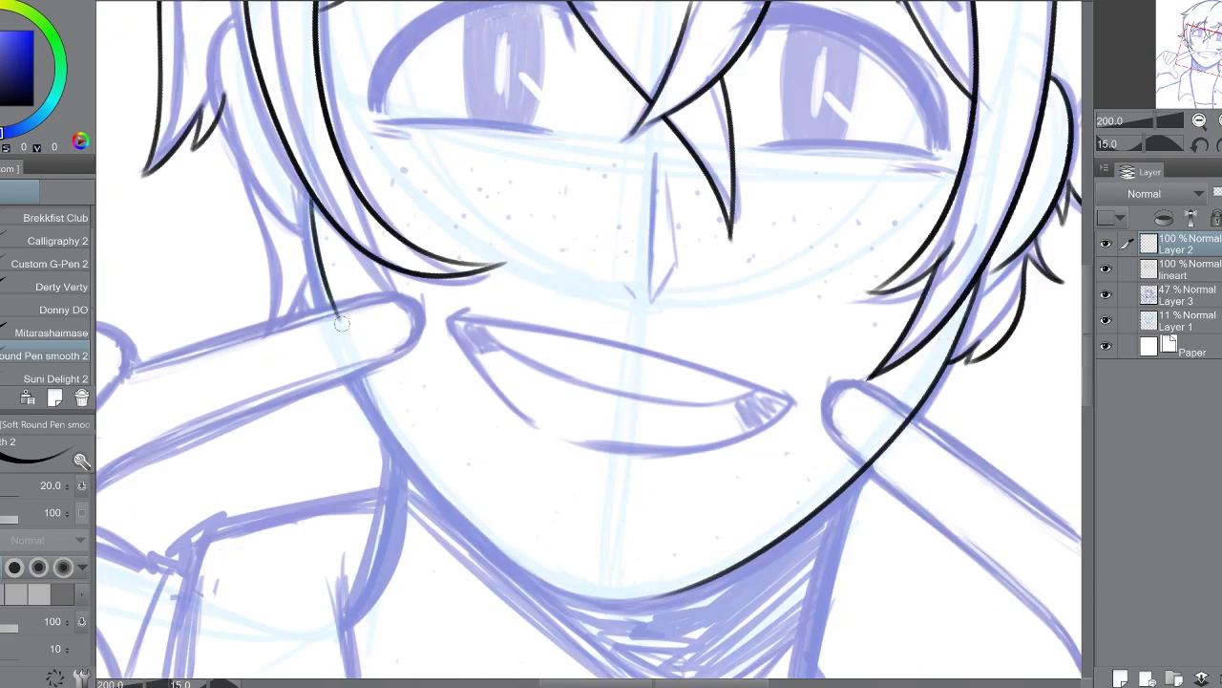
pyautogui.hotkey('ctrl', 'z')
pyautogui.moveTo(308, 196); pyautogui.dragTo(617, 617)
pyautogui.press('-')
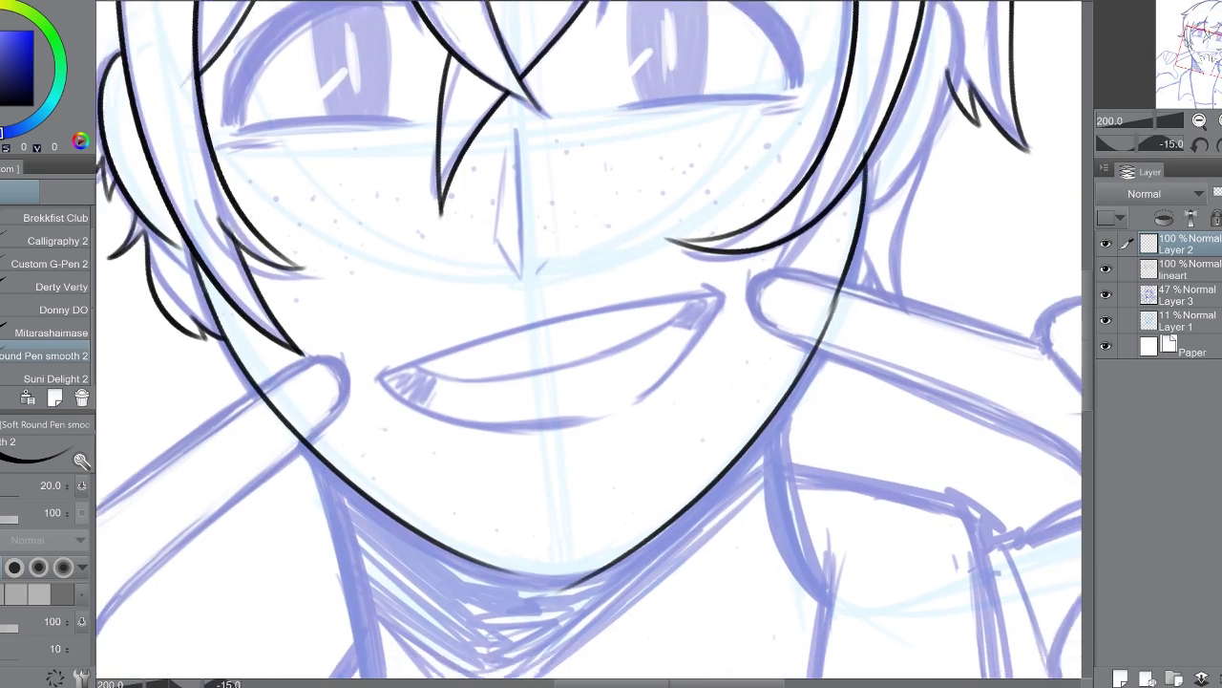
# Step: Join the two jaw lines at the chin in one smooth curve and erase the overlapping stroke ends
pyautogui.hotkey('ctrl', '+')
pyautogui.hotkey('ctrl', '+')
pyautogui.moveTo(420, 439)
pyautogui.mouseDown()
pyautogui.moveTo(621, 466)
pyautogui.moveTo(749, 401)
pyautogui.moveTo(592, 460)
pyautogui.mouseUp()
pyautogui.hotkey('ctrl', 'z')
pyautogui.hotkey('ctrl', 'z')
pyautogui.press('-')
pyautogui.press('-')
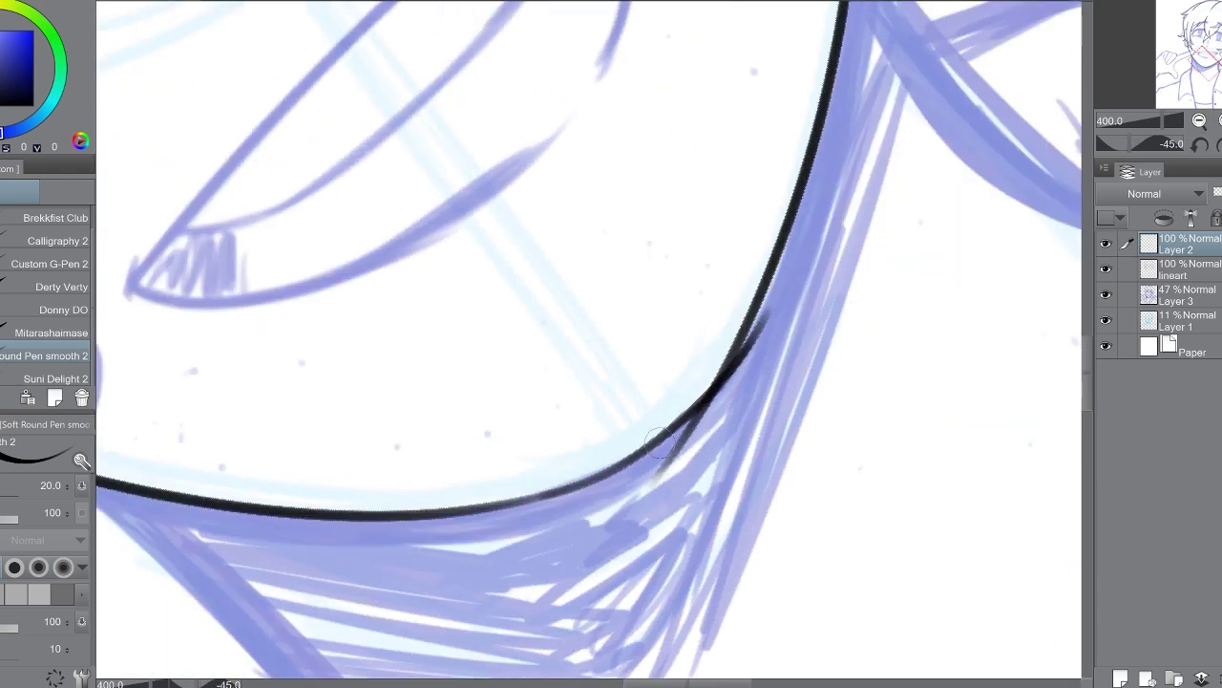
pyautogui.moveTo(658, 441); pyautogui.dragTo(728, 353)
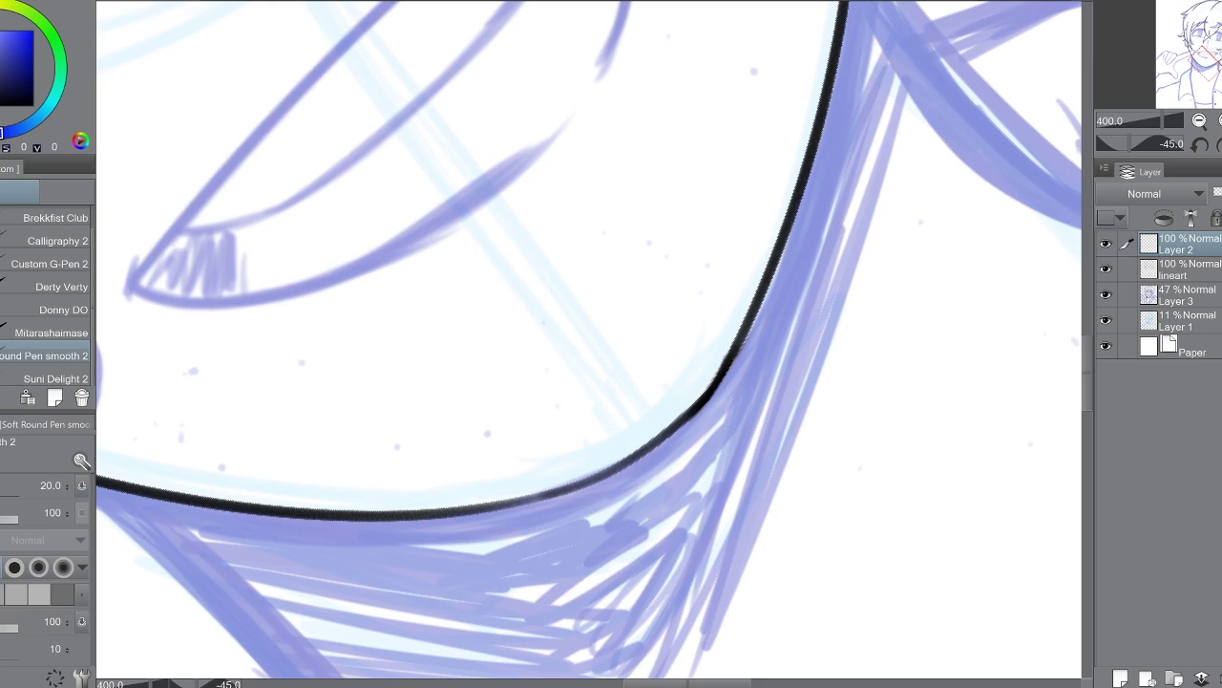
pyautogui.hotkey('ctrl', '-')
pyautogui.hotkey('ctrl', '-')
pyautogui.hotkey('ctrl', '-')
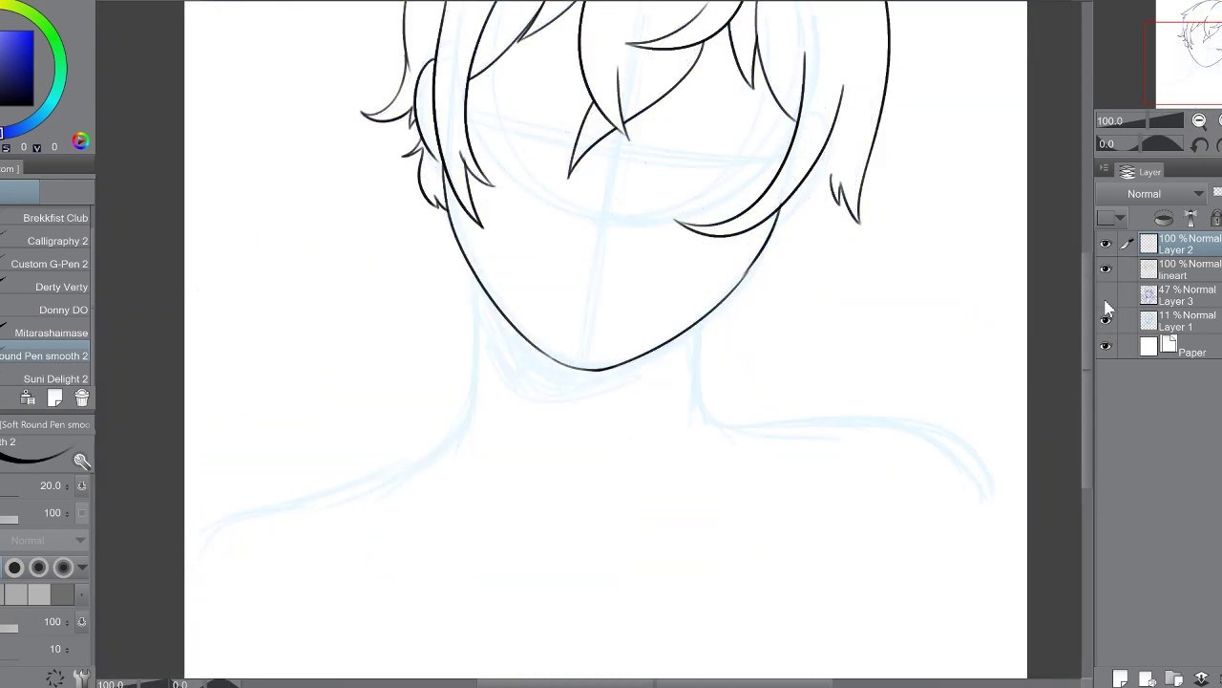
# Step: Make the purple sketch on Layer 3 visible and merge it down into the blue guide on Layer 1
pyautogui.click(1184, 295)
pyautogui.hotkey('ctrl', 'e')
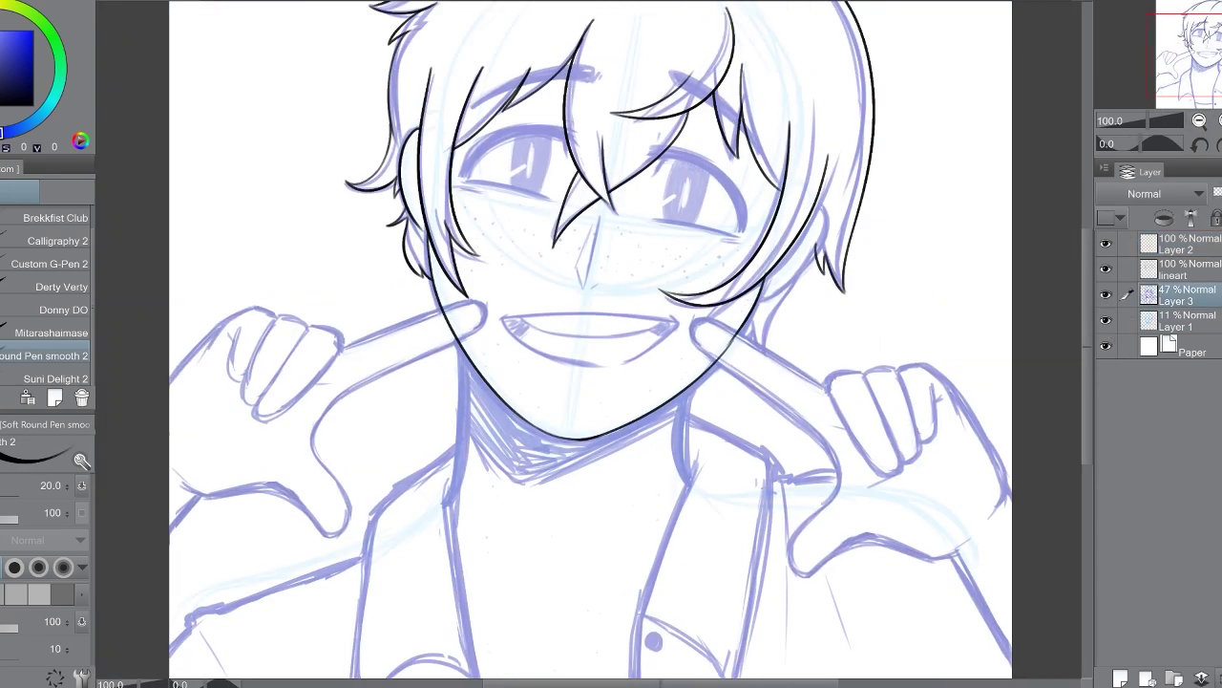
pyautogui.click(1105, 295)
pyautogui.click(1105, 295)
# Step: Merge Layer 2 into the lineart layer and add a fresh empty layer above it for the facial features
pyautogui.click(1184, 244)
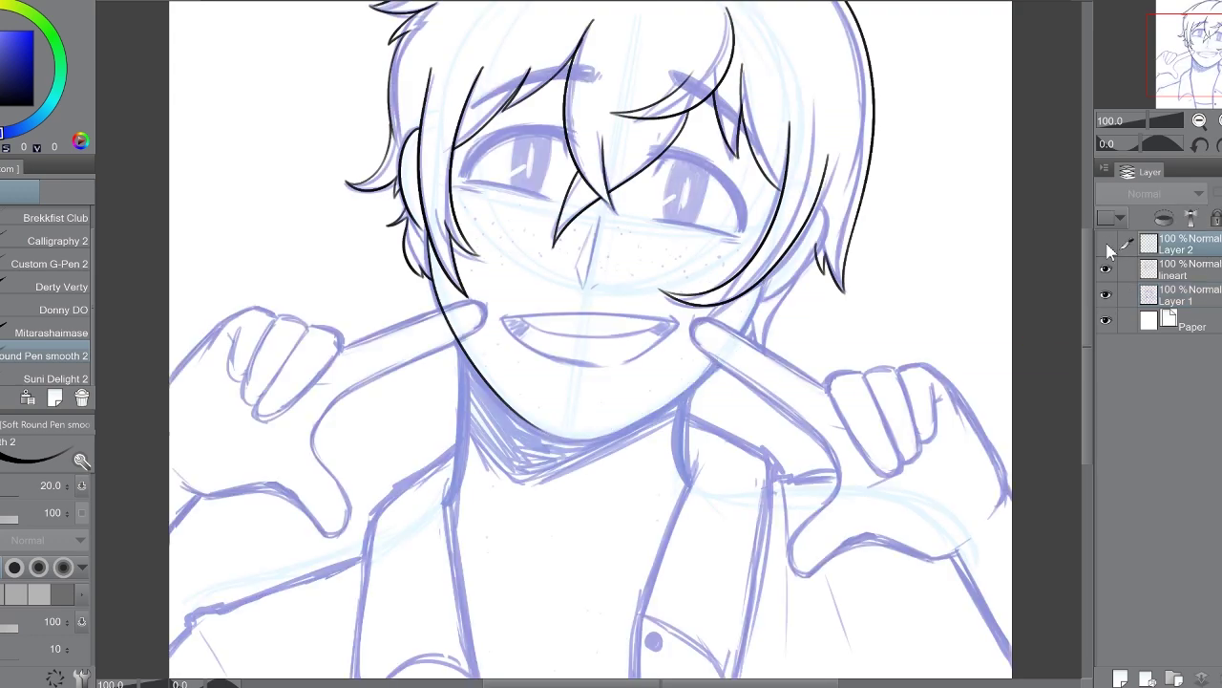
pyautogui.hotkey('ctrl', 'e')
pyautogui.hotkey('ctrl', 'shift', 'n')
# Step: Ink the open mouth's outline with the canvas rotated -15 degrees, leaving a small gap in the lower lip line
pyautogui.hotkey('ctrl', '+')
pyautogui.hotkey('ctrl', '+')
pyautogui.press('-')
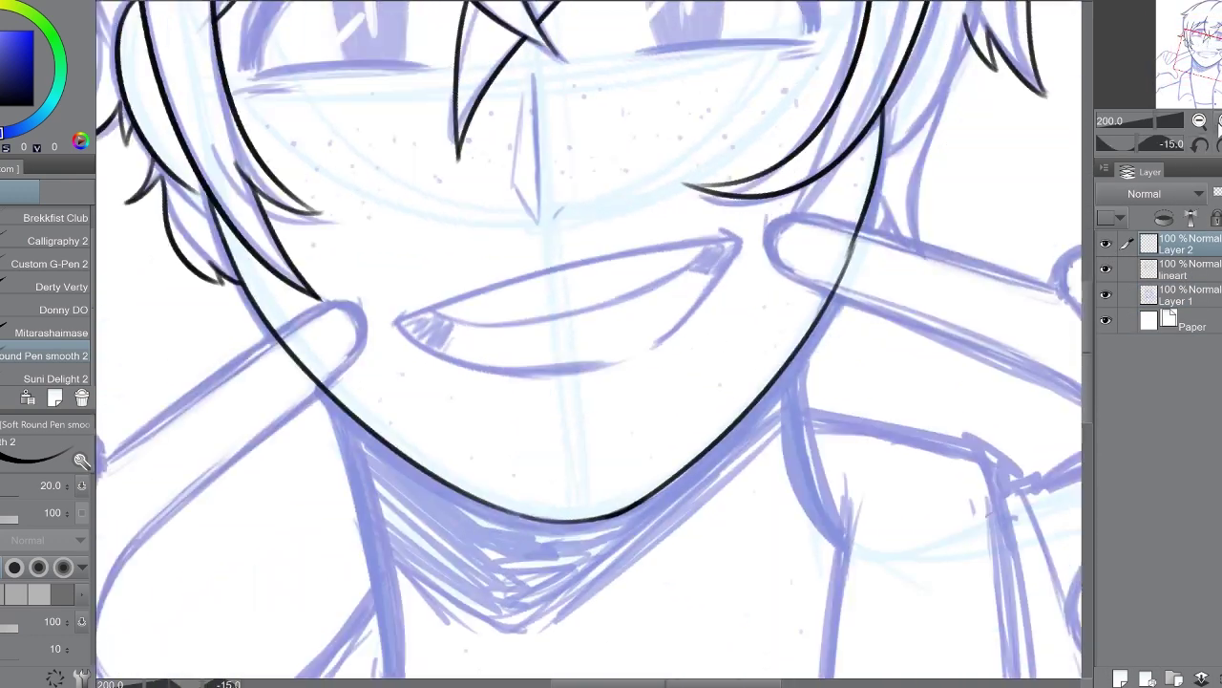
pyautogui.hotkey('ctrl', '+')
pyautogui.hotkey('ctrl', '+')
pyautogui.moveTo(243, 308); pyautogui.dragTo(888, 145)
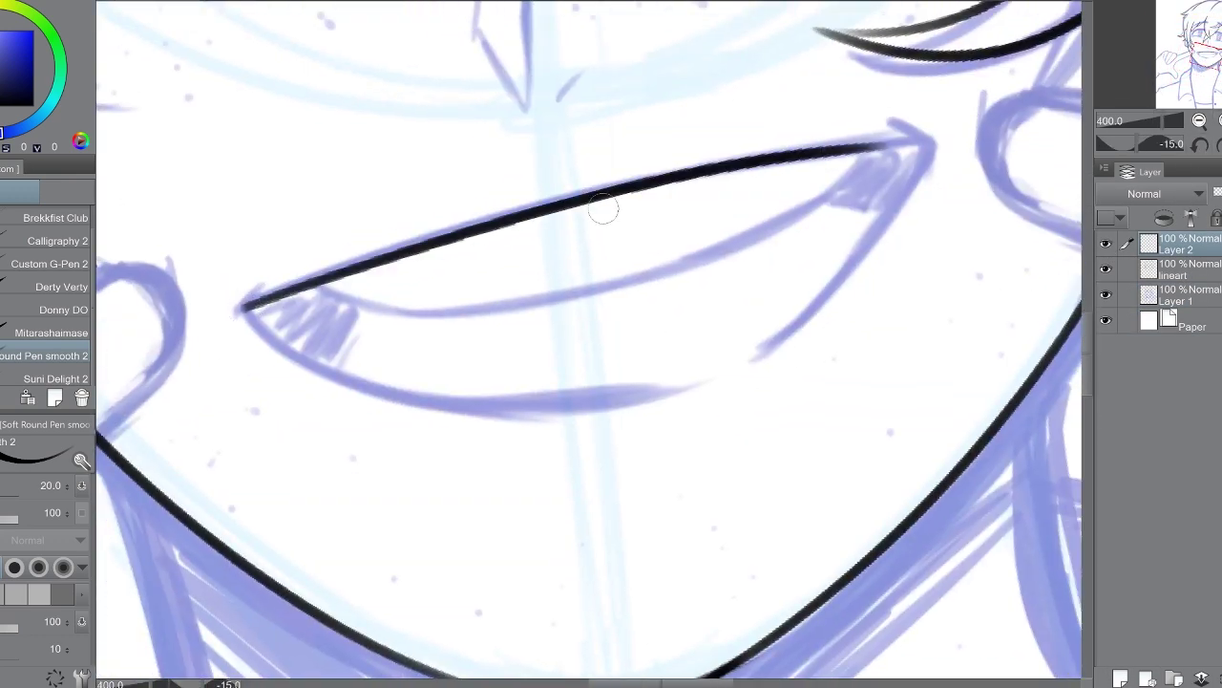
pyautogui.moveTo(811, 153); pyautogui.dragTo(915, 141)
pyautogui.hotkey('ctrl', 'z')
pyautogui.moveTo(244, 309); pyautogui.dragTo(706, 379)
pyautogui.moveTo(921, 145); pyautogui.dragTo(721, 369)
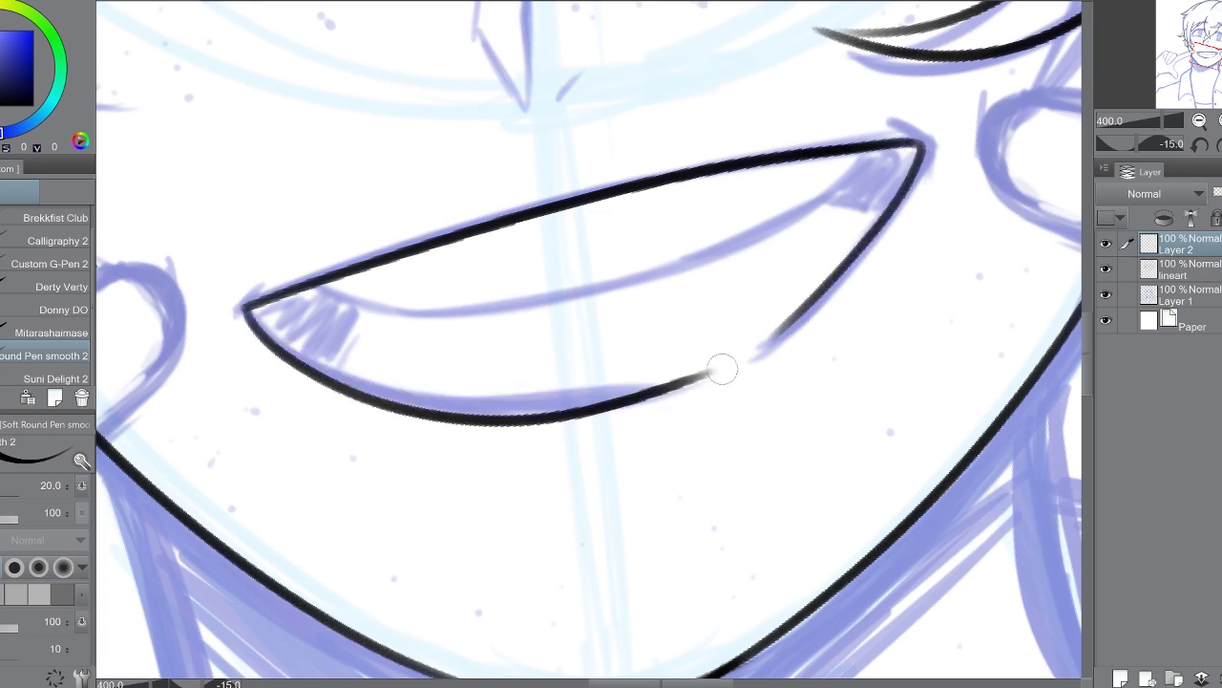
# Step: Ink the lower edge of the upper teeth and the short marks at both inner mouth corners
pyautogui.moveTo(315, 284); pyautogui.dragTo(831, 167)
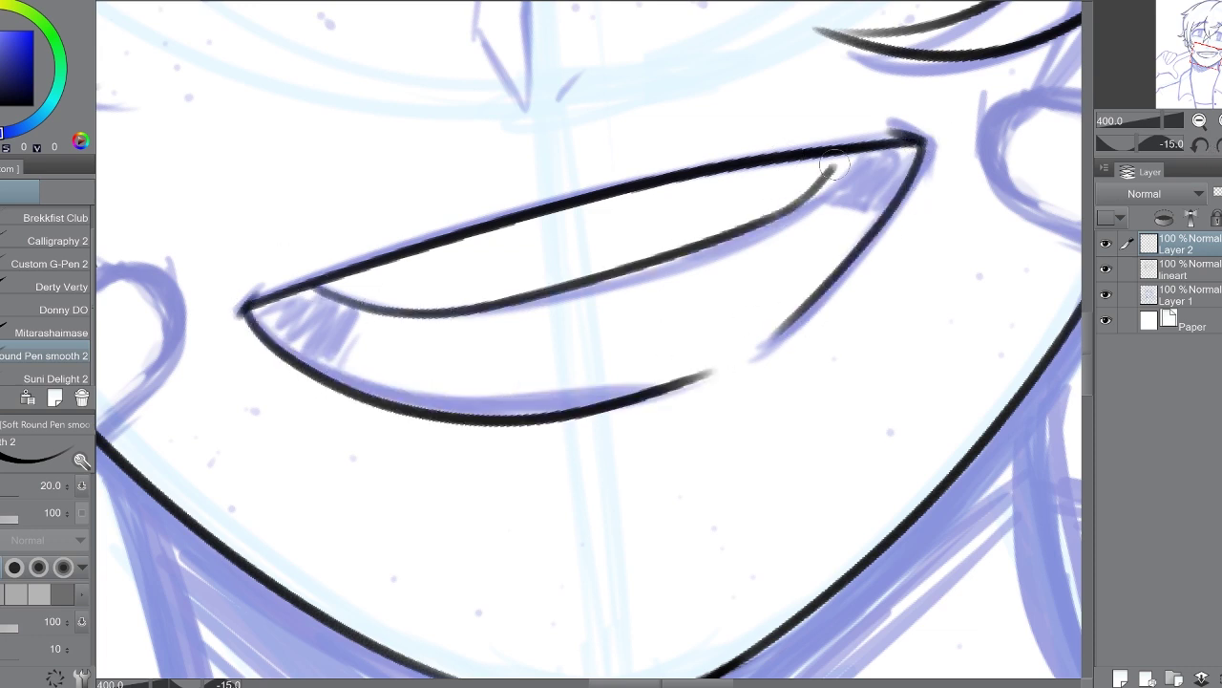
pyautogui.click(1200, 143)
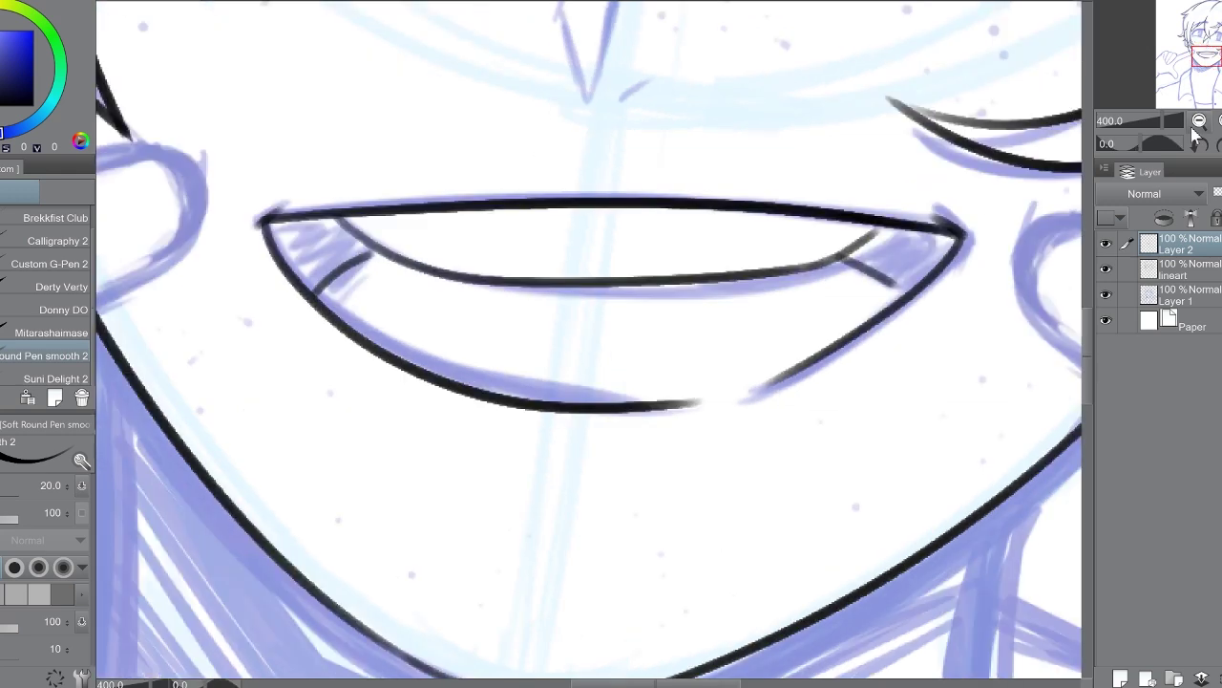
pyautogui.hotkey('ctrl', 'alt', '0')
pyautogui.click(1105, 295)
pyautogui.click(1104, 295)
pyautogui.click(1104, 269)
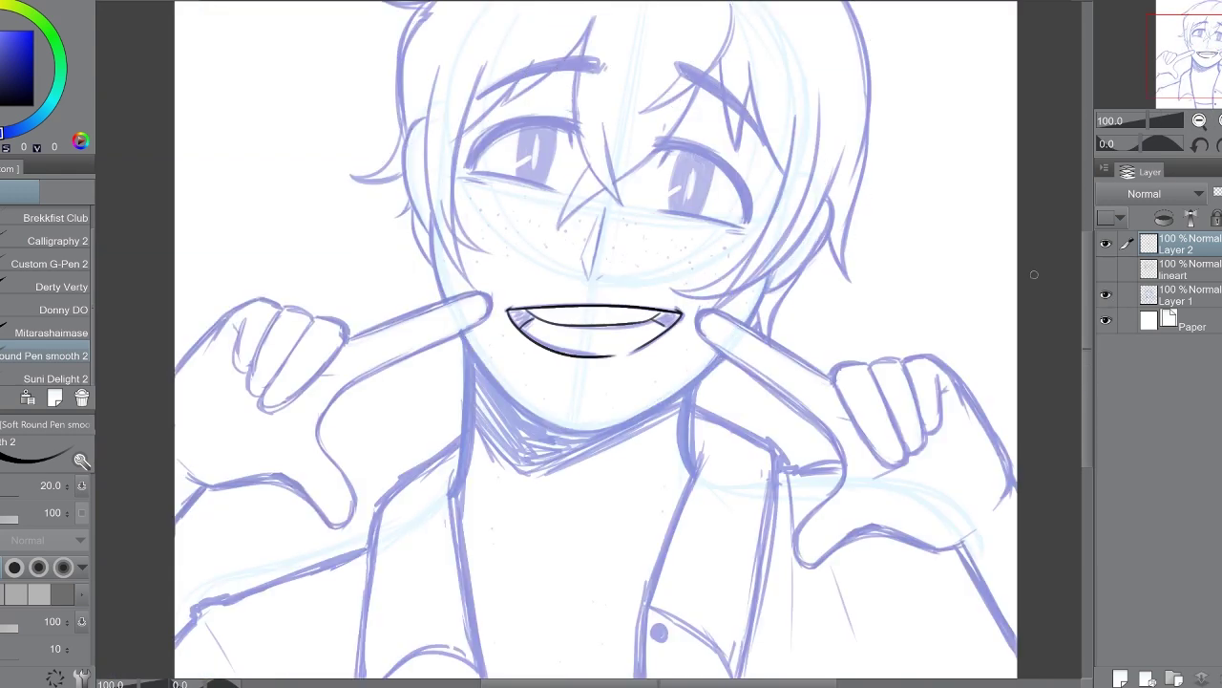
pyautogui.click(1105, 269)
pyautogui.click(1105, 295)
# Step: Re-ink the lower lip line from the right mouth corner towards the gap and compare it with the sketch
pyautogui.scroll(4, 592, 329)
pyautogui.press('-')
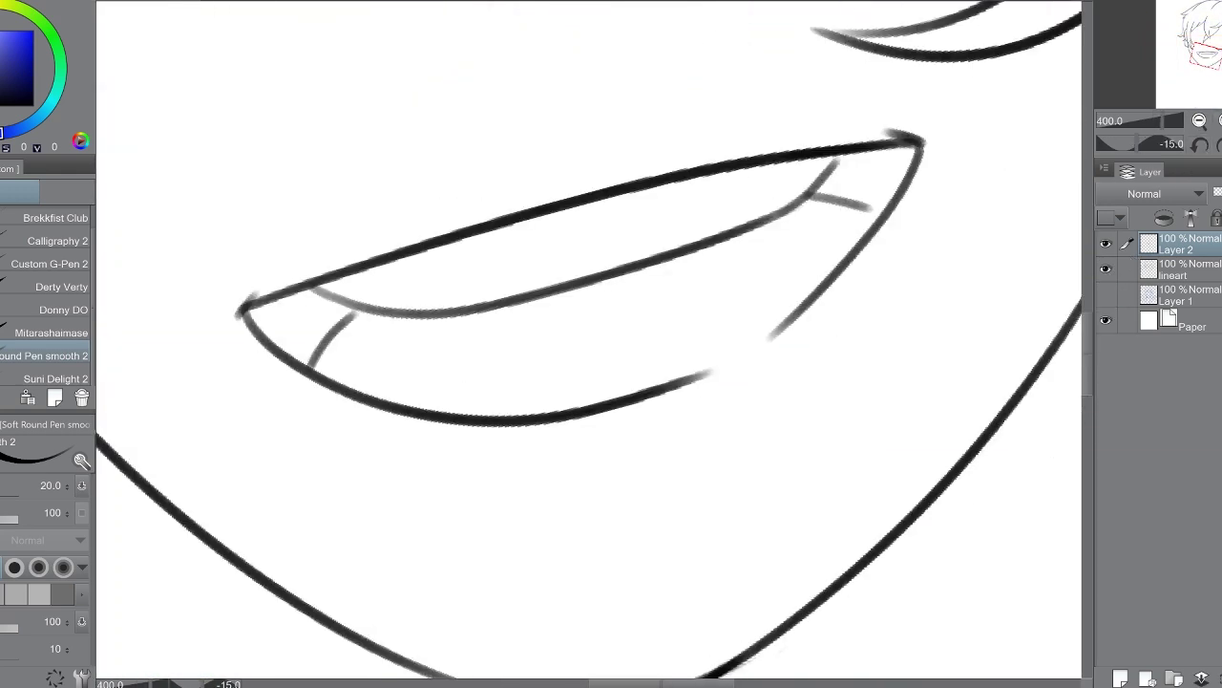
pyautogui.click(1105, 295)
pyautogui.moveTo(920, 144); pyautogui.dragTo(751, 341)
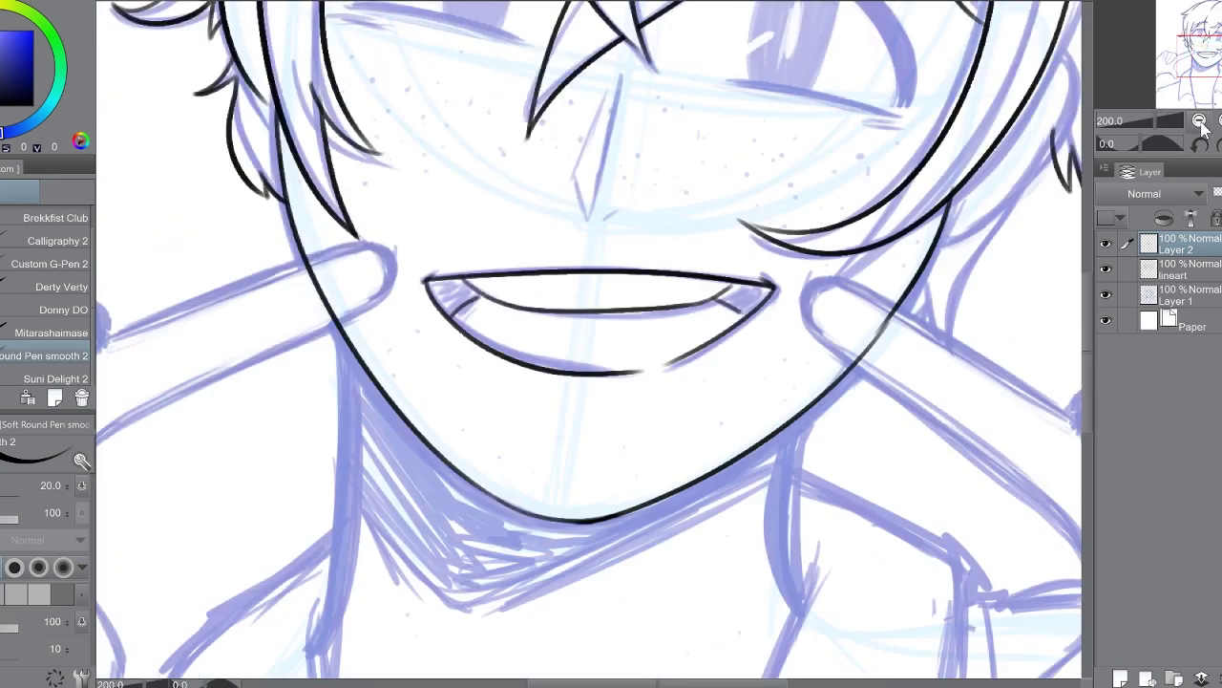
pyautogui.hotkey('ctrl', 'alt', '0')
pyautogui.click(1105, 295)
pyautogui.click(1107, 295)
# Step: Ink the nose with a long bridge line, an angled tip and a short nostril mark, and check it without the sketch
pyautogui.hotkey('ctrl', '+')
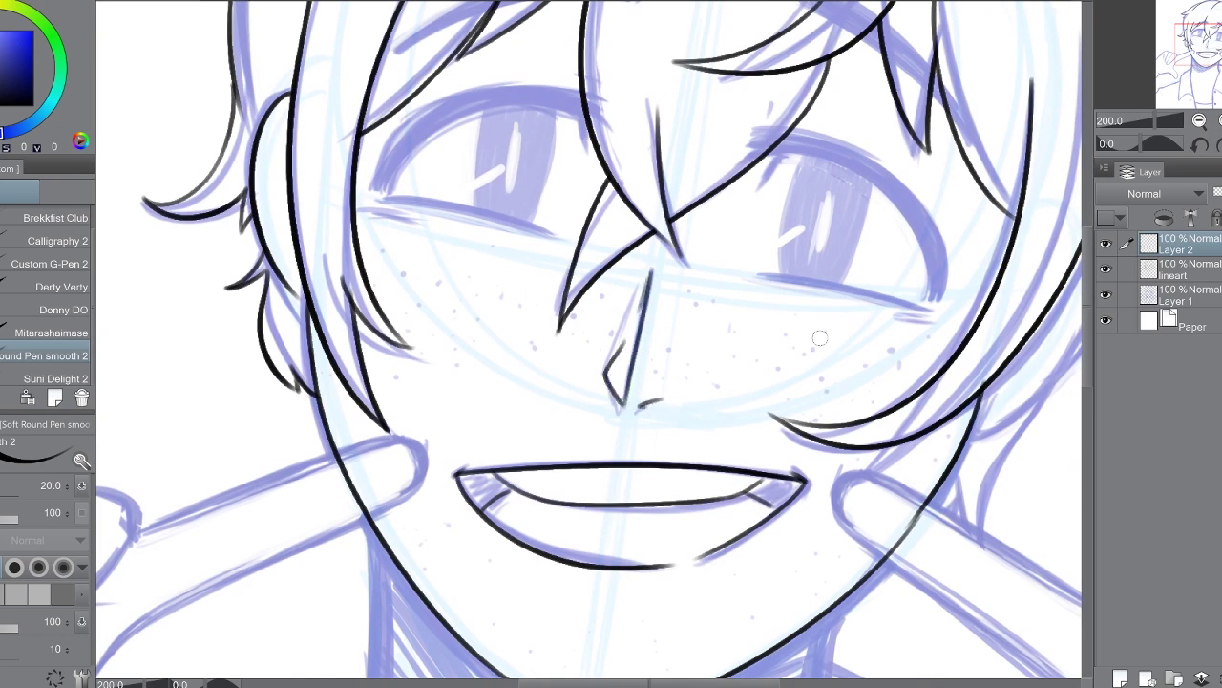
pyautogui.hotkey('ctrl', 'alt', '0')
pyautogui.click(1104, 295)
pyautogui.click(1104, 295)
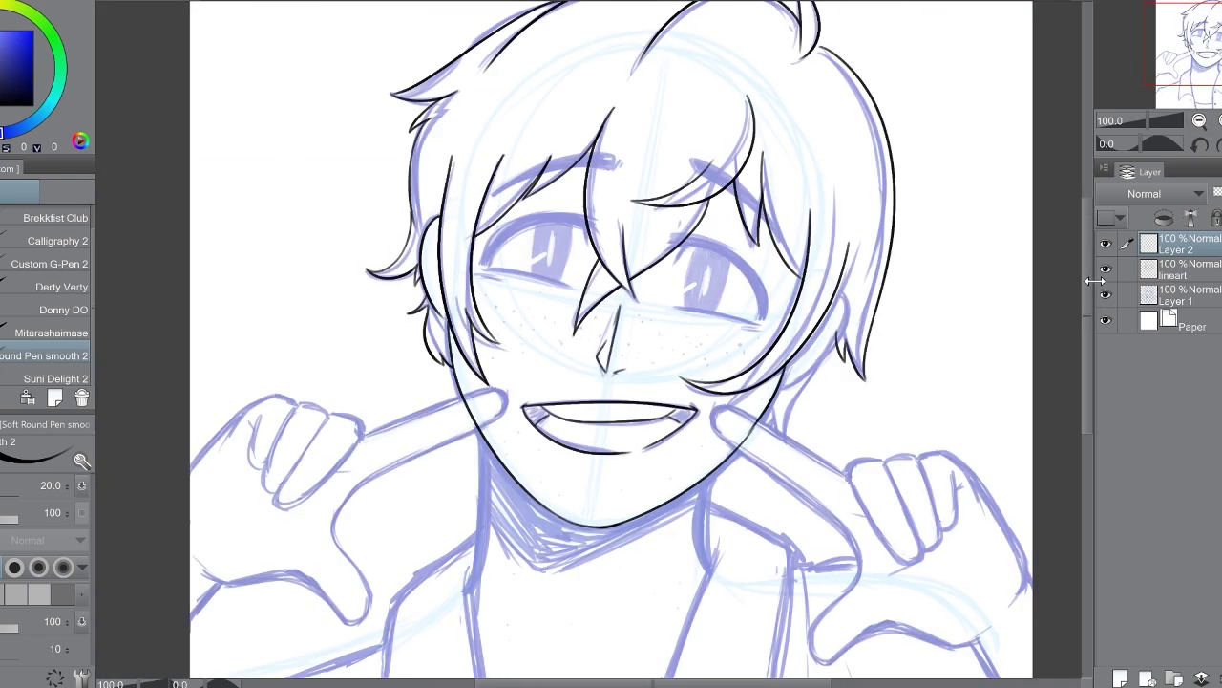
pyautogui.press('k')
pyautogui.click(1105, 295)
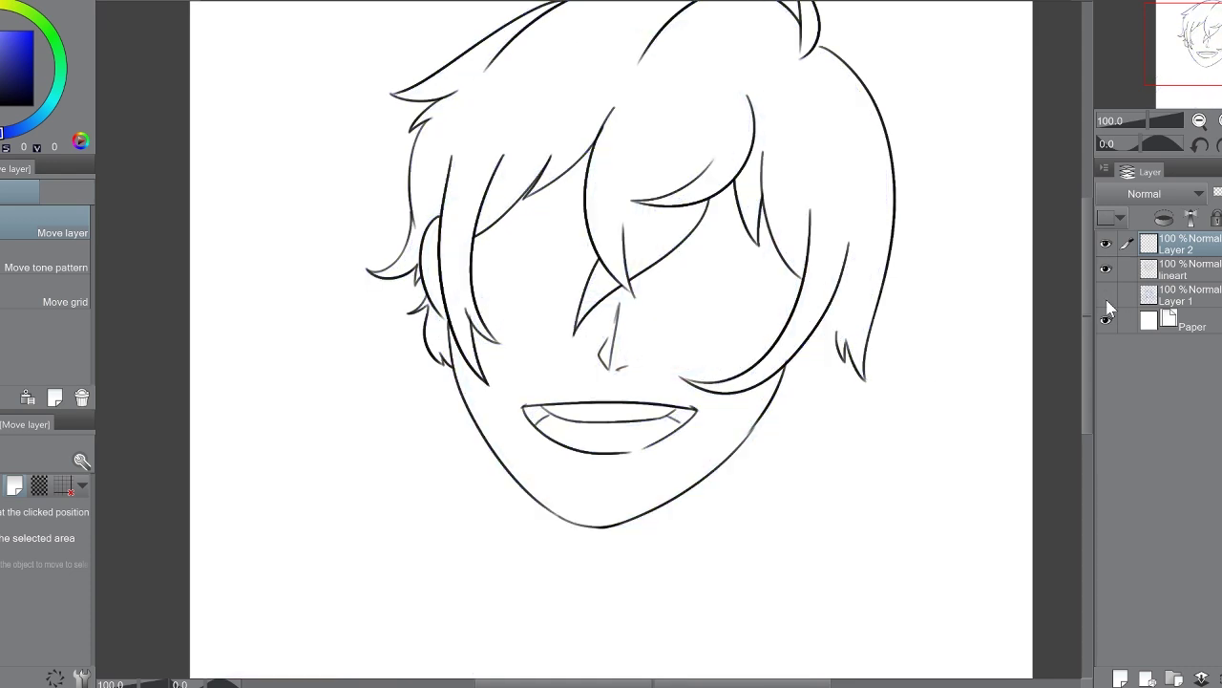
pyautogui.click(1104, 296)
pyautogui.press('p')
# Step: With the canvas mirrored, ink the ear behind the long side locks as a single curved stroke, retrying until it fits
pyautogui.scroll(5, 981, 241)
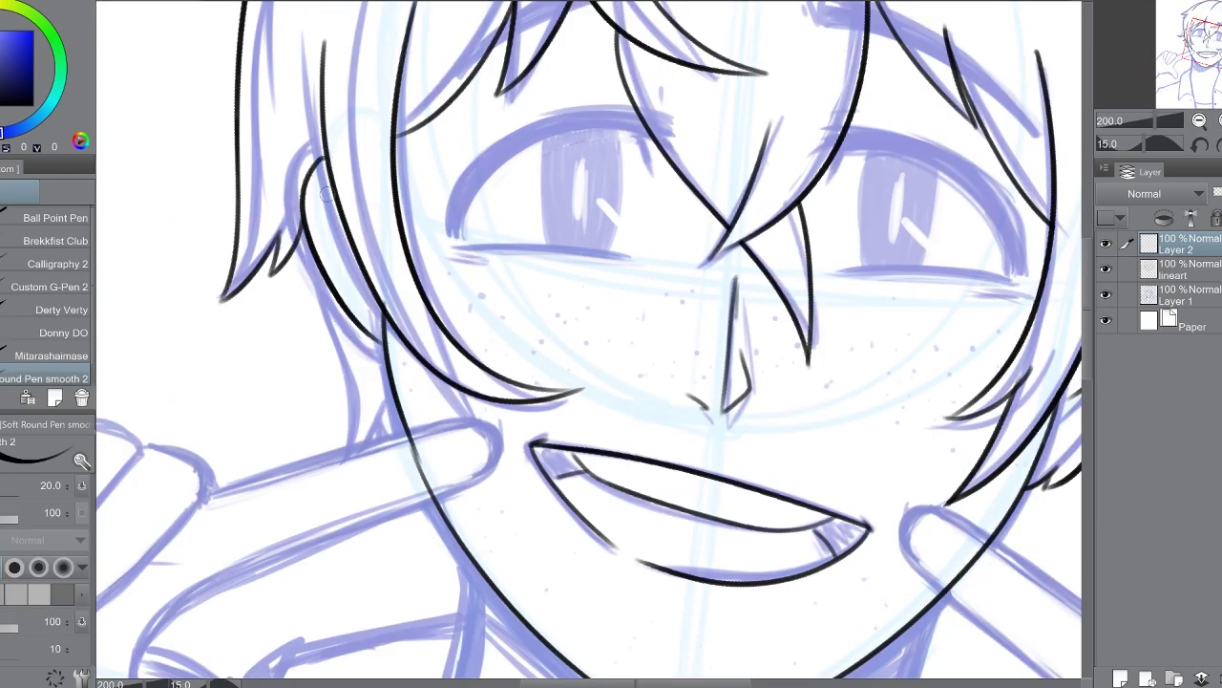
pyautogui.scroll(-2, 382, 345)
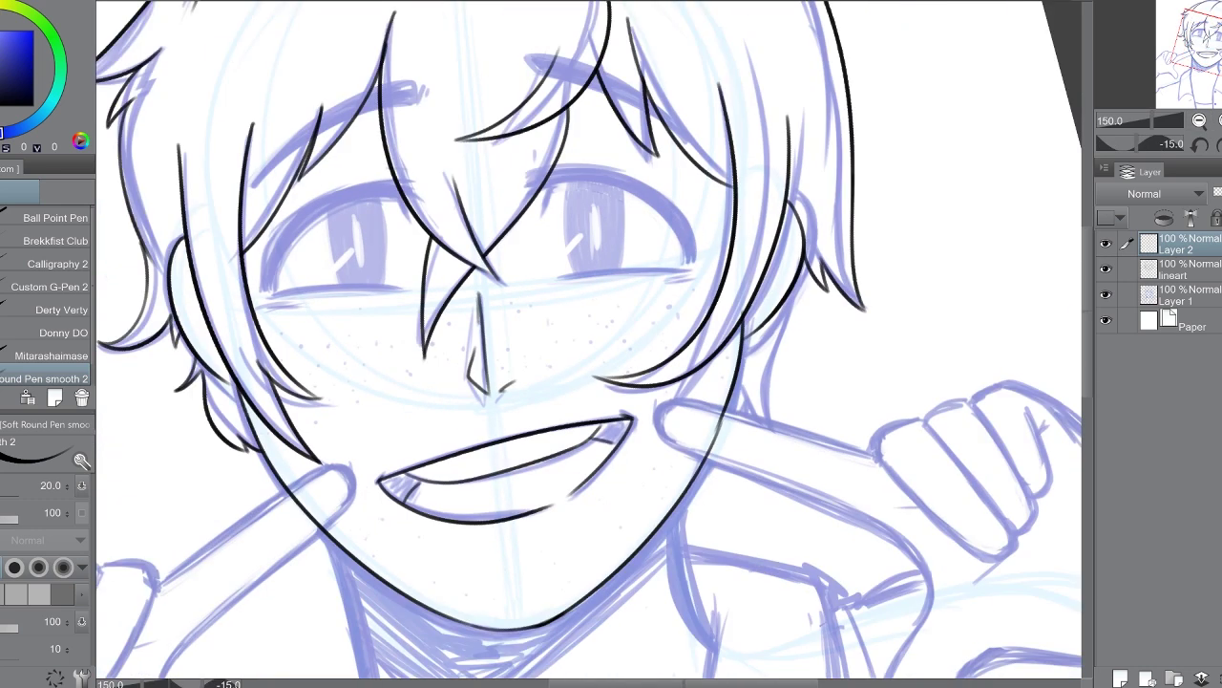
pyautogui.press('k')
pyautogui.scroll(2, 589, 344)
pyautogui.press('p')
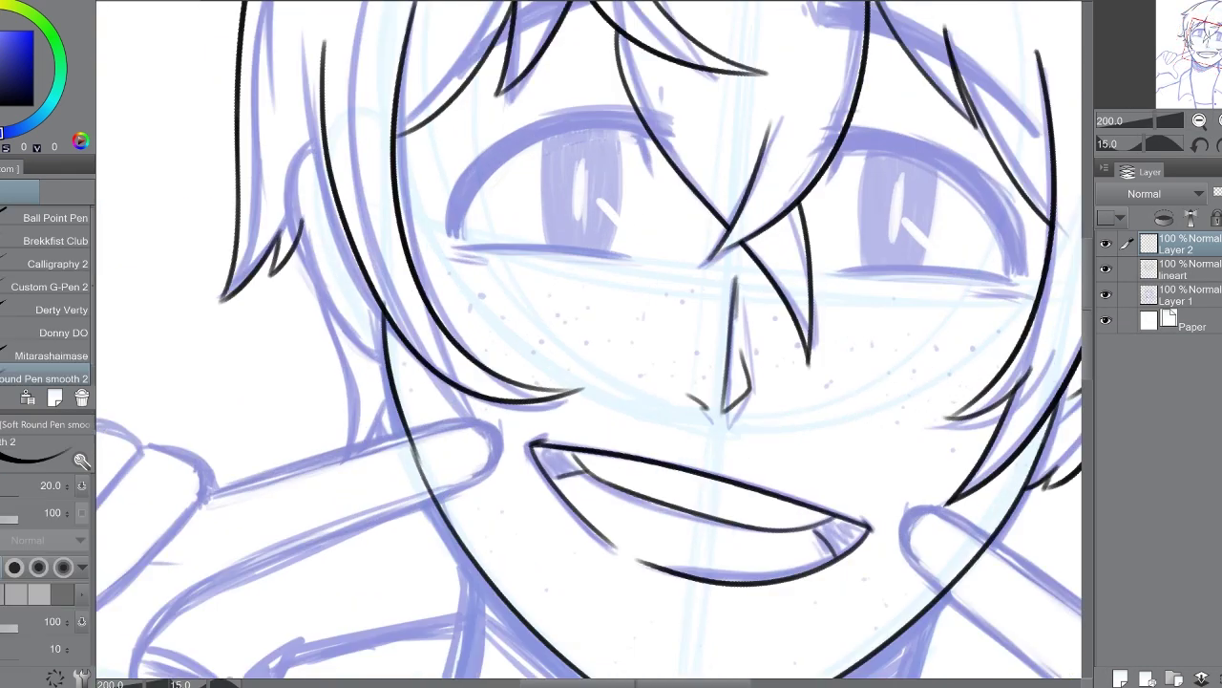
pyautogui.moveTo(332, 145); pyautogui.dragTo(386, 353)
pyautogui.hotkey('ctrl', 'z')
pyautogui.hotkey('ctrl', 'z')
pyautogui.moveTo(332, 145); pyautogui.dragTo(386, 353)
# Step: Hide the sketch and nudge the newly inked ear slightly up and to the left
pyautogui.scroll(-2, 588, 344)
pyautogui.click(1106, 294)
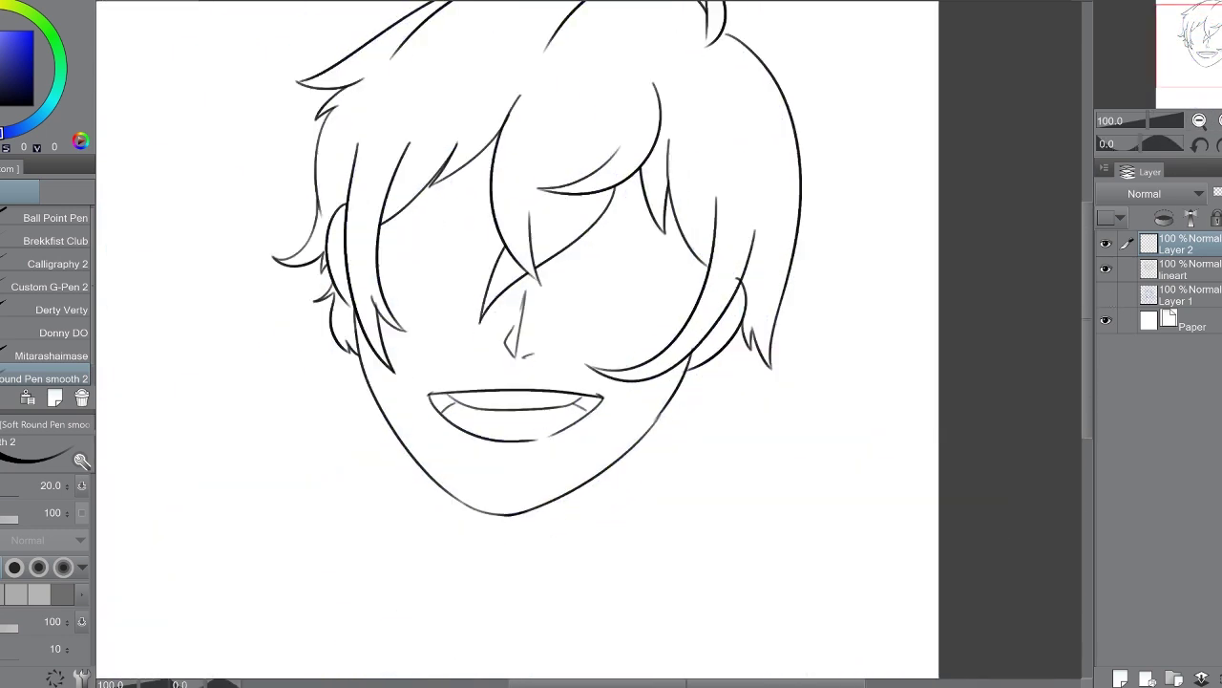
pyautogui.press('k')
pyautogui.moveTo(866, 379); pyautogui.dragTo(861, 372)
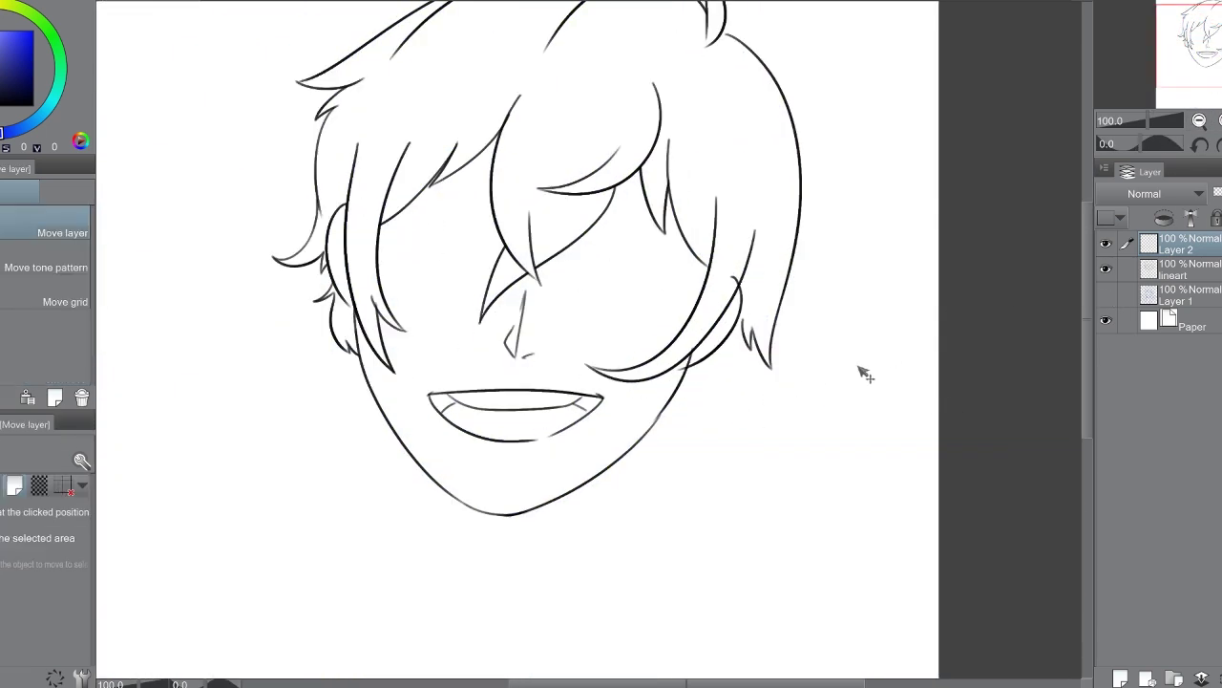
pyautogui.scroll(1, 807, 246)
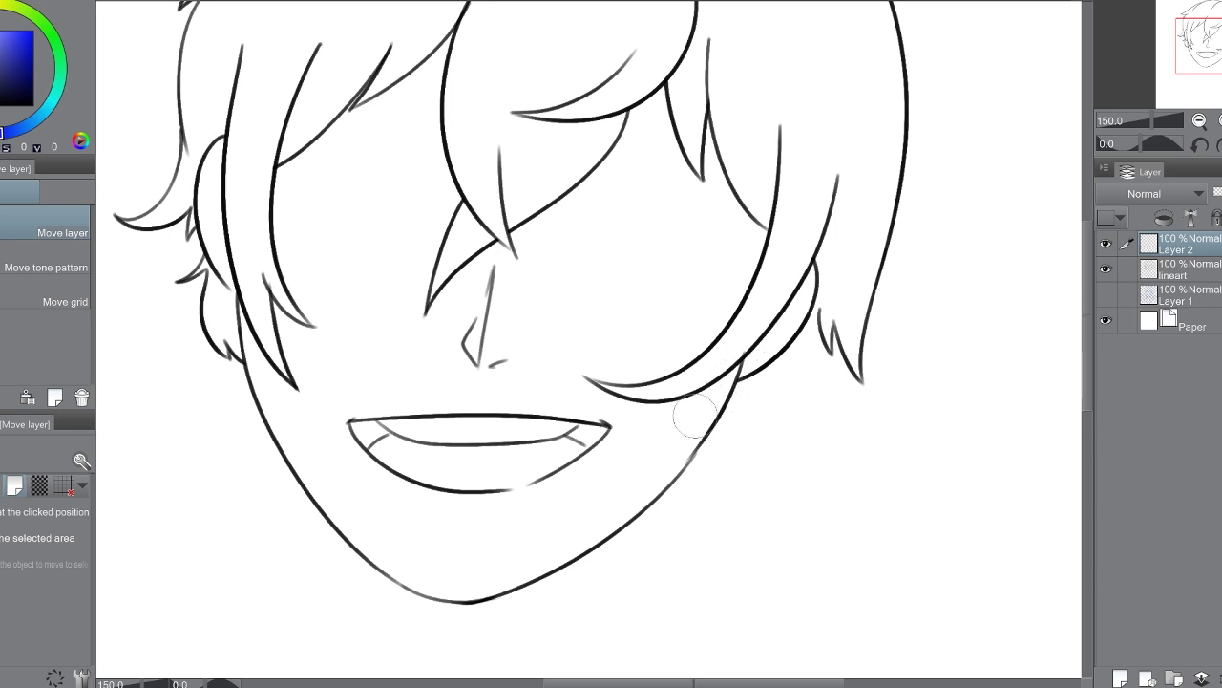
# Step: Show the sketch, erase the small tuft beside the right ear and re-ink it so that it meets the ear line
pyautogui.click(1105, 295)
pyautogui.scroll(3, 858, 339)
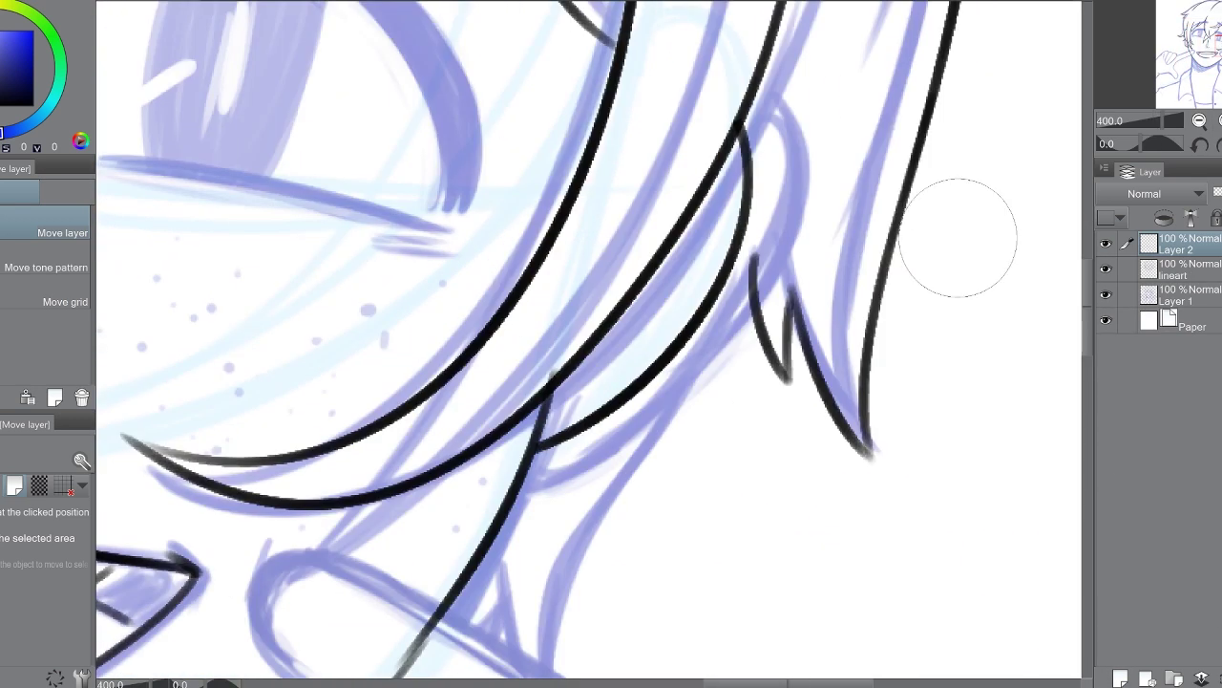
pyautogui.hotkey('alt', '[')
pyautogui.hotkey('alt', ']')
pyautogui.press('p')
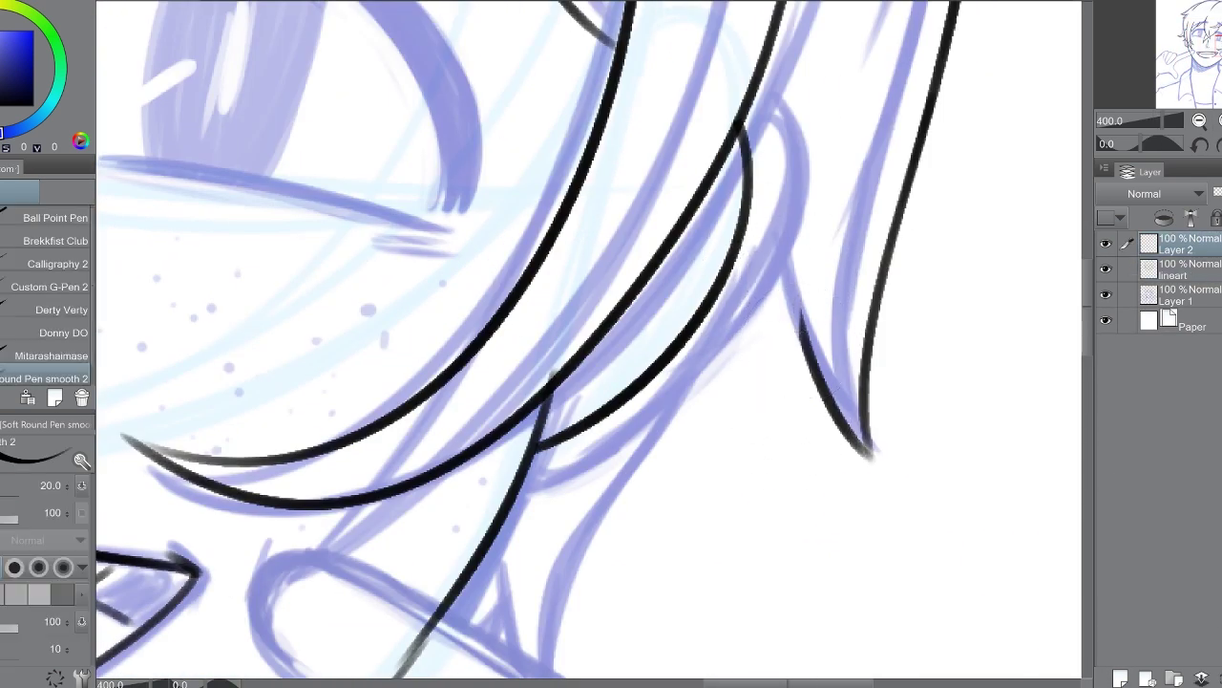
pyautogui.moveTo(795, 294)
pyautogui.mouseDown()
pyautogui.moveTo(734, 241)
pyautogui.moveTo(795, 102)
pyautogui.mouseUp()
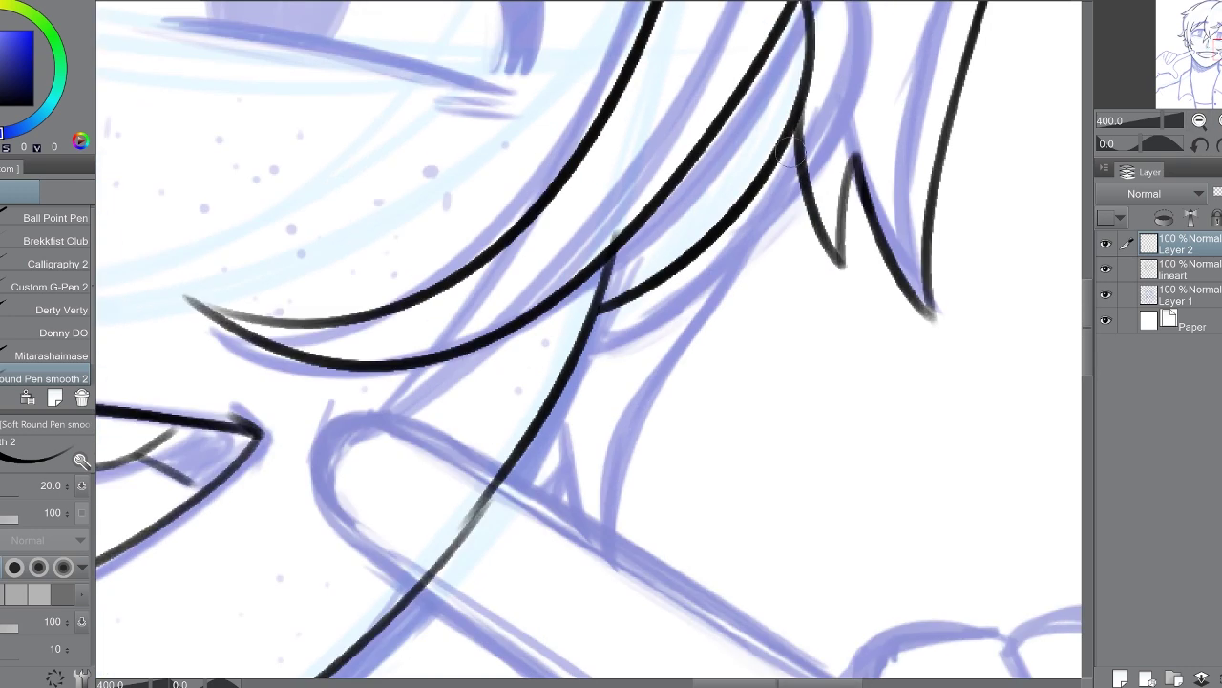
# Step: Try to ink the pointed hair tuft from below the right ear to the jaw, ending in a sharp tip
pyautogui.moveTo(798, 158)
pyautogui.mouseDown()
pyautogui.moveTo(616, 551)
pyautogui.moveTo(630, 549)
pyautogui.moveTo(577, 417)
pyautogui.mouseUp()
pyautogui.hotkey('ctrl', 'z')
pyautogui.moveTo(487, 495); pyautogui.dragTo(578, 421)
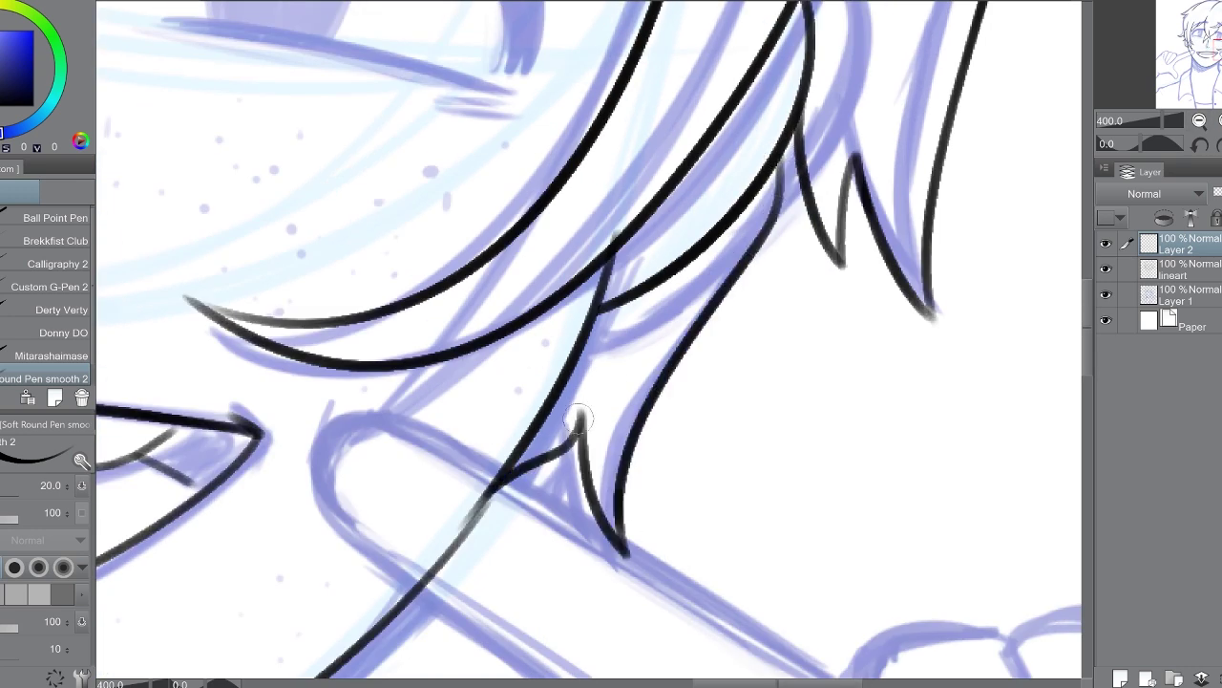
pyautogui.hotkey('ctrl', '-')
pyautogui.hotkey('ctrl', '-')
pyautogui.hotkey('ctrl', '-')
pyautogui.hotkey('ctrl', '-')
pyautogui.hotkey('ctrl', '-')
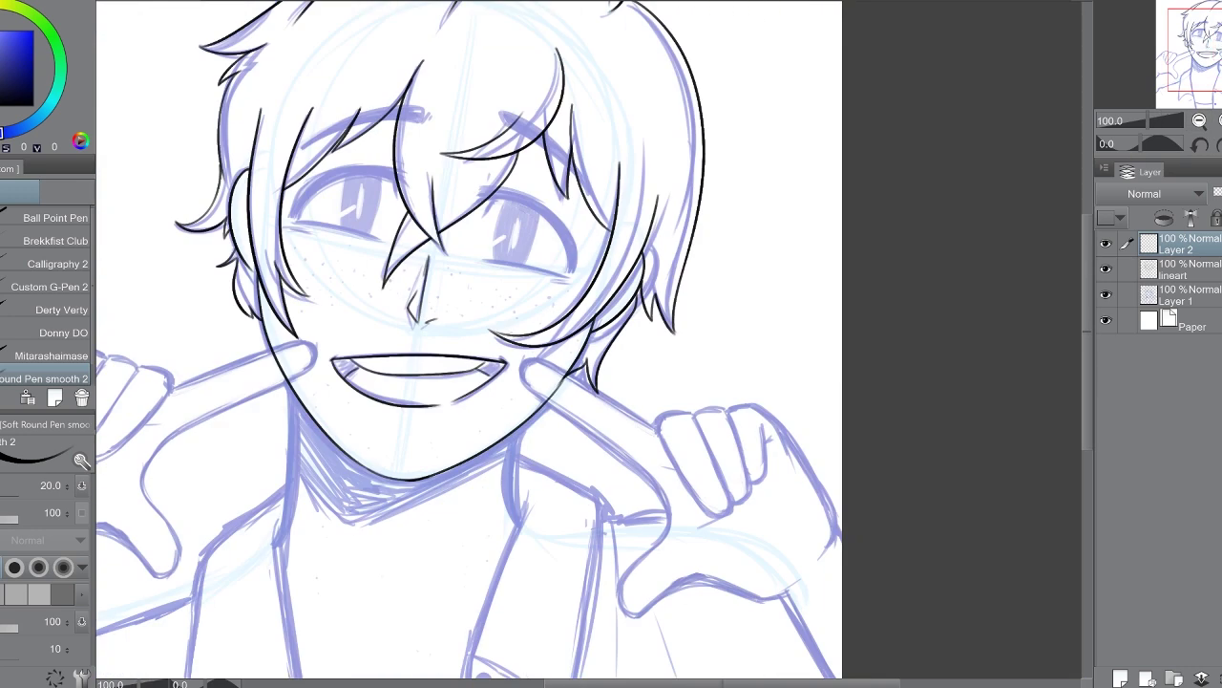
pyautogui.click(1106, 294)
pyautogui.click(1106, 294)
# Step: Redraw the pointed hair tuft below the right ear as a shorter, slimmer shape that ends at the jaw
pyautogui.hotkey('ctrl', '+')
pyautogui.hotkey('ctrl', '+')
pyautogui.hotkey('ctrl', '+')
pyautogui.hotkey('ctrl', '+')
pyautogui.hotkey('ctrl', '+')
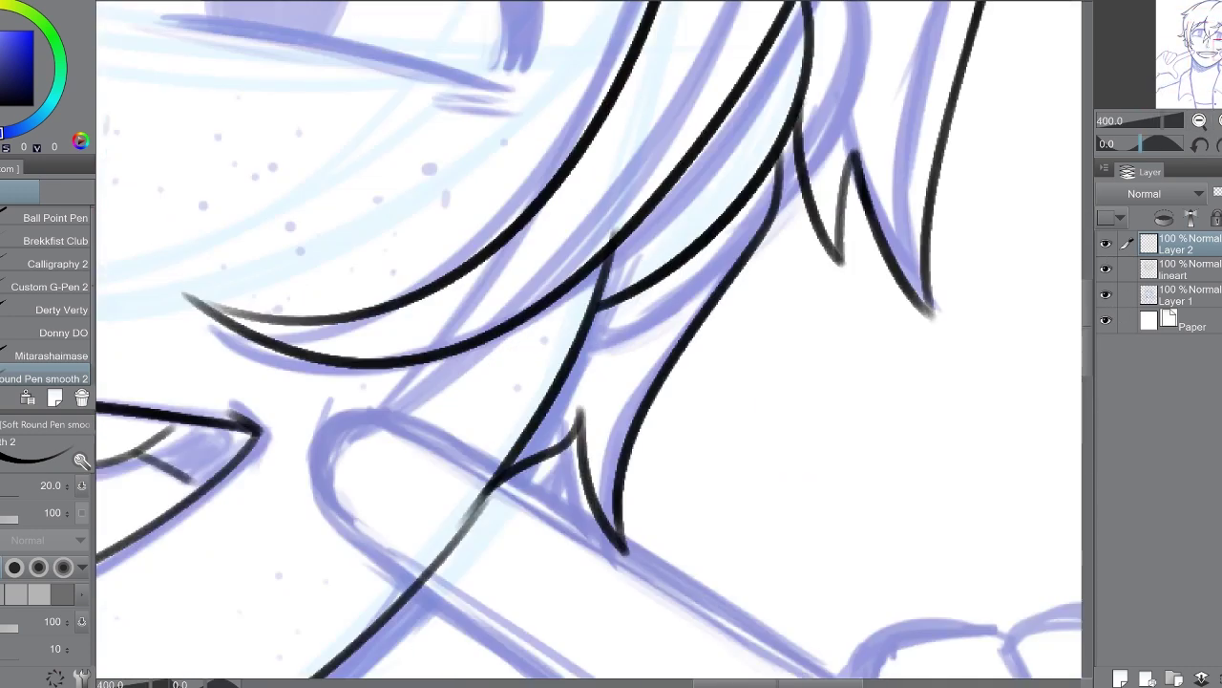
pyautogui.hotkey('ctrl', 'z')
pyautogui.moveTo(774, 158)
pyautogui.mouseDown()
pyautogui.moveTo(621, 510)
pyautogui.moveTo(603, 378)
pyautogui.moveTo(621, 520)
pyautogui.mouseUp()
pyautogui.hotkey('ctrl', 'z')
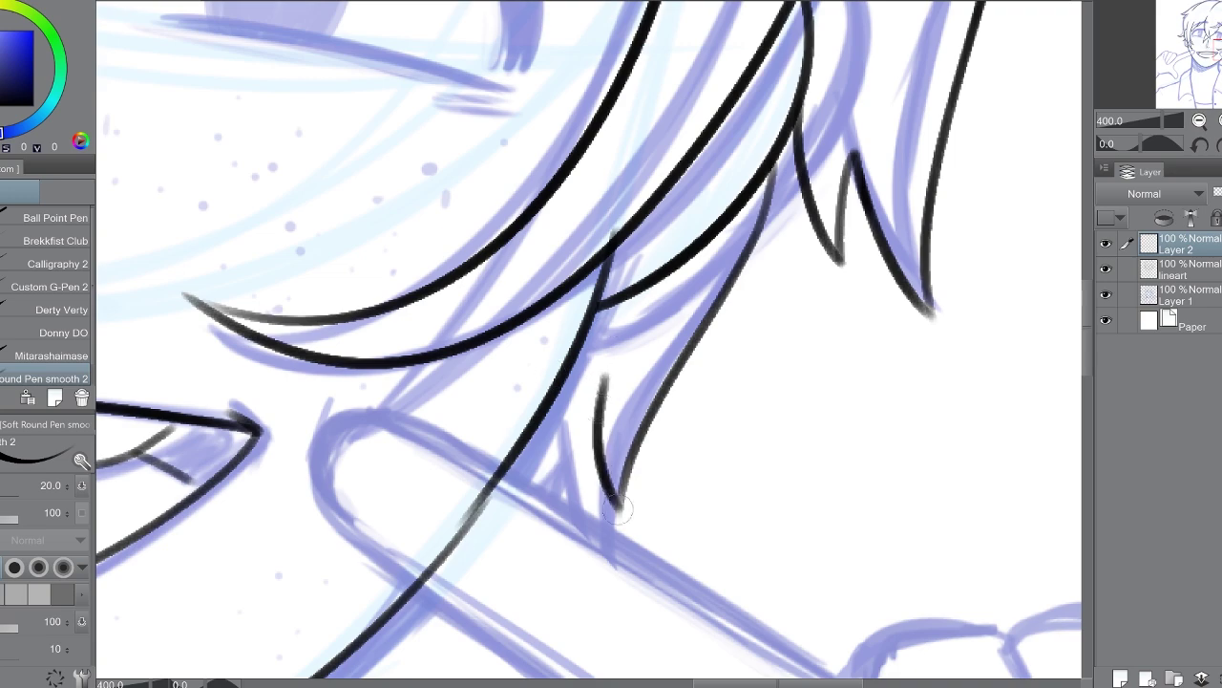
pyautogui.moveTo(607, 374); pyautogui.dragTo(535, 458)
# Step: Ink both sides of the neck from the jaw line down to the collar
pyautogui.hotkey('ctrl', '-')
pyautogui.hotkey('ctrl', '-')
pyautogui.hotkey('ctrl', '-')
pyautogui.hotkey('ctrl', '-')
pyautogui.hotkey('ctrl', '-')
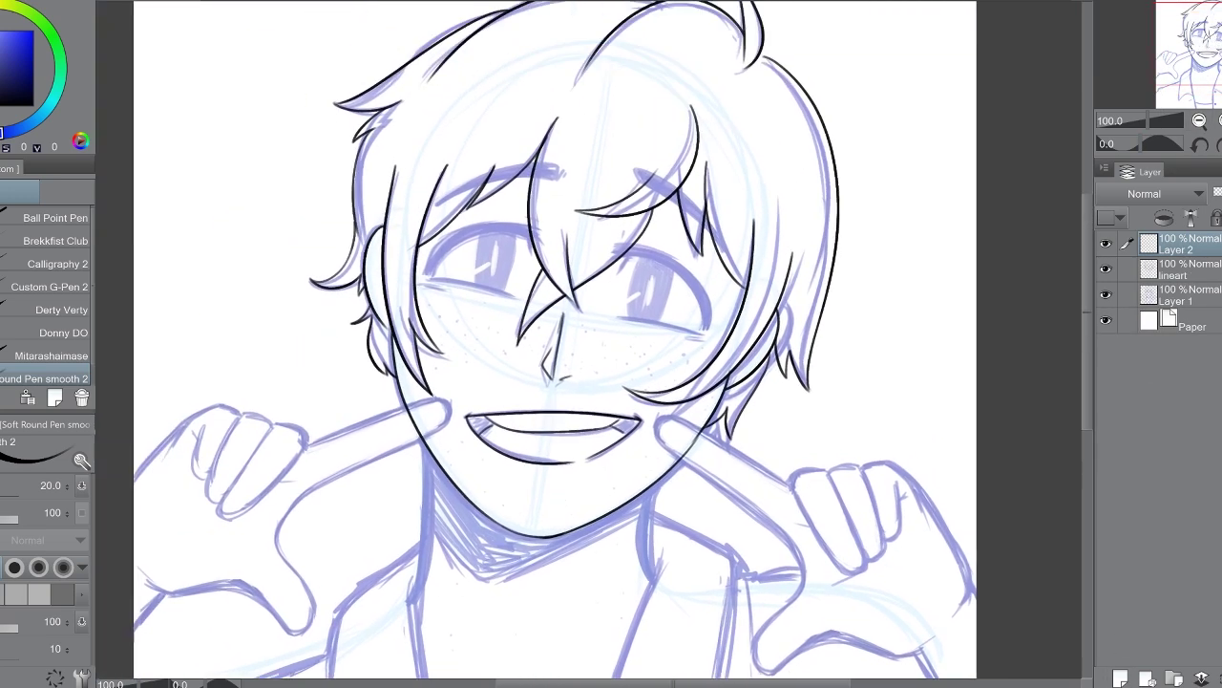
pyautogui.hotkey('ctrl', '+')
pyautogui.hotkey('ctrl', '+')
pyautogui.hotkey('ctrl', '+')
pyautogui.hotkey('ctrl', 'z')
pyautogui.moveTo(776, 122); pyautogui.dragTo(767, 319)
pyautogui.hotkey('ctrl', 'z')
pyautogui.moveTo(762, 120)
pyautogui.mouseDown()
pyautogui.moveTo(769, 325)
pyautogui.moveTo(899, 506)
pyautogui.mouseUp()
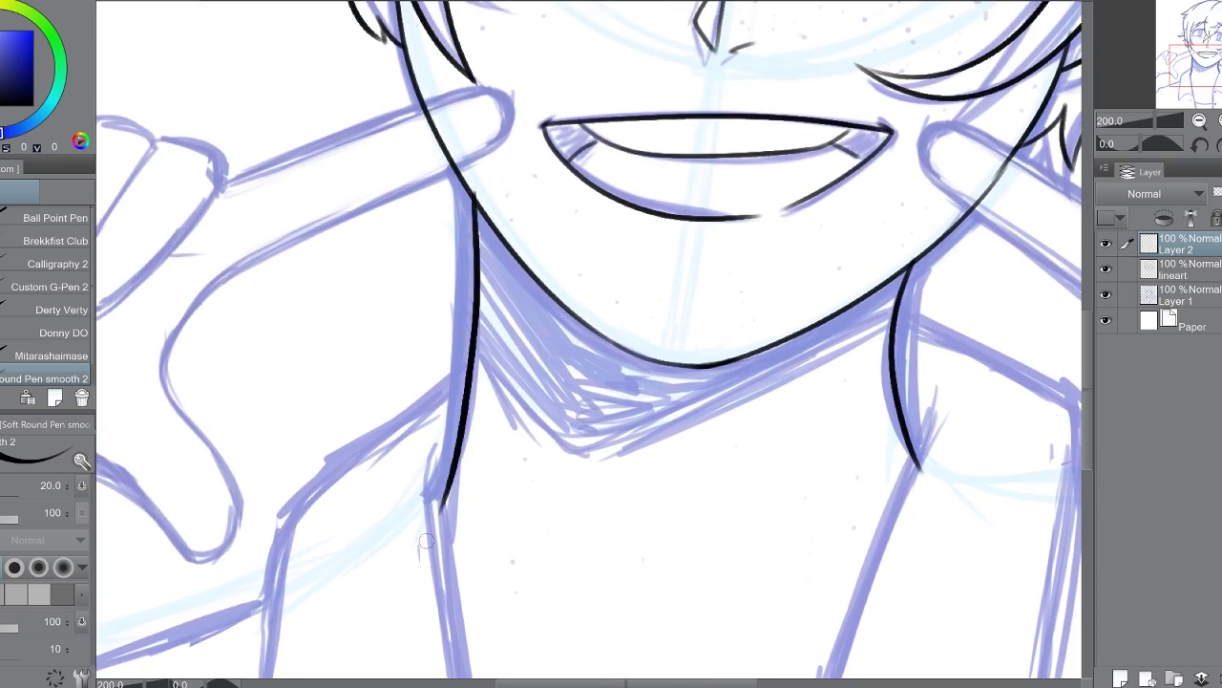
# Step: Examine the inked neck lines at different zoom levels, with the sketch shown and hidden
pyautogui.hotkey('ctrl', '-')
pyautogui.hotkey('ctrl', '-')
pyautogui.hotkey('ctrl', '-')
pyautogui.hotkey('ctrl', '+')
pyautogui.hotkey('ctrl', '+')
pyautogui.hotkey('ctrl', '+')
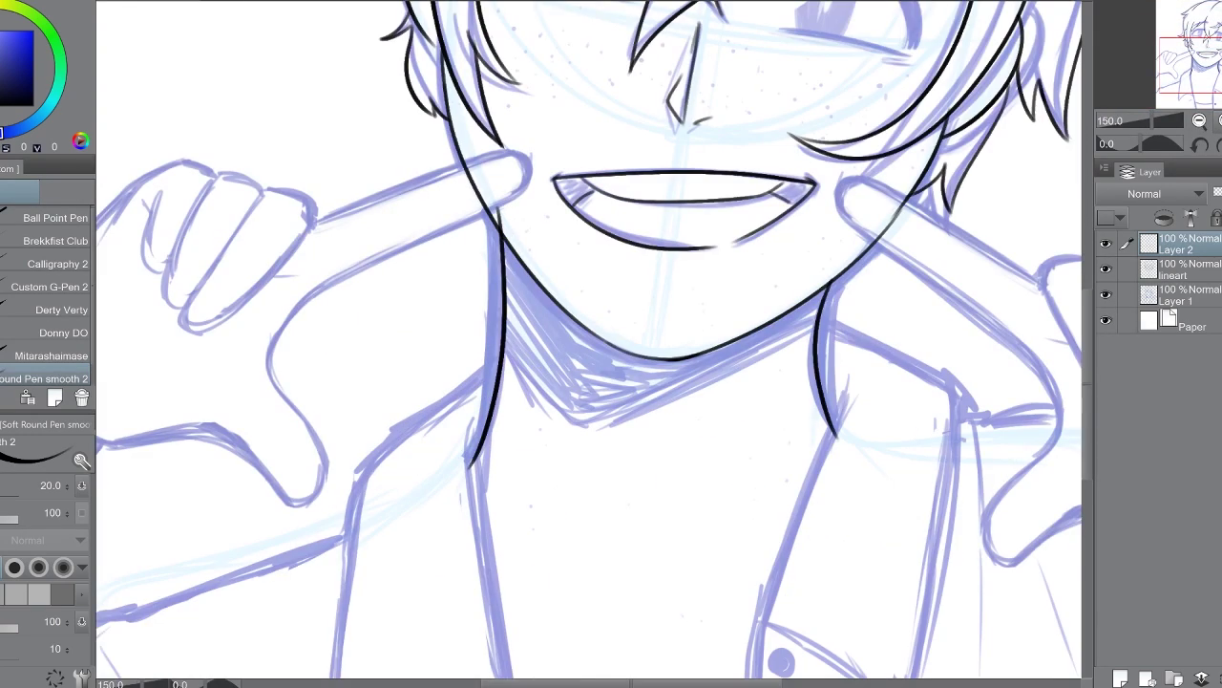
pyautogui.hotkey('ctrl', '-')
pyautogui.hotkey('ctrl', '-')
pyautogui.hotkey('ctrl', '-')
pyautogui.click(1106, 295)
pyautogui.hotkey('ctrl', '+')
pyautogui.hotkey('ctrl', '+')
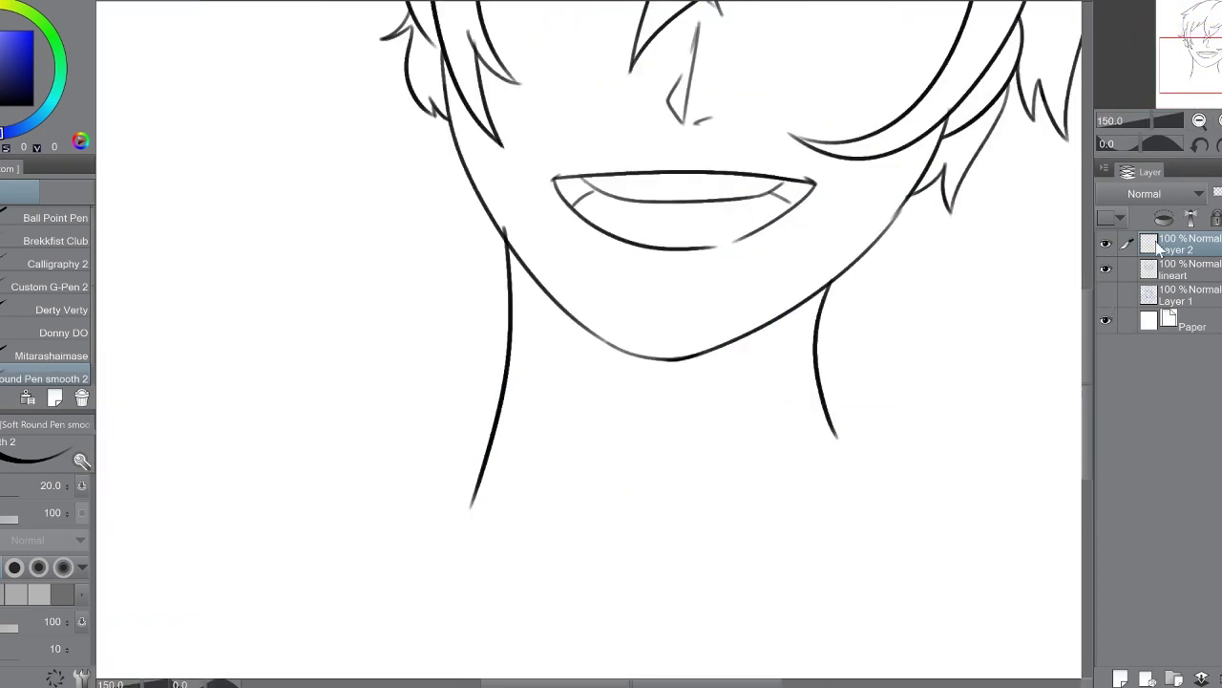
# Step: Redo the left neck line as a straighter stroke that curves outward into the shoulder at the collar
pyautogui.click(1106, 295)
pyautogui.hotkey('ctrl', 'z')
pyautogui.moveTo(502, 218); pyautogui.dragTo(510, 466)
pyautogui.hotkey('ctrl', 'z')
pyautogui.moveTo(505, 242); pyautogui.dragTo(513, 428)
pyautogui.hotkey('ctrl', '+')
pyautogui.hotkey('ctrl', '+')
pyautogui.hotkey('ctrl', '+')
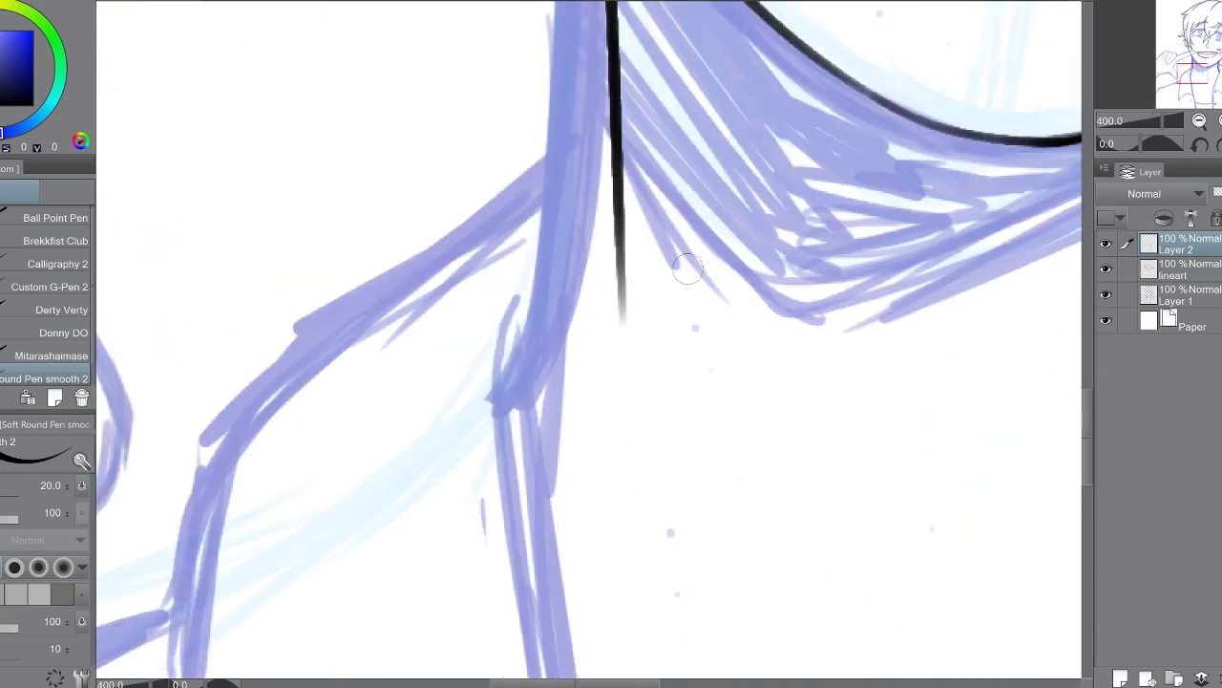
pyautogui.hotkey('ctrl', 'z')
pyautogui.moveTo(619, 244)
pyautogui.mouseDown()
pyautogui.moveTo(521, 401)
pyautogui.moveTo(492, 414)
pyautogui.mouseUp()
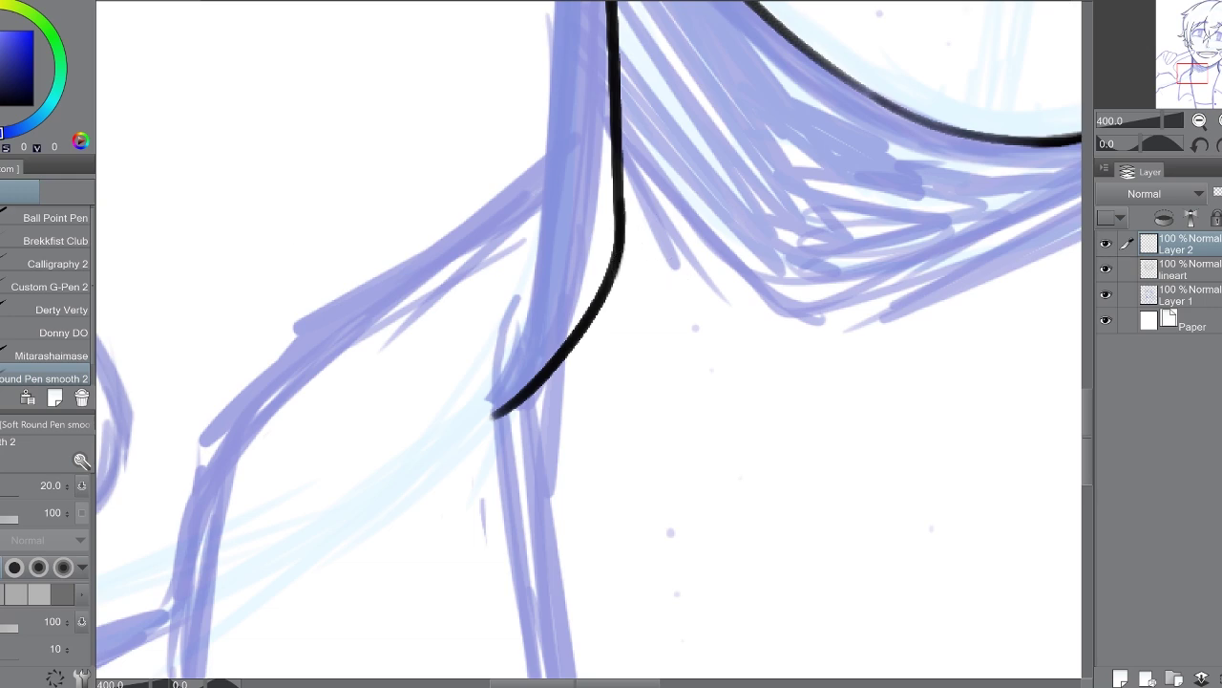
# Step: Check the neck without the sketch, restore the sketch, and ink the inner edge of the left jacket lapel
pyautogui.hotkey('ctrl', '-')
pyautogui.hotkey('ctrl', '-')
pyautogui.hotkey('ctrl', '-')
pyautogui.hotkey('ctrl', '-')
pyautogui.click(1106, 295)
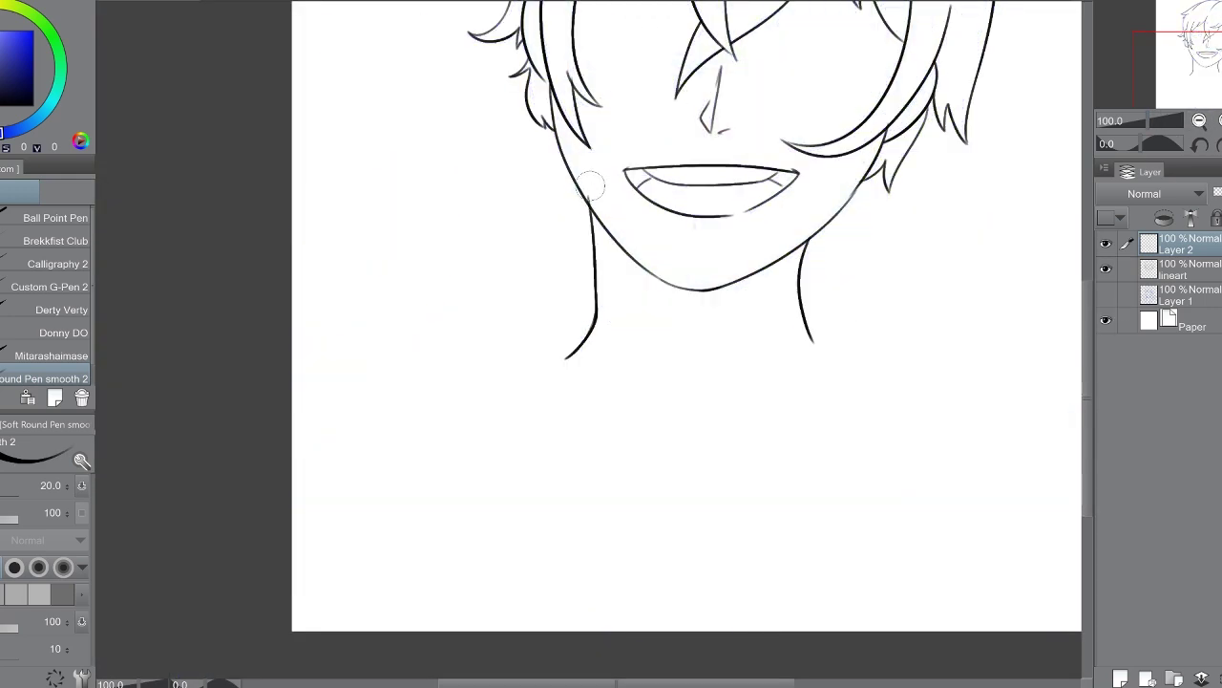
pyautogui.click(1105, 295)
pyautogui.hotkey('ctrl', '+')
pyautogui.hotkey('ctrl', '+')
pyautogui.moveTo(580, 164); pyautogui.dragTo(631, 496)
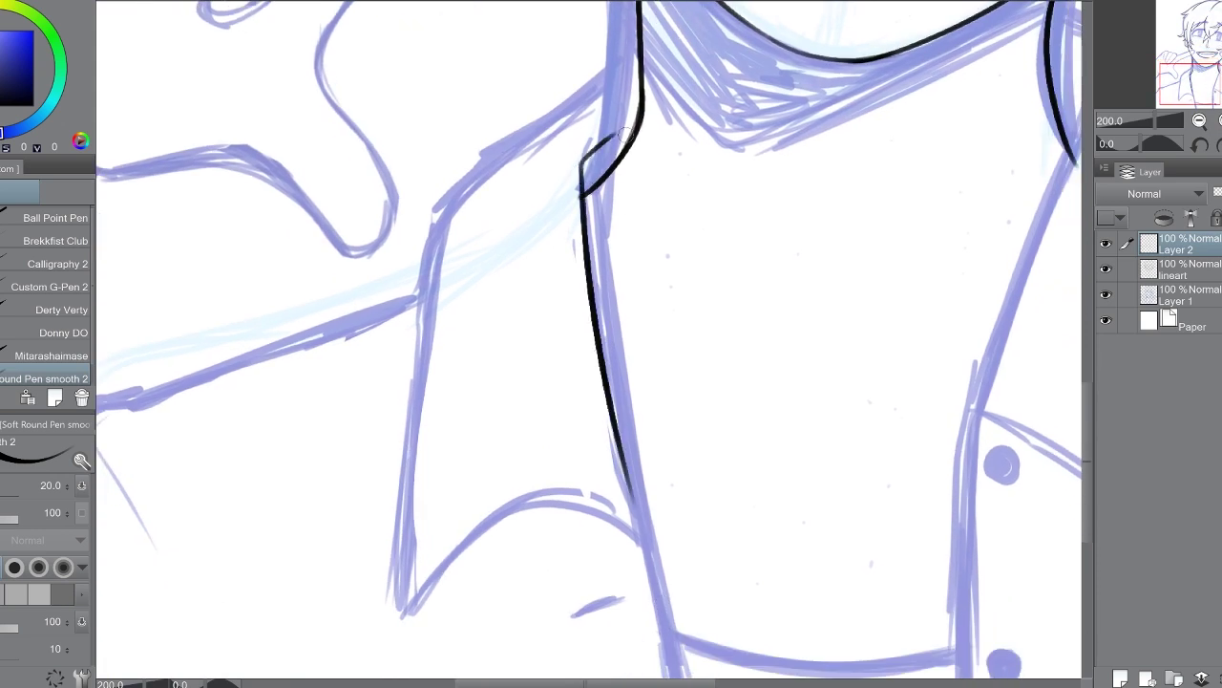
# Step: Ink the left lapel's outer edge from the neck over the collar corner down to the lapel tip, redoing the first stroke
pyautogui.moveTo(604, 63)
pyautogui.mouseDown()
pyautogui.moveTo(404, 586)
pyautogui.moveTo(485, 150)
pyautogui.moveTo(391, 621)
pyautogui.mouseUp()
pyautogui.hotkey('ctrl', 'z')
pyautogui.hotkey('ctrl', 'z')
pyautogui.moveTo(631, 48)
pyautogui.mouseDown()
pyautogui.moveTo(405, 411)
pyautogui.moveTo(401, 594)
pyautogui.mouseUp()
# Step: Ink the curved lower edge of the left lapel from its tip to the inner edge, redoing the short closing stroke
pyautogui.hotkey('ctrl', '+')
pyautogui.hotkey('ctrl', '+')
pyautogui.moveTo(342, 547); pyautogui.dragTo(848, 401)
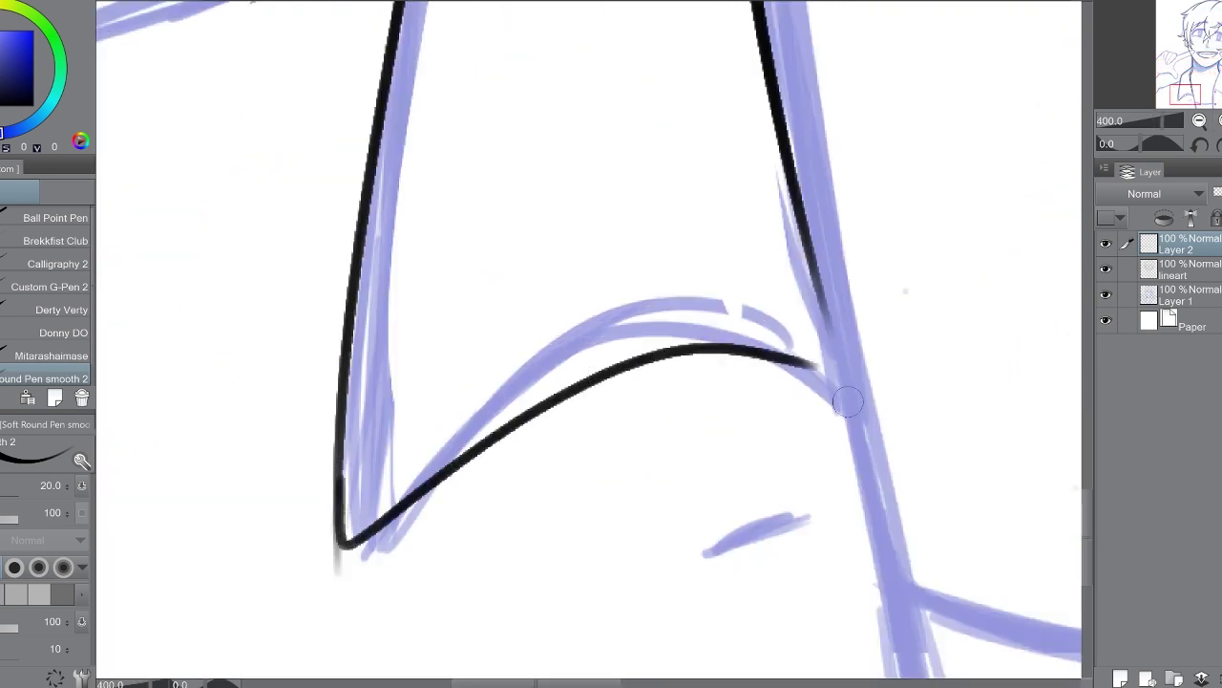
pyautogui.hotkey('ctrl', 'z')
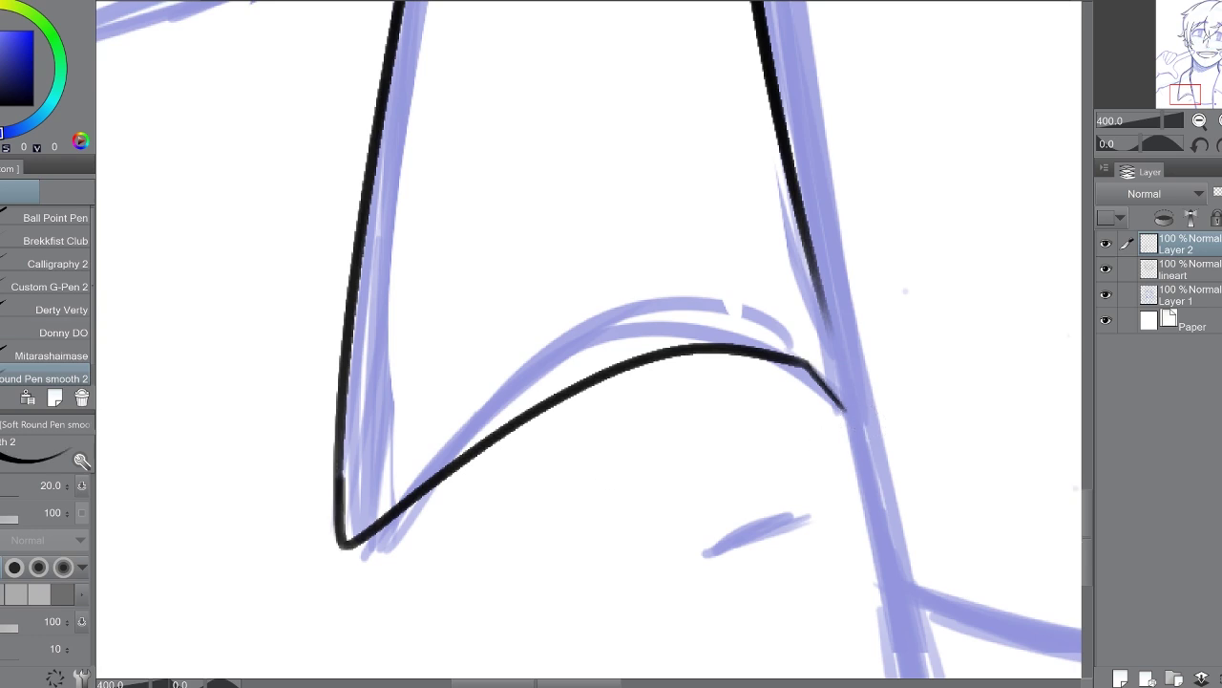
pyautogui.hotkey('ctrl', 'z')
pyautogui.moveTo(794, 358); pyautogui.dragTo(834, 413)
pyautogui.hotkey('ctrl', '-')
pyautogui.hotkey('ctrl', '-')
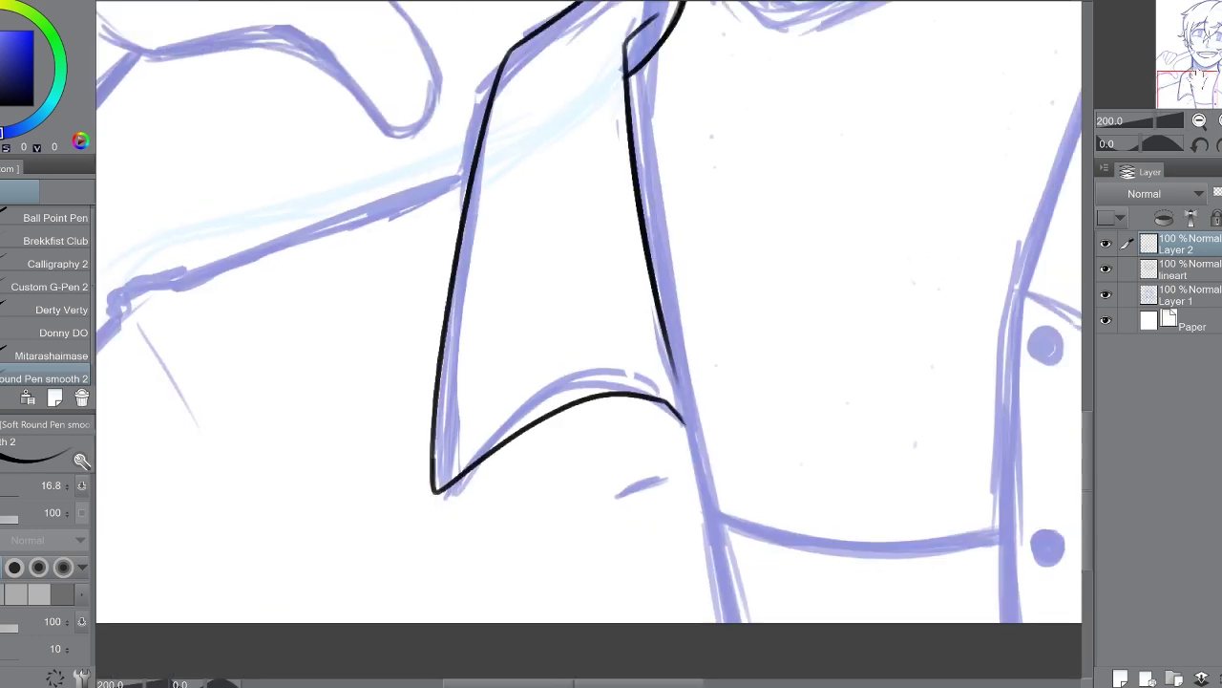
# Step: Extend the left jacket front edge down to the canvas bottom and check the lineart with the sketch hidden
pyautogui.moveTo(559, 256); pyautogui.dragTo(630, 532)
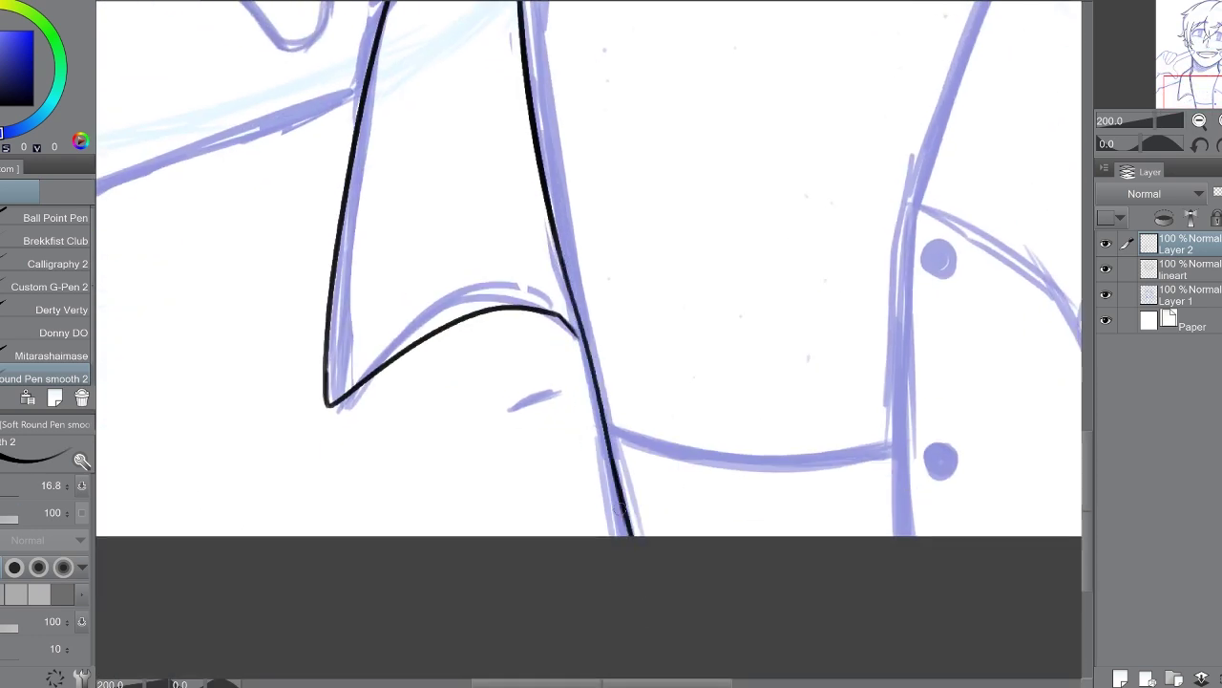
pyautogui.moveTo(535, 144); pyautogui.dragTo(668, 412)
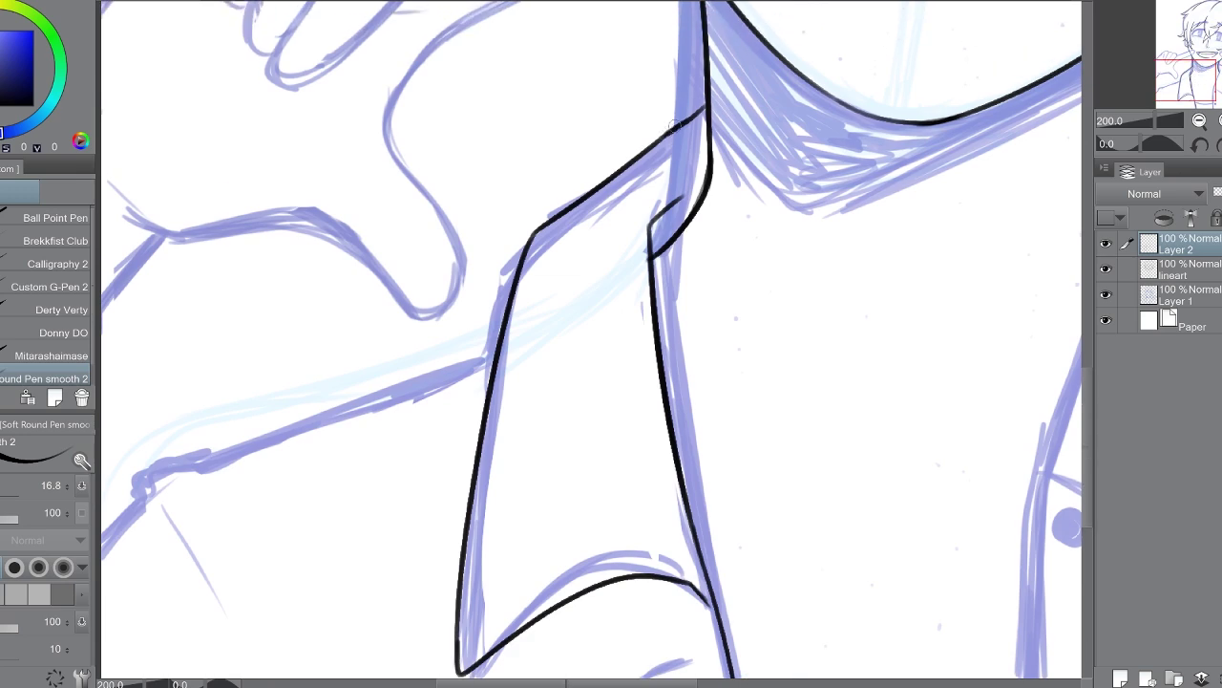
pyautogui.hotkey('ctrl', '-')
pyautogui.click(1105, 295)
pyautogui.click(1104, 295)
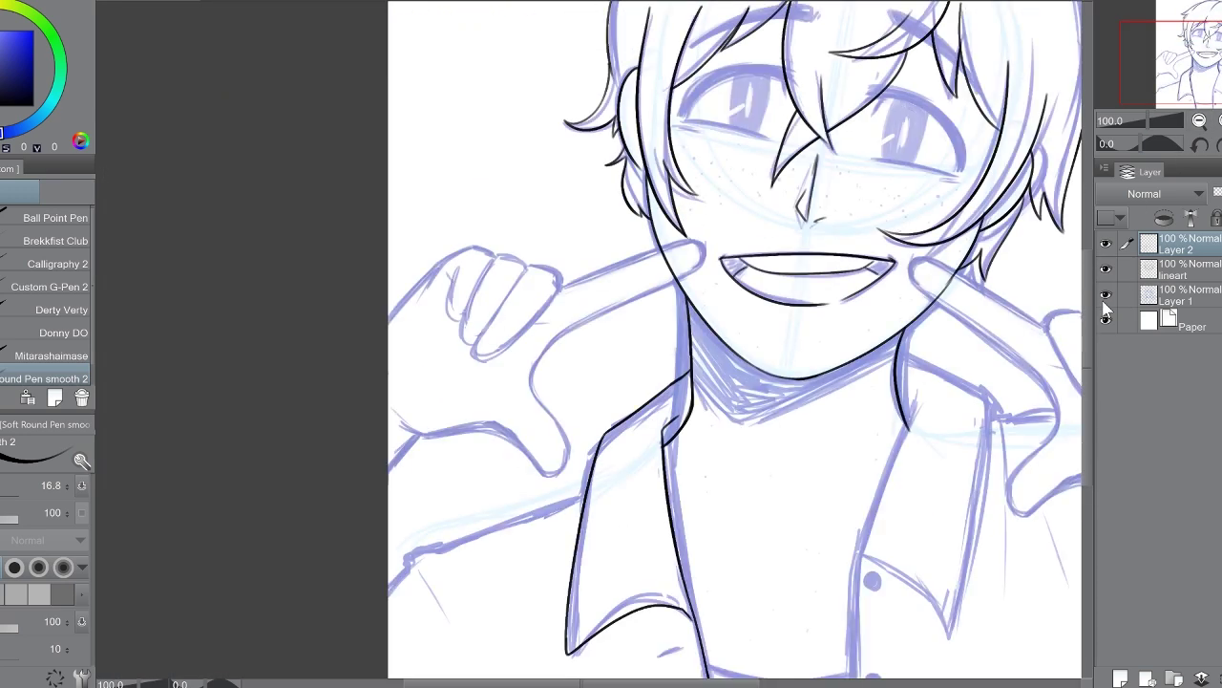
# Step: Try to redraw the lower end of the right neck line where it meets the collar
pyautogui.hotkey('ctrl', '+')
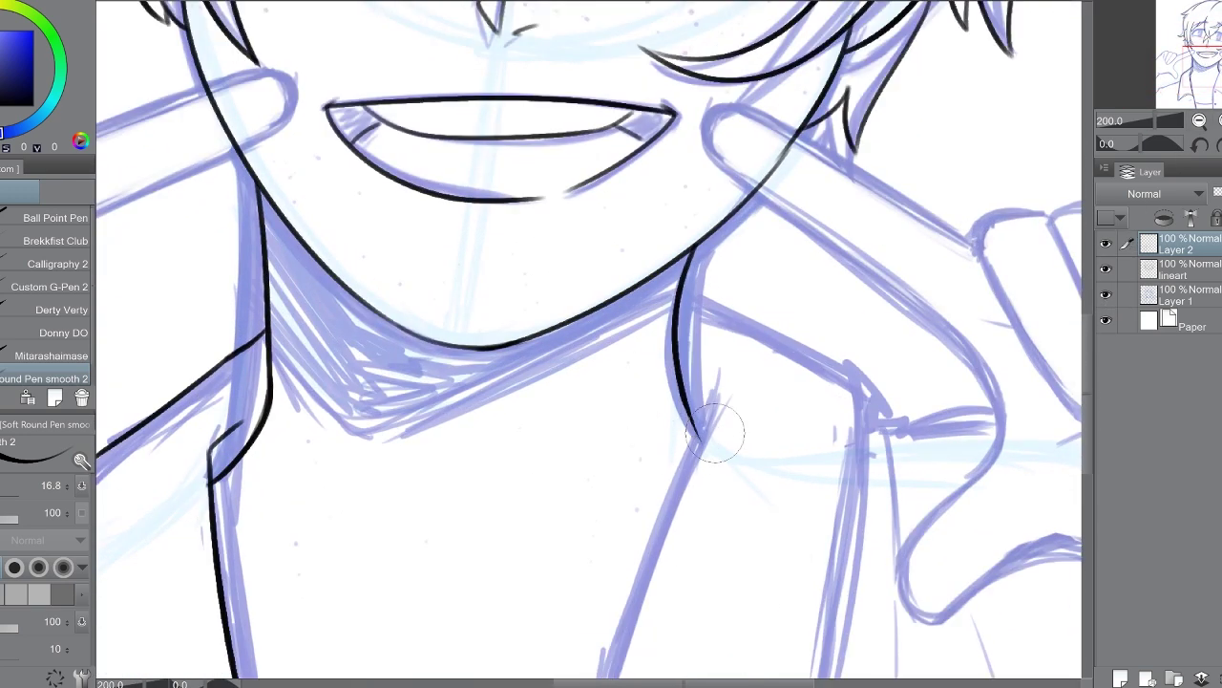
pyautogui.hotkey('ctrl', '+')
pyautogui.moveTo(759, 377); pyautogui.dragTo(772, 437)
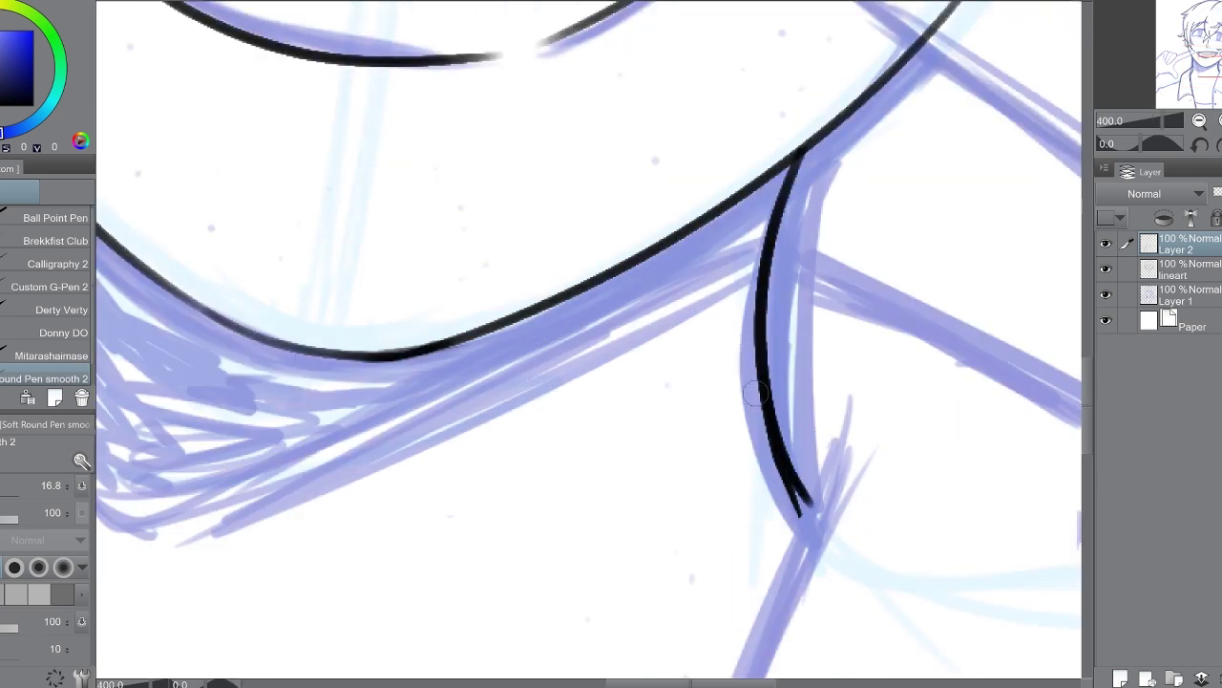
pyautogui.hotkey('ctrl', 'z')
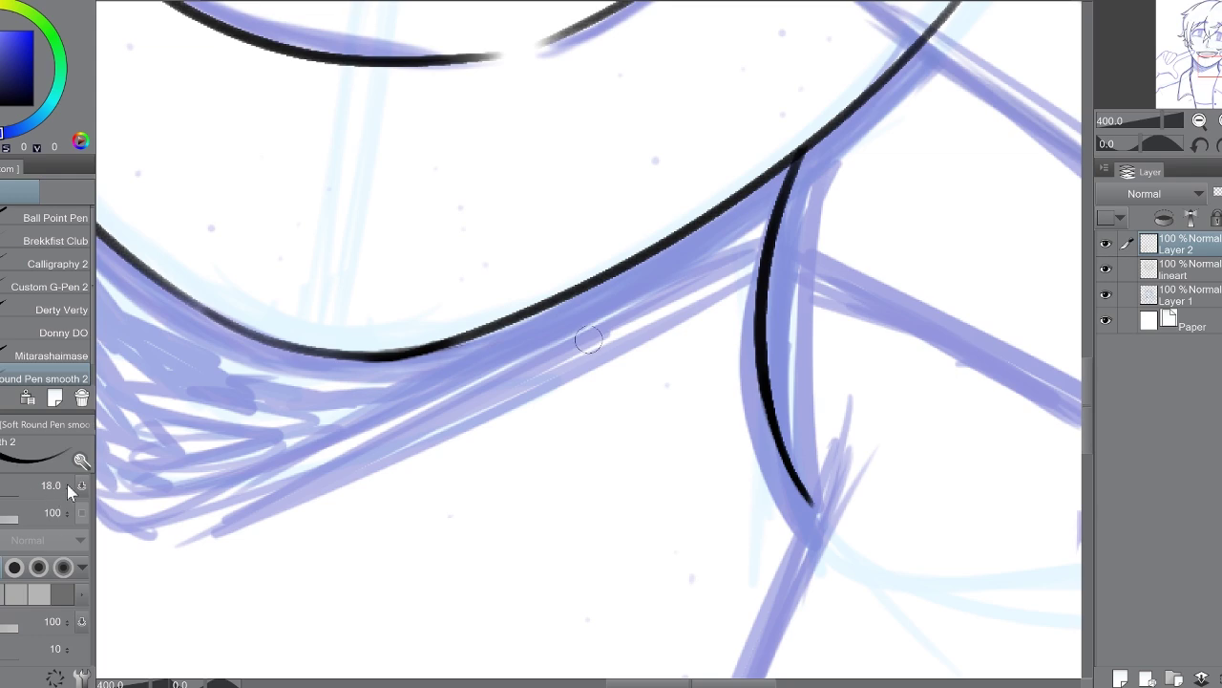
# Step: Ink the left shoulder line from the lapel to the canvas edge at brush size 18 and check it without the sketch
pyautogui.click(1200, 122)
pyautogui.moveTo(745, 204)
pyautogui.mouseDown()
pyautogui.moveTo(461, 303)
pyautogui.moveTo(393, 351)
pyautogui.mouseUp()
pyautogui.hotkey('ctrl', 'z')
pyautogui.click(1199, 121)
pyautogui.click(1105, 296)
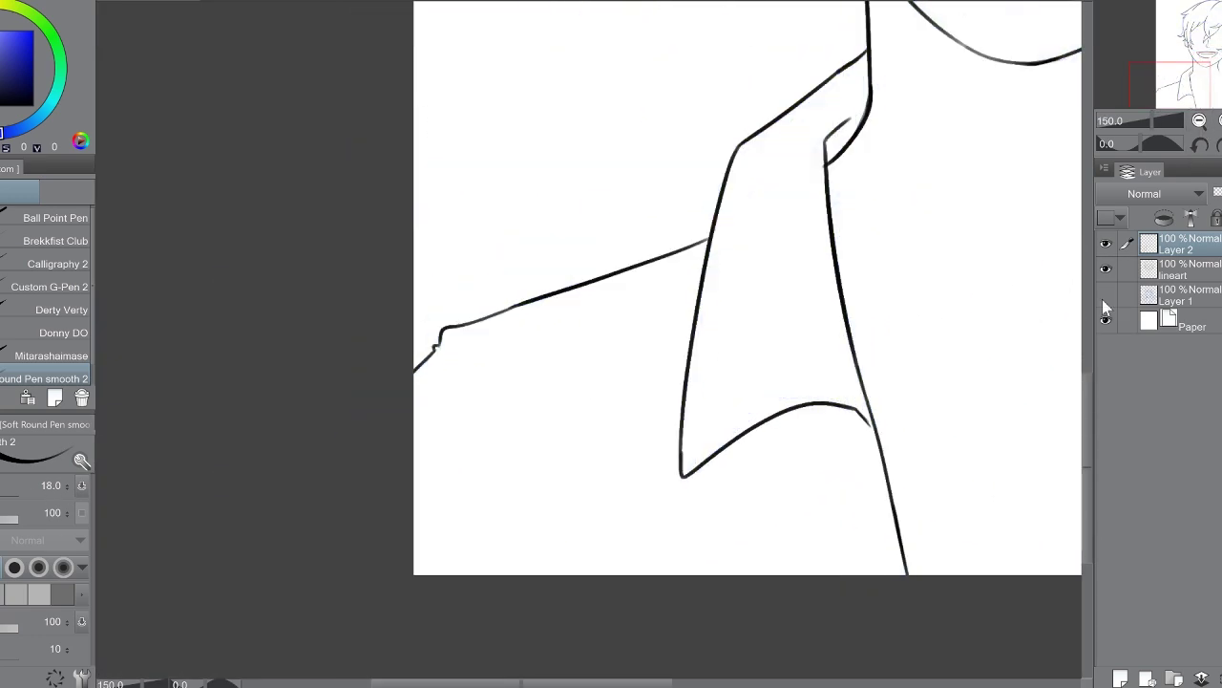
pyautogui.click(1104, 296)
# Step: Ink the left sleeve's fold lines and the short crease below the lapel, and check the lineart with the sketch hidden
pyautogui.moveTo(577, 449); pyautogui.dragTo(345, 349)
pyautogui.hotkey('ctrl', '+')
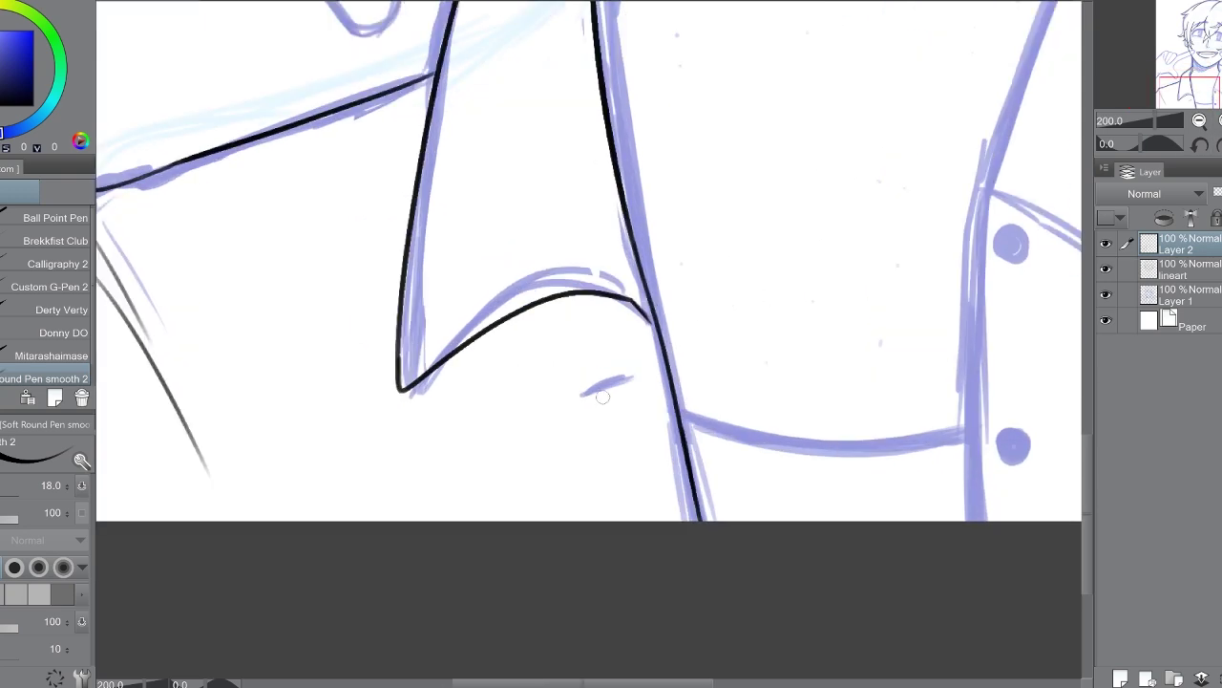
pyautogui.moveTo(646, 387); pyautogui.dragTo(1018, 682)
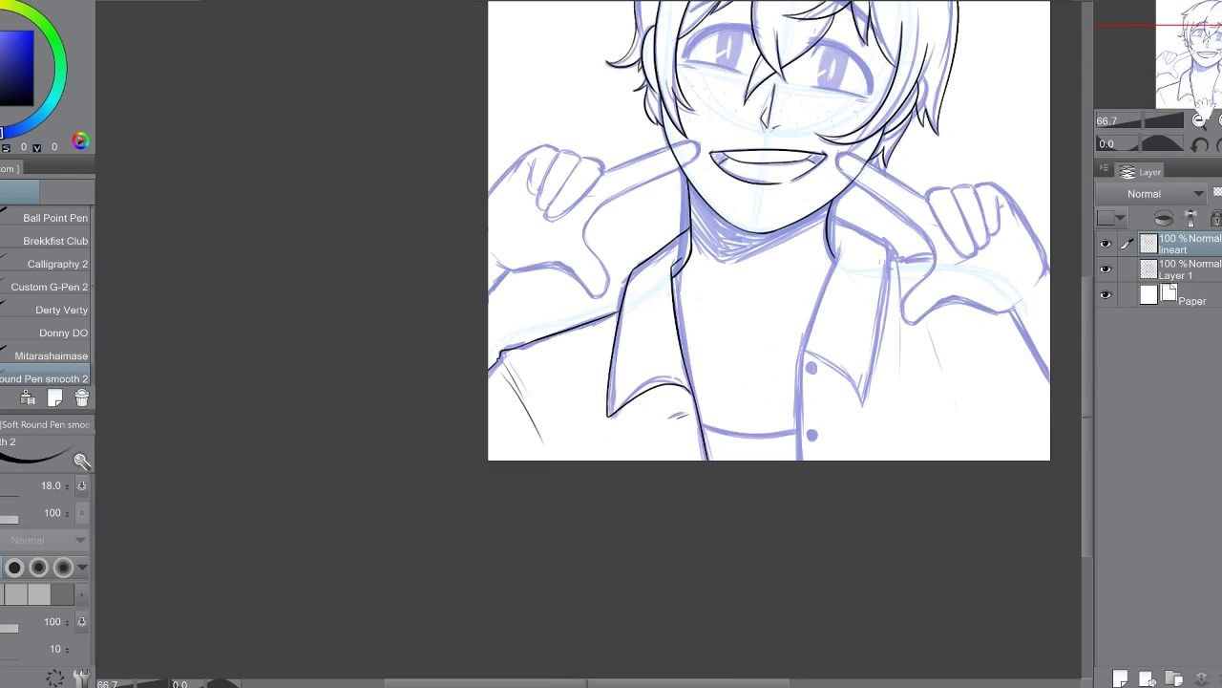
pyautogui.click(1106, 270)
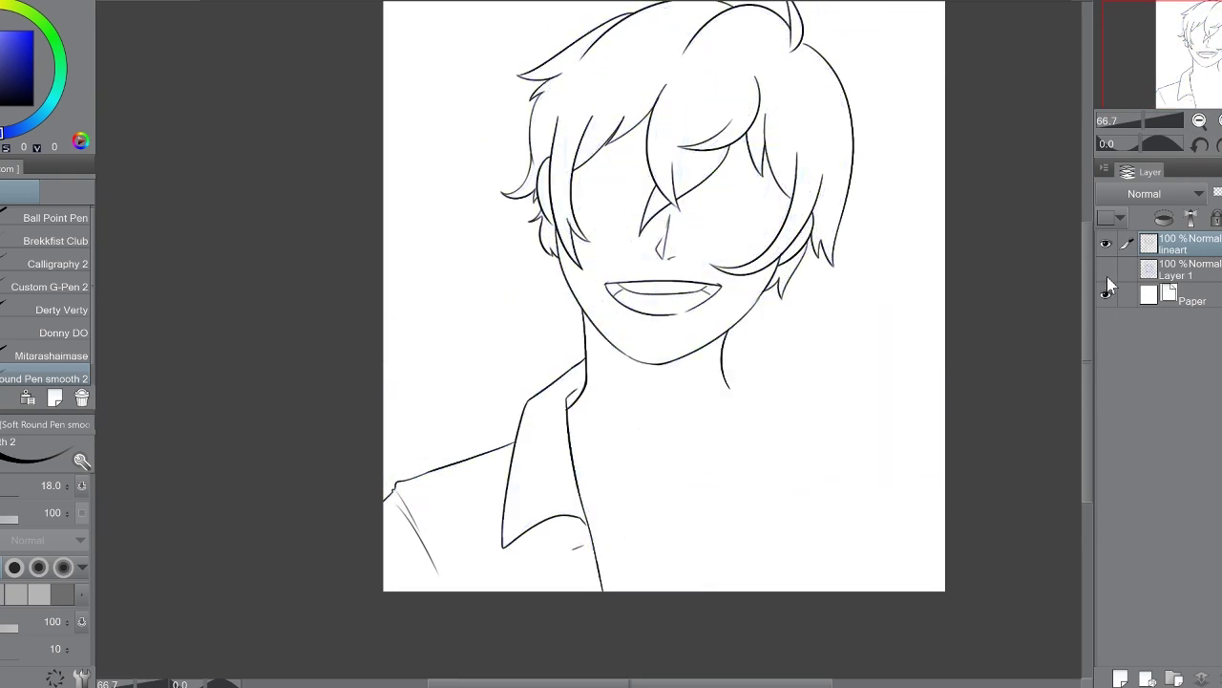
pyautogui.click(1106, 272)
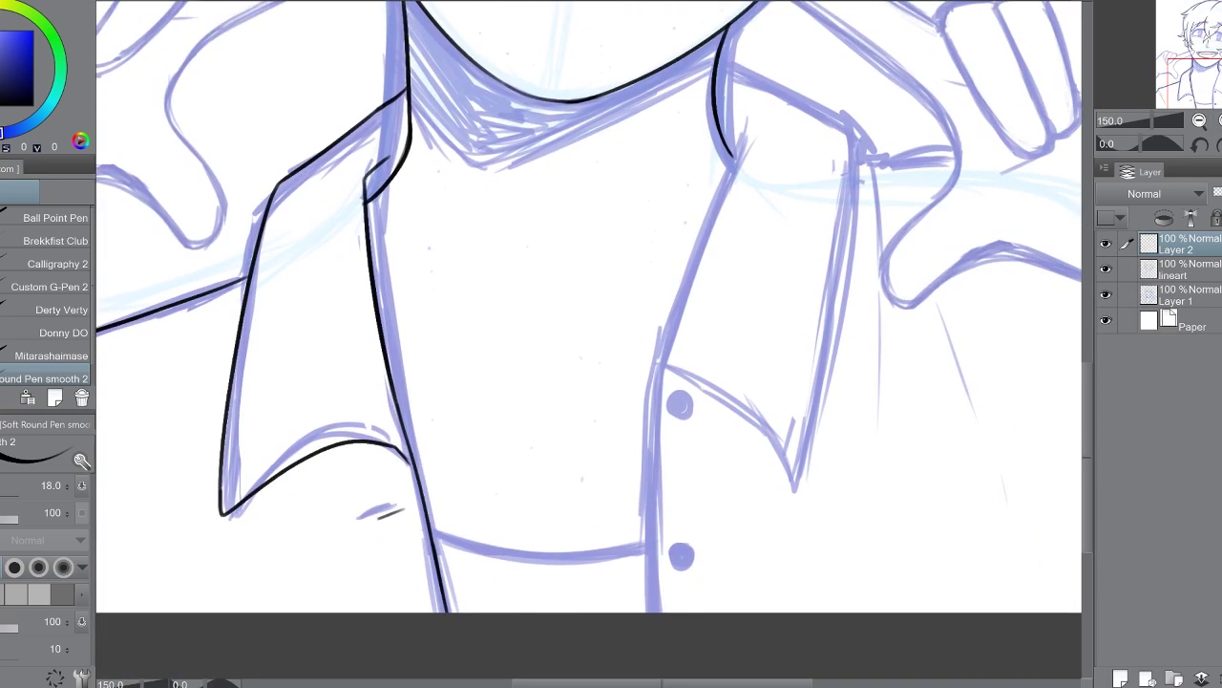
# Step: Flip the canvas horizontally and ink the outer and lower edges of the still uninked right lapel
pyautogui.press('h')
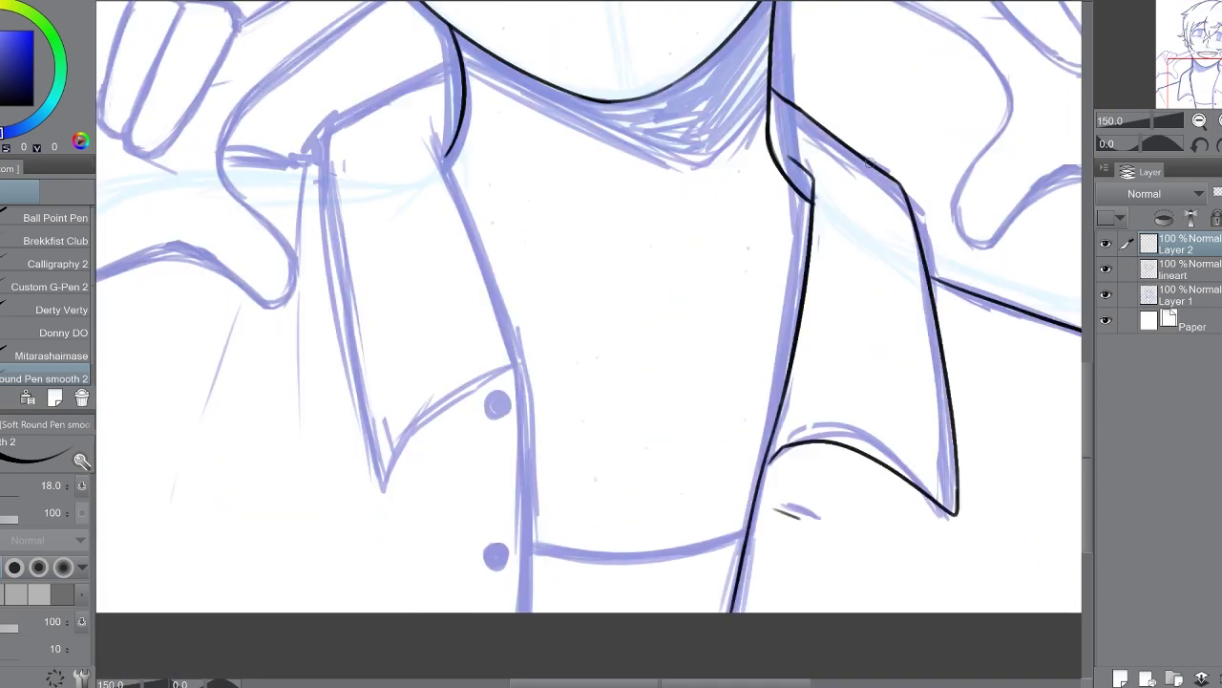
pyautogui.moveTo(359, 122)
pyautogui.mouseDown()
pyautogui.moveTo(325, 140)
pyautogui.moveTo(392, 525)
pyautogui.moveTo(521, 370)
pyautogui.mouseUp()
pyautogui.hotkey('ctrl', 'z')
pyautogui.moveTo(381, 489); pyautogui.dragTo(521, 368)
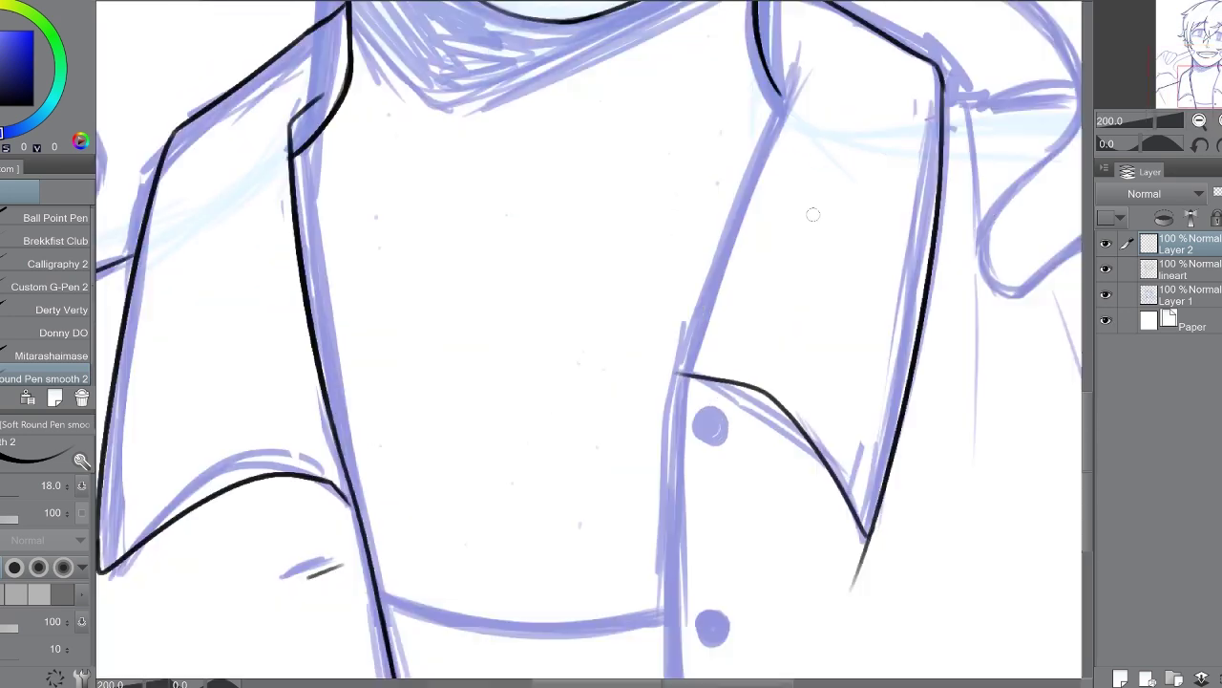
# Step: Ink the right lapel's inner edge and continue it as the jacket front edge down to the canvas bottom
pyautogui.moveTo(793, 62); pyautogui.dragTo(678, 374)
pyautogui.scroll(-3, 588, 343)
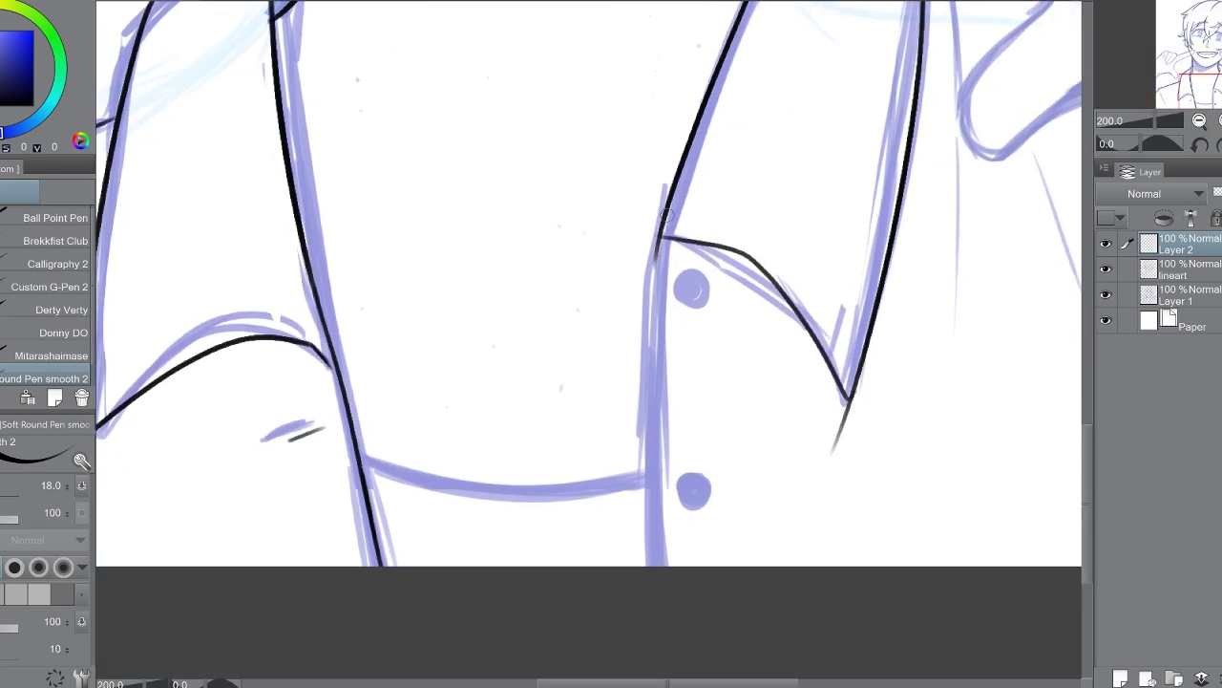
pyautogui.moveTo(665, 212); pyautogui.dragTo(638, 565)
# Step: Erase the overshooting line at the right lapel's tip and ink the small collar notch beside the right neck line
pyautogui.hotkey('ctrl', '+')
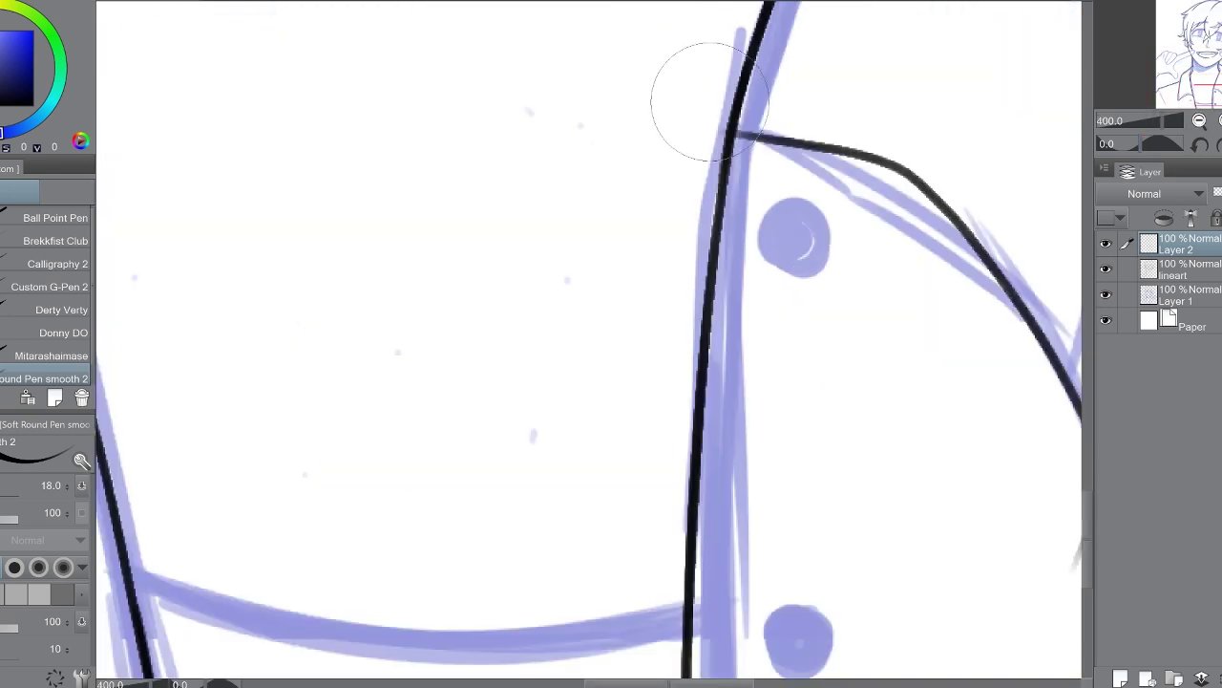
pyautogui.moveTo(1079, 537); pyautogui.dragTo(715, 436)
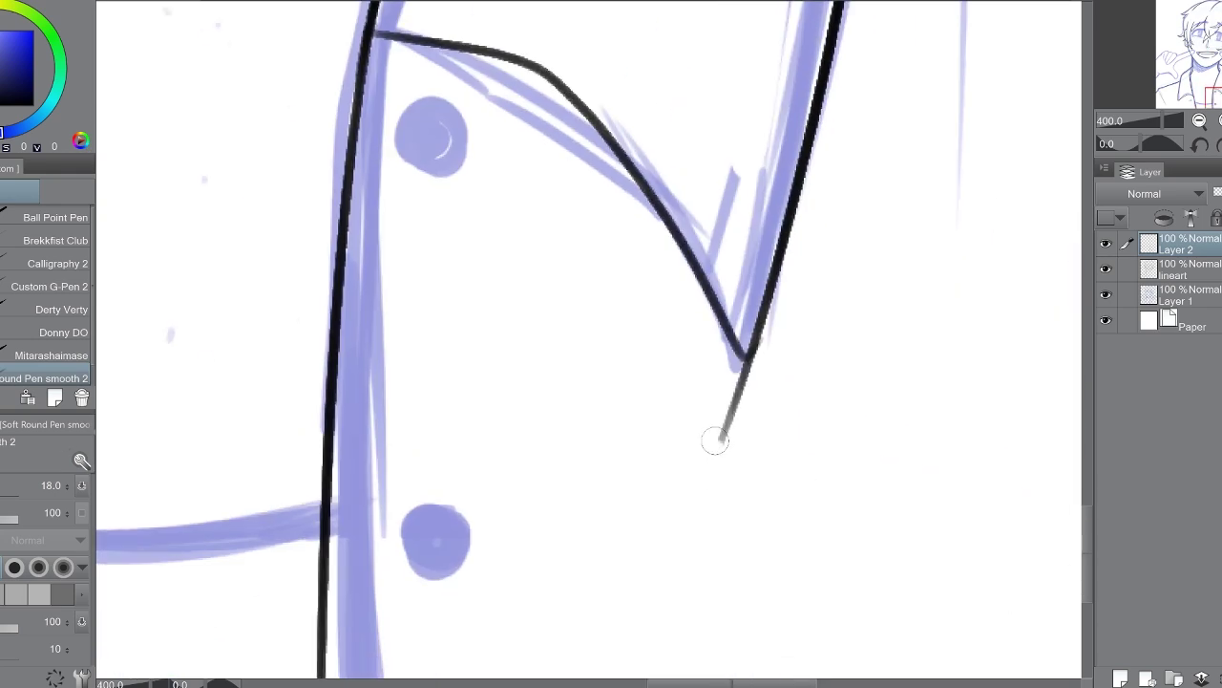
pyautogui.hotkey('ctrl', '-')
pyautogui.moveTo(535, 114); pyautogui.dragTo(472, 298)
pyautogui.hotkey('alt', '[')
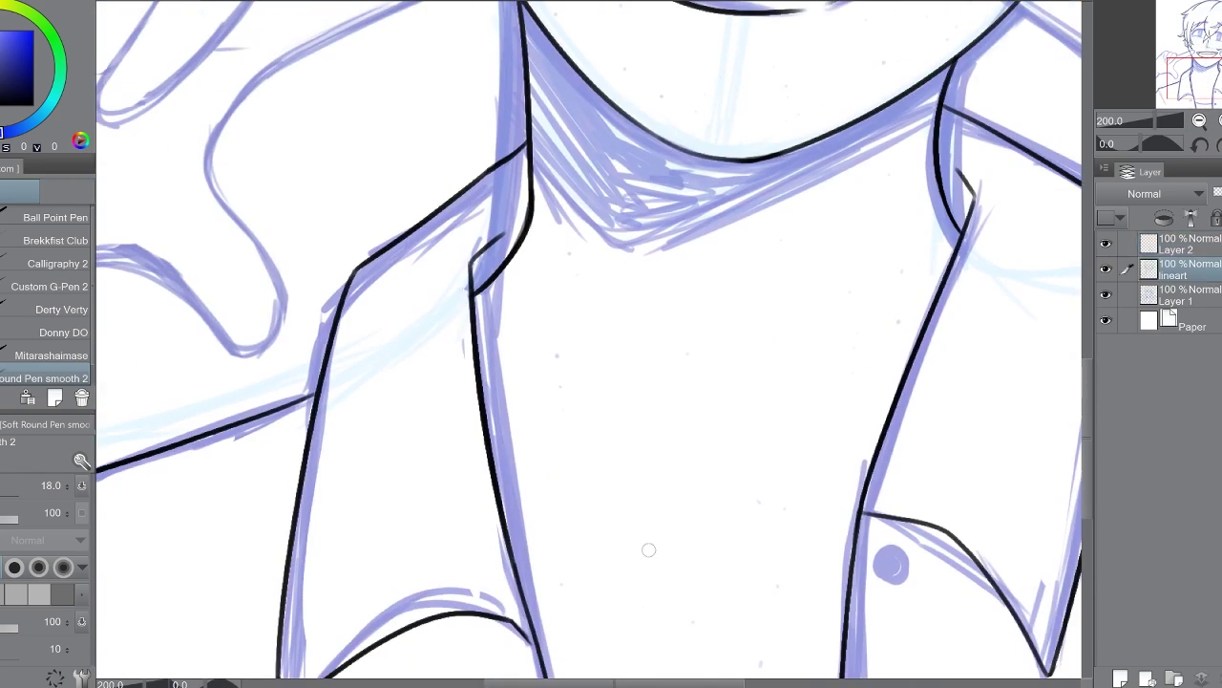
pyautogui.hotkey('alt', ']')
# Step: Compare the whole drawing with the sketch hidden and shown, and inspect the right lapel up close
pyautogui.hotkey('ctrl', '-')
pyautogui.hotkey('ctrl', '-')
pyautogui.hotkey('ctrl', '-')
pyautogui.hotkey('ctrl', '-')
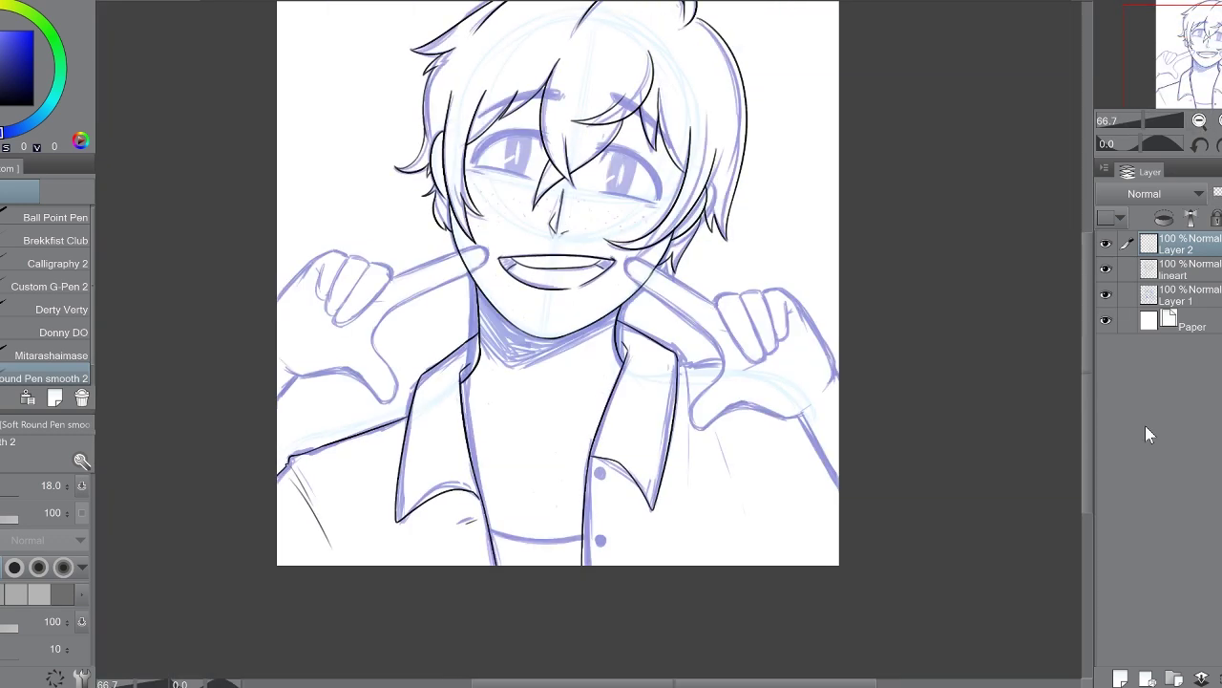
pyautogui.click(1106, 294)
pyautogui.click(1106, 294)
pyautogui.scroll(5, 664, 479)
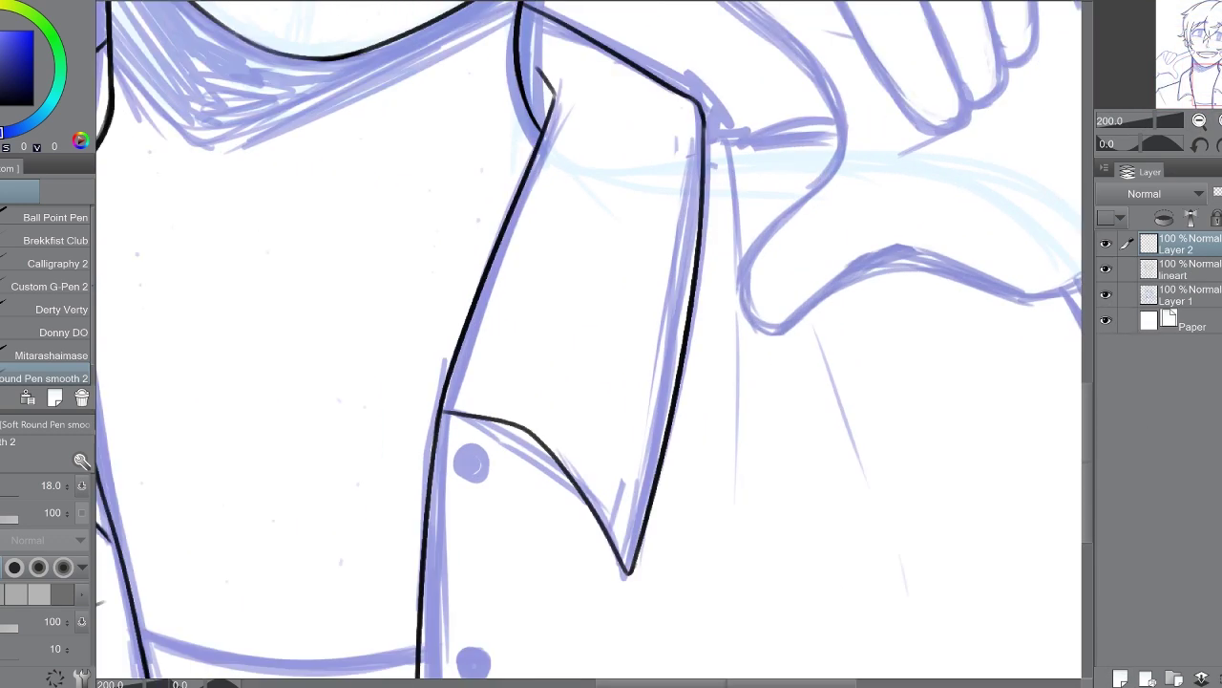
# Step: Trim the right lapel's lower edge where it meets the jacket front and check the join with the sketch hidden
pyautogui.press('-')
pyautogui.press('-')
pyautogui.hotkey('alt', '[')
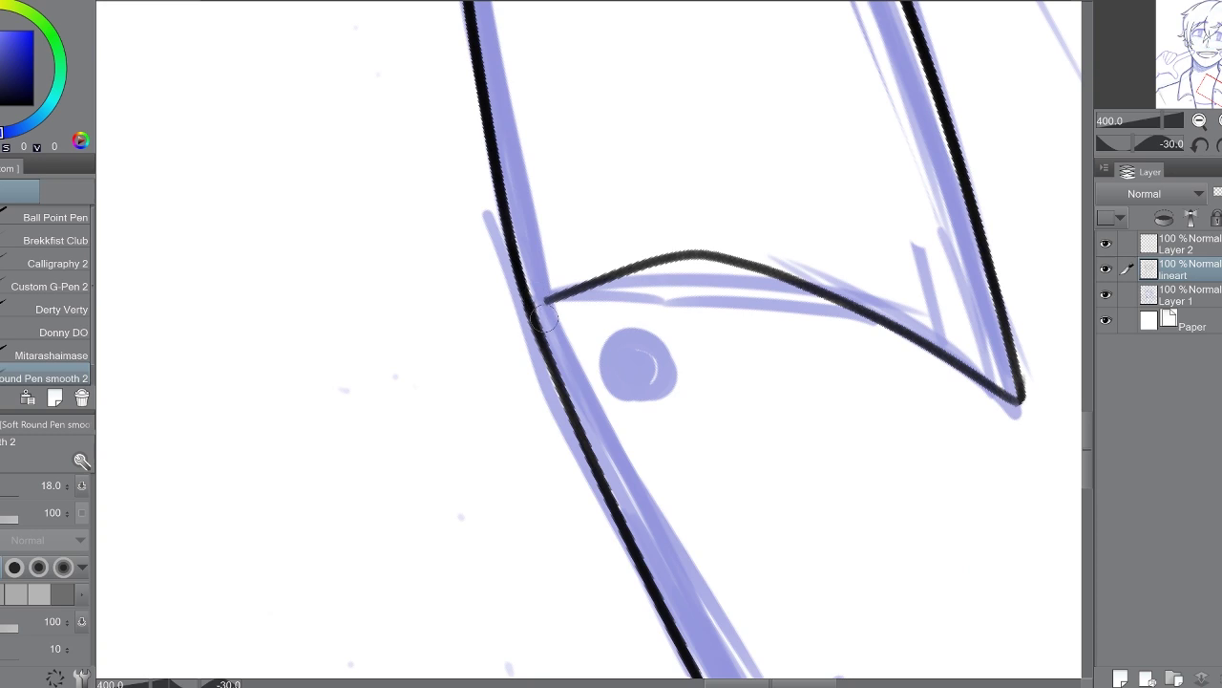
pyautogui.press('^')
pyautogui.press('^')
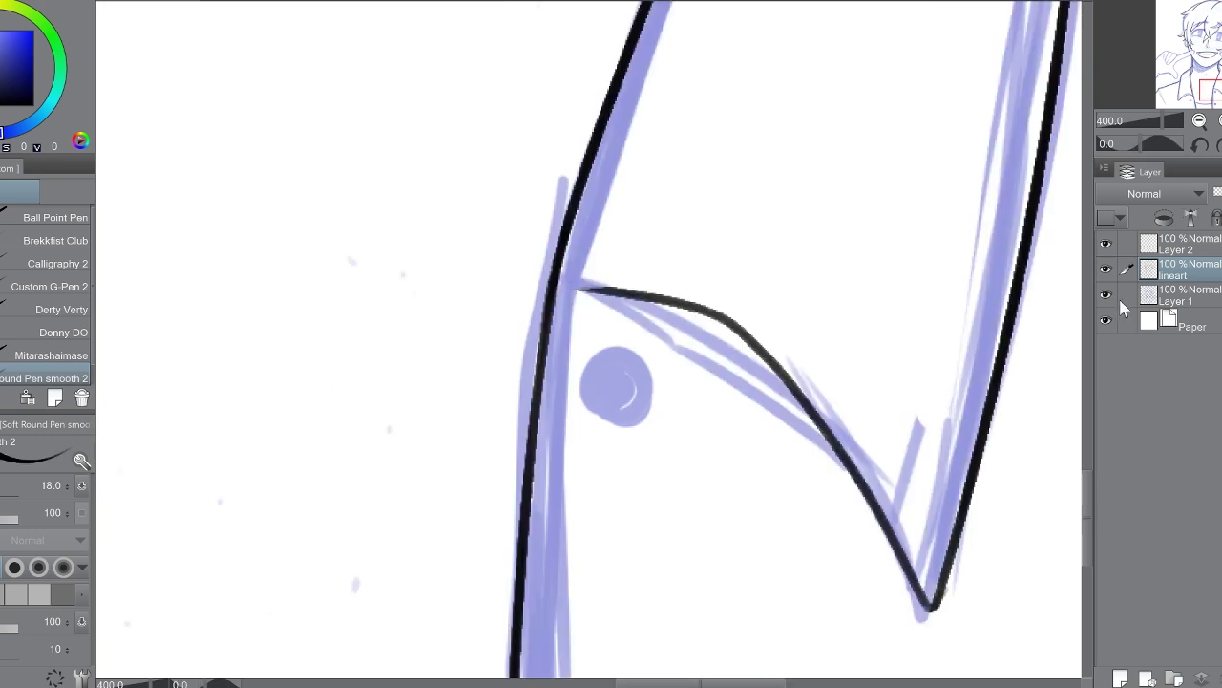
pyautogui.click(1106, 294)
pyautogui.hotkey('ctrl', '-')
pyautogui.click(1106, 294)
pyautogui.hotkey('ctrl', '+')
pyautogui.hotkey('alt', ']')
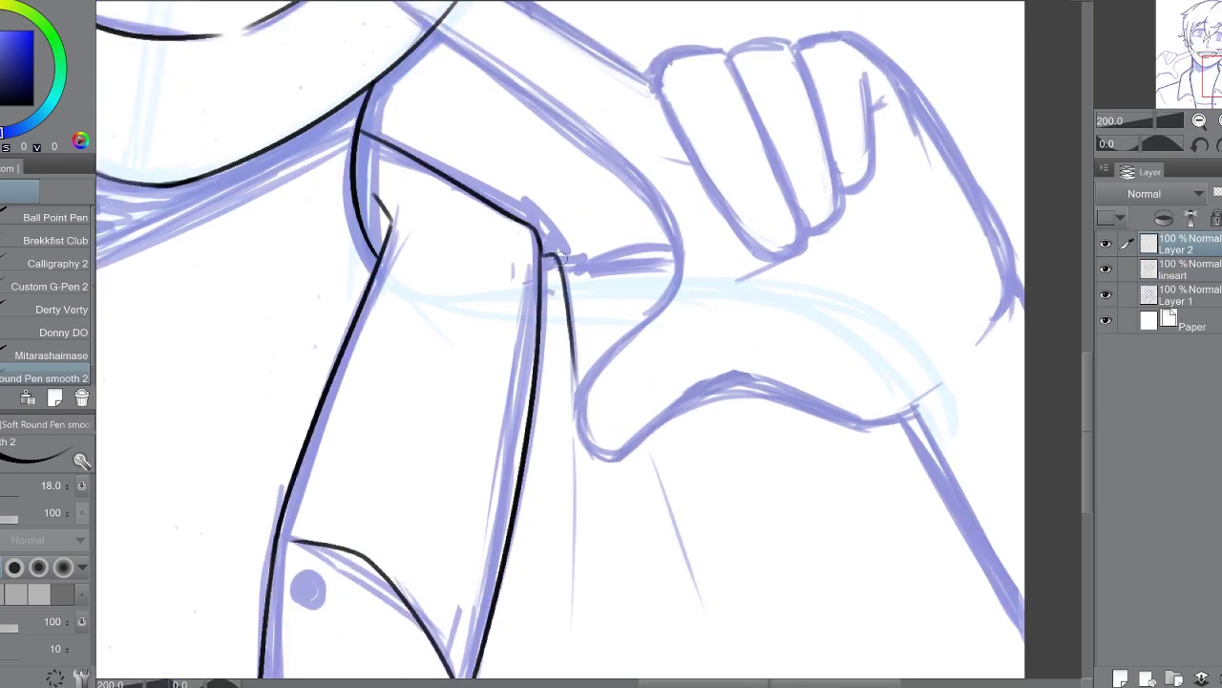
# Step: Ink the right shoulder line from the seam beside the lapel across to the raised hand's fingers
pyautogui.moveTo(559, 257); pyautogui.dragTo(760, 254)
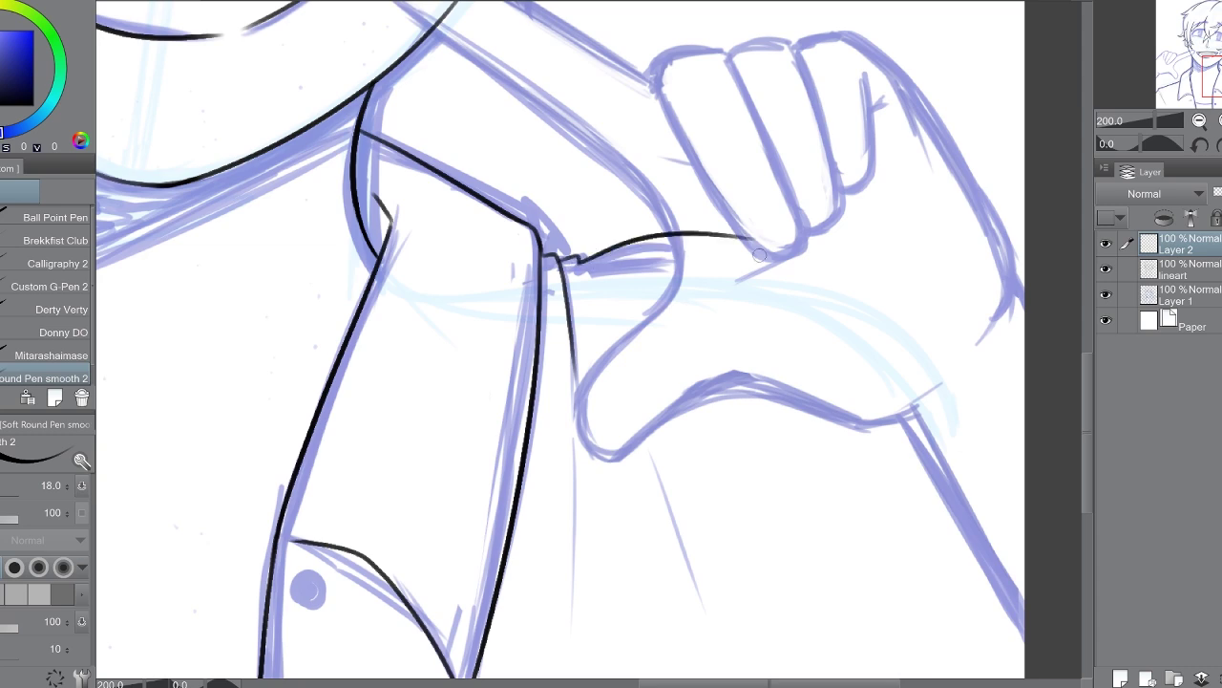
pyautogui.hotkey('ctrl', '-')
pyautogui.hotkey('ctrl', '-')
pyautogui.hotkey('ctrl', '-')
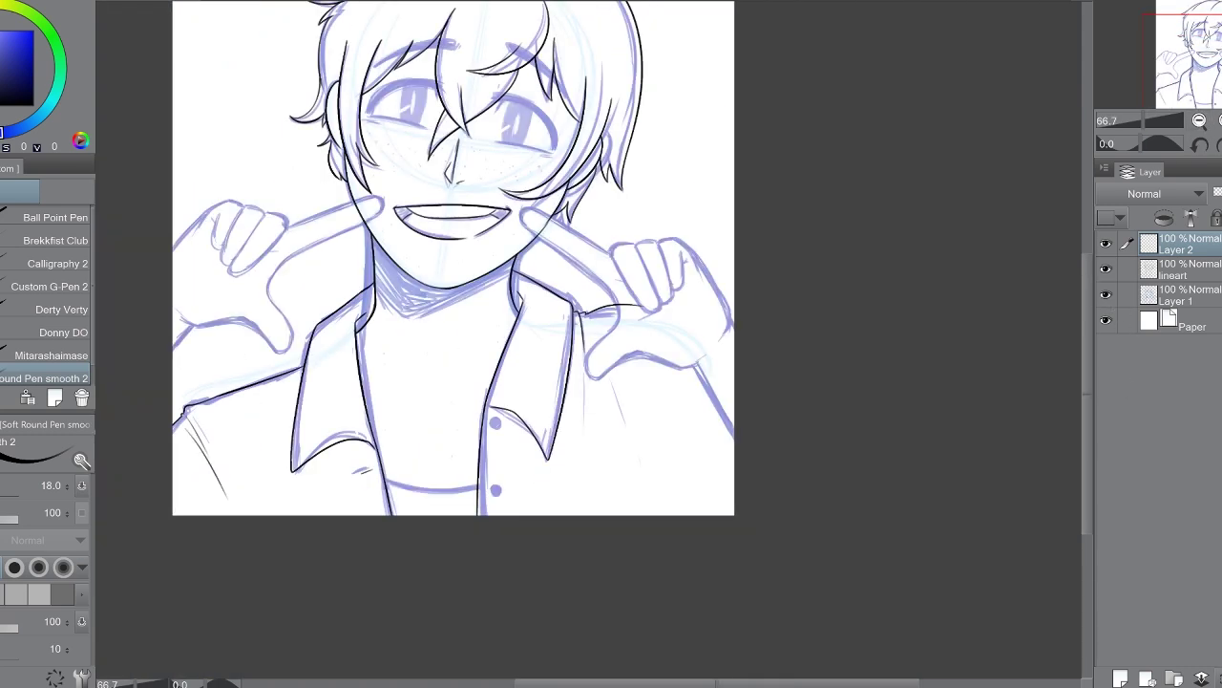
# Step: Ink the long, thin fold lines running down the right sleeve from the shoulder seam
pyautogui.hotkey('ctrl', '+')
pyautogui.hotkey('ctrl', '+')
pyautogui.moveTo(579, 289); pyautogui.dragTo(648, 603)
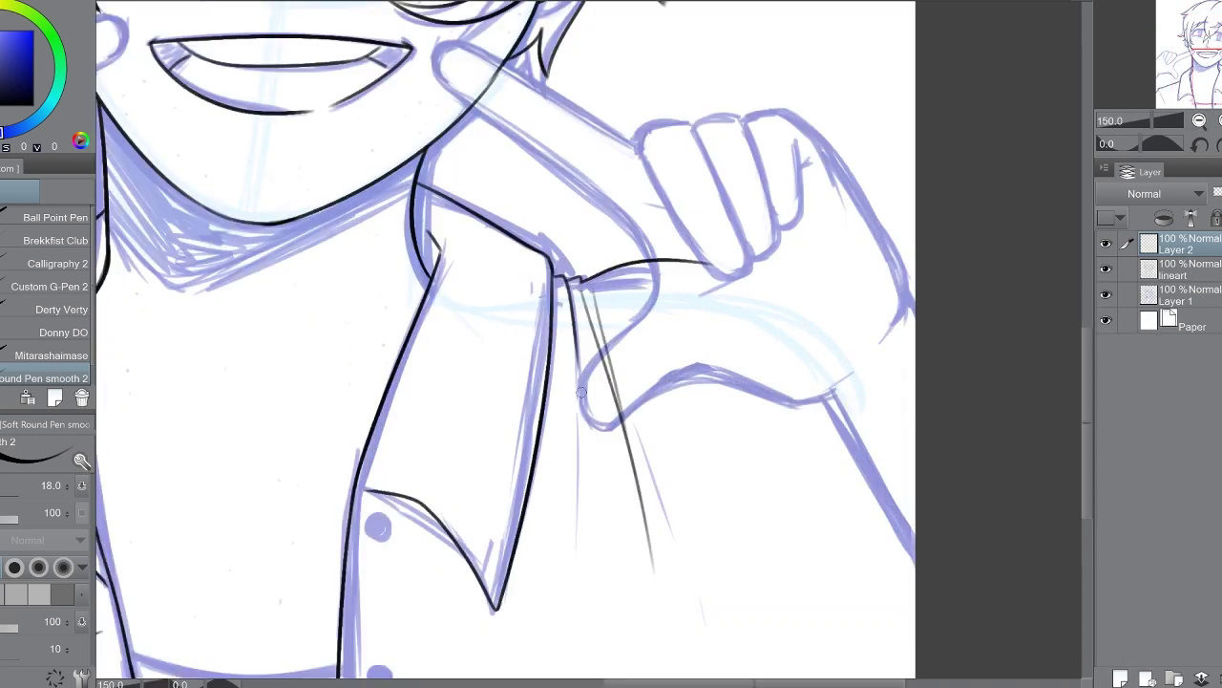
pyautogui.moveTo(581, 392); pyautogui.dragTo(713, 222)
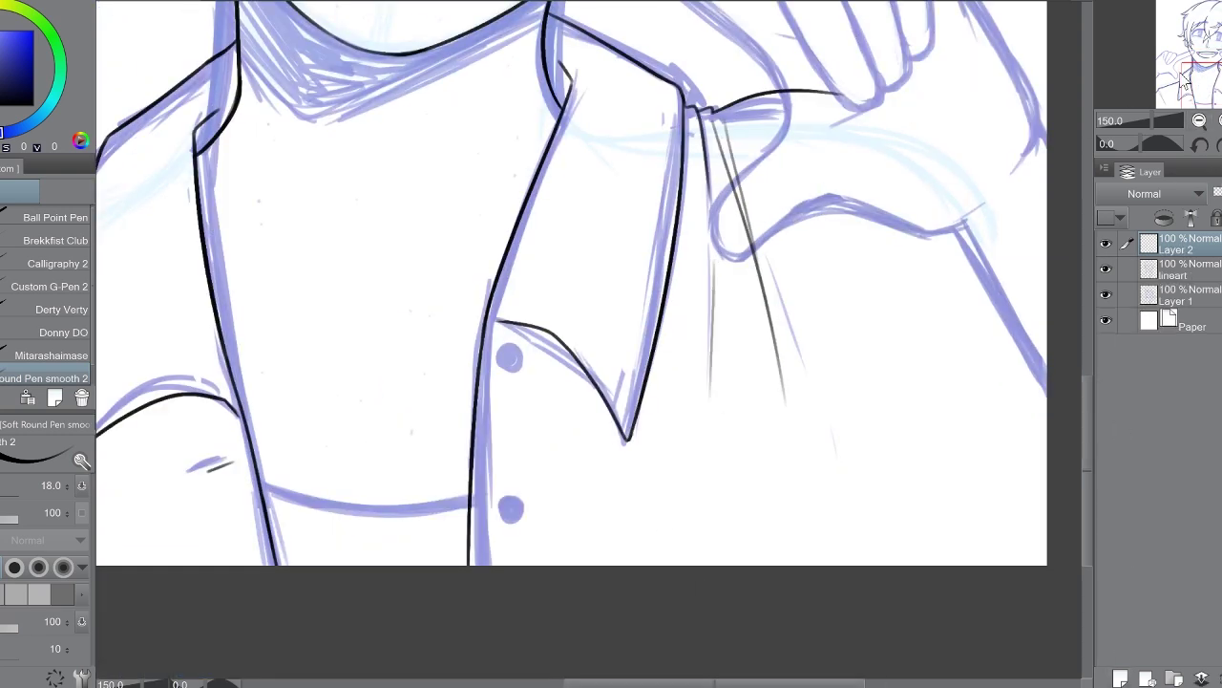
# Step: Ink the curved shirt neckline between the two jacket front edges
pyautogui.moveTo(1184, 81); pyautogui.dragTo(1180, 79)
pyautogui.hotkey('ctrl', '+')
pyautogui.moveTo(329, 426); pyautogui.dragTo(632, 437)
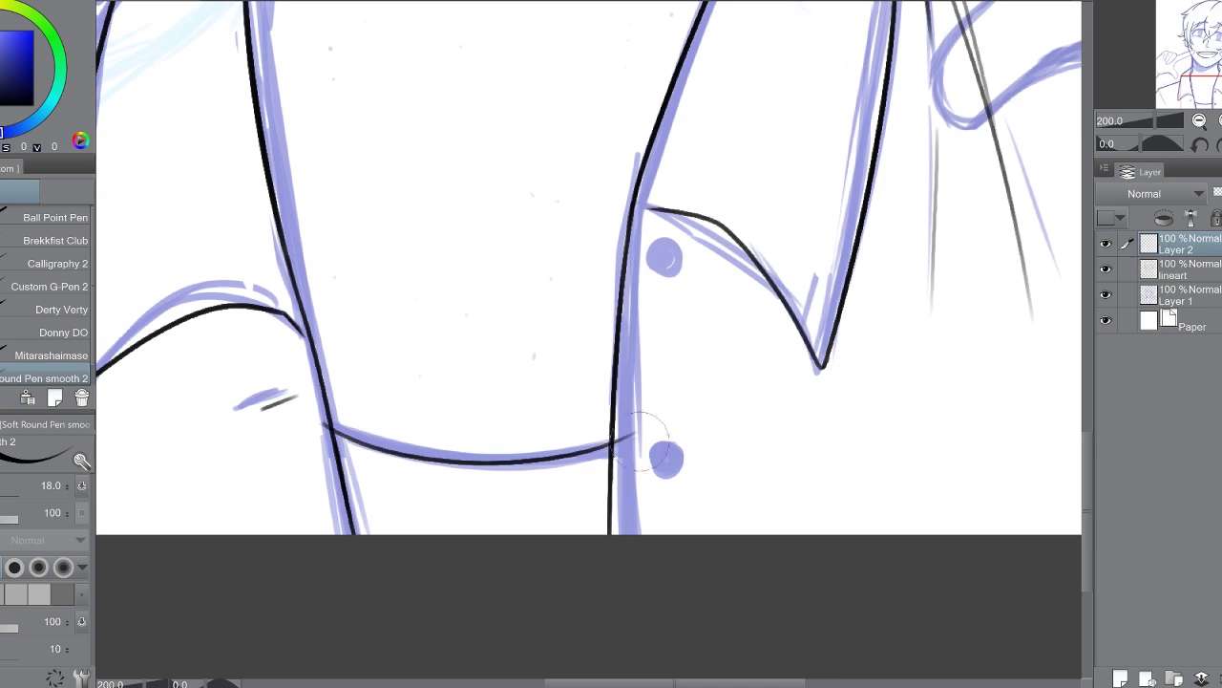
pyautogui.click(1199, 120)
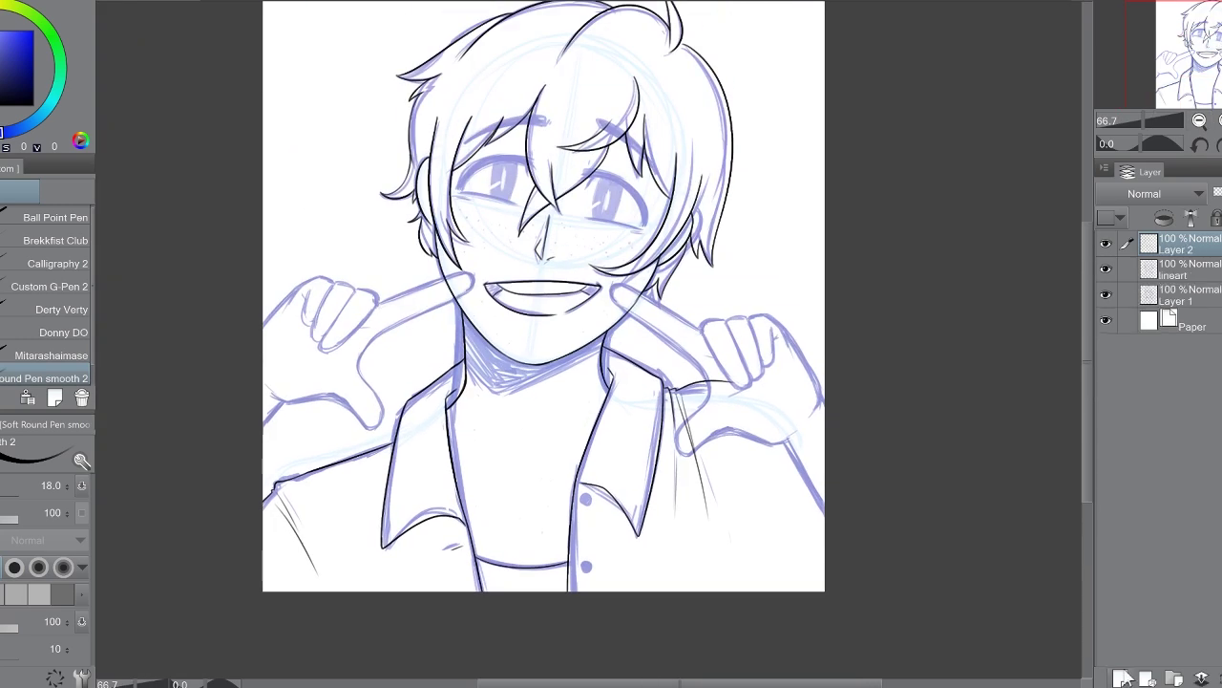
# Step: Ink the knuckle and outer edge of the curled finger next to the pointing finger on the left-hand side of the drawing
pyautogui.hotkey('ctrl', '+')
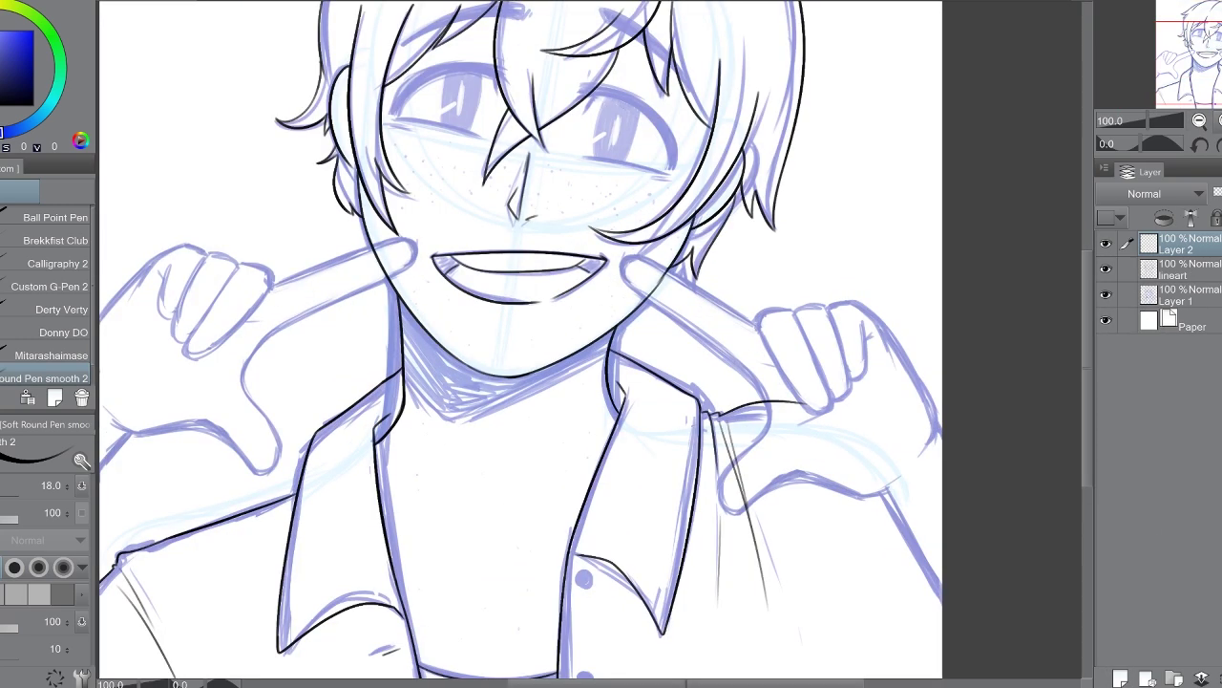
pyautogui.hscroll(-5, 592, 344)
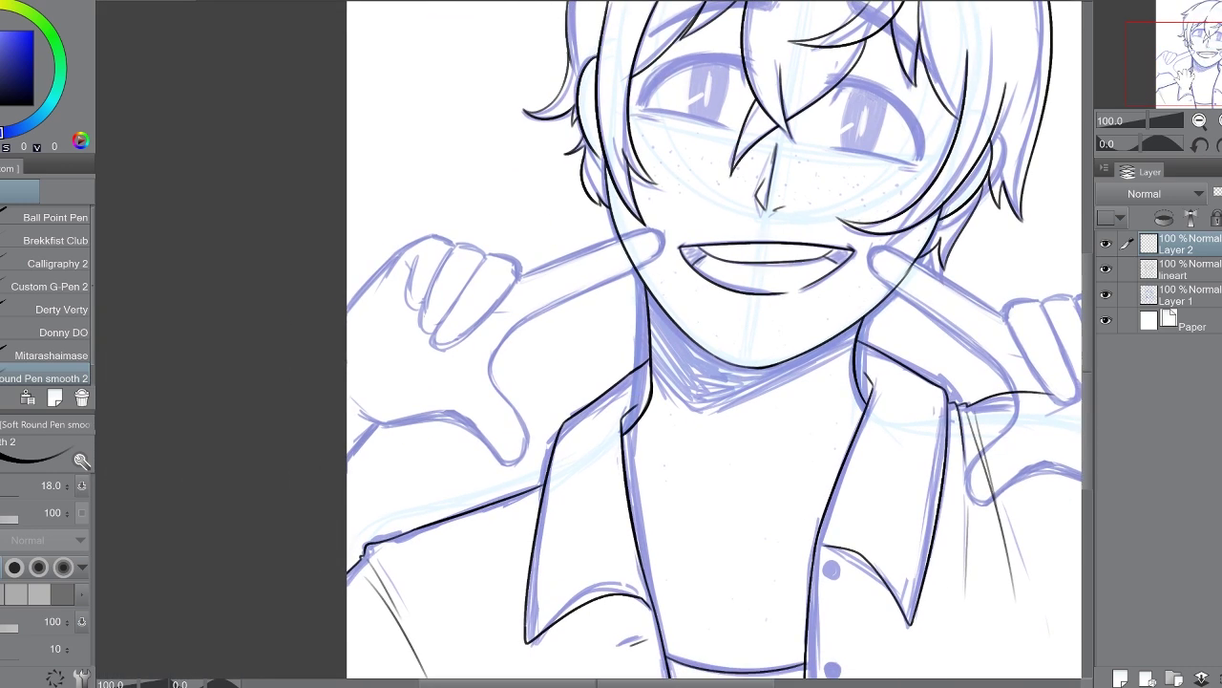
pyautogui.hotkey('ctrl', '+')
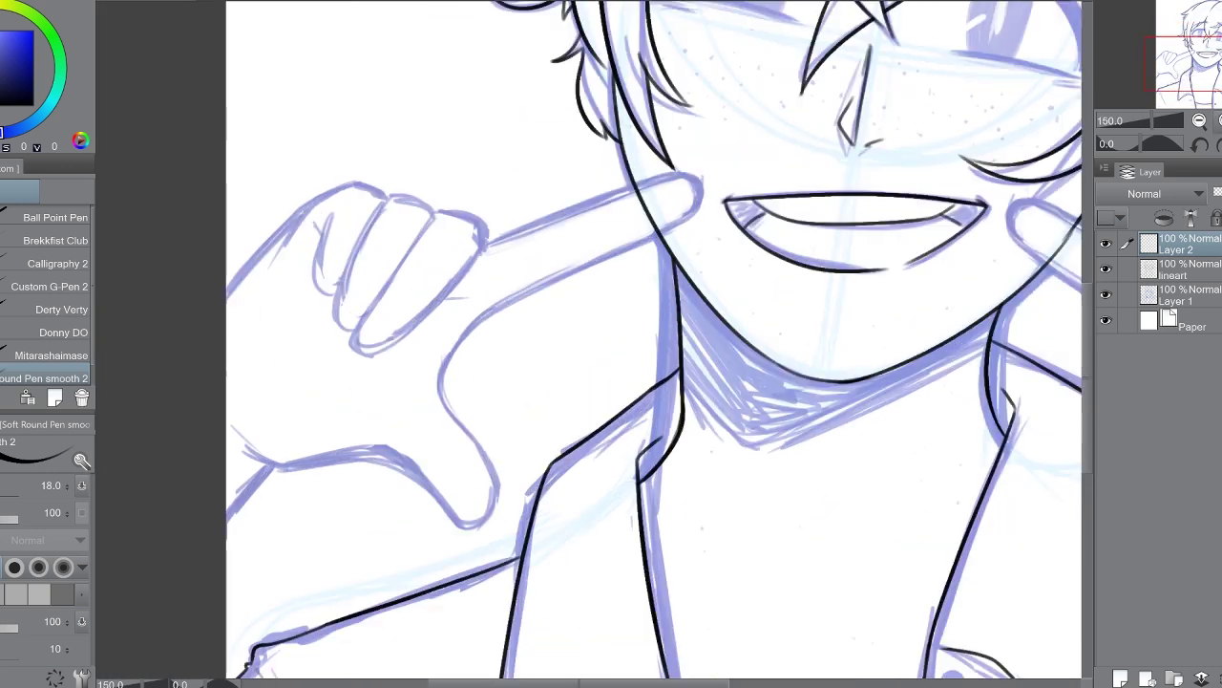
pyautogui.hscroll(5, 715, 343)
pyautogui.hscroll(-6, 714, 344)
pyautogui.scroll(2, 714, 344)
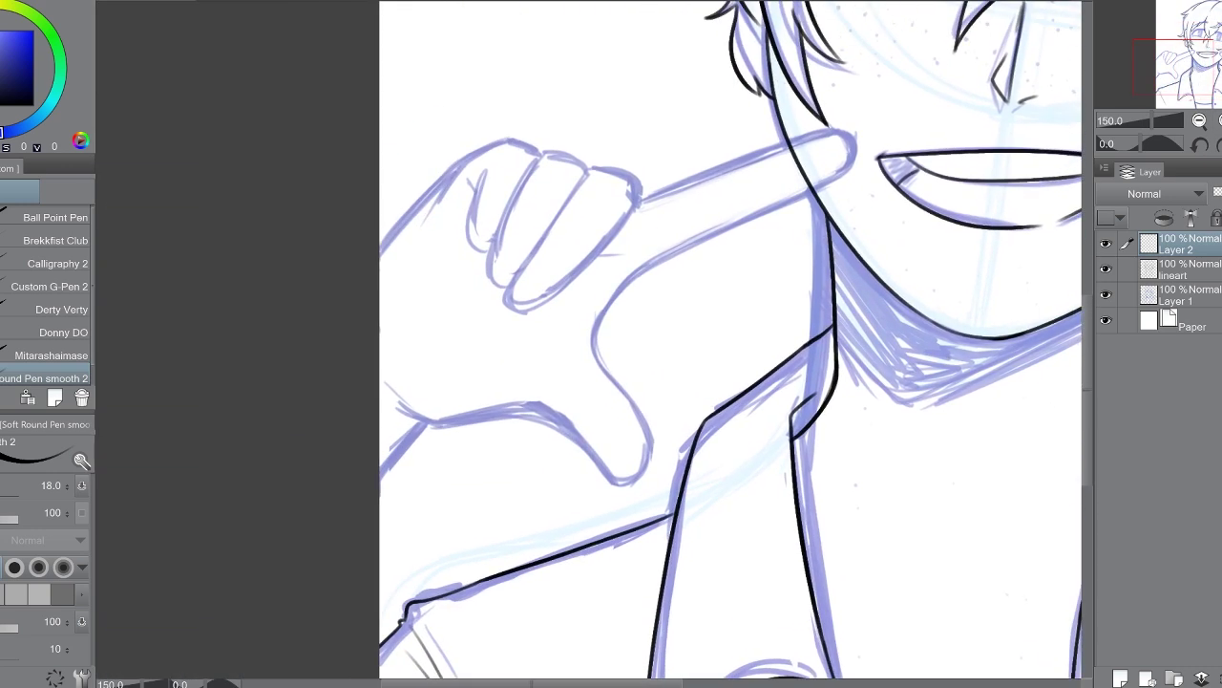
pyautogui.hotkey('ctrl', '+')
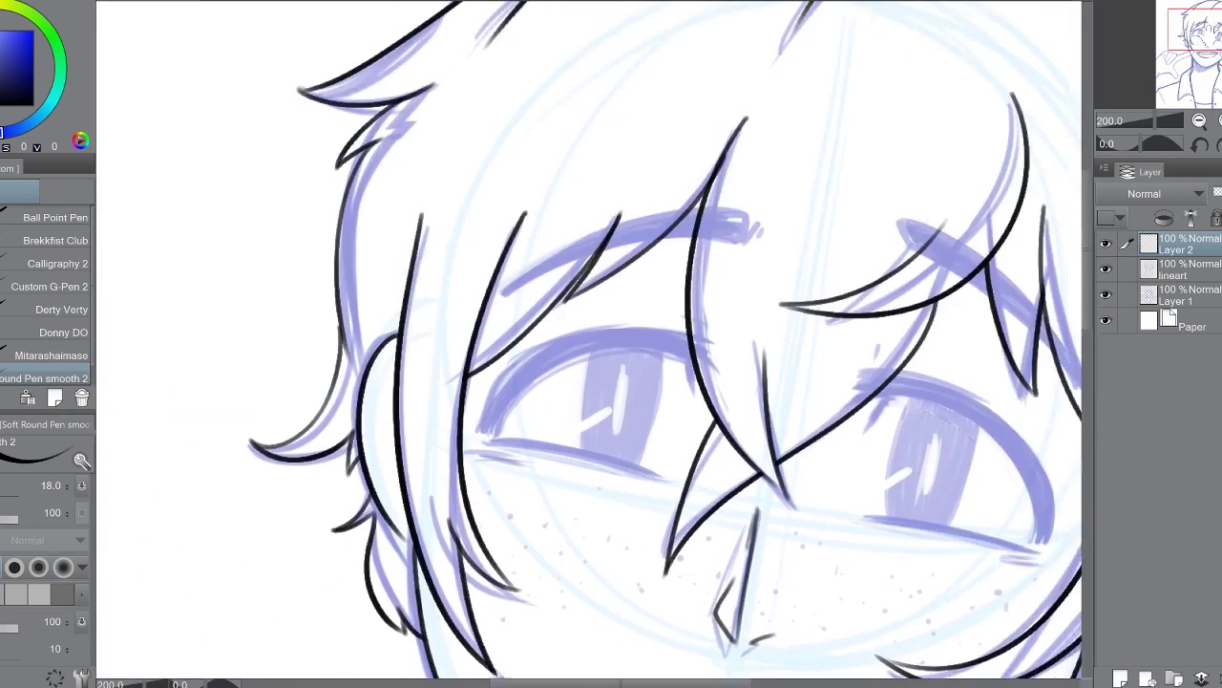
pyautogui.click(1211, 117)
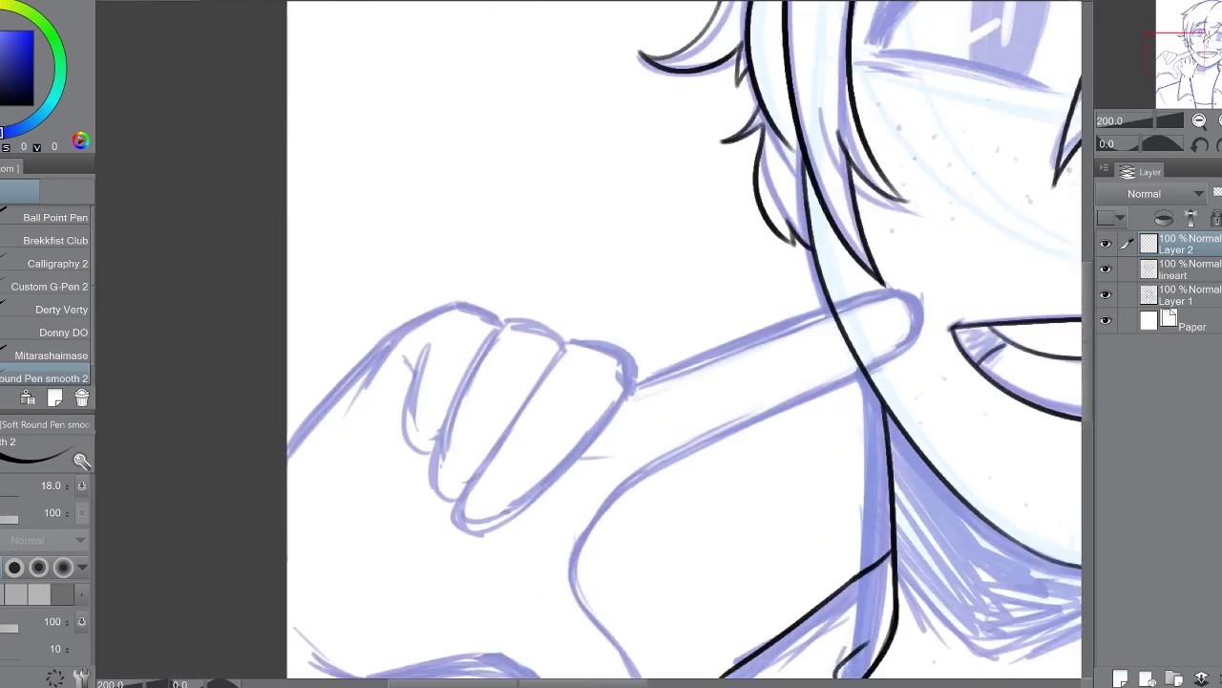
pyautogui.click(1211, 116)
pyautogui.moveTo(673, 185)
pyautogui.mouseDown()
pyautogui.moveTo(789, 310)
pyautogui.moveTo(808, 212)
pyautogui.moveTo(539, 537)
pyautogui.mouseUp()
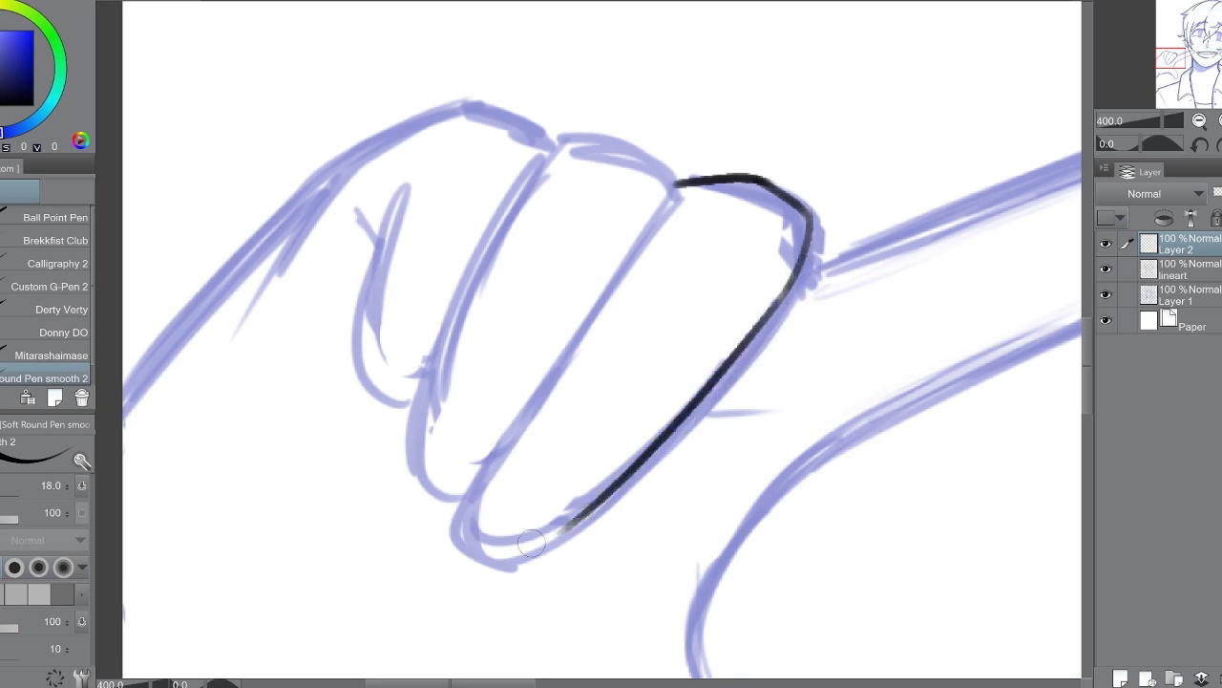
# Step: Rotate the canvas to -30 degrees and close the curled finger's outline with its tip and inner edge
pyautogui.click(1200, 145)
pyautogui.click(1199, 145)
pyautogui.moveTo(671, 482); pyautogui.dragTo(573, 552)
pyautogui.moveTo(594, 180)
pyautogui.mouseDown()
pyautogui.moveTo(573, 509)
pyautogui.moveTo(602, 552)
pyautogui.mouseUp()
pyautogui.hotkey('ctrl', 'z')
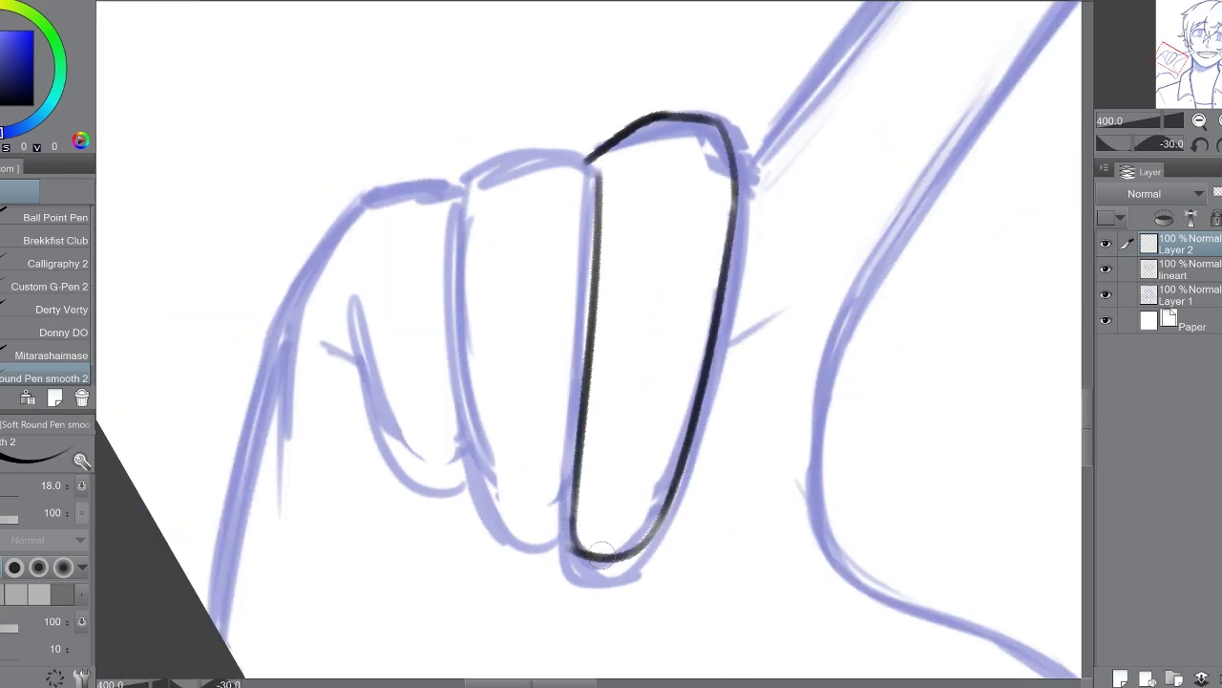
# Step: Ink the second curled finger's knuckle, side and rounded tip, joining it to the finished finger
pyautogui.moveTo(476, 184)
pyautogui.mouseDown()
pyautogui.moveTo(501, 164)
pyautogui.moveTo(596, 167)
pyautogui.mouseUp()
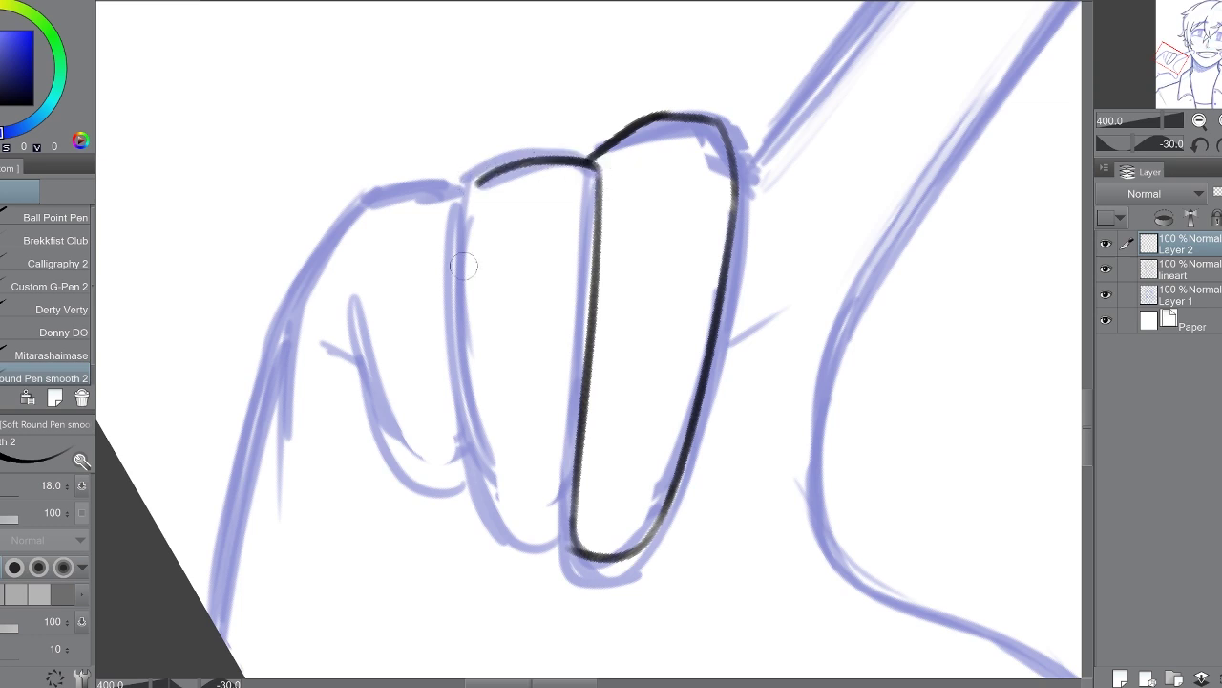
pyautogui.moveTo(470, 212)
pyautogui.mouseDown()
pyautogui.moveTo(491, 514)
pyautogui.moveTo(558, 556)
pyautogui.mouseUp()
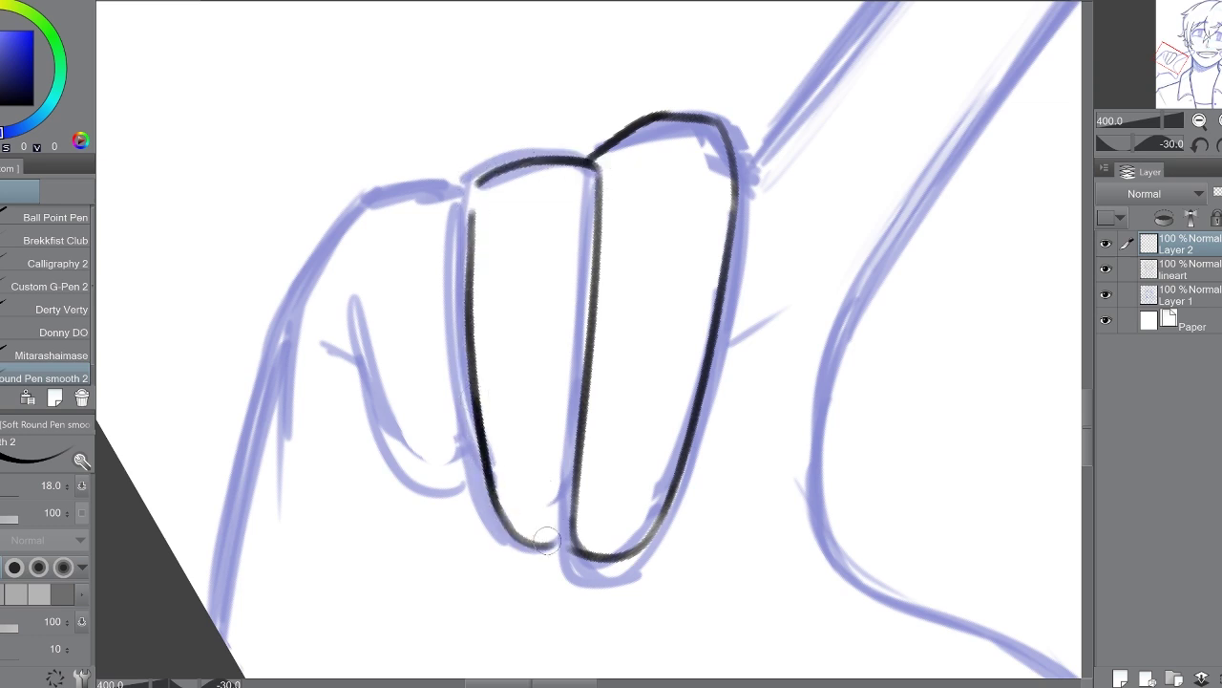
pyautogui.hotkey('ctrl', 'z')
pyautogui.moveTo(487, 480); pyautogui.dragTo(573, 541)
pyautogui.hotkey('ctrl', 'z')
pyautogui.hotkey('ctrl', 'z')
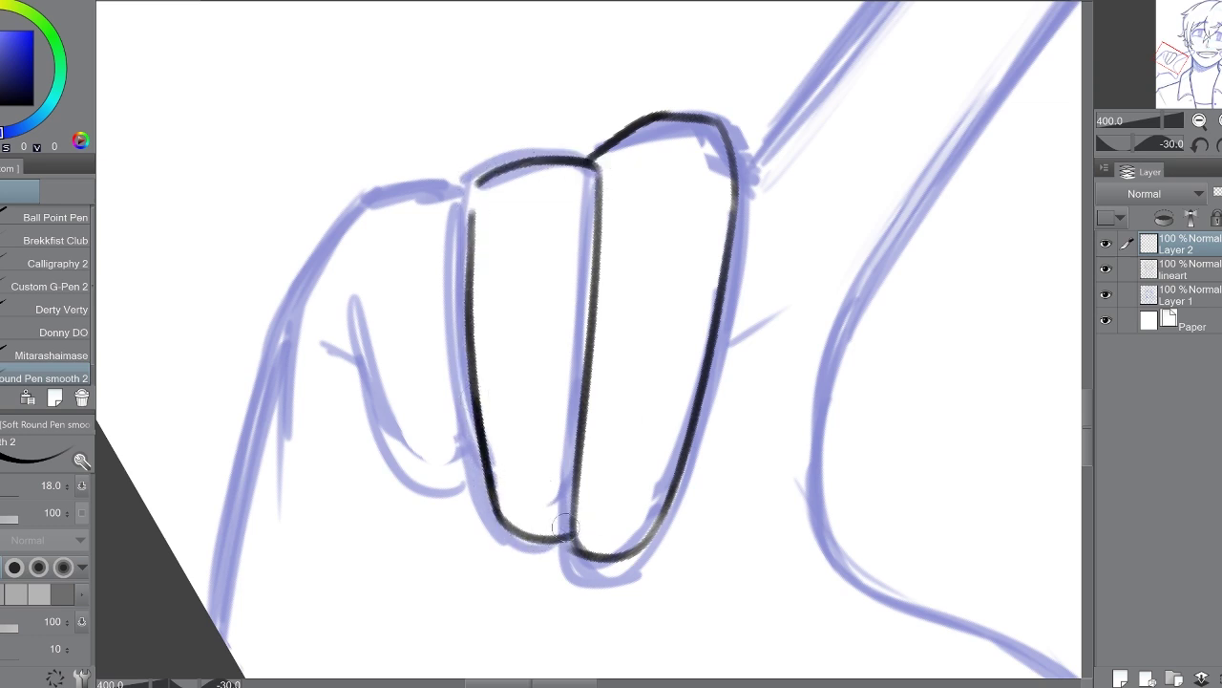
# Step: Touch up the line dividing the two inked fingers and compare the lineart with the sketch hidden and shown
pyautogui.moveTo(597, 168); pyautogui.dragTo(581, 340)
pyautogui.hotkey('ctrl', 'z')
pyautogui.click(1201, 143)
pyautogui.click(1200, 120)
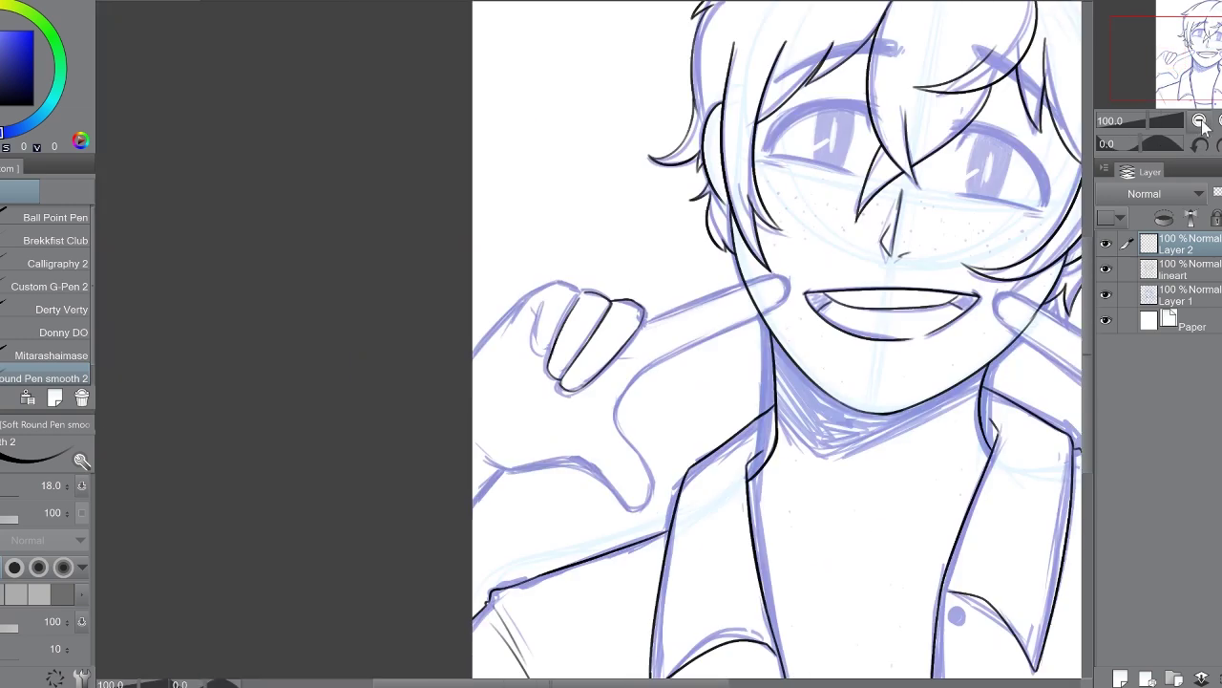
pyautogui.click(1107, 295)
pyautogui.click(1107, 296)
# Step: Ink the back of the hand and the curled little finger, checking the result with the sketch hidden
pyautogui.moveTo(367, 202)
pyautogui.mouseDown()
pyautogui.moveTo(265, 391)
pyautogui.moveTo(267, 543)
pyautogui.moveTo(458, 187)
pyautogui.mouseUp()
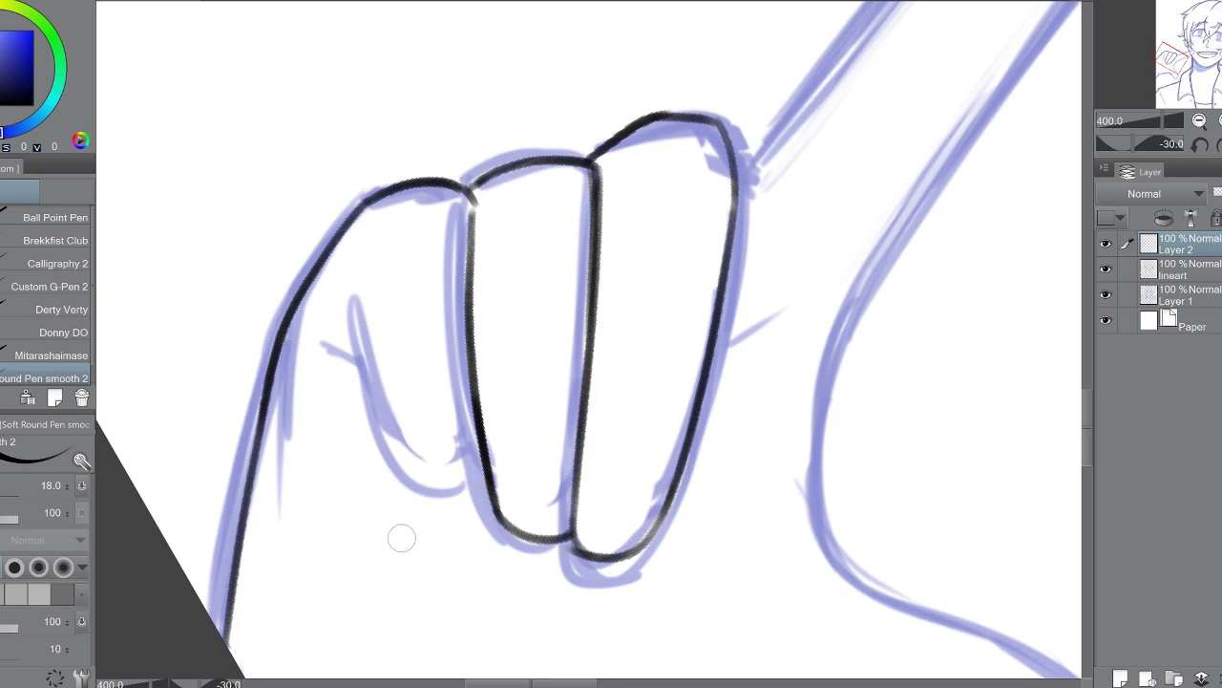
pyautogui.moveTo(359, 300)
pyautogui.mouseDown()
pyautogui.moveTo(394, 459)
pyautogui.moveTo(471, 456)
pyautogui.mouseUp()
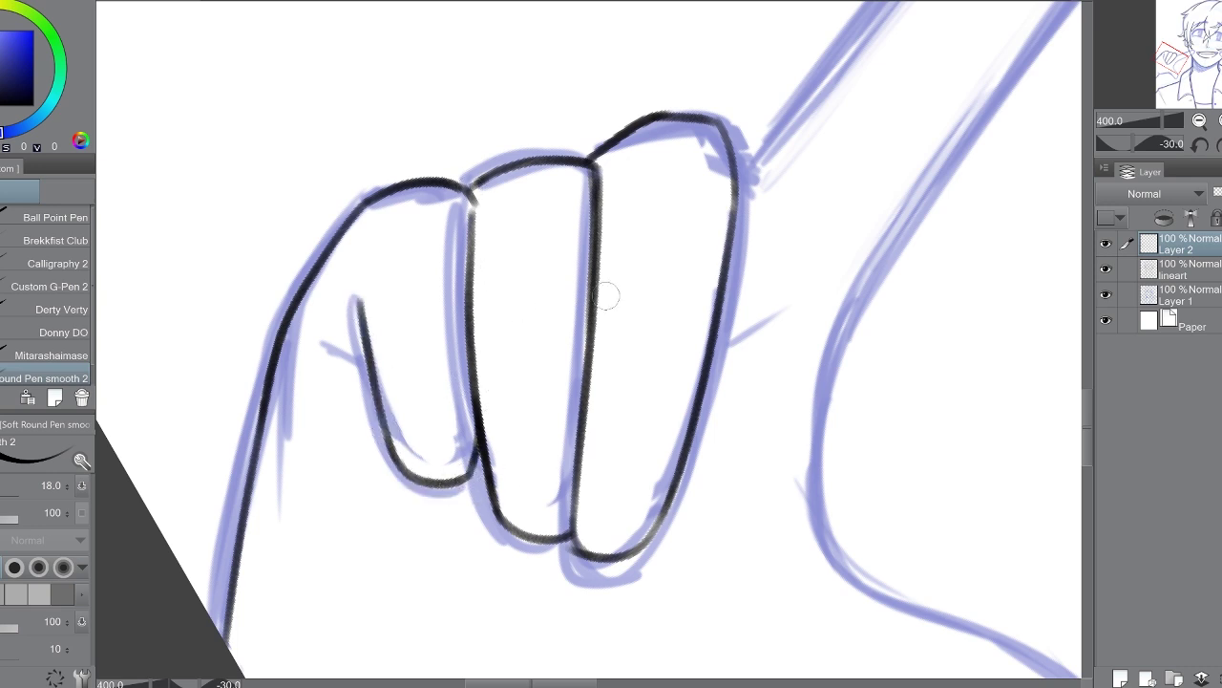
pyautogui.hotkey('ctrl', 'z')
pyautogui.moveTo(356, 299)
pyautogui.mouseDown()
pyautogui.moveTo(424, 489)
pyautogui.moveTo(476, 468)
pyautogui.mouseUp()
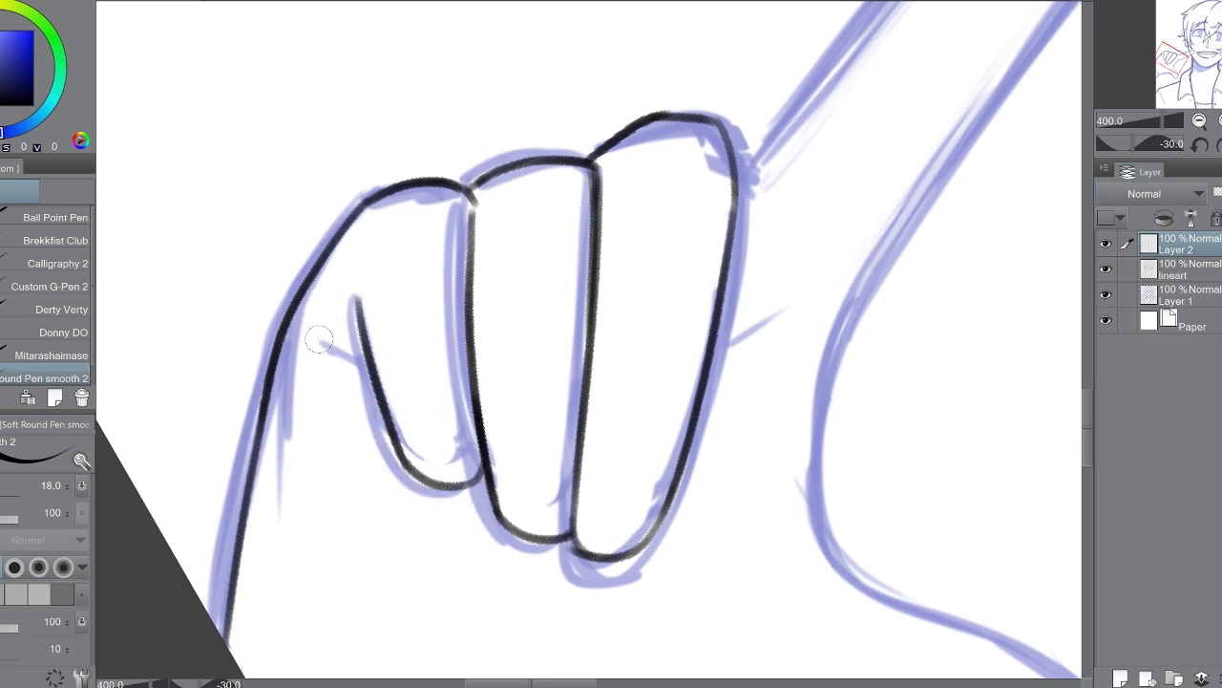
pyautogui.hotkey('ctrl', 'alt', '0')
pyautogui.click(1105, 295)
pyautogui.click(1106, 295)
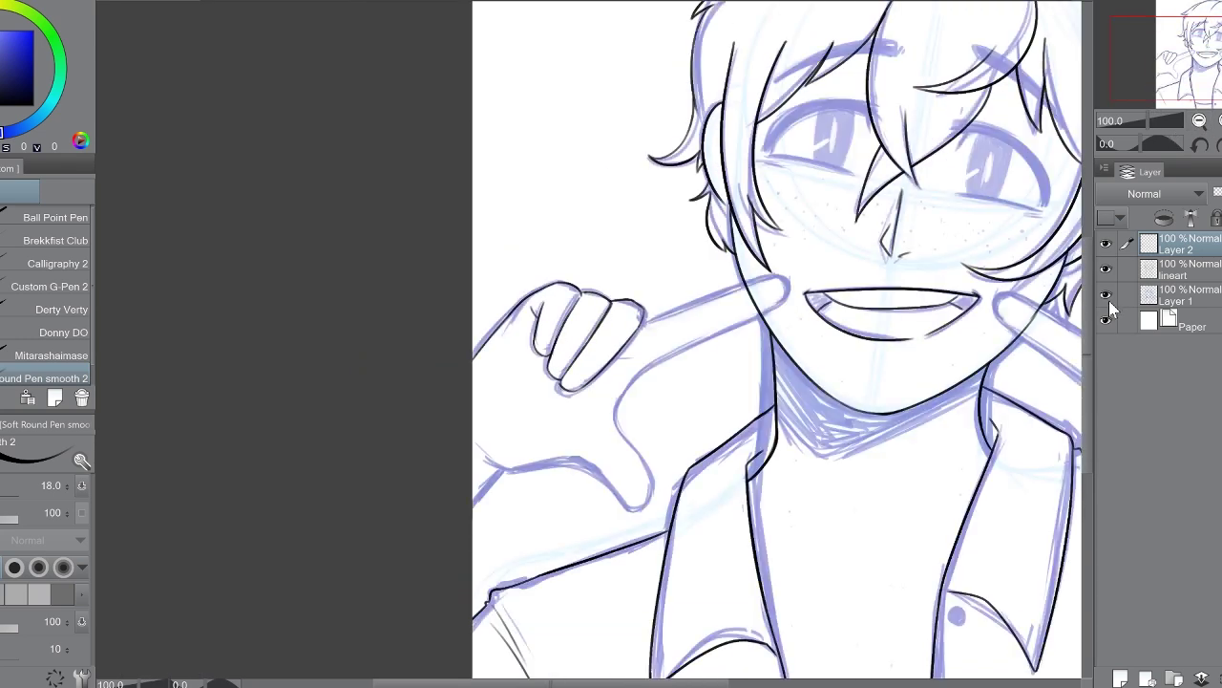
# Step: Ink the hand's lower edge from the wrist crease along the underside of the thumb, with the canvas rotated to -45 degrees
pyautogui.scroll(5, 573, 325)
pyautogui.moveTo(707, 668); pyautogui.dragTo(955, 210)
pyautogui.press('-')
pyautogui.press('-')
pyautogui.press('-')
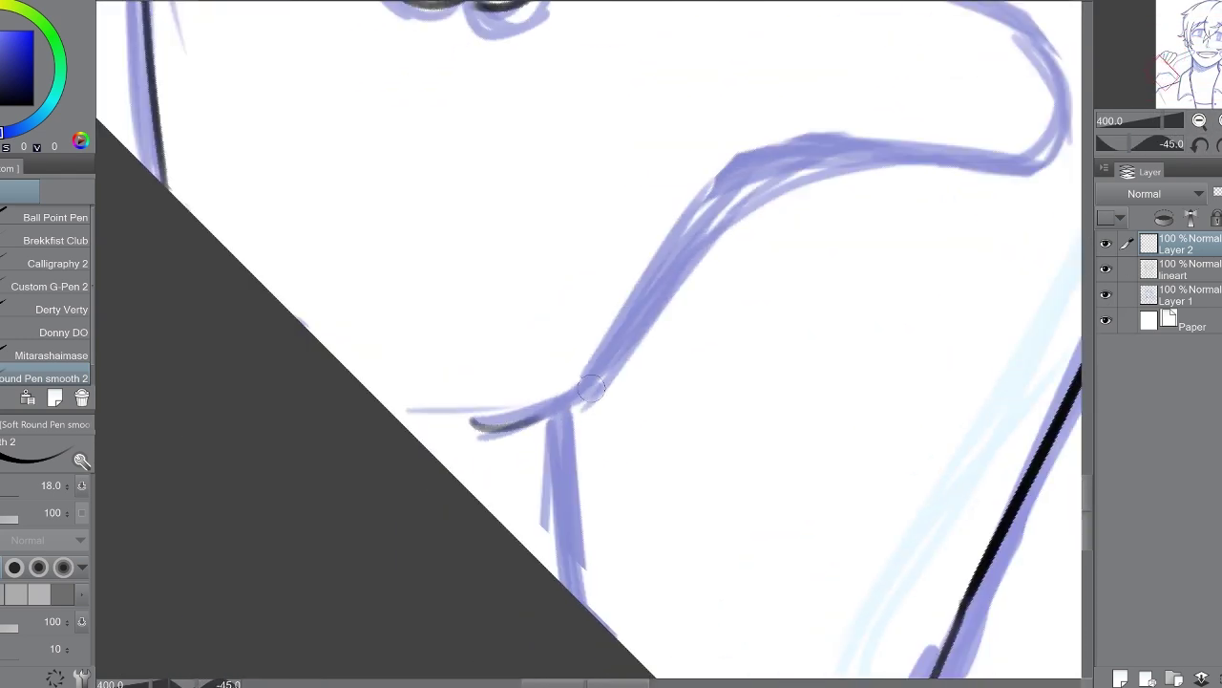
pyautogui.hotkey('ctrl', 'z')
pyautogui.moveTo(445, 420)
pyautogui.mouseDown()
pyautogui.moveTo(605, 353)
pyautogui.moveTo(551, 403)
pyautogui.moveTo(1007, 175)
pyautogui.mouseUp()
# Step: Ink the thumb's rounded tip and its inner edge up toward the pointing finger
pyautogui.press('=')
pyautogui.press('=')
pyautogui.press('=')
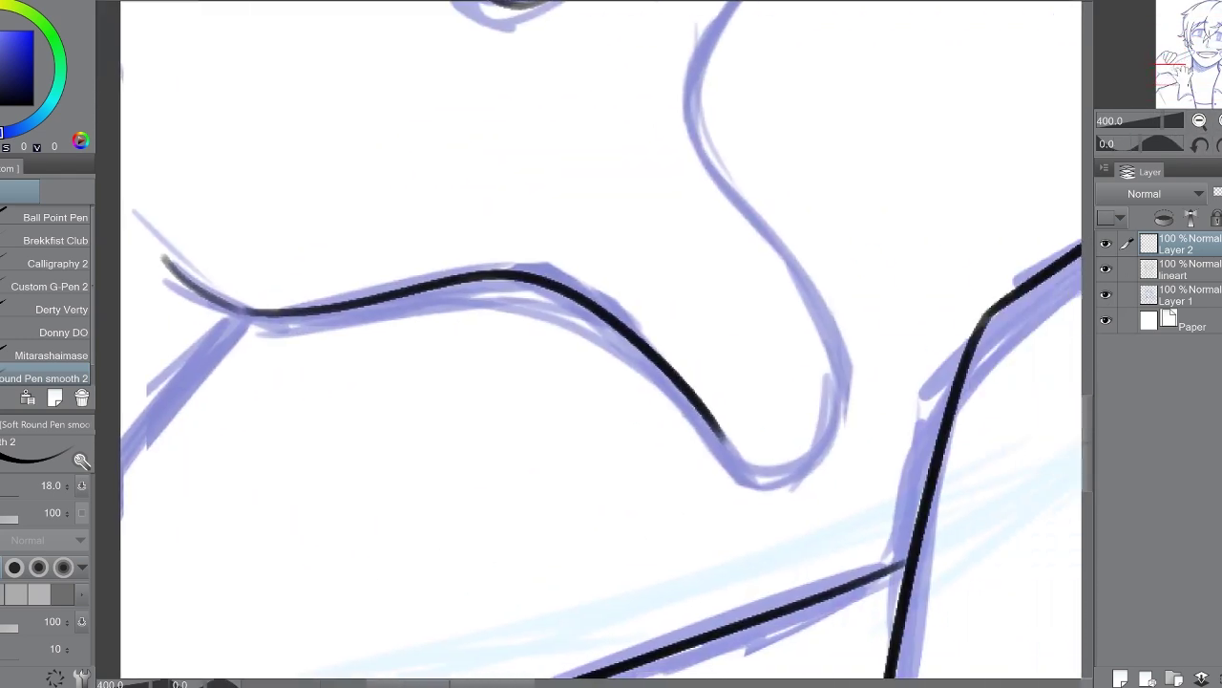
pyautogui.moveTo(725, 401)
pyautogui.mouseDown()
pyautogui.moveTo(573, 477)
pyautogui.moveTo(600, 567)
pyautogui.moveTo(668, 463)
pyautogui.mouseUp()
pyautogui.hotkey('ctrl', 'z')
pyautogui.moveTo(523, 153)
pyautogui.mouseDown()
pyautogui.moveTo(666, 478)
pyautogui.moveTo(592, 553)
pyautogui.mouseUp()
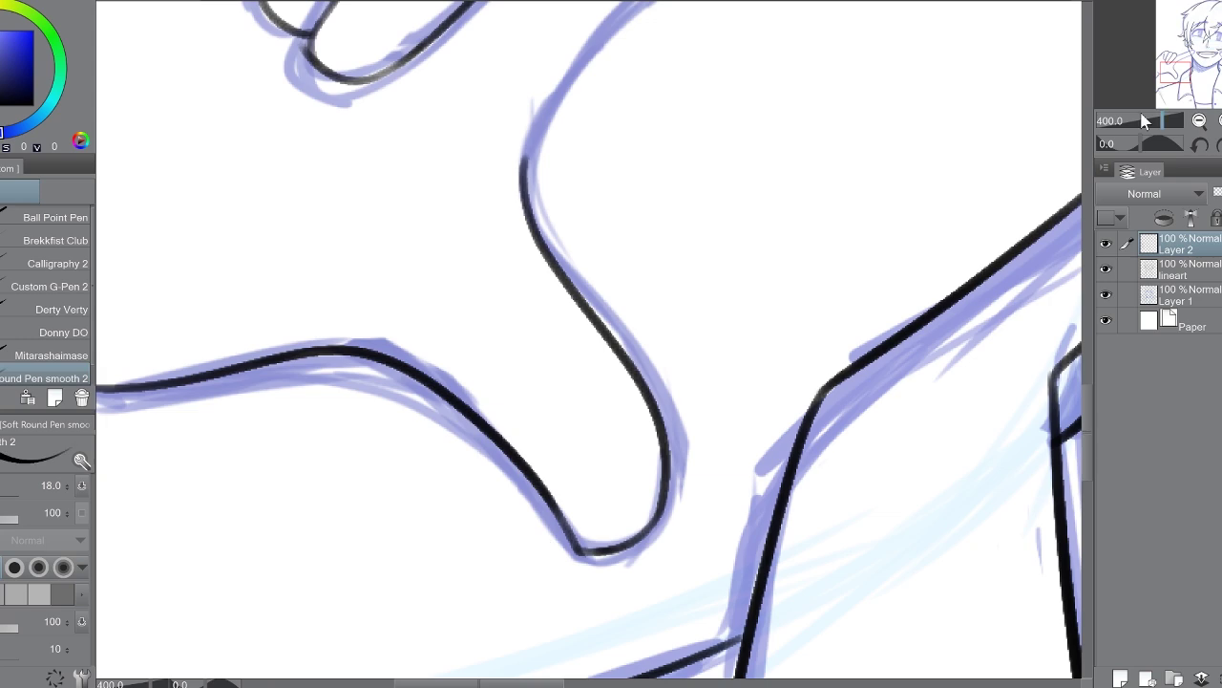
pyautogui.moveTo(1143, 119); pyautogui.dragTo(1109, 120)
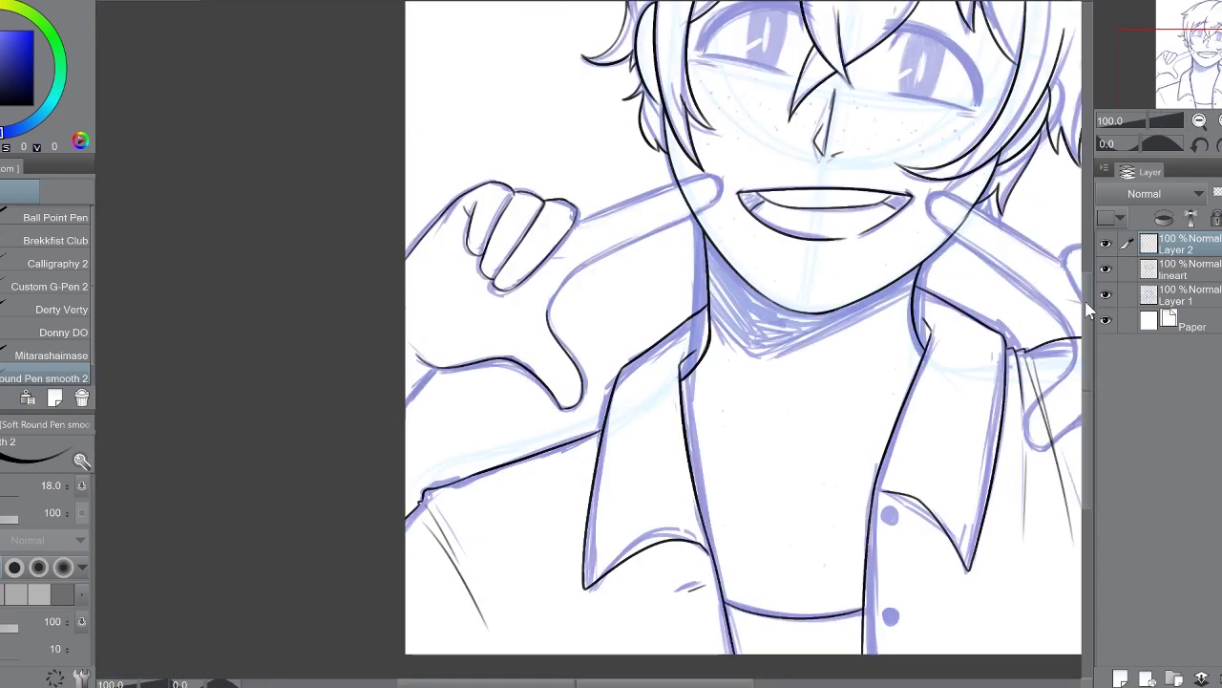
# Step: Ink the underside of the pointing finger from the thumb curve up to the cheek
pyautogui.scroll(5, 516, 315)
pyautogui.press('-')
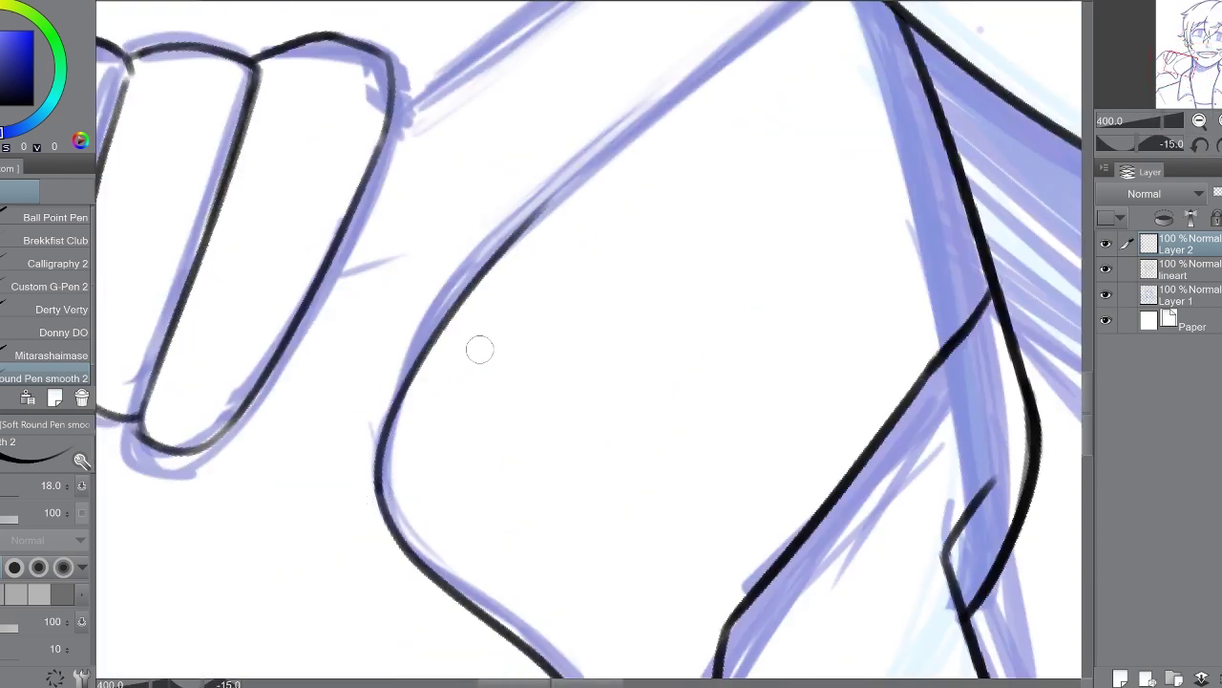
pyautogui.moveTo(380, 506); pyautogui.dragTo(615, 140)
pyautogui.hotkey('ctrl', 'z')
pyautogui.moveTo(382, 531); pyautogui.dragTo(654, 105)
# Step: Ink the pointing finger's upper edge from the knuckle and round off its tip on the cheek
pyautogui.moveTo(1206, 80); pyautogui.dragTo(1184, 58)
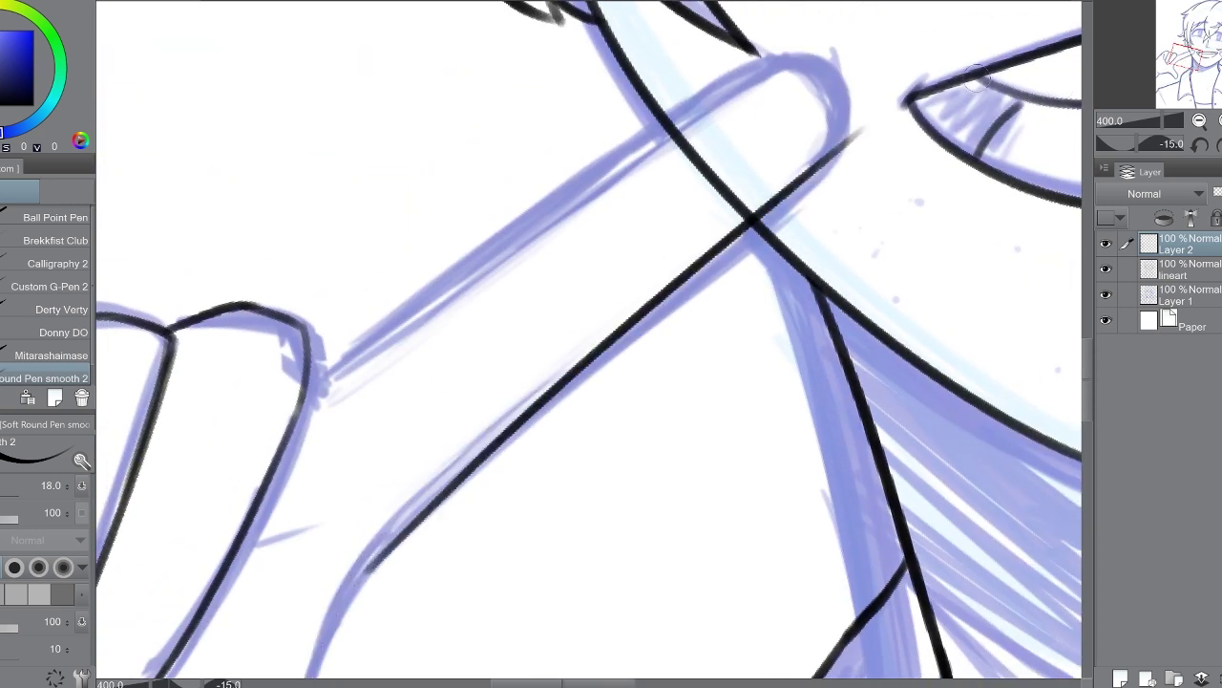
pyautogui.moveTo(334, 376)
pyautogui.mouseDown()
pyautogui.moveTo(745, 72)
pyautogui.moveTo(330, 379)
pyautogui.mouseUp()
pyautogui.hotkey('ctrl', 'z')
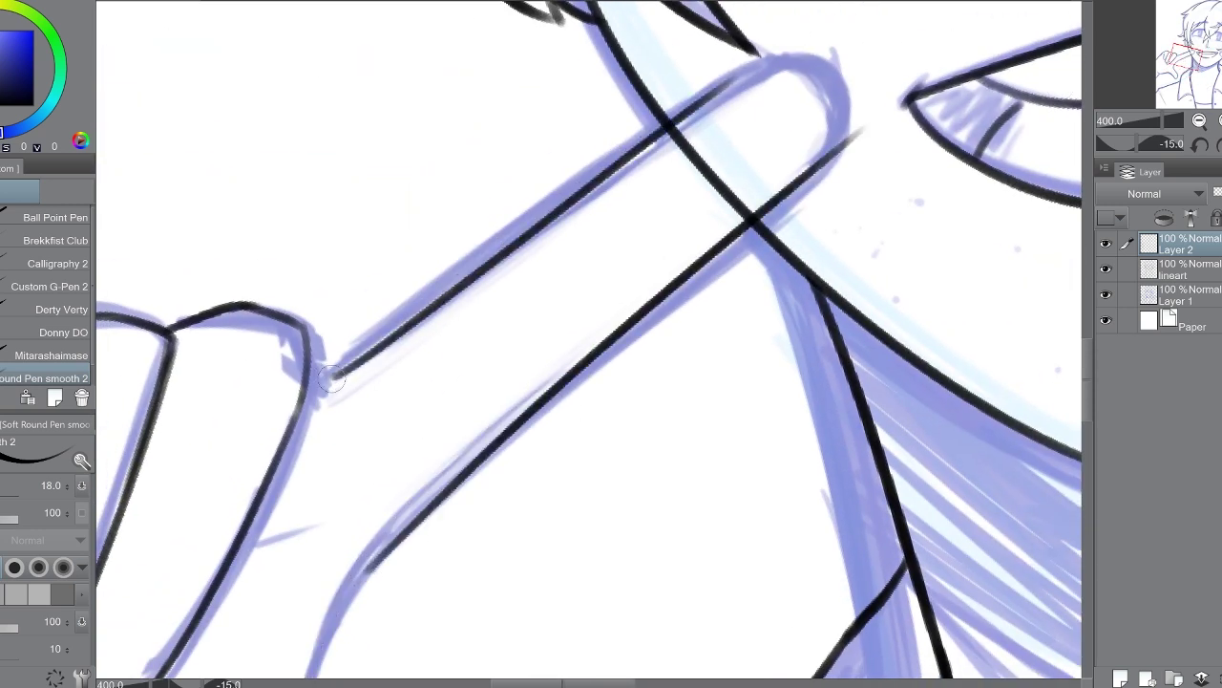
pyautogui.moveTo(724, 82)
pyautogui.mouseDown()
pyautogui.moveTo(846, 134)
pyautogui.moveTo(848, 116)
pyautogui.moveTo(785, 182)
pyautogui.mouseUp()
pyautogui.hotkey('ctrl', 'z')
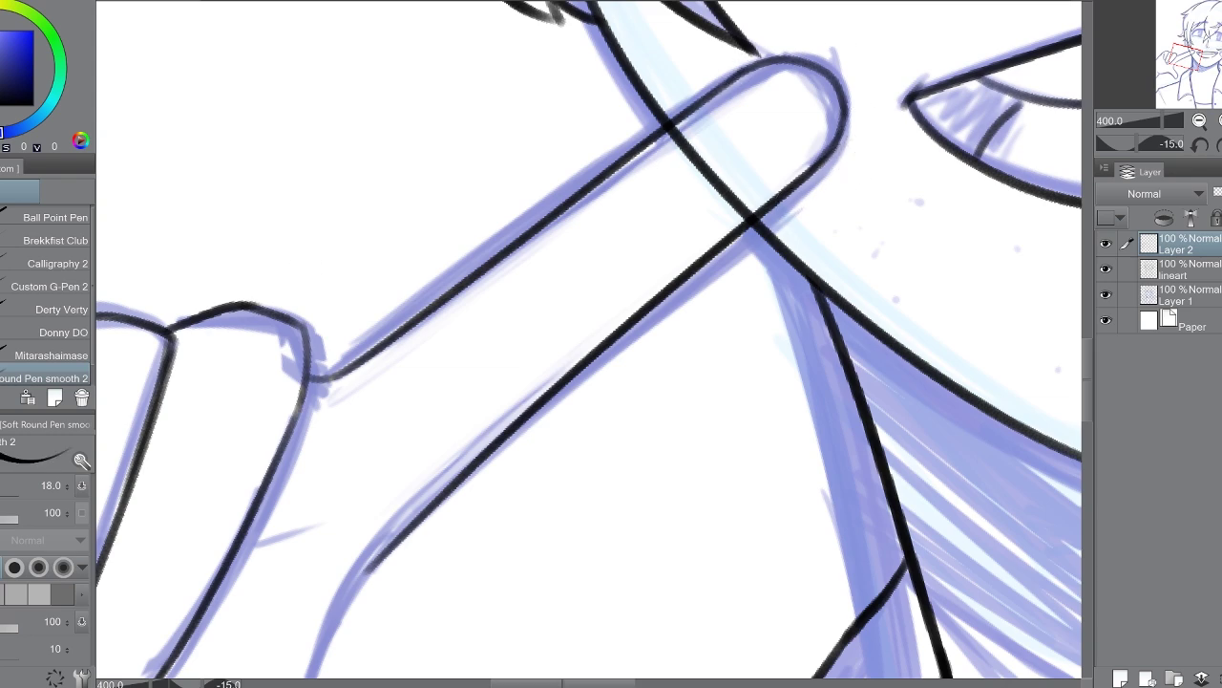
# Step: Ink the missing curve between the pointing finger and the thumb, and check the hand with the sketch hidden
pyautogui.hotkey('ctrl', '-')
pyautogui.hotkey('ctrl', '-')
pyautogui.hotkey('ctrl', '+')
pyautogui.hotkey('ctrl', '+')
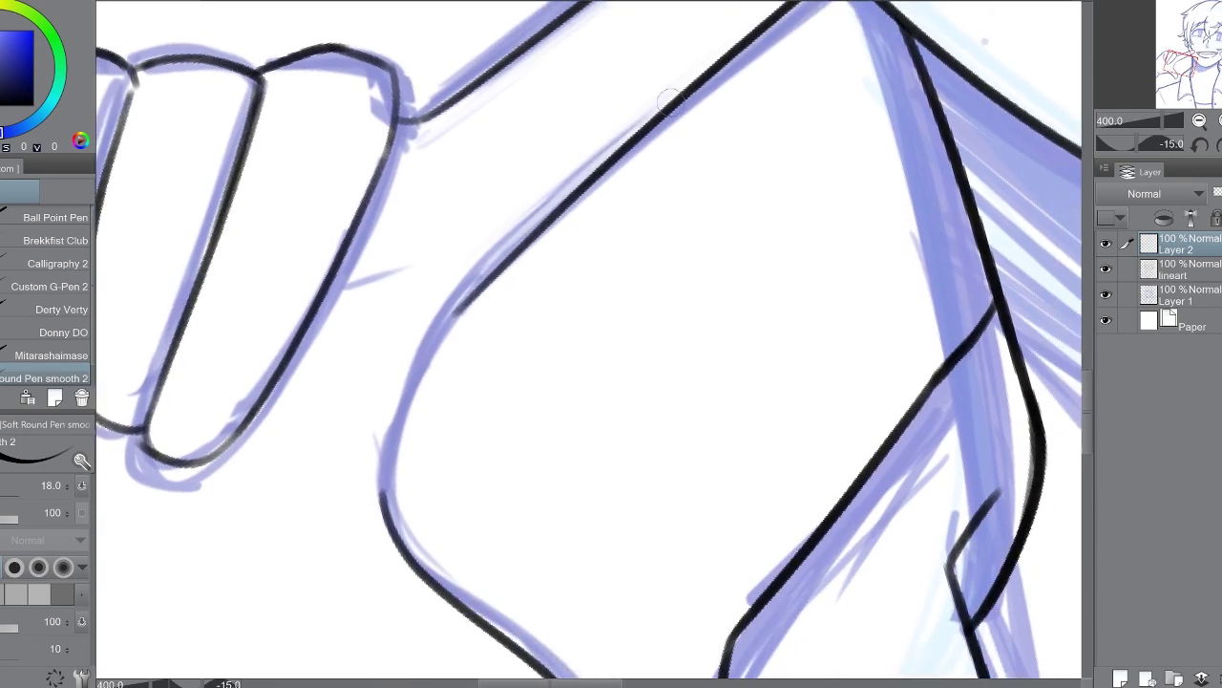
pyautogui.moveTo(668, 101)
pyautogui.mouseDown()
pyautogui.moveTo(533, 239)
pyautogui.moveTo(391, 511)
pyautogui.mouseUp()
pyautogui.hotkey('ctrl', 'alt', '0')
pyautogui.click(1106, 295)
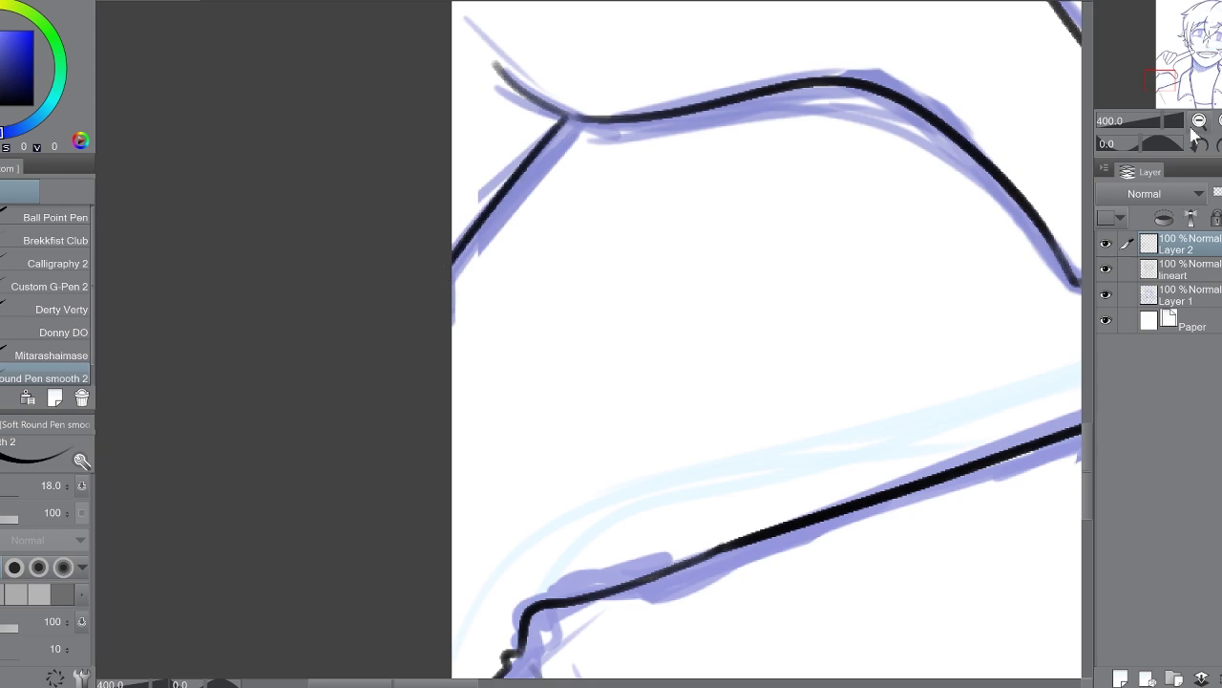
# Step: Erase the jaw line crossing the pointing finger on the lineart layer and make Layer 2 active again
pyautogui.hotkey('ctrl', 'alt', '0')
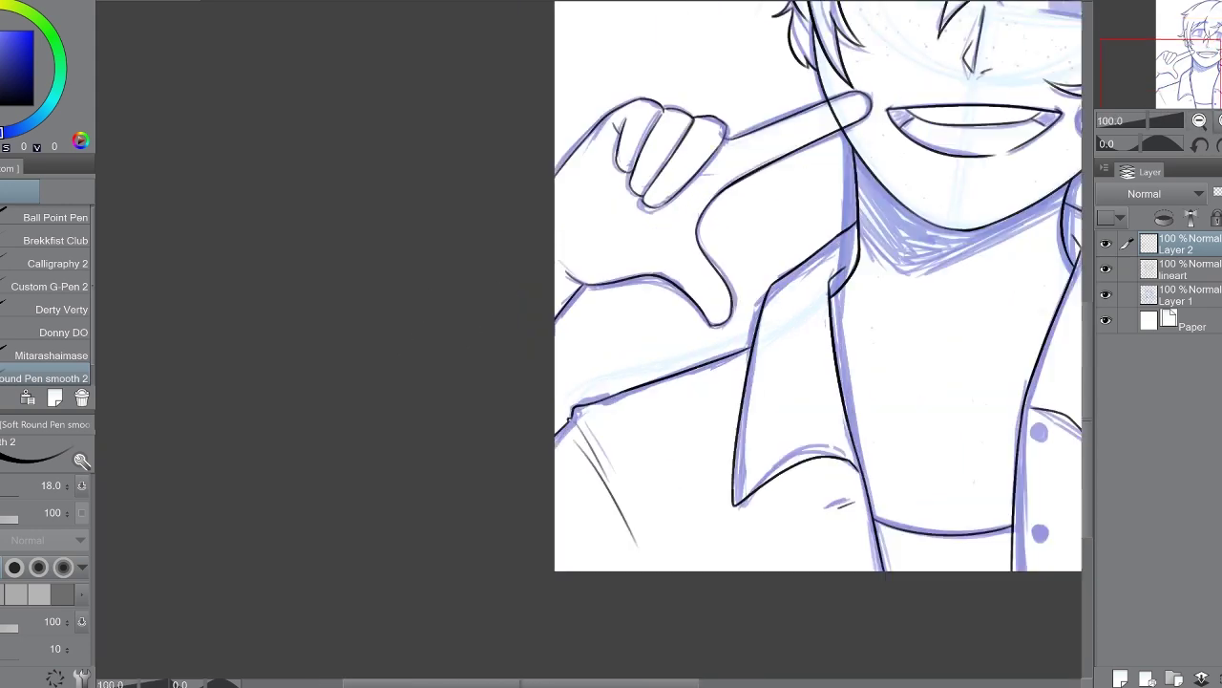
pyautogui.hotkey('ctrl', '+')
pyautogui.hotkey('ctrl', 'alt', '0')
pyautogui.click(1184, 269)
pyautogui.scroll(8, 840, 177)
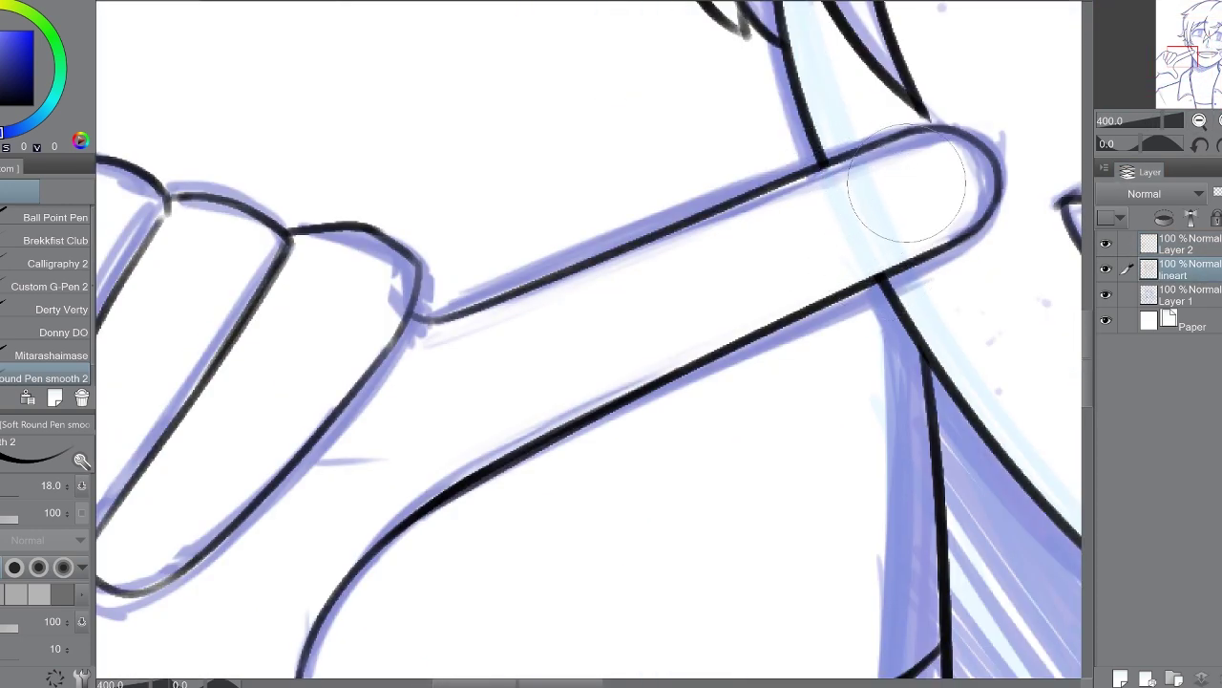
pyautogui.hotkey('ctrl', 'alt', '0')
pyautogui.click(1184, 244)
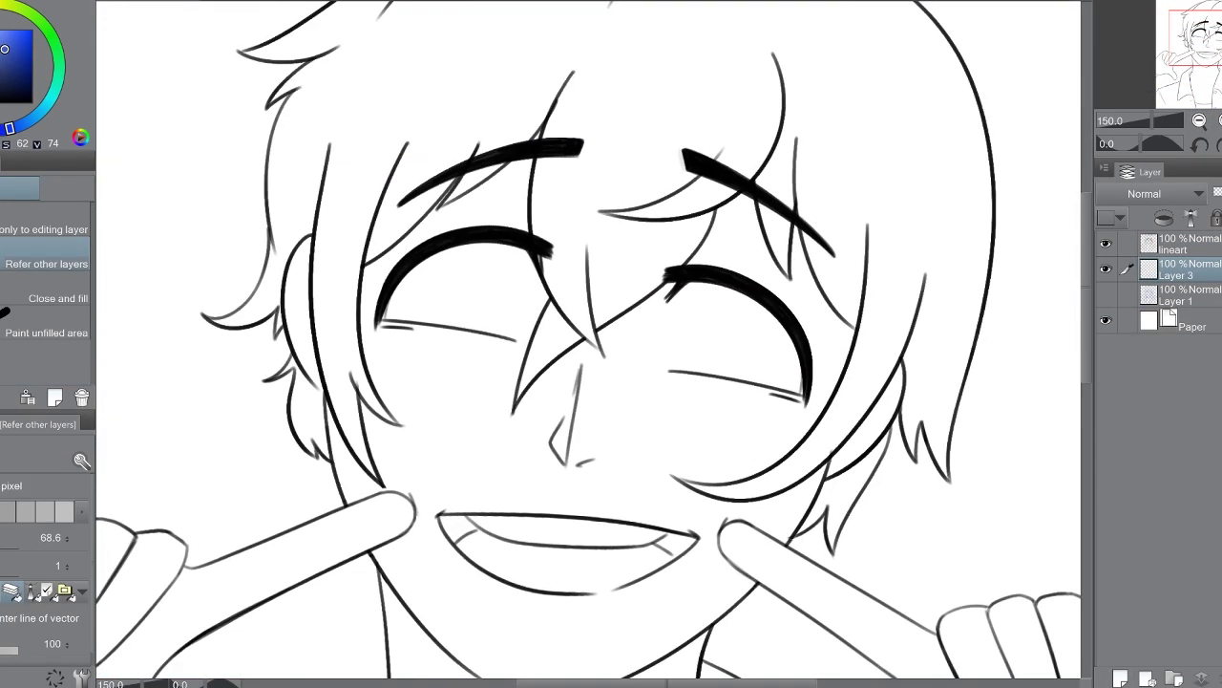
# Step: Trace the inside of the back of the hand, knuckles and pointing finger's upper edge in blue with the G-pen on Layer 3
pyautogui.press('p')
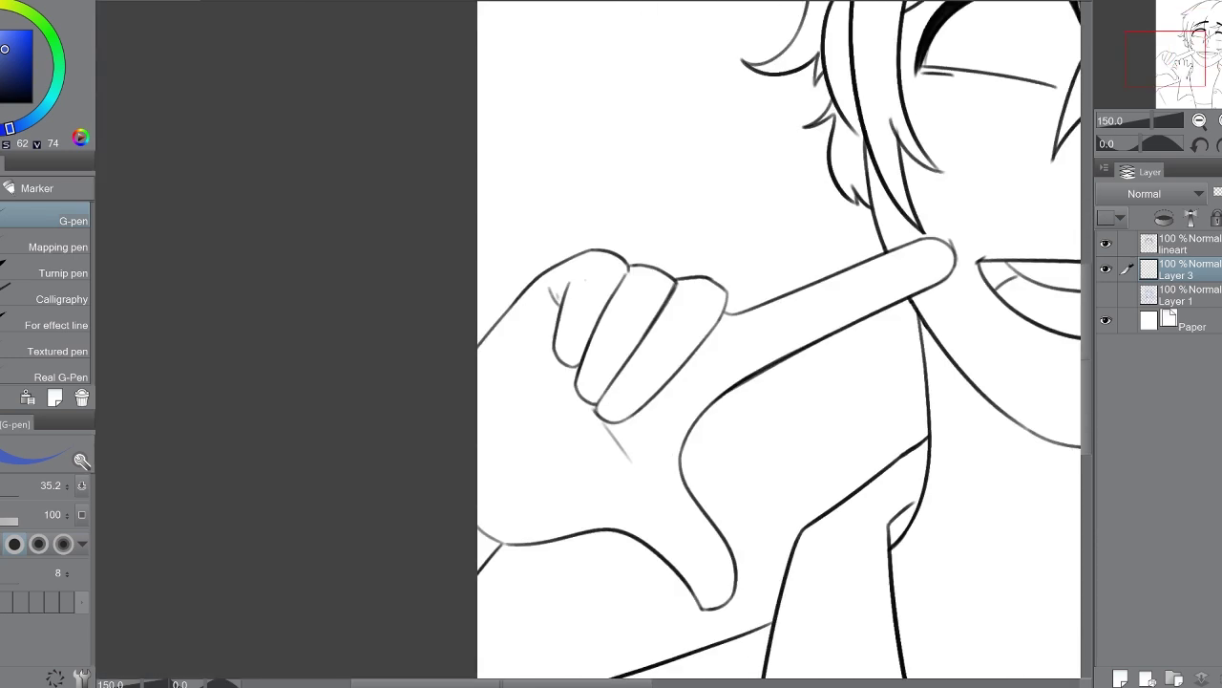
pyautogui.moveTo(537, 277); pyautogui.dragTo(465, 370)
pyautogui.moveTo(570, 247)
pyautogui.mouseDown()
pyautogui.moveTo(584, 265)
pyautogui.moveTo(755, 241)
pyautogui.mouseUp()
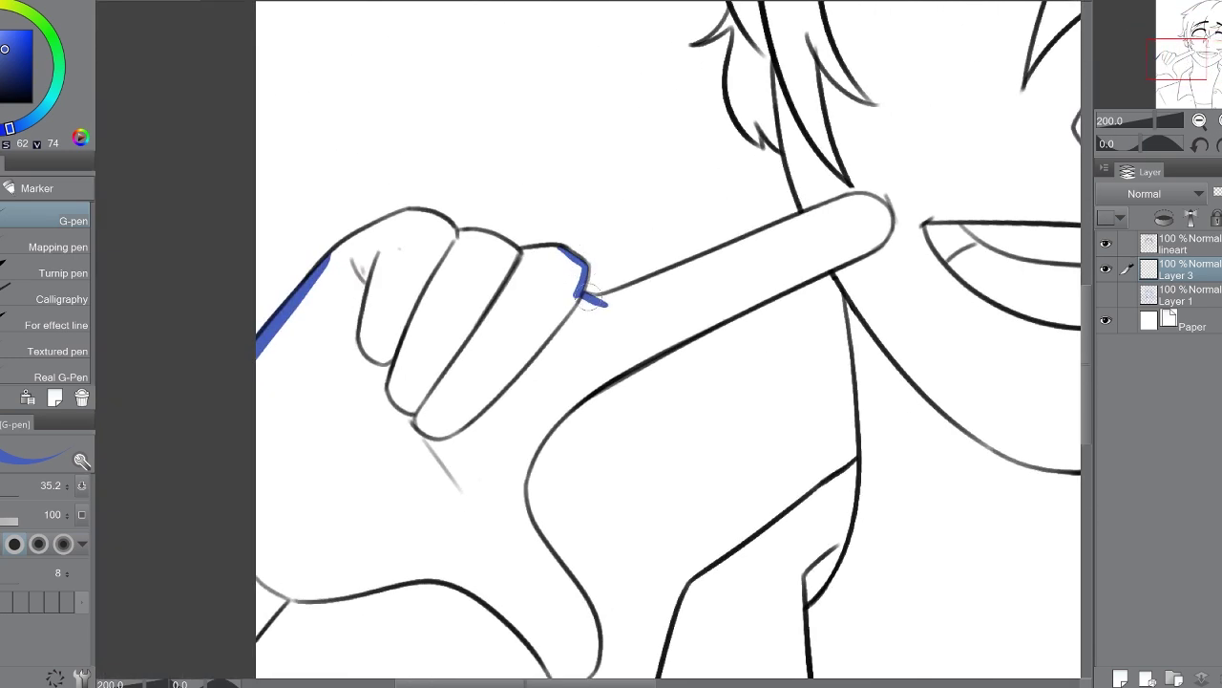
pyautogui.moveTo(327, 266)
pyautogui.mouseDown()
pyautogui.moveTo(450, 238)
pyautogui.moveTo(523, 254)
pyautogui.mouseUp()
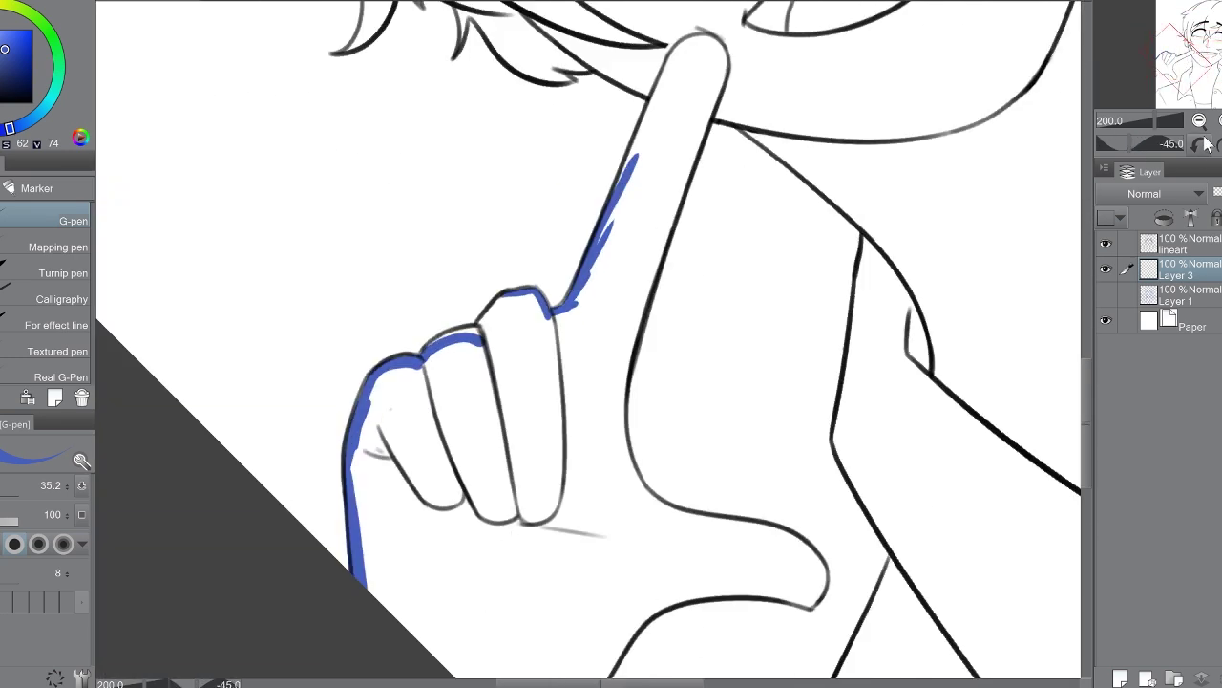
pyautogui.moveTo(397, 421); pyautogui.dragTo(475, 360)
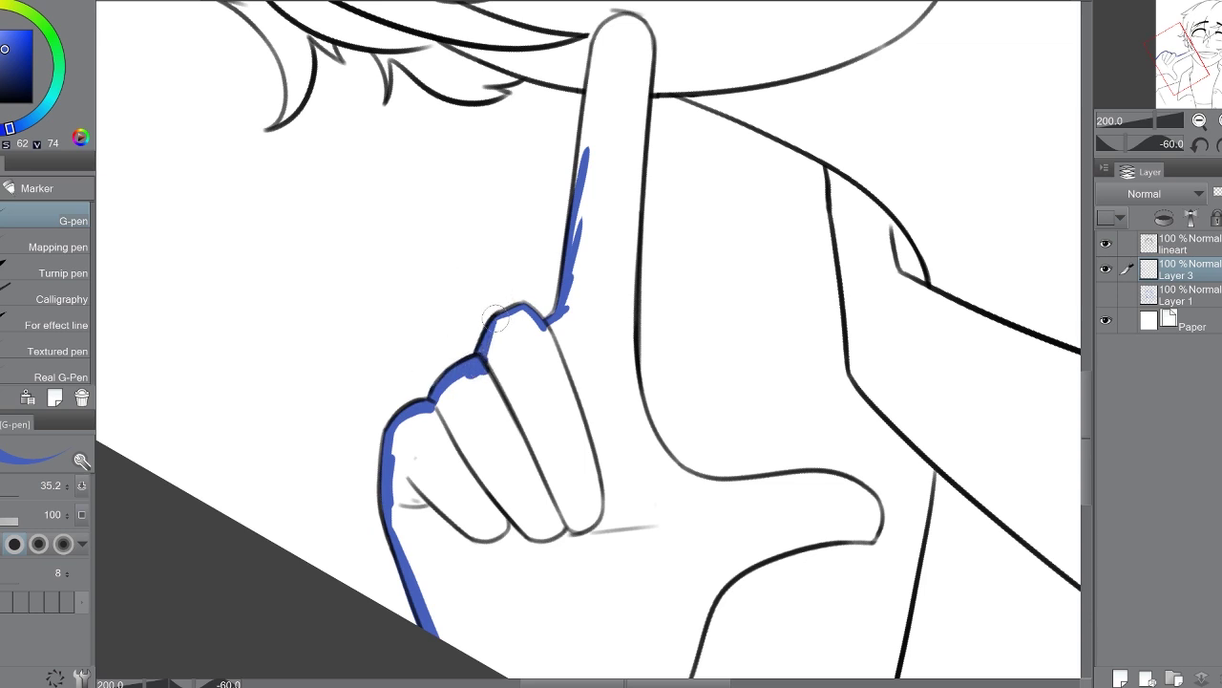
pyautogui.hotkey('ctrl', '@')
pyautogui.press('g')
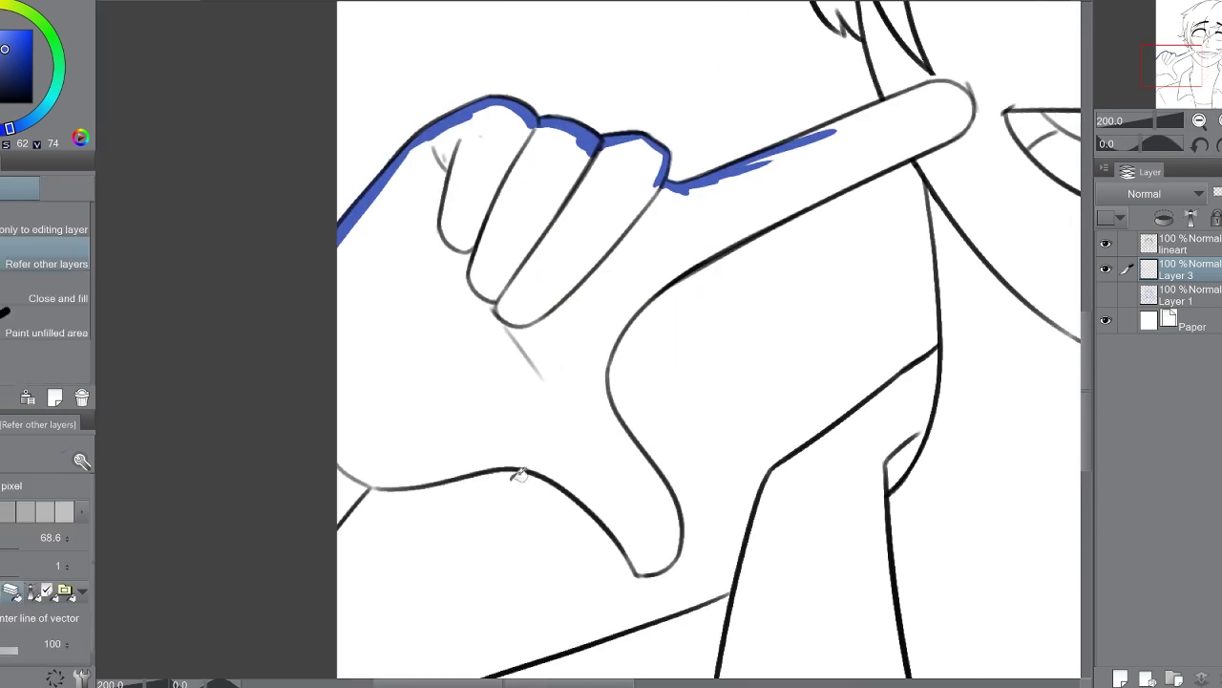
# Step: Trace the inside edges of the thumb, the neck and the chest opening down to the shirt neckline with the blue G-pen
pyautogui.press('p')
pyautogui.moveTo(367, 439)
pyautogui.mouseDown()
pyautogui.moveTo(318, 481)
pyautogui.moveTo(559, 474)
pyautogui.moveTo(597, 501)
pyautogui.mouseUp()
pyautogui.moveTo(632, 551)
pyautogui.mouseDown()
pyautogui.moveTo(674, 561)
pyautogui.moveTo(612, 392)
pyautogui.moveTo(878, 172)
pyautogui.moveTo(944, 140)
pyautogui.moveTo(829, 197)
pyautogui.moveTo(845, 355)
pyautogui.moveTo(805, 514)
pyautogui.moveTo(561, 168)
pyautogui.mouseUp()
pyautogui.moveTo(559, 172)
pyautogui.mouseDown()
pyautogui.moveTo(633, 546)
pyautogui.moveTo(922, 623)
pyautogui.mouseUp()
pyautogui.moveTo(1046, 95)
pyautogui.mouseDown()
pyautogui.moveTo(926, 492)
pyautogui.moveTo(921, 619)
pyautogui.mouseUp()
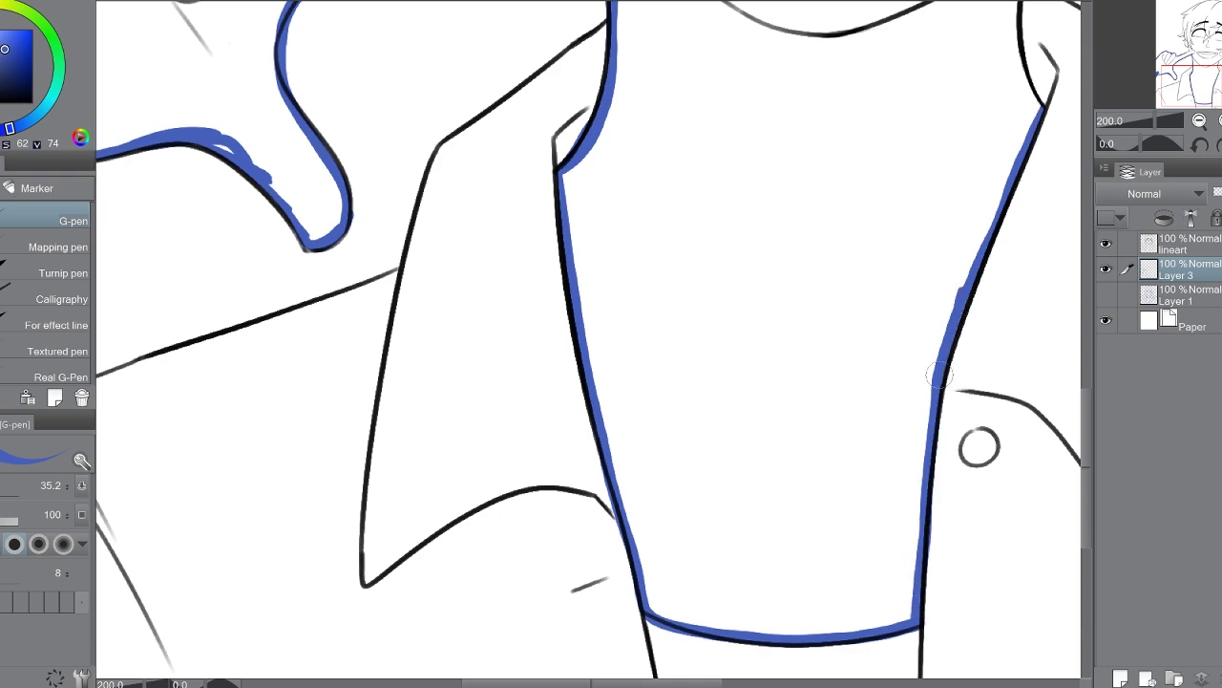
# Step: Trace the inside edges of the neck's remaining side, the second hand with its pointing finger, and the cheek below the side lock in blue
pyautogui.moveTo(936, 191); pyautogui.dragTo(554, 639)
pyautogui.moveTo(663, 496)
pyautogui.mouseDown()
pyautogui.moveTo(649, 363)
pyautogui.moveTo(731, 267)
pyautogui.moveTo(959, 435)
pyautogui.mouseUp()
pyautogui.moveTo(960, 434)
pyautogui.mouseDown()
pyautogui.moveTo(816, 196)
pyautogui.moveTo(750, 409)
pyautogui.moveTo(852, 330)
pyautogui.moveTo(535, 413)
pyautogui.moveTo(692, 461)
pyautogui.moveTo(806, 659)
pyautogui.mouseUp()
pyautogui.moveTo(793, 300); pyautogui.dragTo(807, 601)
pyautogui.moveTo(621, 86); pyautogui.dragTo(706, 253)
pyautogui.moveTo(712, 250)
pyautogui.mouseDown()
pyautogui.moveTo(764, 286)
pyautogui.moveTo(878, 473)
pyautogui.mouseUp()
pyautogui.moveTo(329, 182)
pyautogui.mouseDown()
pyautogui.moveTo(532, 307)
pyautogui.moveTo(623, 259)
pyautogui.moveTo(751, 252)
pyautogui.moveTo(1126, 608)
pyautogui.mouseUp()
pyautogui.moveTo(759, 399); pyautogui.dragTo(701, 511)
pyautogui.moveTo(547, 415)
pyautogui.mouseDown()
pyautogui.moveTo(562, 427)
pyautogui.moveTo(749, 409)
pyautogui.mouseUp()
pyautogui.hotkey('ctrl', '-')
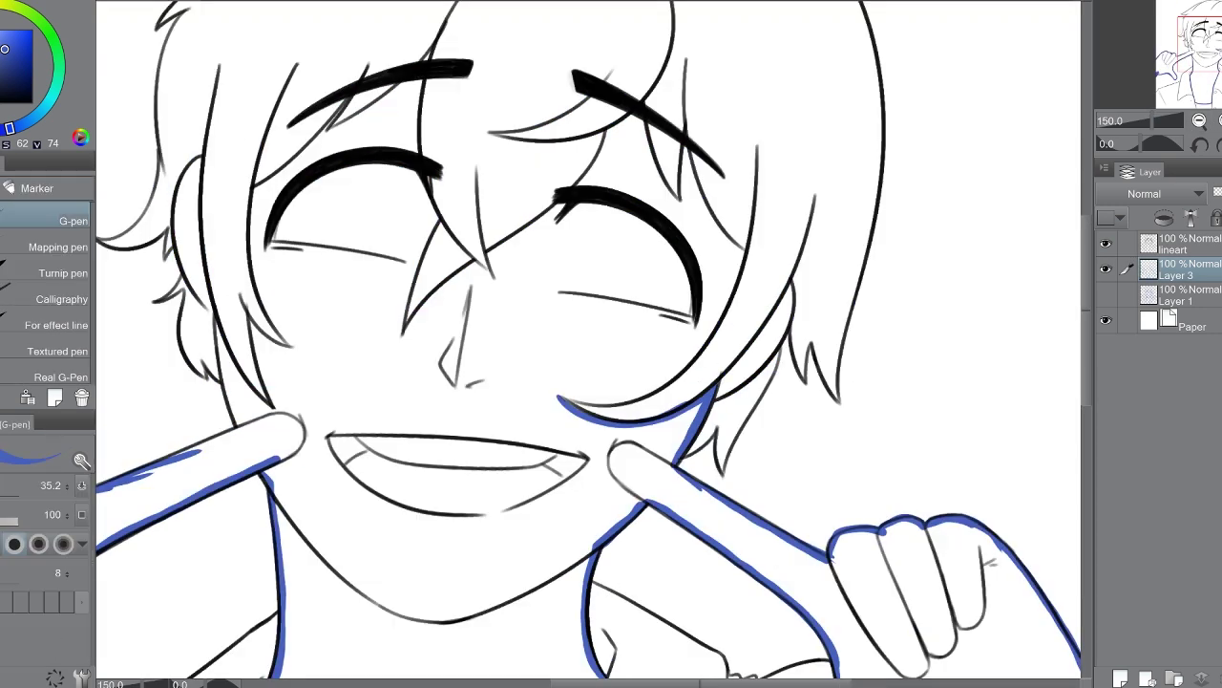
# Step: Trace the face along the fringe, side locks and cheek edges in blue to close off the facial skin area on Layer 3
pyautogui.moveTo(151, 468)
pyautogui.mouseDown()
pyautogui.moveTo(245, 426)
pyautogui.moveTo(218, 335)
pyautogui.moveTo(286, 420)
pyautogui.mouseUp()
pyautogui.moveTo(305, 353)
pyautogui.mouseDown()
pyautogui.moveTo(253, 191)
pyautogui.moveTo(425, 56)
pyautogui.moveTo(434, 222)
pyautogui.moveTo(466, 266)
pyautogui.moveTo(646, 107)
pyautogui.moveTo(745, 258)
pyautogui.mouseUp()
pyautogui.moveTo(560, 396); pyautogui.dragTo(744, 254)
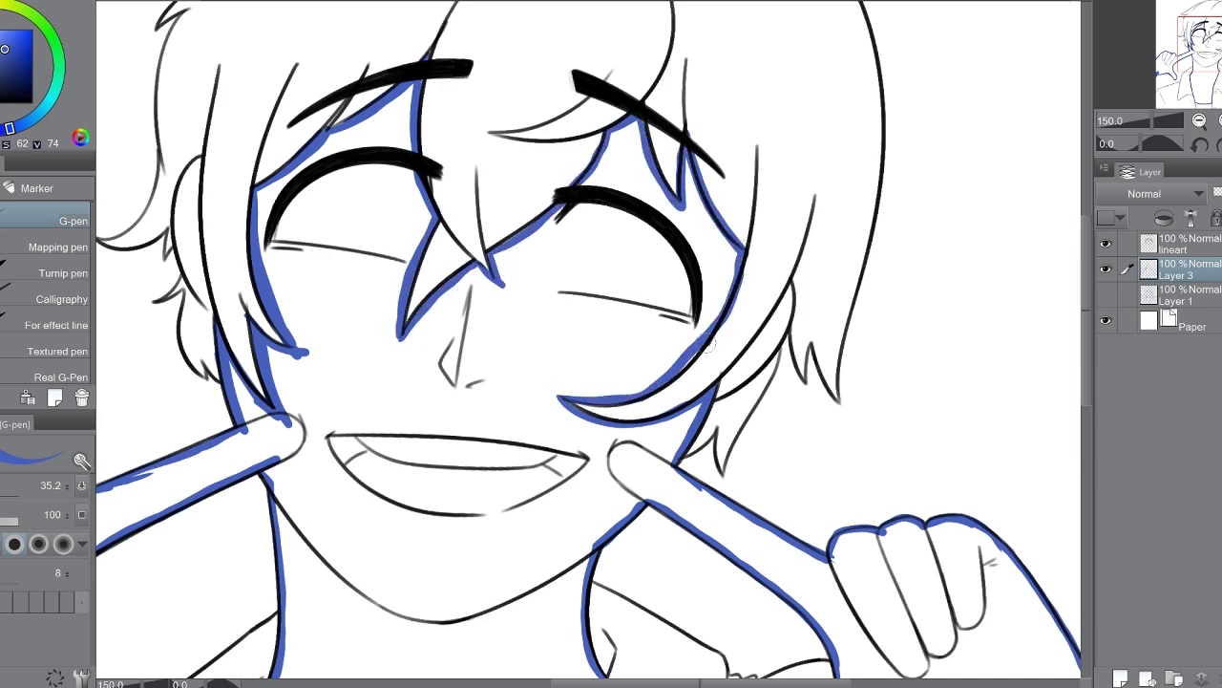
pyautogui.moveTo(680, 372); pyautogui.dragTo(718, 332)
# Step: Fill the outlined skin areas with flat blue on Layer 3
pyautogui.press('g')
pyautogui.click(532, 327)
pyautogui.press('p')
pyautogui.scroll(2, 467, 385)
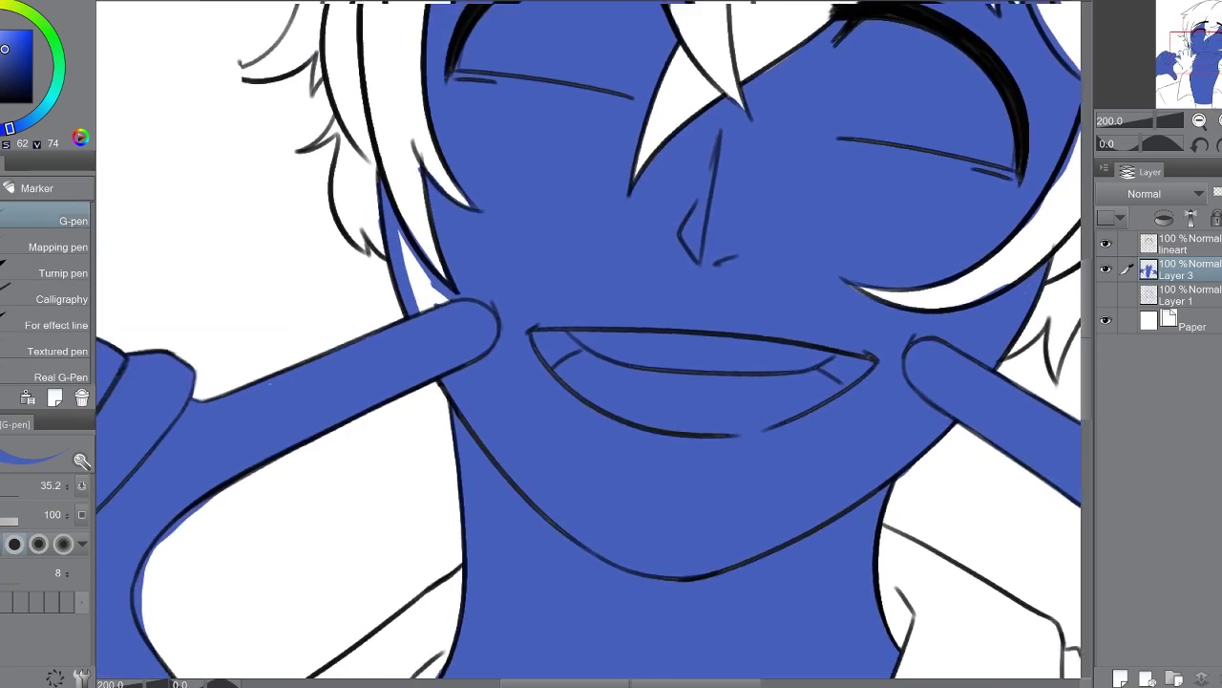
# Step: Paint the unfilled gap between cheek and side lock and both ears blue with the G-pen on Layer 3
pyautogui.scroll(-3, 467, 386)
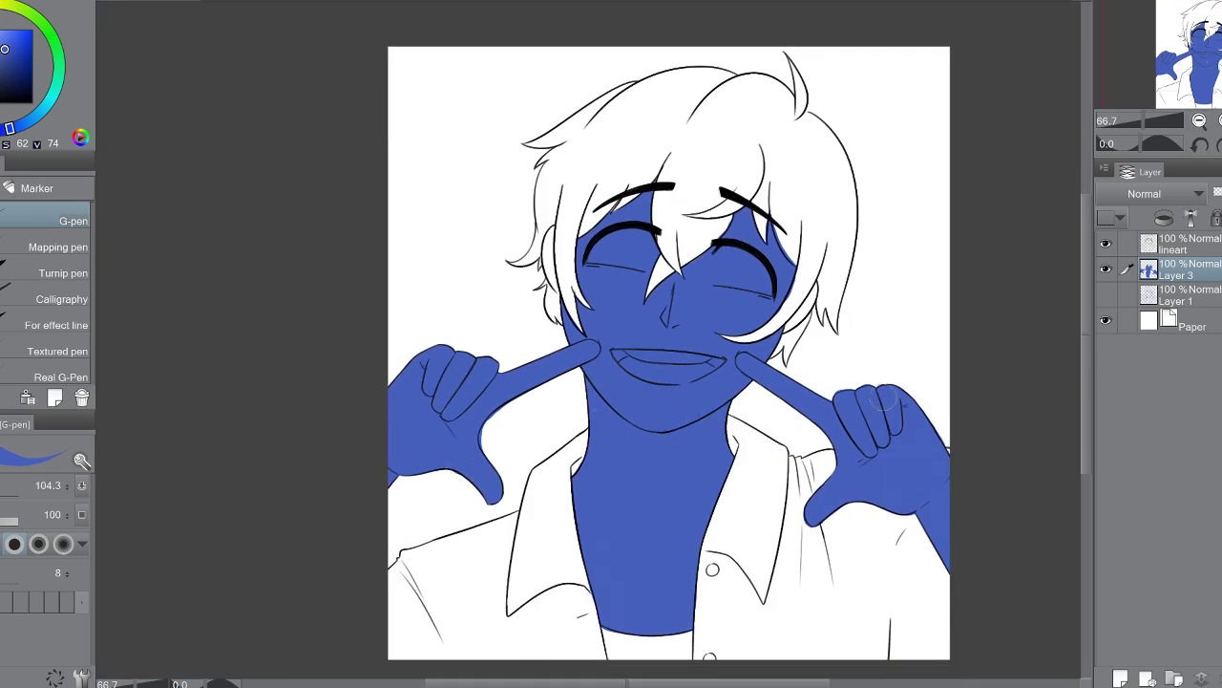
pyautogui.scroll(2, 659, 347)
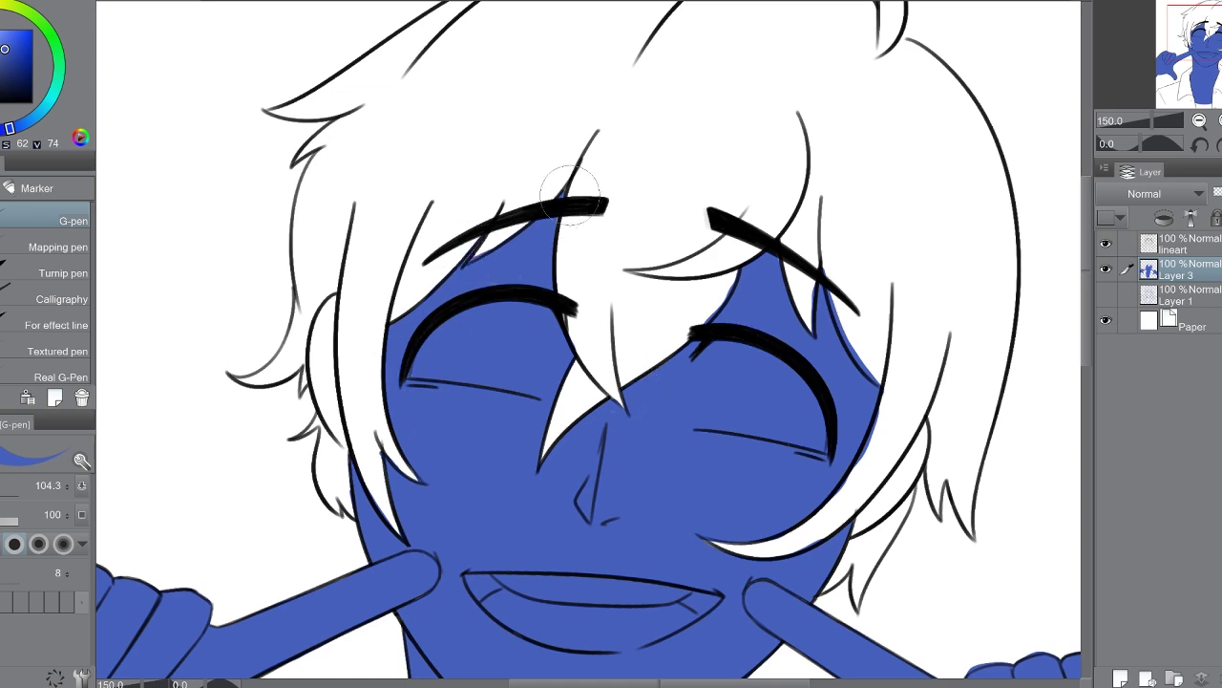
pyautogui.moveTo(320, 286)
pyautogui.mouseDown()
pyautogui.moveTo(341, 292)
pyautogui.moveTo(354, 458)
pyautogui.mouseUp()
pyautogui.moveTo(926, 370); pyautogui.dragTo(788, 113)
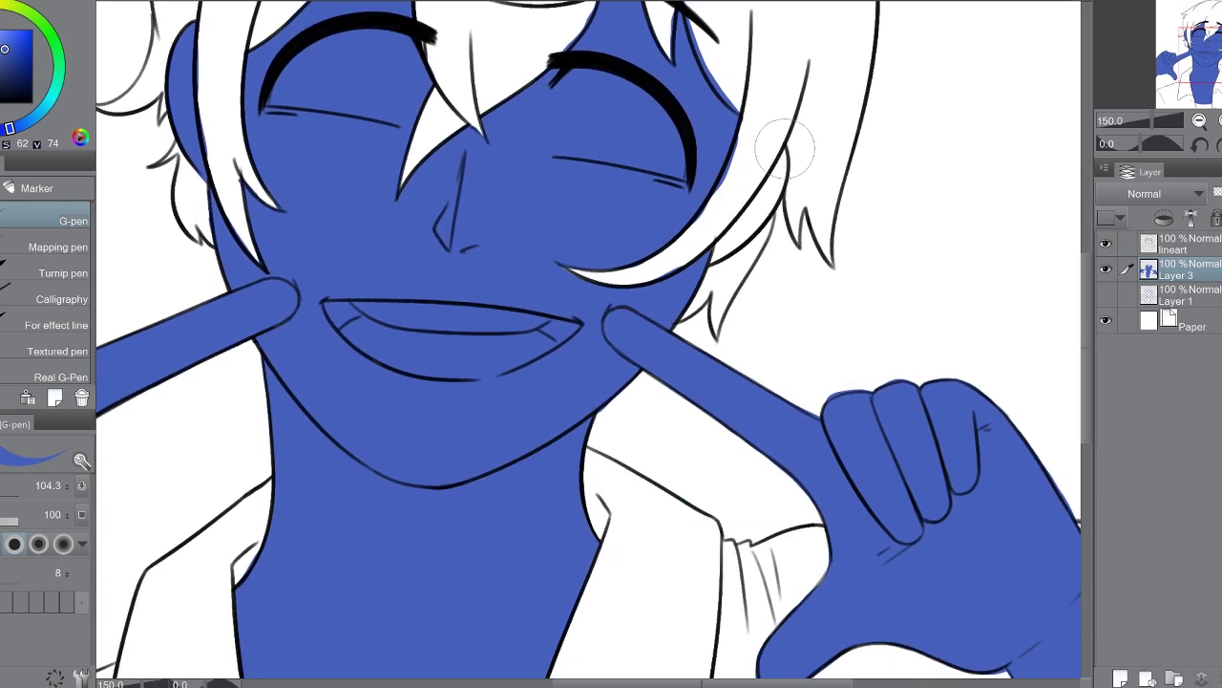
pyautogui.moveTo(764, 229); pyautogui.dragTo(740, 244)
# Step: Add a new layer above Layer 3, reduce the brush size to 23.8, and make Layer 3 active again
pyautogui.moveTo(1153, 71); pyautogui.dragTo(1191, 78)
pyautogui.scroll(-3, 1159, 79)
pyautogui.scroll(3, 1159, 79)
pyautogui.hotkey('ctrl', 'shift', 'n')
pyautogui.scroll(3, 1186, 72)
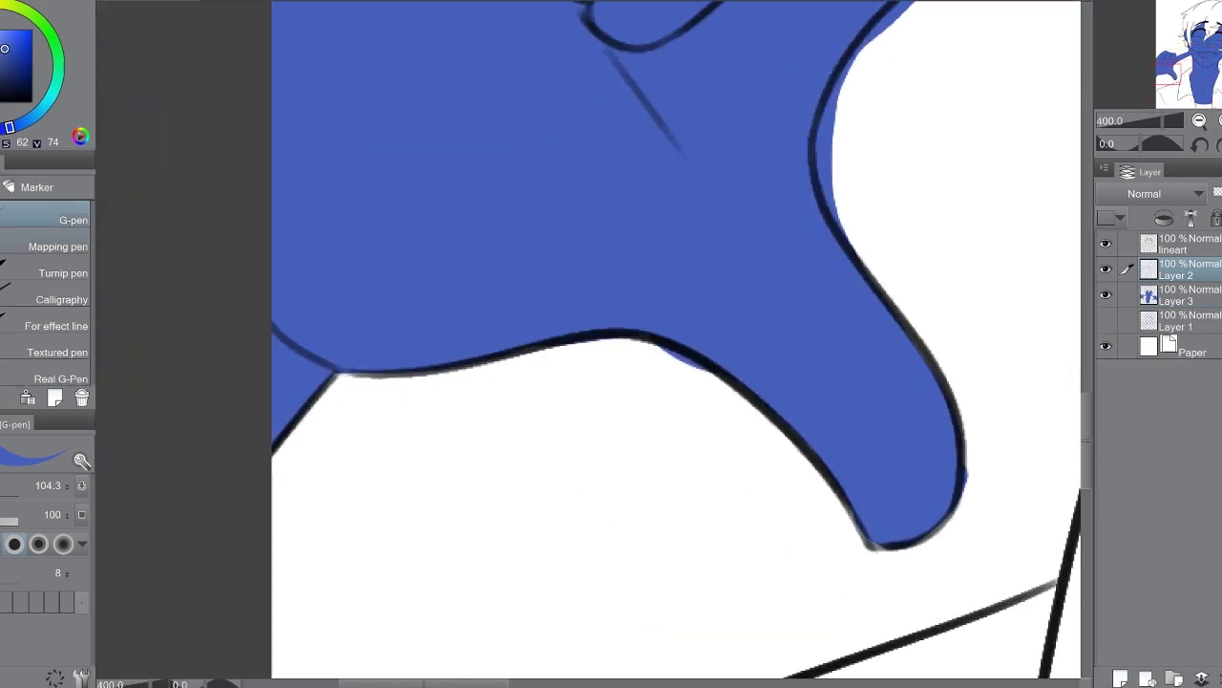
pyautogui.press('[')
pyautogui.press('[')
pyautogui.press('[')
pyautogui.keyDown('ctrl'); pyautogui.keyDown('shift'); pyautogui.click(623, 340); pyautogui.keyUp('shift'); pyautogui.keyUp('ctrl')
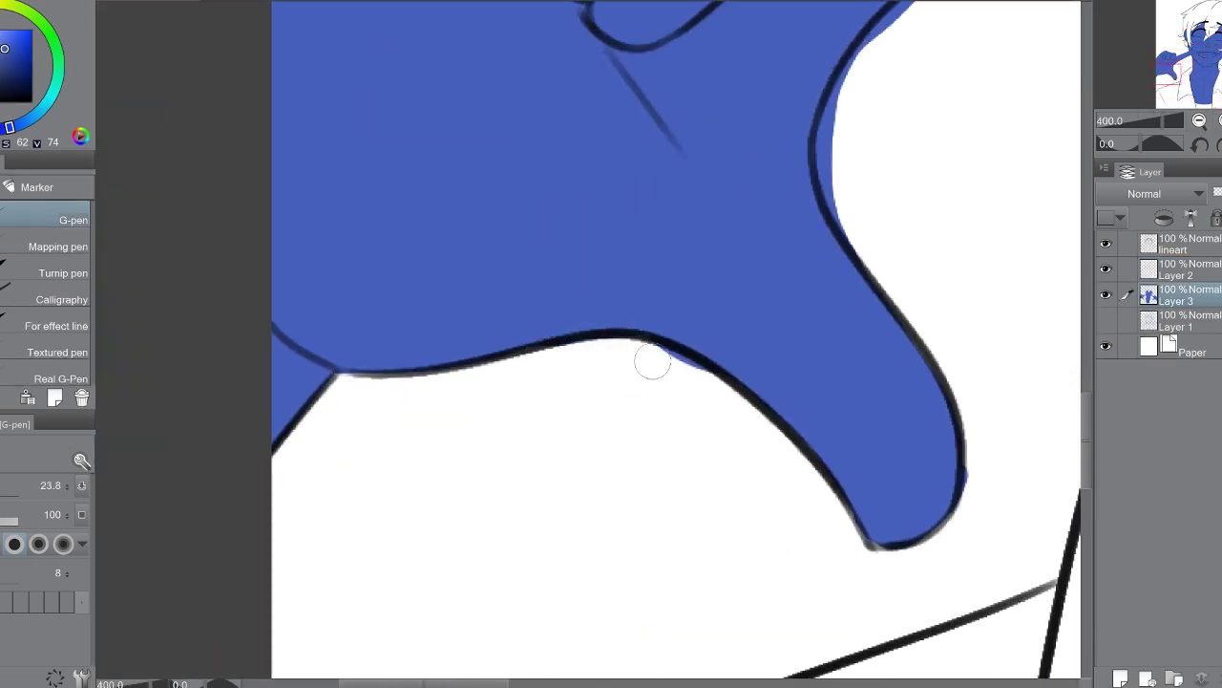
# Step: Erase the blue spilling past the lineart around the first hand's thumb, its pointing finger and the nearby ear
pyautogui.moveTo(655, 357); pyautogui.dragTo(669, 363)
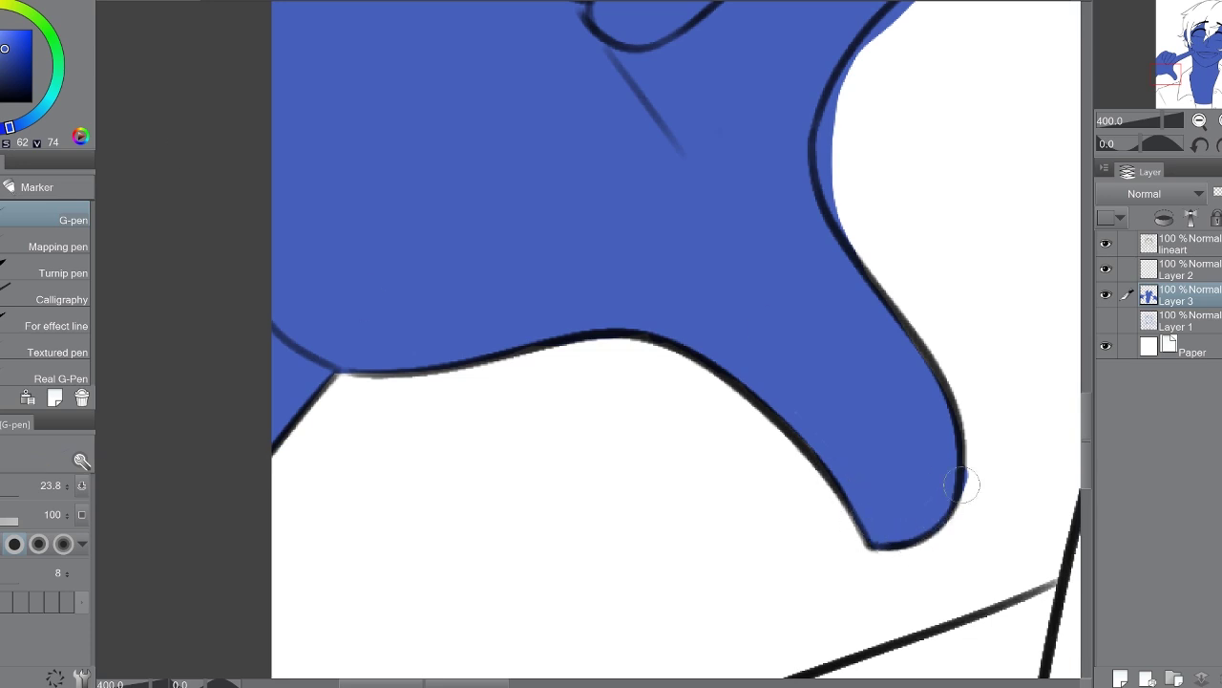
pyautogui.click(1199, 120)
pyautogui.moveTo(601, 431); pyautogui.dragTo(681, 295)
pyautogui.moveTo(1205, 54); pyautogui.dragTo(1201, 49)
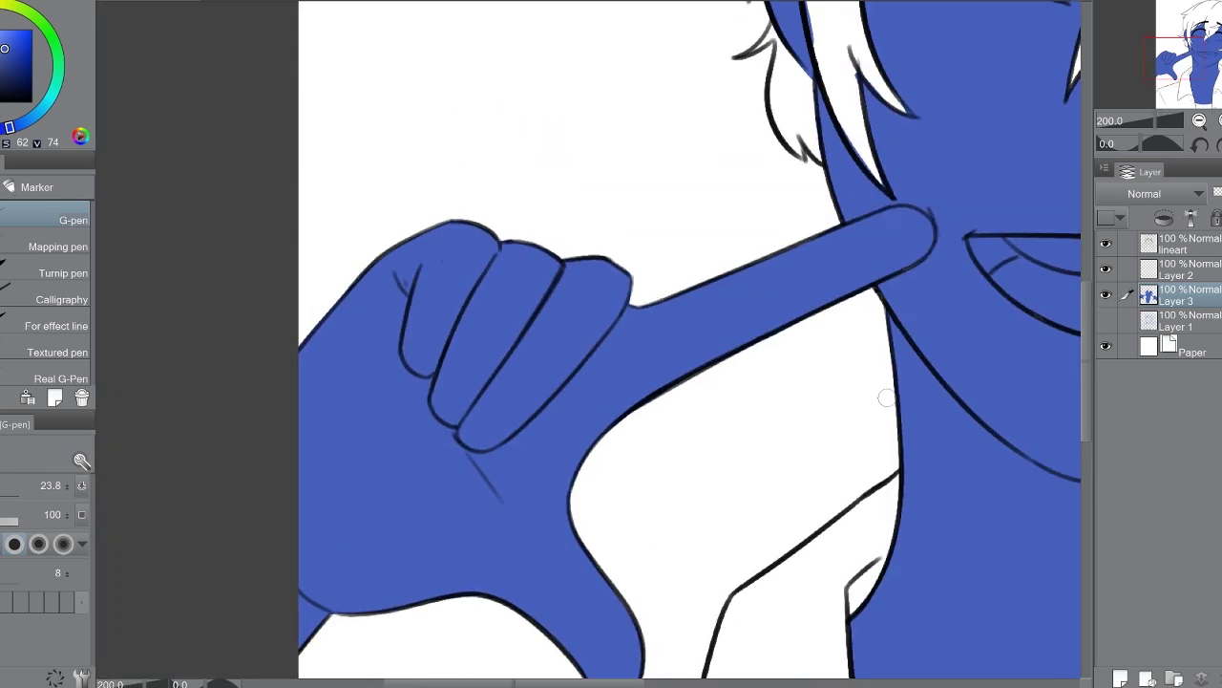
pyautogui.moveTo(1013, 130); pyautogui.dragTo(784, 417)
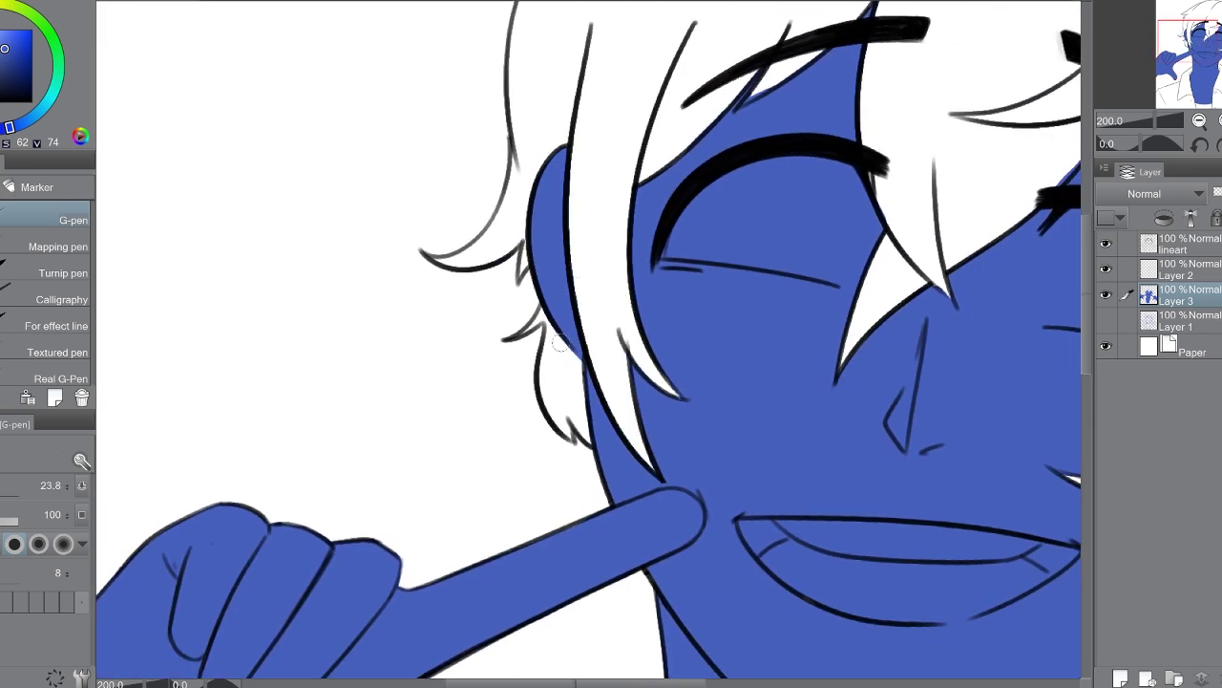
pyautogui.moveTo(744, 108); pyautogui.dragTo(517, 288)
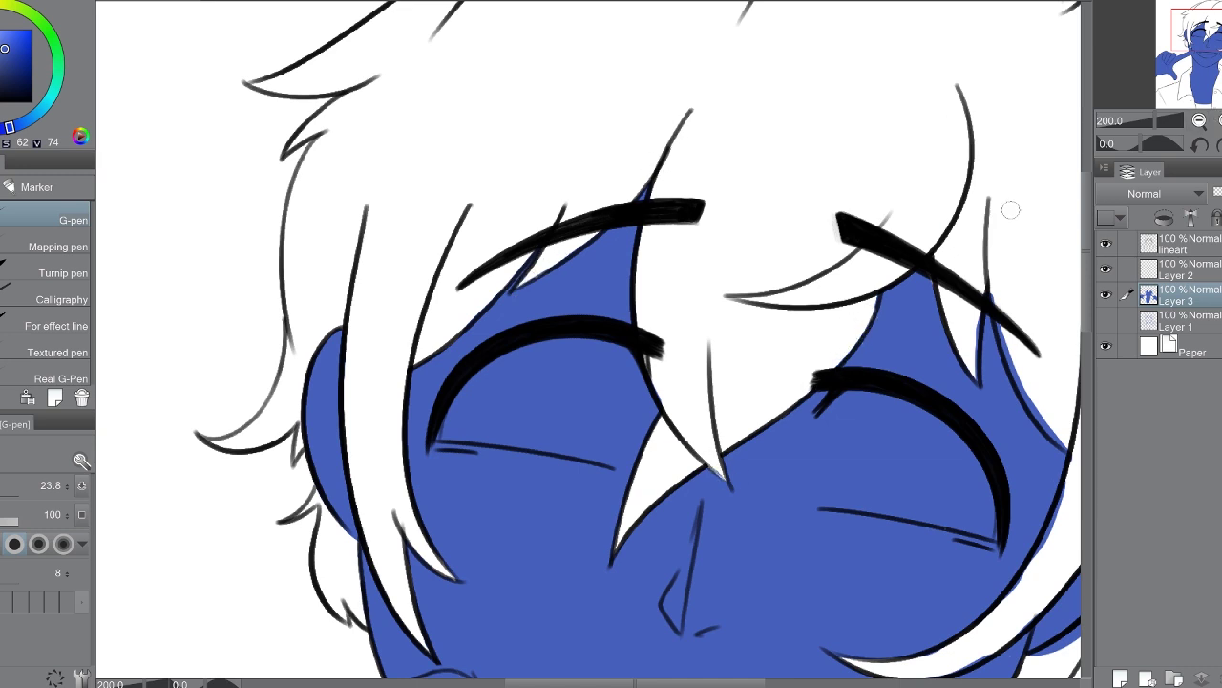
# Step: Erase the blue spilling past the lineart along the fringe, the long side lock, the other ear and the second hand
pyautogui.moveTo(790, 378); pyautogui.dragTo(403, 335)
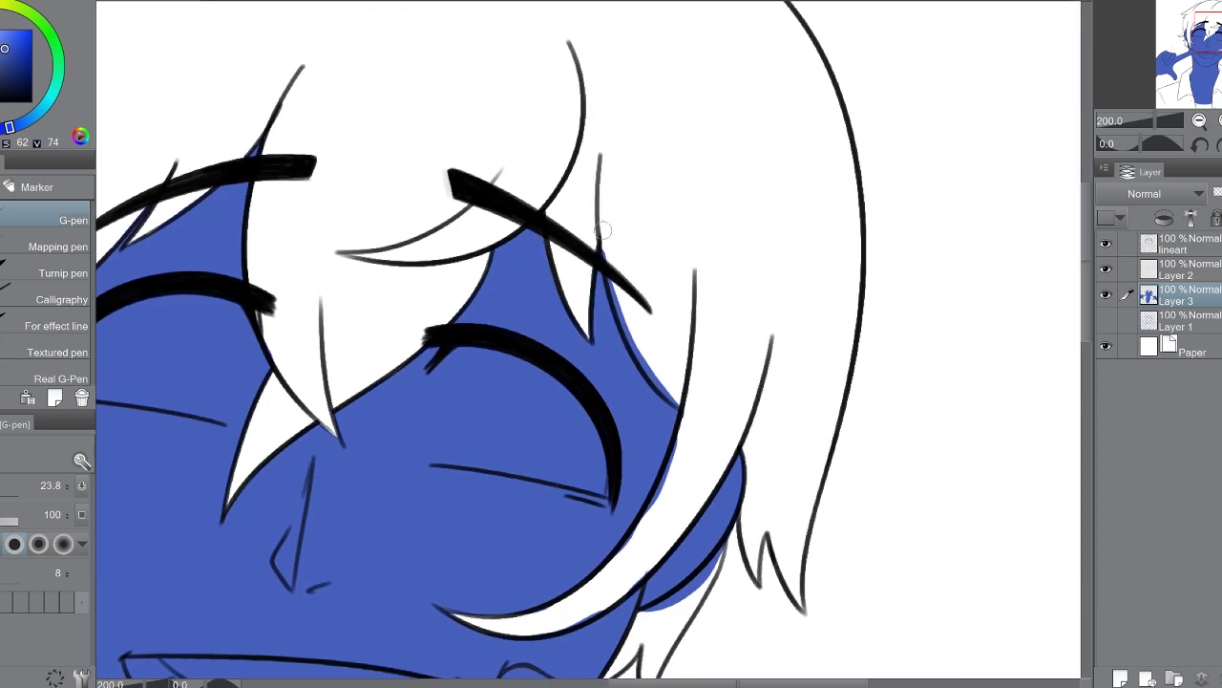
pyautogui.moveTo(605, 229); pyautogui.dragTo(626, 331)
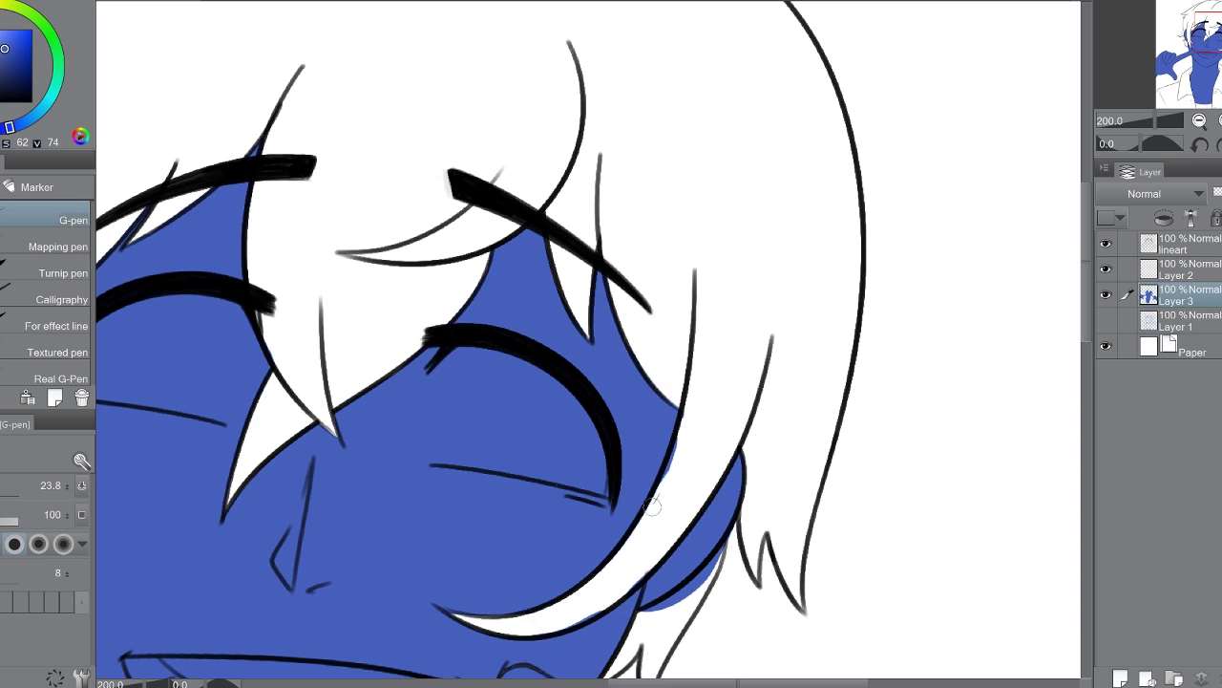
pyautogui.moveTo(441, 608); pyautogui.dragTo(528, 365)
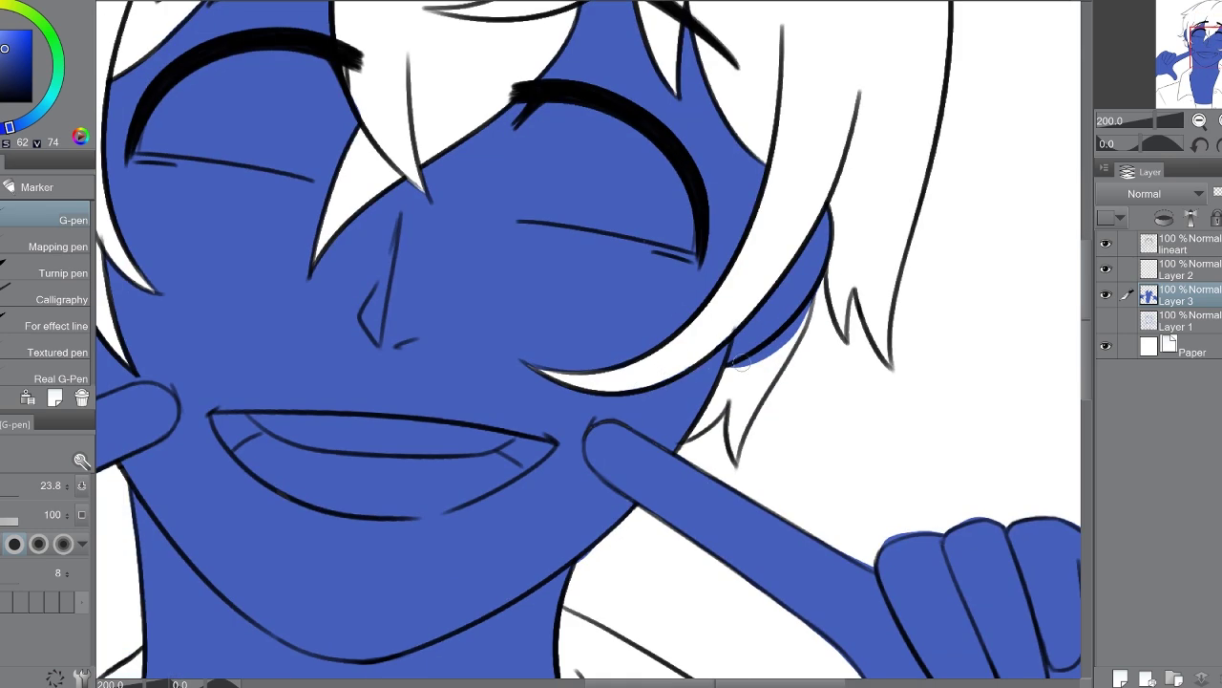
pyautogui.moveTo(742, 360); pyautogui.dragTo(811, 305)
pyautogui.moveTo(710, 367); pyautogui.dragTo(602, 159)
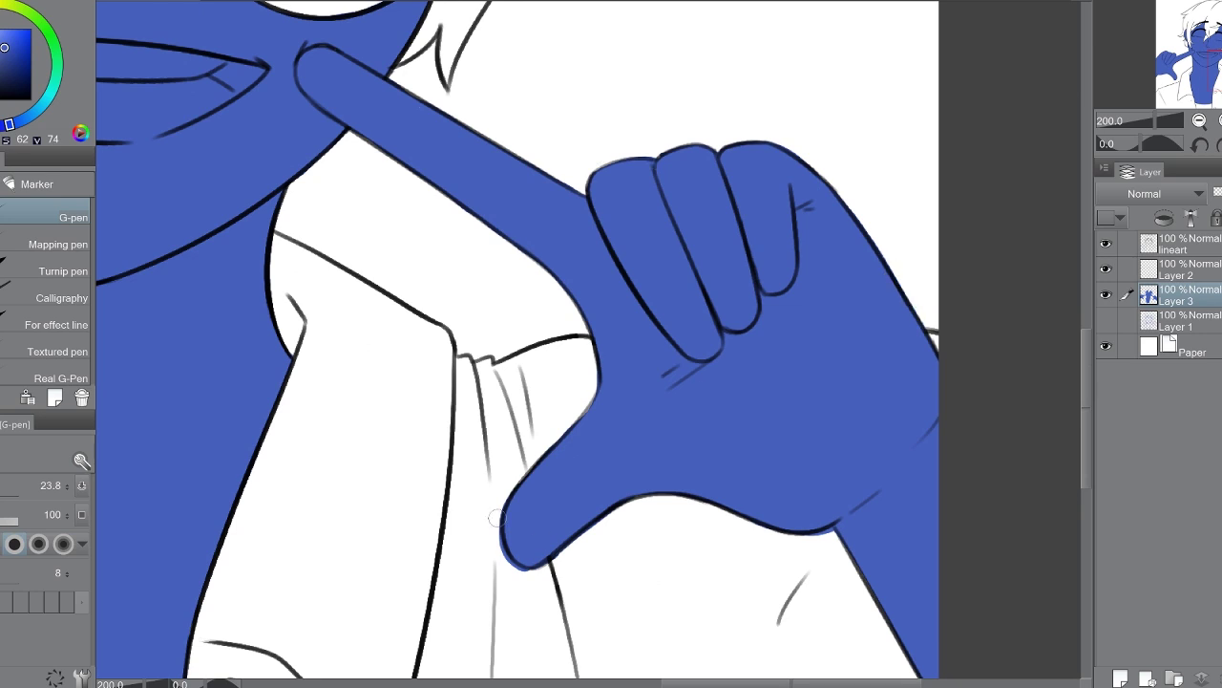
pyautogui.scroll(-5, 739, 256)
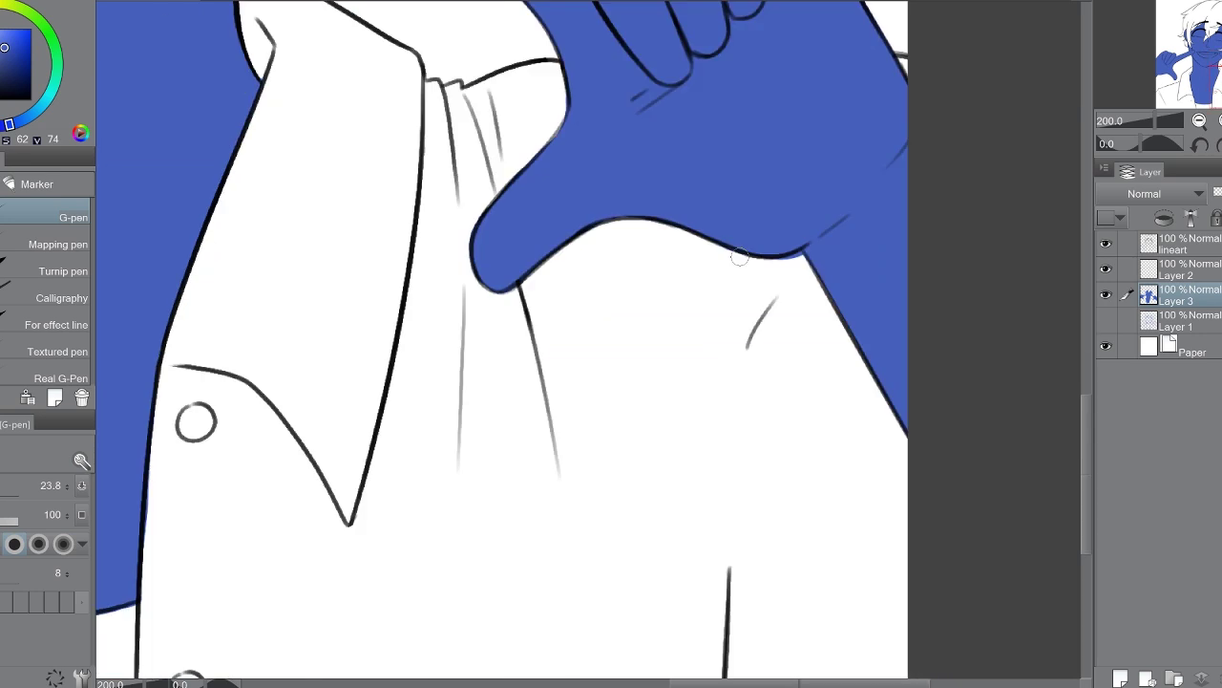
pyautogui.click(1196, 120)
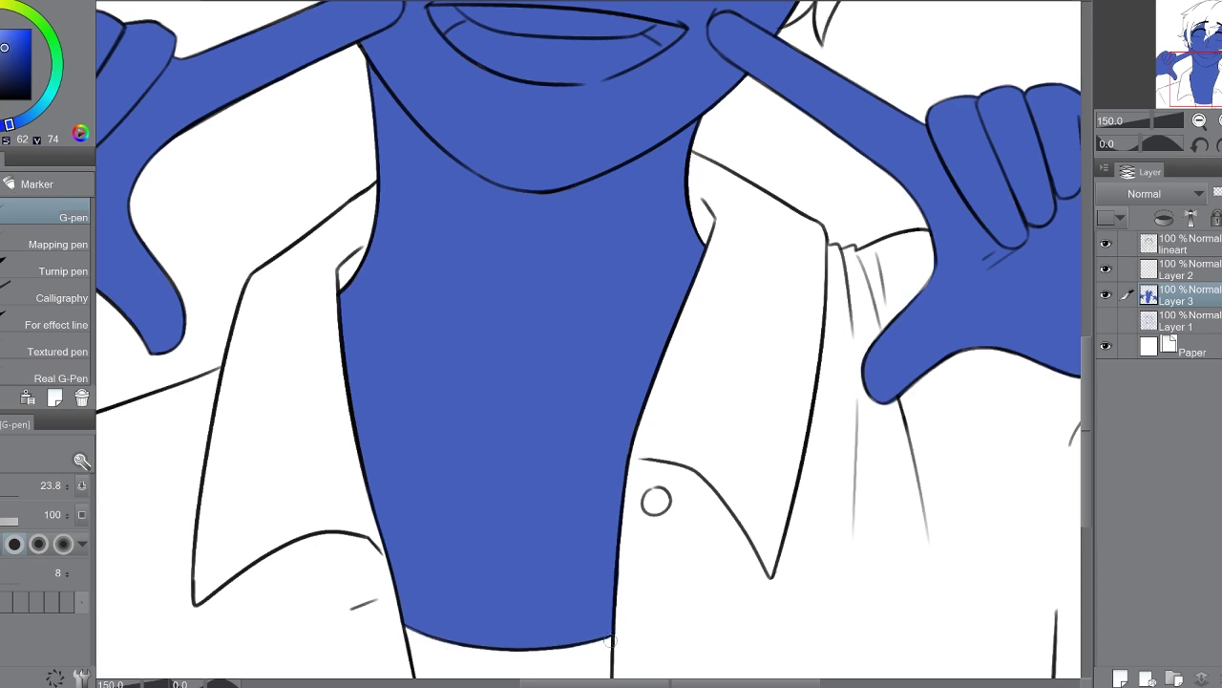
# Step: Sample the light skin tone from the other open canvas and recolour the whole blue base on Layer 3 with it
pyautogui.hotkey('ctrl', '0')
pyautogui.hotkey('ctrl', 'Tab')
pyautogui.keyDown('alt'); pyautogui.click(287, 357); pyautogui.keyUp('alt')
pyautogui.hotkey('ctrl', 'Tab')
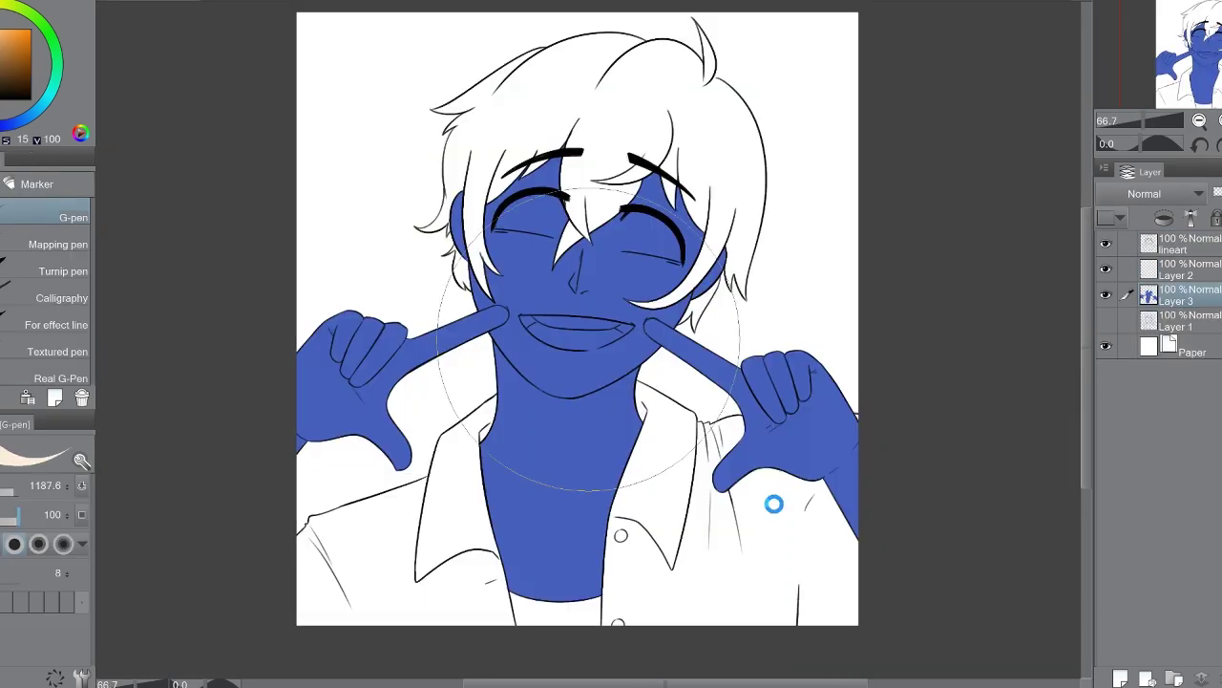
pyautogui.moveTo(773, 503)
pyautogui.mouseDown()
pyautogui.moveTo(545, 274)
pyautogui.moveTo(793, 249)
pyautogui.mouseUp()
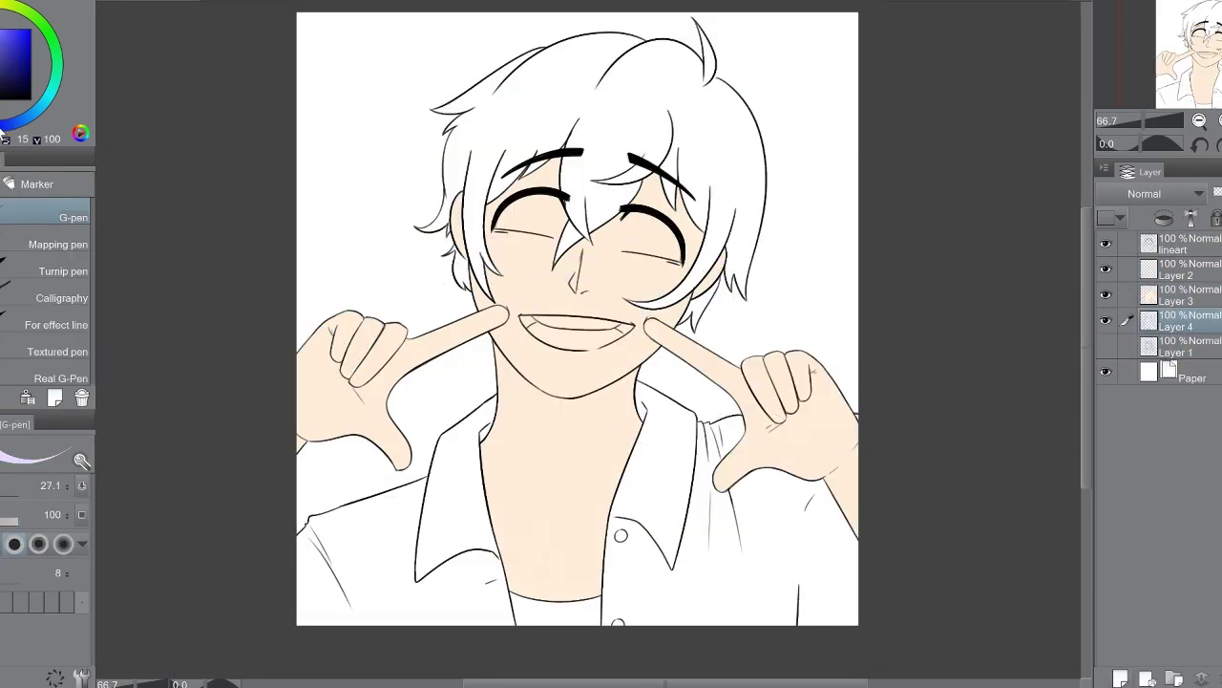
# Step: Block in the hair in dark blue on Layer 4 below the skin layer, covering the crown, the fringe and the outer hair tips
pyautogui.hotkey('ctrl', '+')
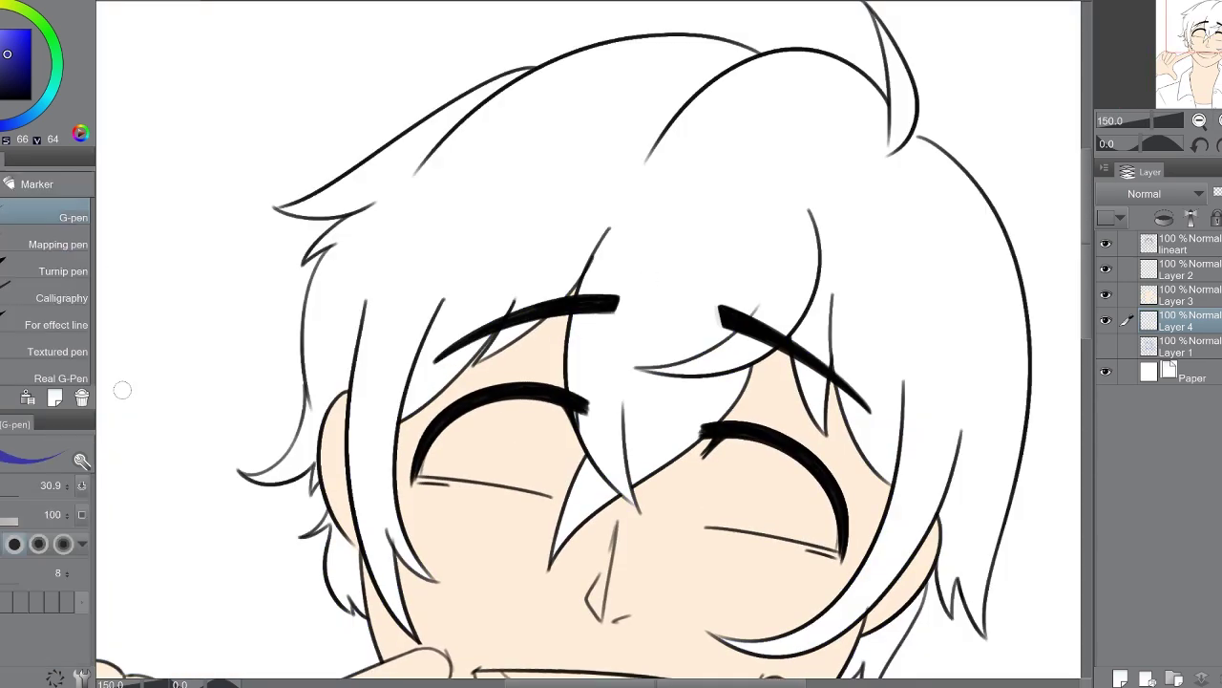
pyautogui.hotkey('ctrl', '-')
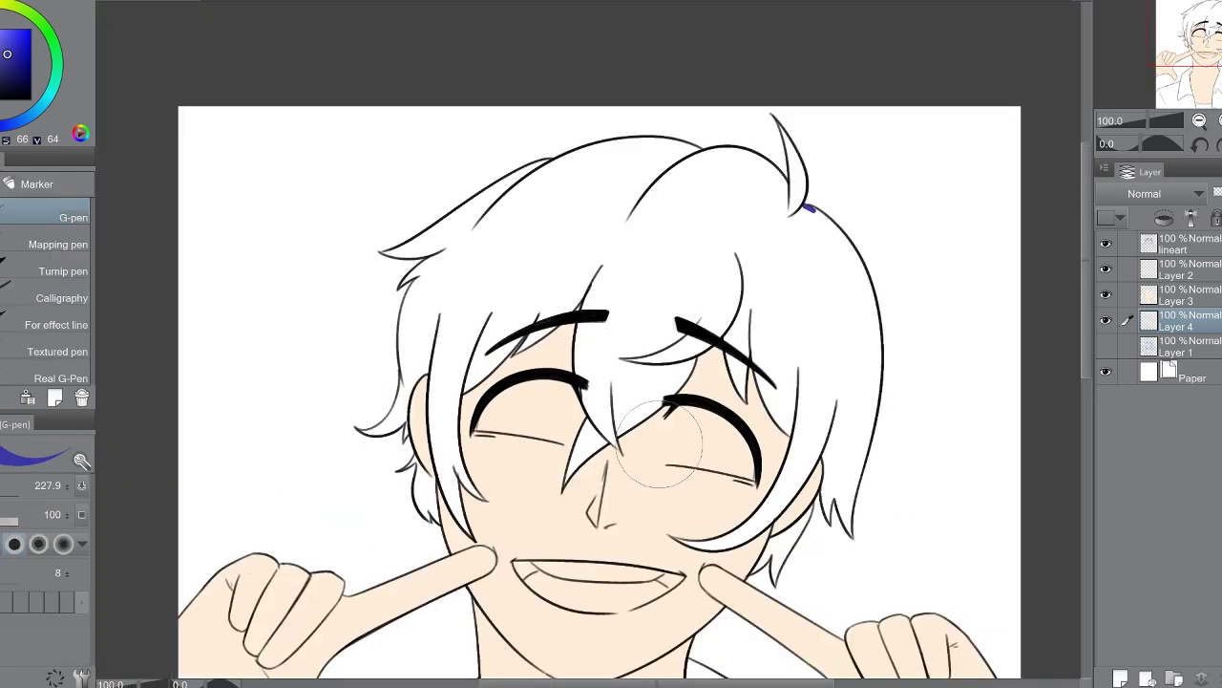
pyautogui.moveTo(668, 286)
pyautogui.mouseDown()
pyautogui.moveTo(507, 272)
pyautogui.moveTo(726, 515)
pyautogui.moveTo(810, 333)
pyautogui.moveTo(793, 553)
pyautogui.moveTo(827, 474)
pyautogui.mouseUp()
pyautogui.moveTo(401, 430)
pyautogui.mouseDown()
pyautogui.moveTo(430, 506)
pyautogui.moveTo(401, 448)
pyautogui.moveTo(349, 415)
pyautogui.moveTo(401, 444)
pyautogui.moveTo(534, 191)
pyautogui.moveTo(688, 205)
pyautogui.mouseUp()
pyautogui.scroll(4, 587, 339)
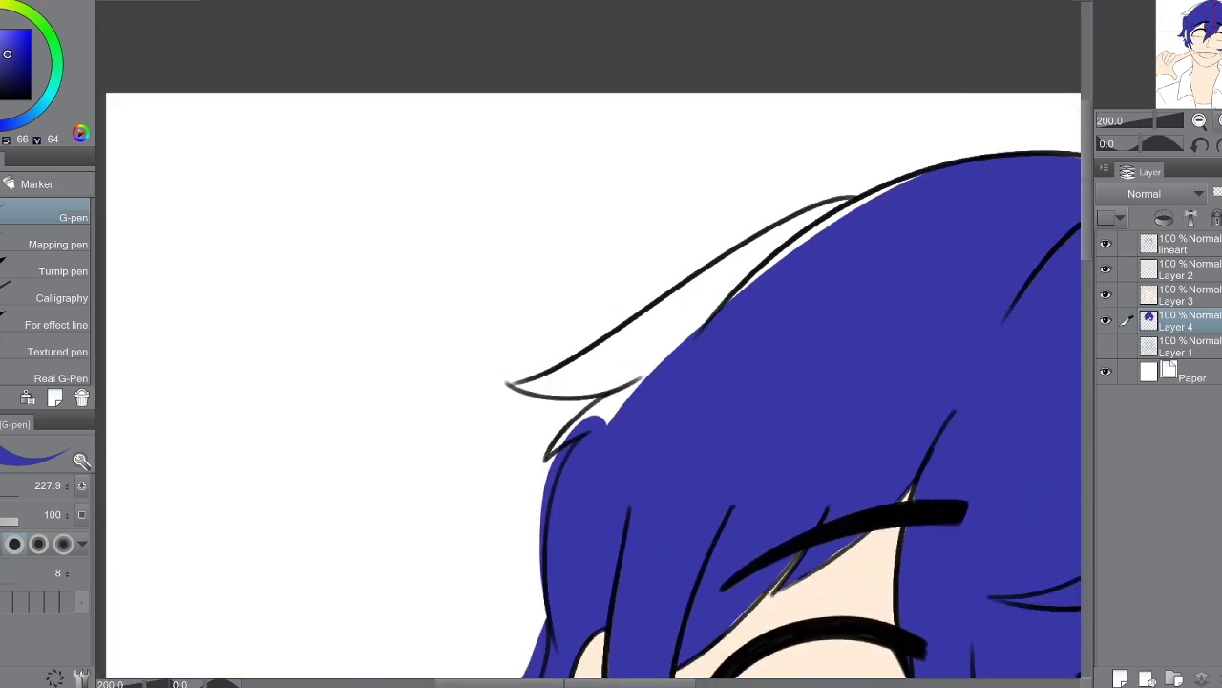
pyautogui.moveTo(587, 339)
pyautogui.mouseDown()
pyautogui.moveTo(711, 387)
pyautogui.moveTo(573, 388)
pyautogui.moveTo(516, 418)
pyautogui.moveTo(647, 349)
pyautogui.moveTo(573, 401)
pyautogui.moveTo(682, 258)
pyautogui.moveTo(641, 234)
pyautogui.mouseUp()
pyautogui.scroll(-5, 642, 234)
# Step: Erase the skin colour overlapping the fringe and side locks on Layer 3 so it follows the hair lineart
pyautogui.click(1189, 294)
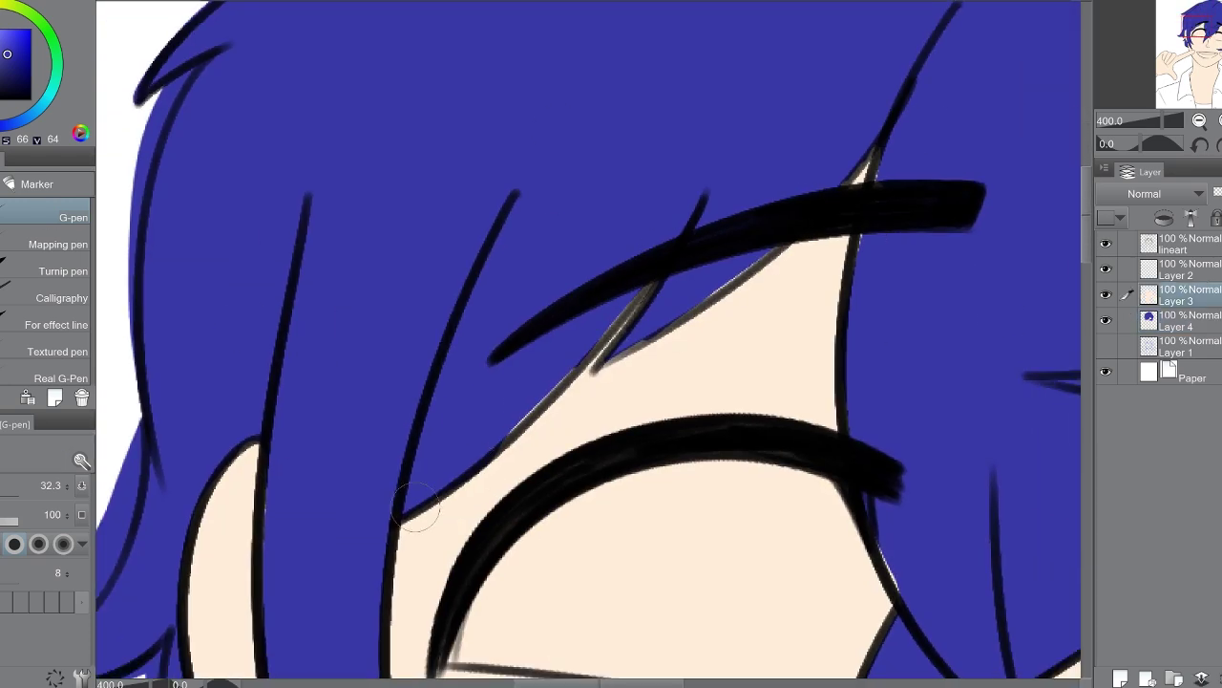
pyautogui.moveTo(778, 246); pyautogui.dragTo(594, 373)
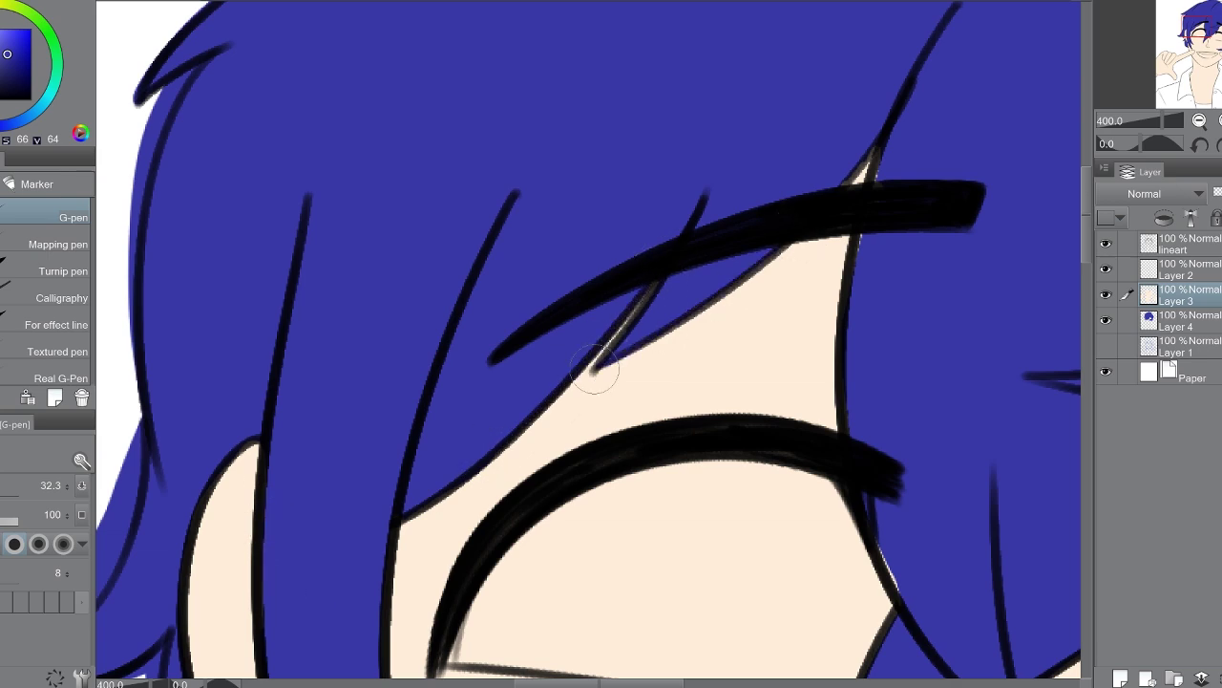
pyautogui.hotkey('ctrl', '-')
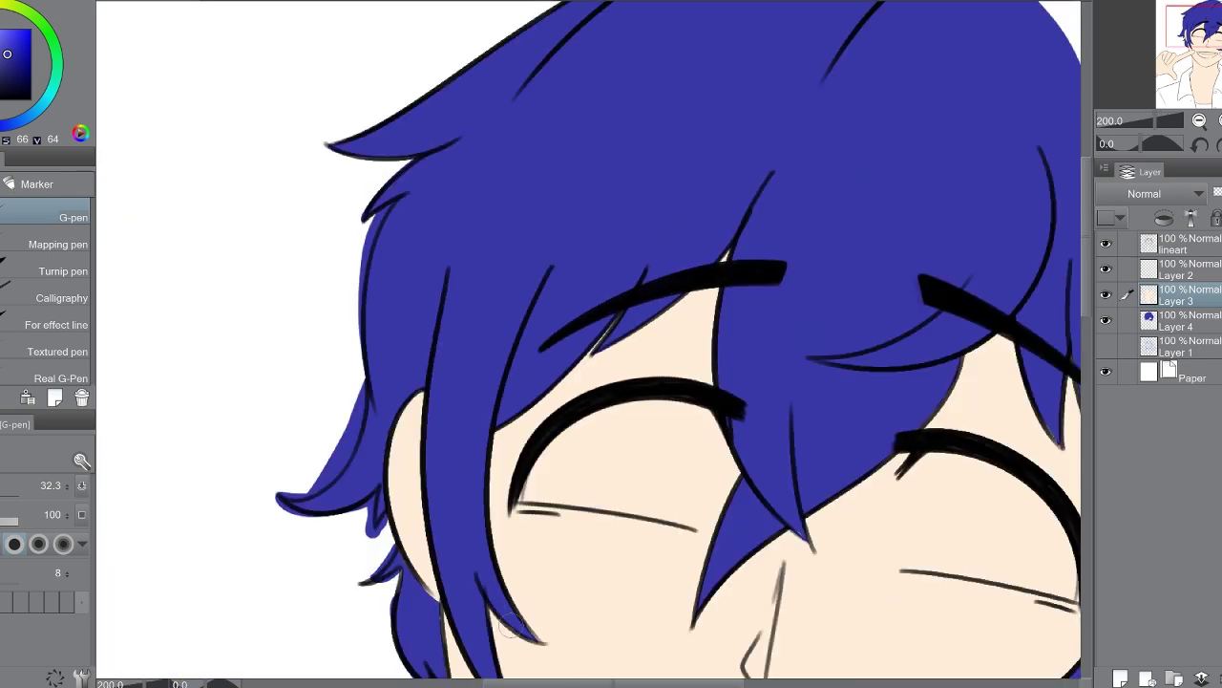
pyautogui.moveTo(511, 597); pyautogui.dragTo(353, 474)
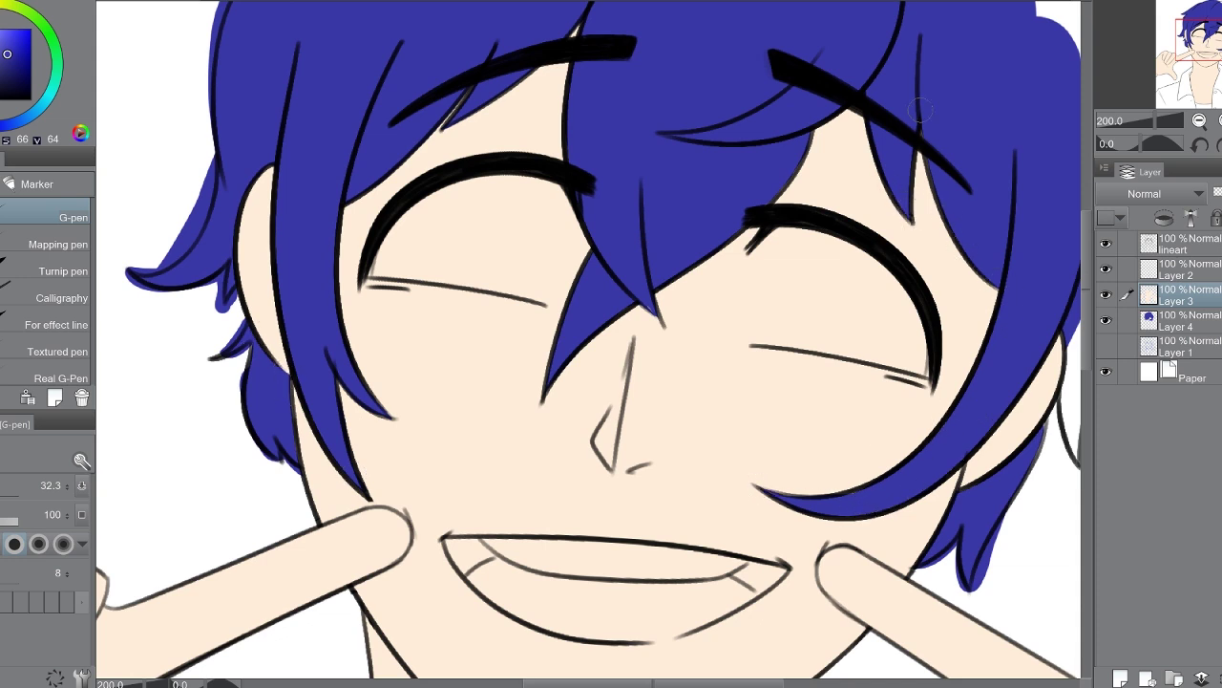
pyautogui.click(1199, 122)
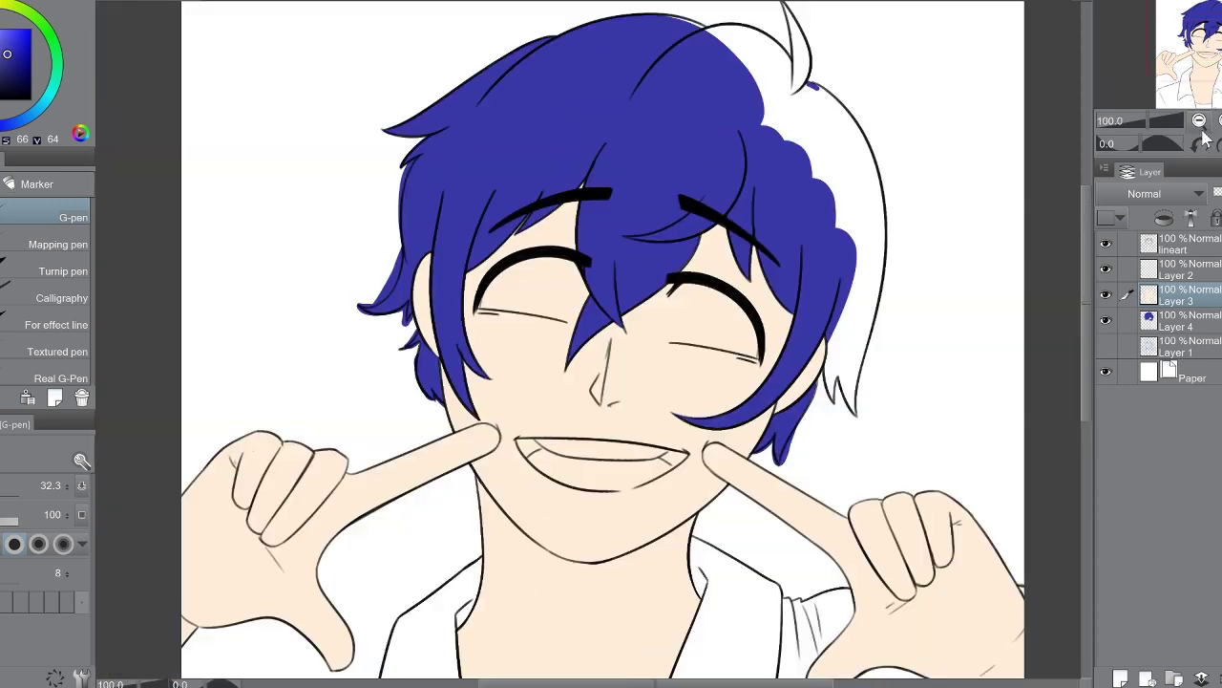
# Step: Fill the remaining white side of the hair and the upright strand on top with dark blue on Layer 4
pyautogui.click(1184, 321)
pyautogui.click(1219, 122)
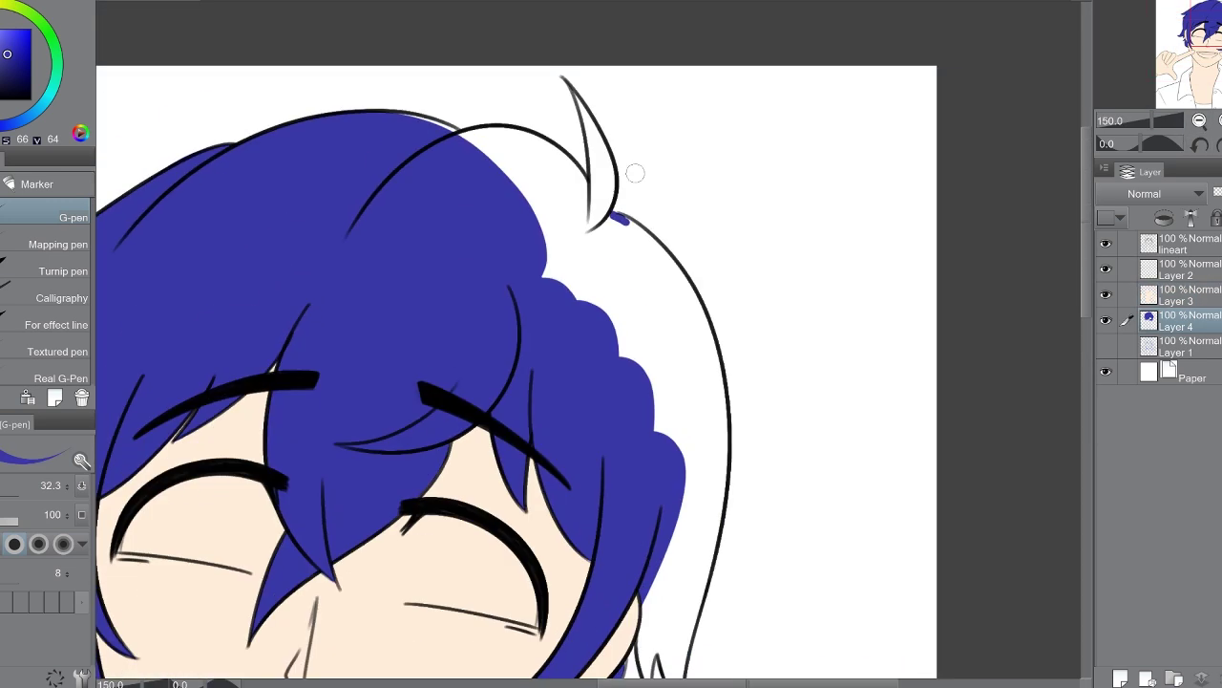
pyautogui.press('g')
pyautogui.click(571, 88)
pyautogui.press('p')
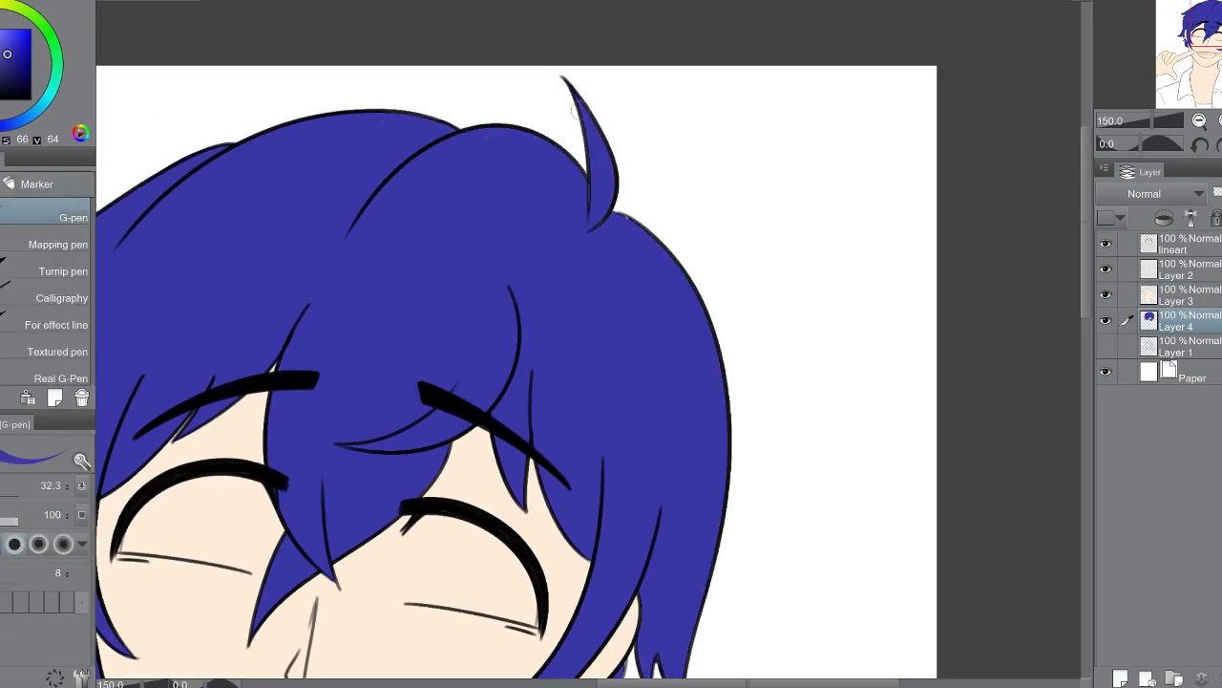
# Step: Clean up the dark blue base on Layer 4 along the hair tips behind the ear on the image's right so it follows the lineart
pyautogui.click(1218, 121)
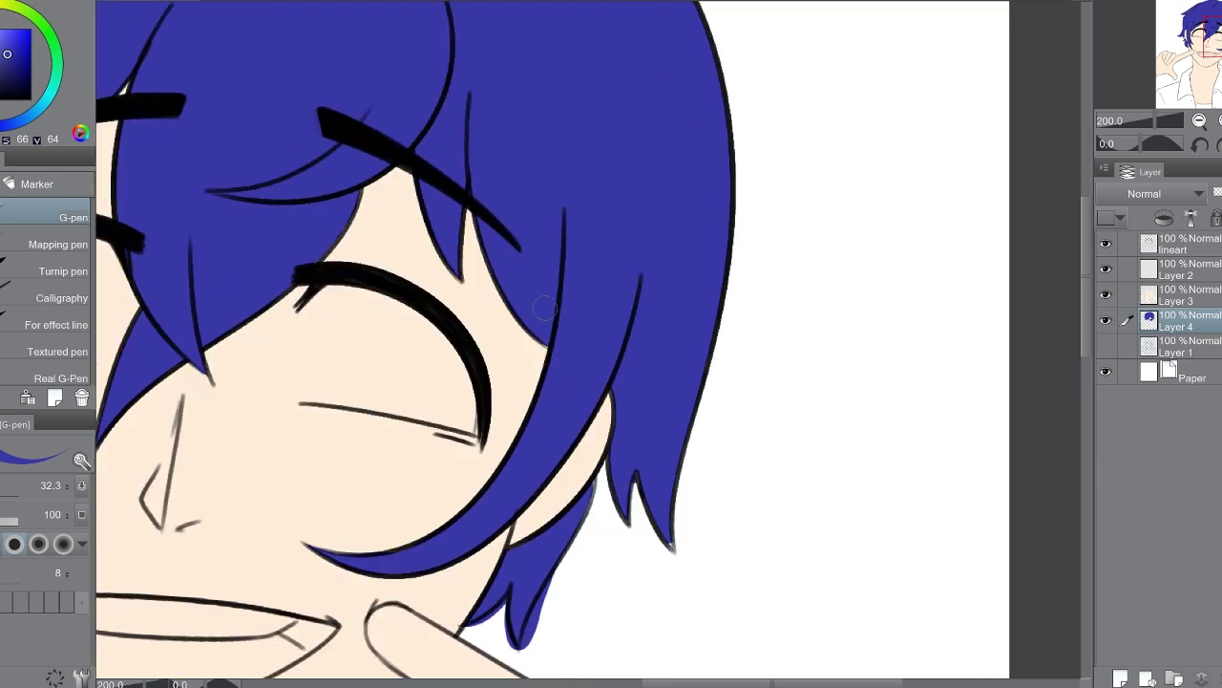
pyautogui.click(1218, 121)
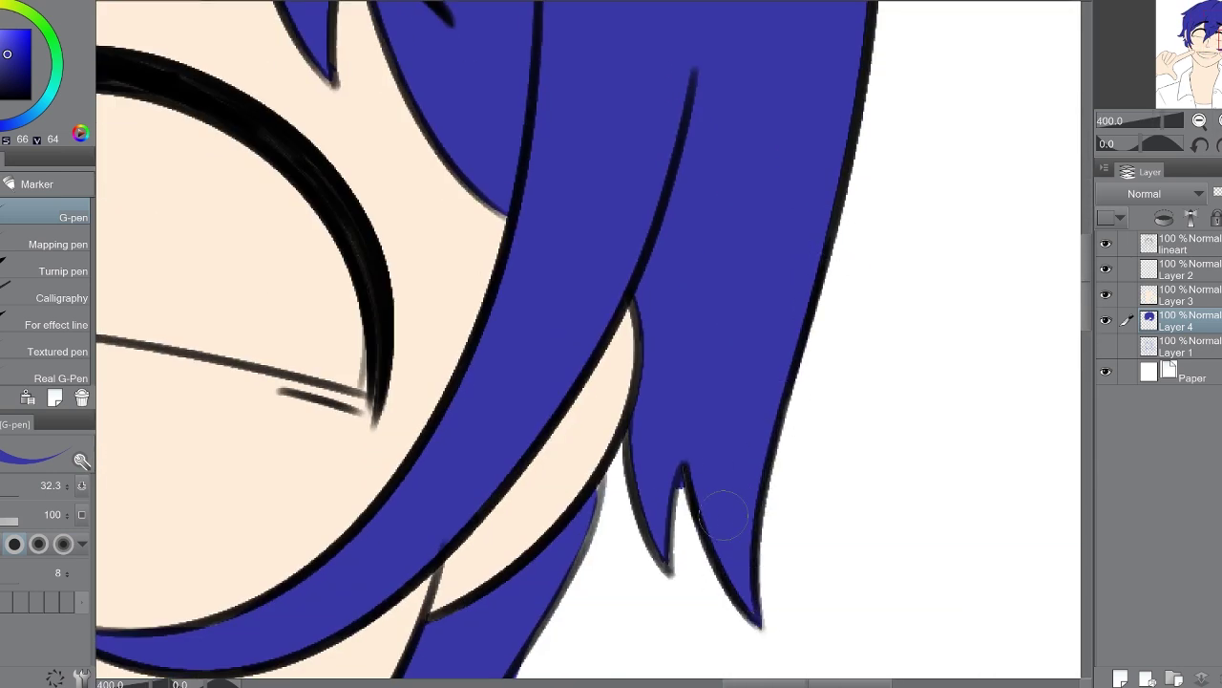
pyautogui.moveTo(520, 480); pyautogui.dragTo(644, 270)
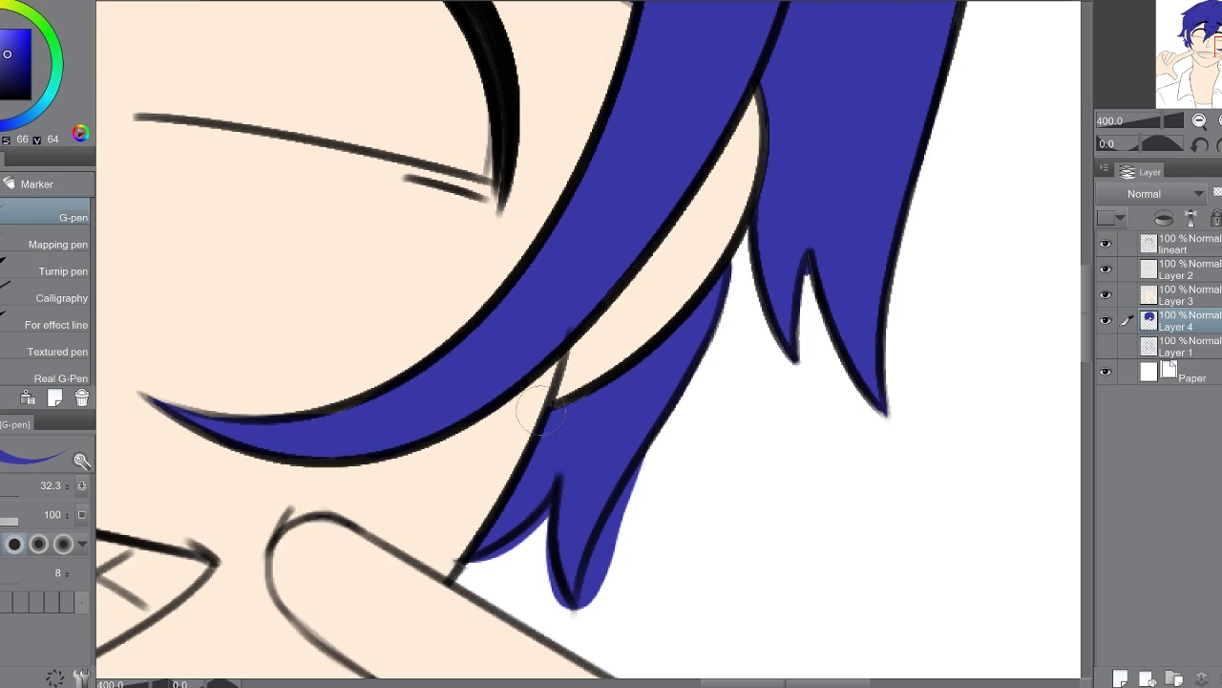
pyautogui.moveTo(542, 567); pyautogui.dragTo(482, 554)
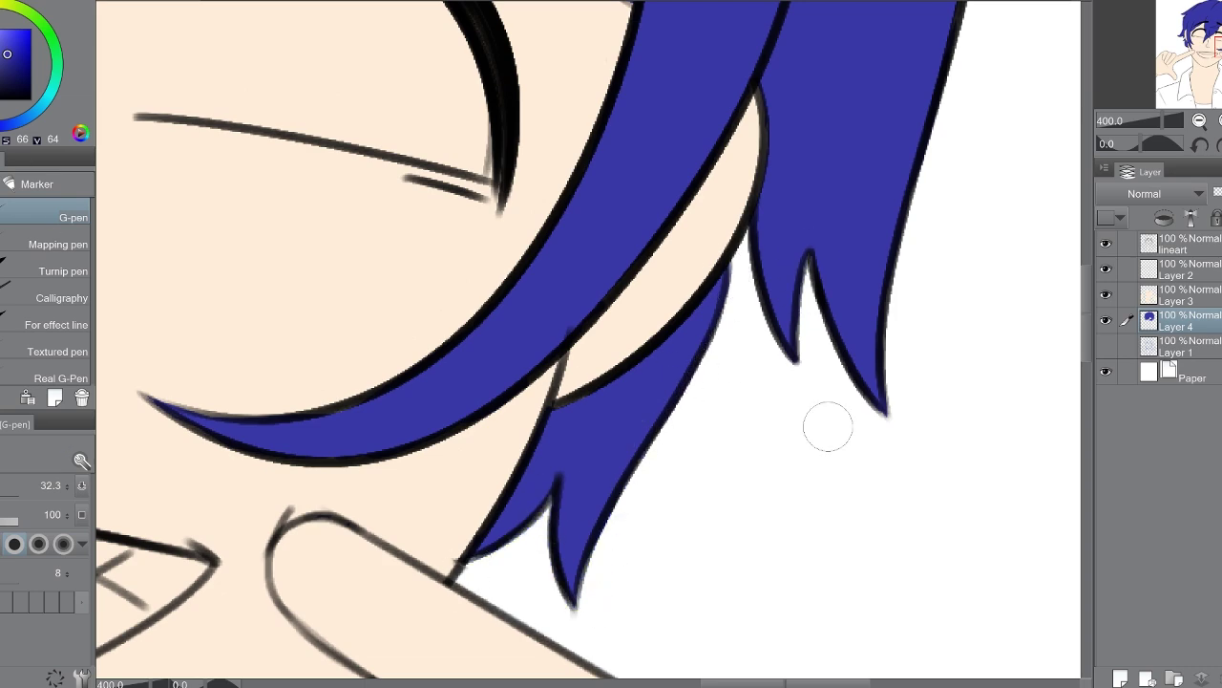
# Step: Erase the blue overspill on Layer 4 around the outward-flicking hair tips beside the ear on the image's left
pyautogui.scroll(-3, 828, 427)
pyautogui.moveTo(843, 163); pyautogui.dragTo(1079, 124)
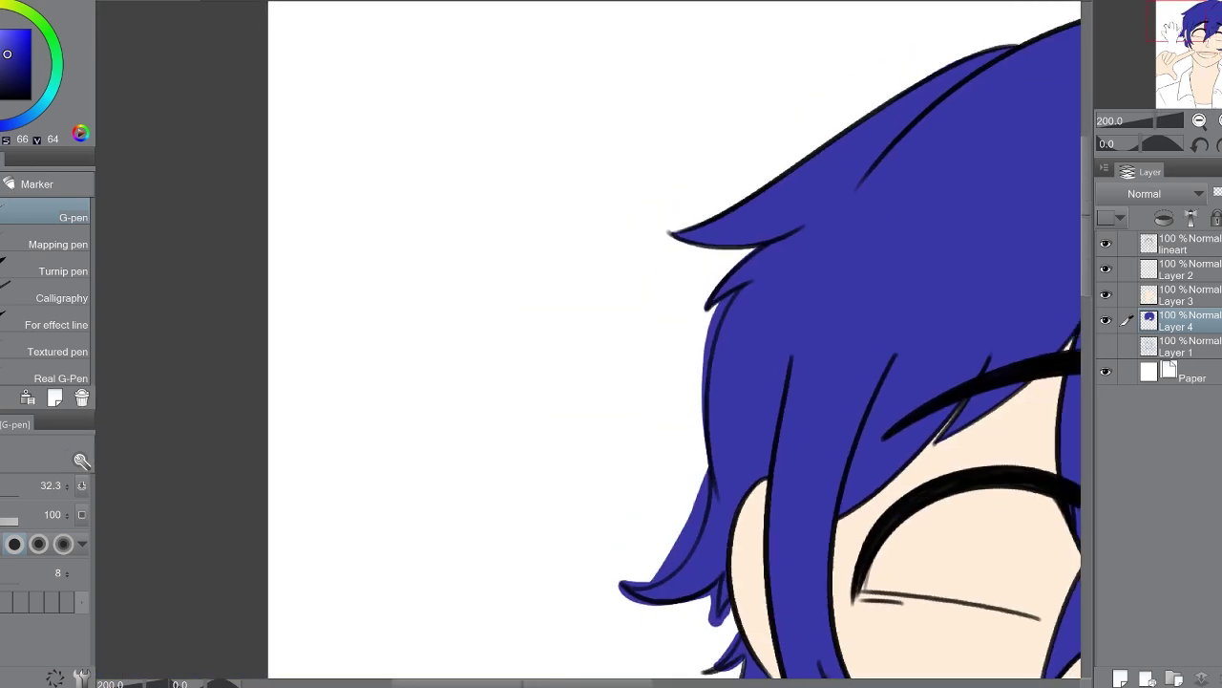
pyautogui.scroll(3, 592, 541)
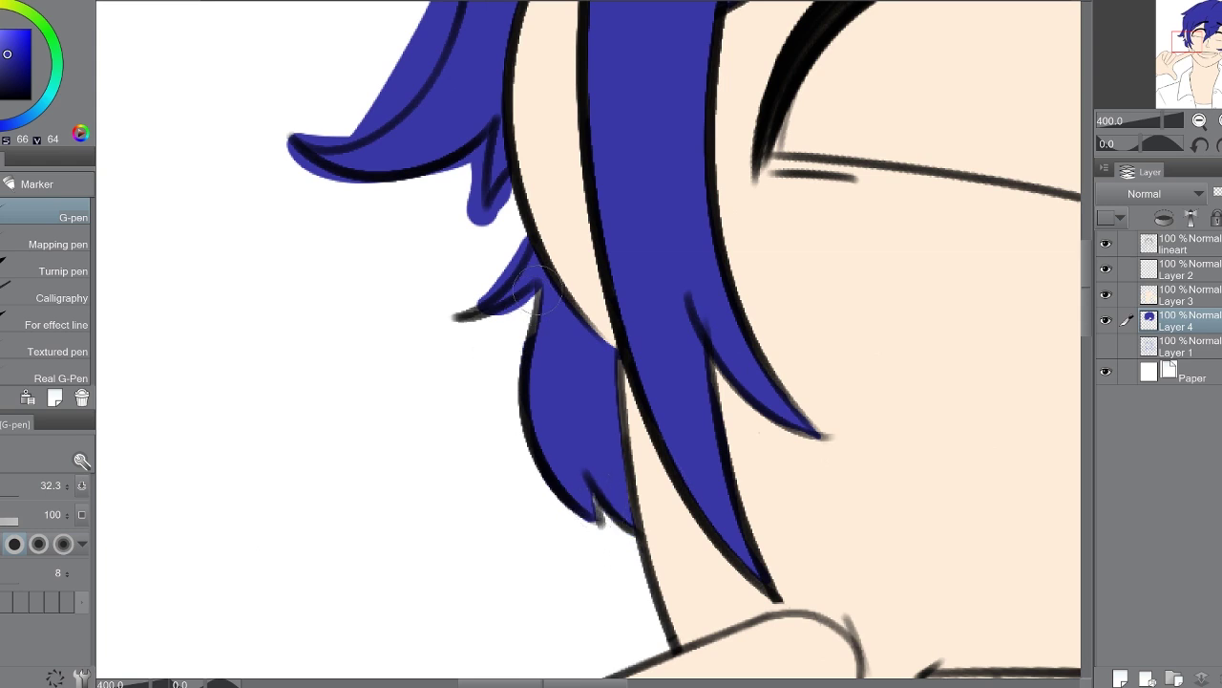
pyautogui.moveTo(538, 291); pyautogui.dragTo(506, 303)
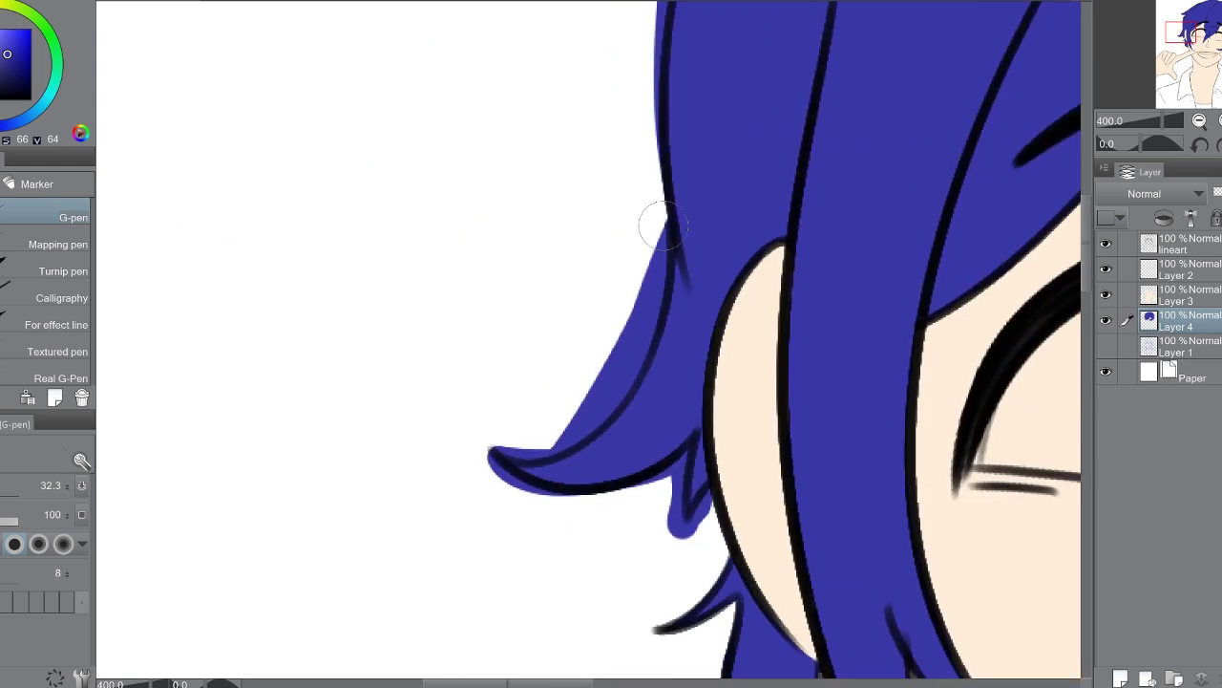
pyautogui.moveTo(655, 213)
pyautogui.mouseDown()
pyautogui.moveTo(519, 446)
pyautogui.moveTo(579, 409)
pyautogui.moveTo(488, 458)
pyautogui.moveTo(640, 493)
pyautogui.moveTo(685, 522)
pyautogui.mouseUp()
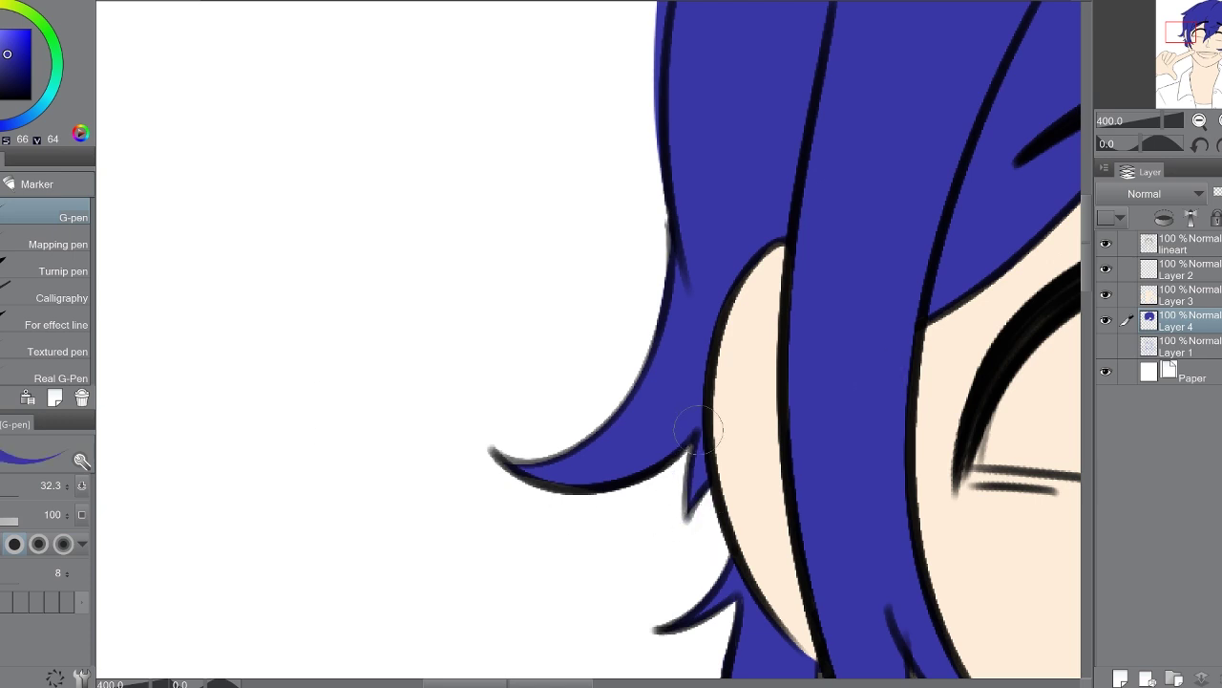
# Step: Block in the whole shirt in purple on Layer 5 below the hair layer, covering the collar, shoulders and sleeves
pyautogui.moveTo(1117, 105); pyautogui.dragTo(1113, 99)
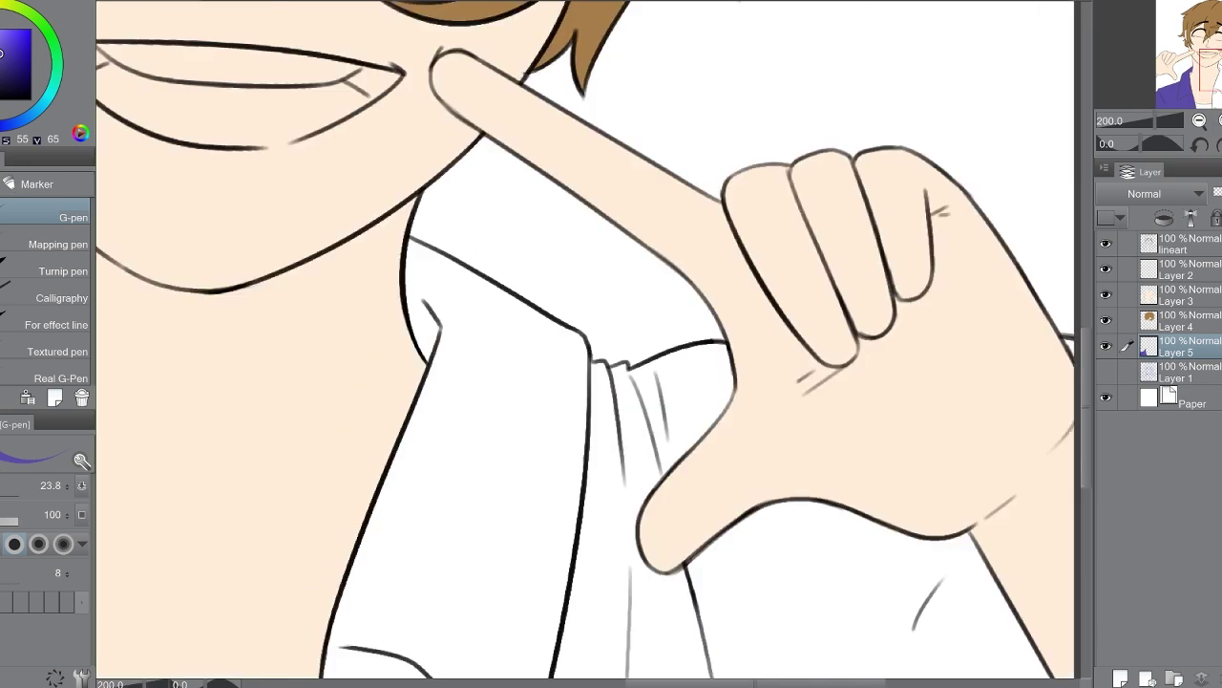
pyautogui.moveTo(626, 386); pyautogui.dragTo(772, 365)
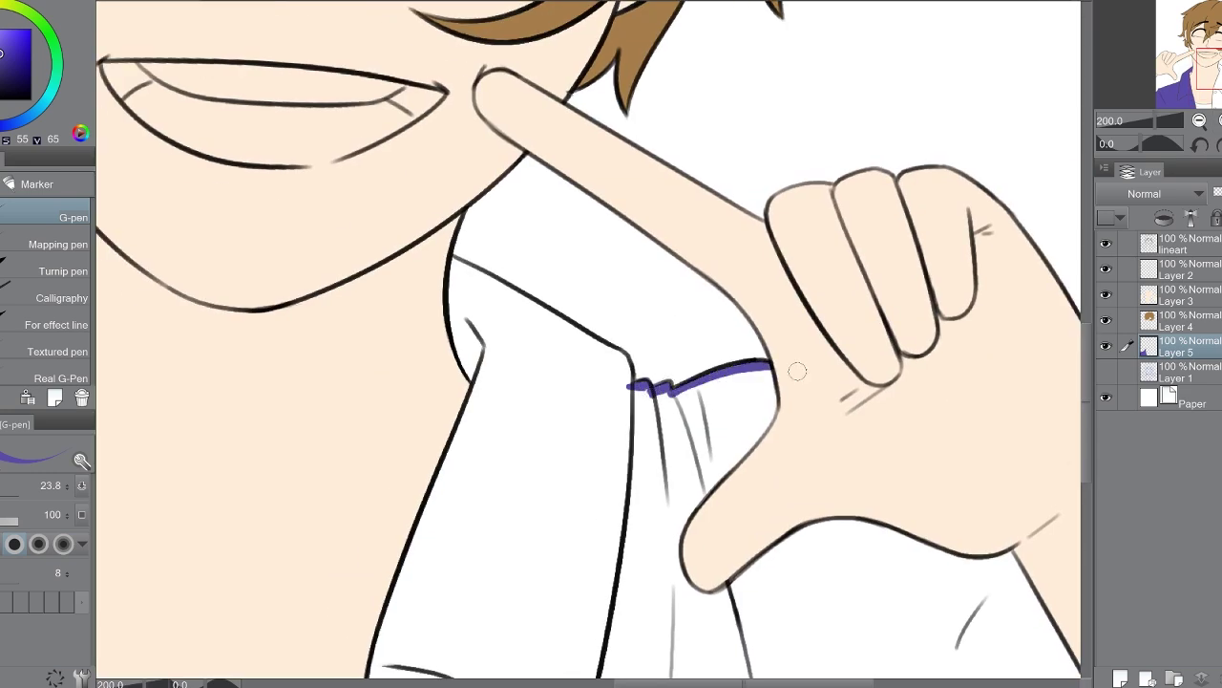
pyautogui.moveTo(451, 258); pyautogui.dragTo(596, 336)
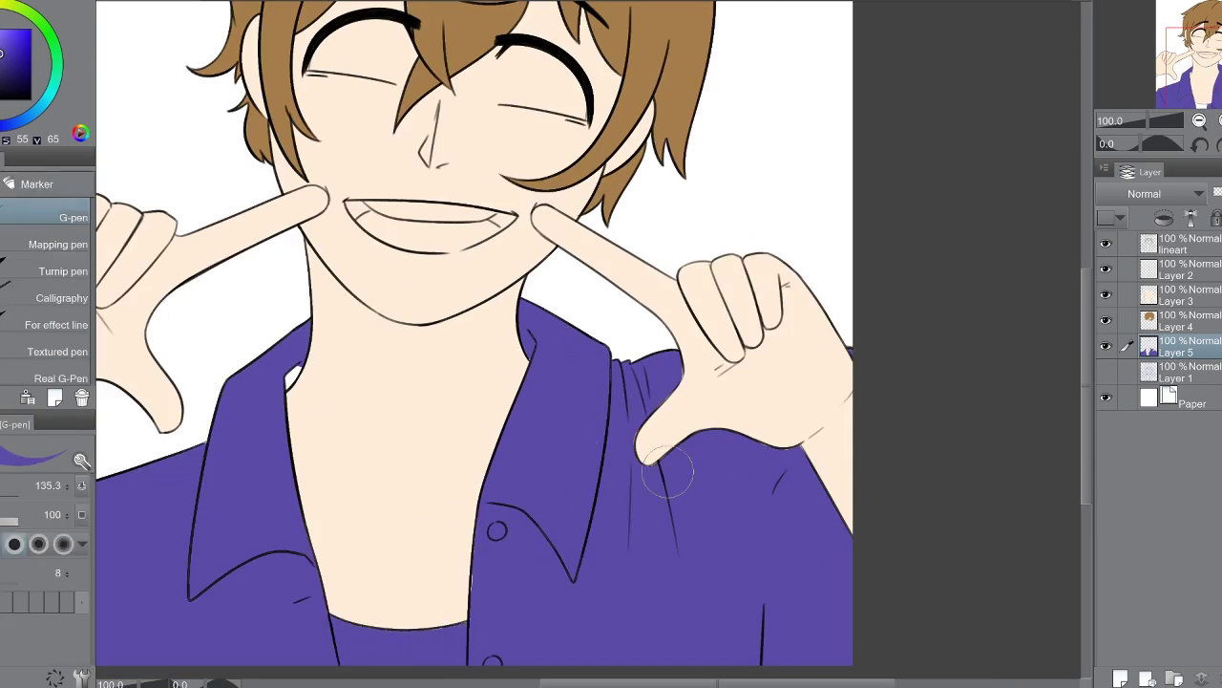
pyautogui.moveTo(535, 373); pyautogui.dragTo(777, 323)
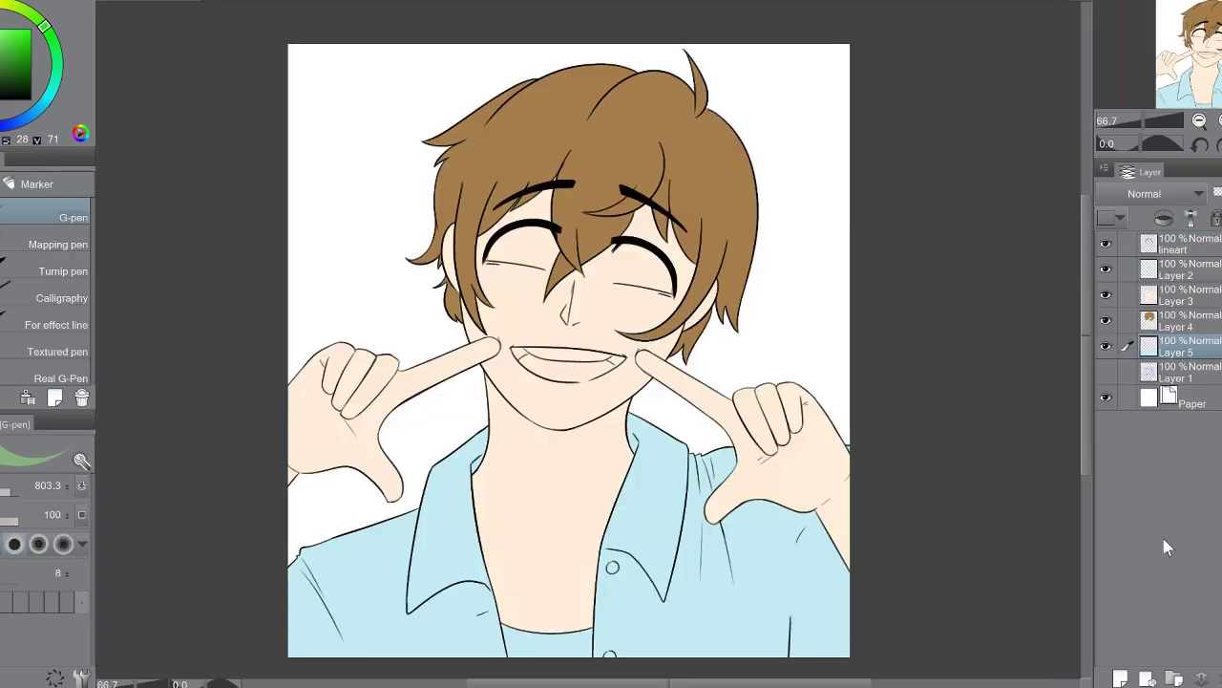
# Step: Colour the undershirt at the neckline green on Layer 6, clipped to the light blue shirt layer
pyautogui.scroll(6, 581, 333)
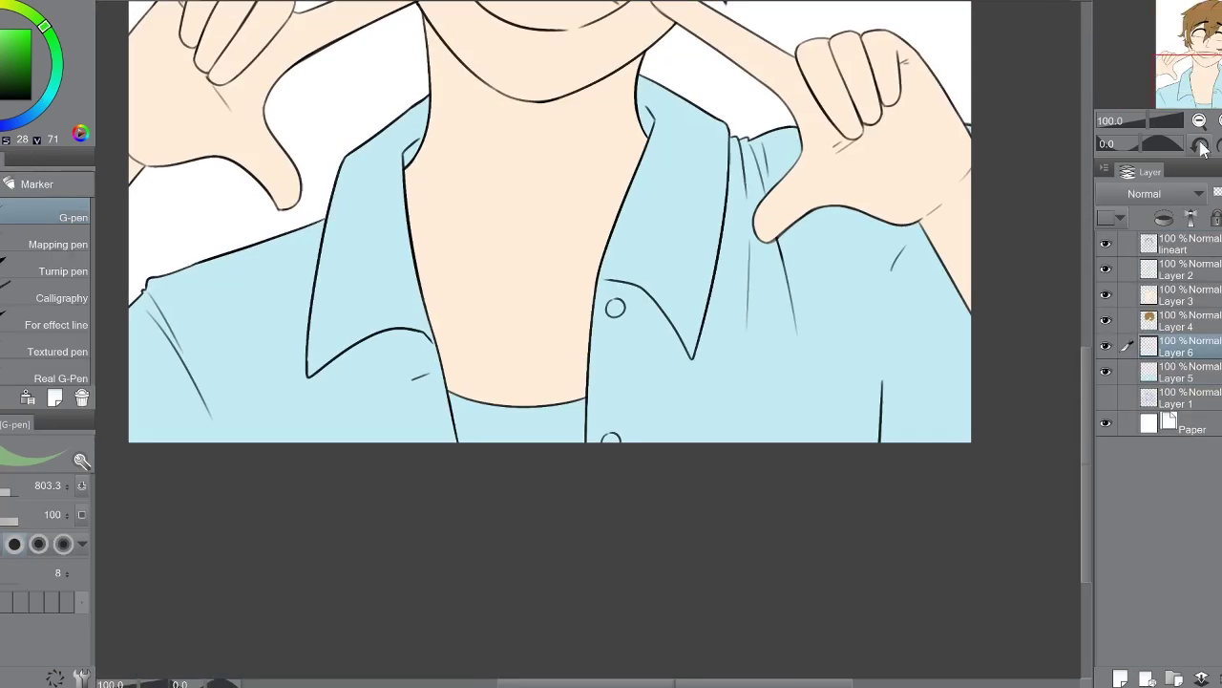
pyautogui.moveTo(569, 464)
pyautogui.mouseDown()
pyautogui.moveTo(571, 522)
pyautogui.moveTo(477, 566)
pyautogui.moveTo(317, 435)
pyautogui.moveTo(327, 526)
pyautogui.mouseUp()
pyautogui.click(1199, 121)
pyautogui.click(1199, 120)
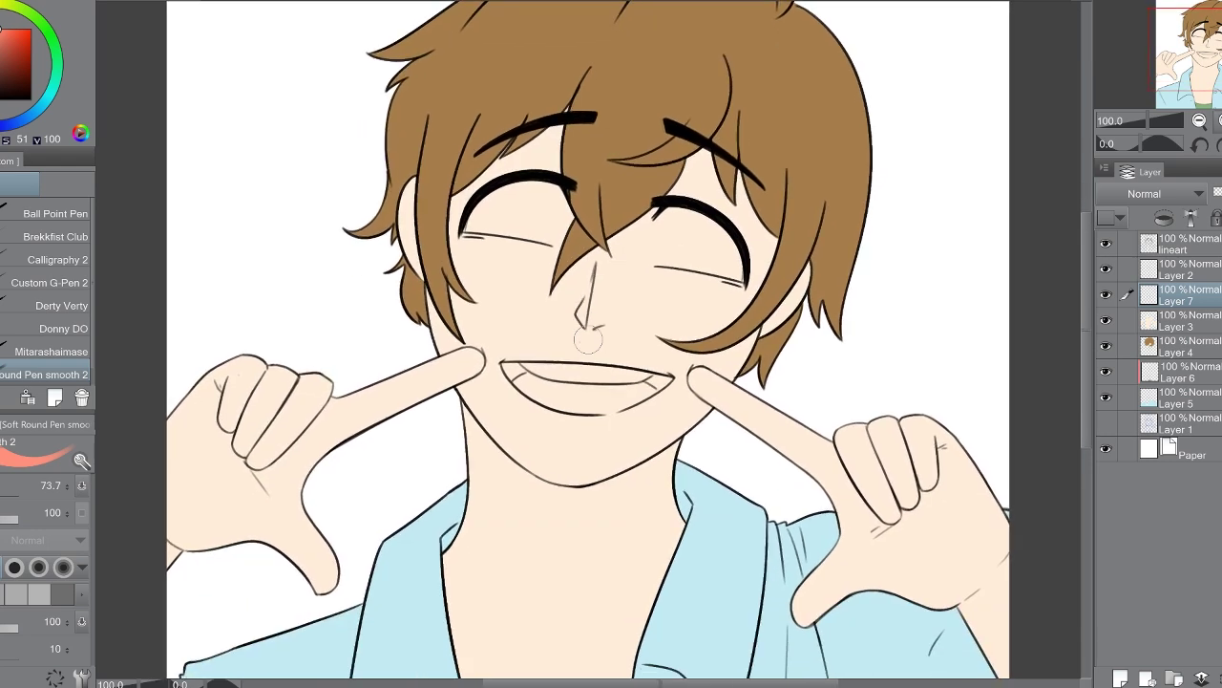
# Step: Shade the jaw and ear on the image's right in salmon with Soft Round Pen smooth 2 on clipped Layer 7, at 61% layer opacity
pyautogui.scroll(1, 587, 339)
pyautogui.moveTo(850, 320); pyautogui.dragTo(654, 540)
pyautogui.moveTo(823, 353); pyautogui.dragTo(640, 549)
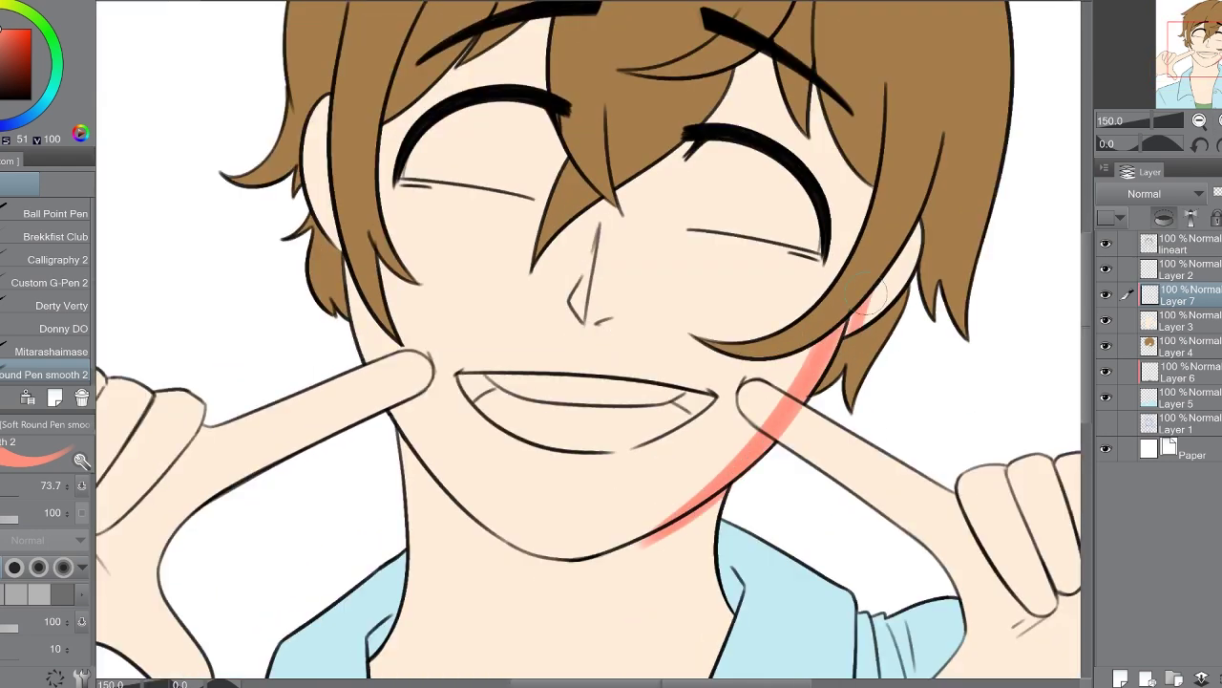
pyautogui.moveTo(916, 229); pyautogui.dragTo(819, 361)
pyautogui.hotkey('ctrl', 'z')
pyautogui.press('-')
pyautogui.moveTo(793, 306); pyautogui.dragTo(884, 583)
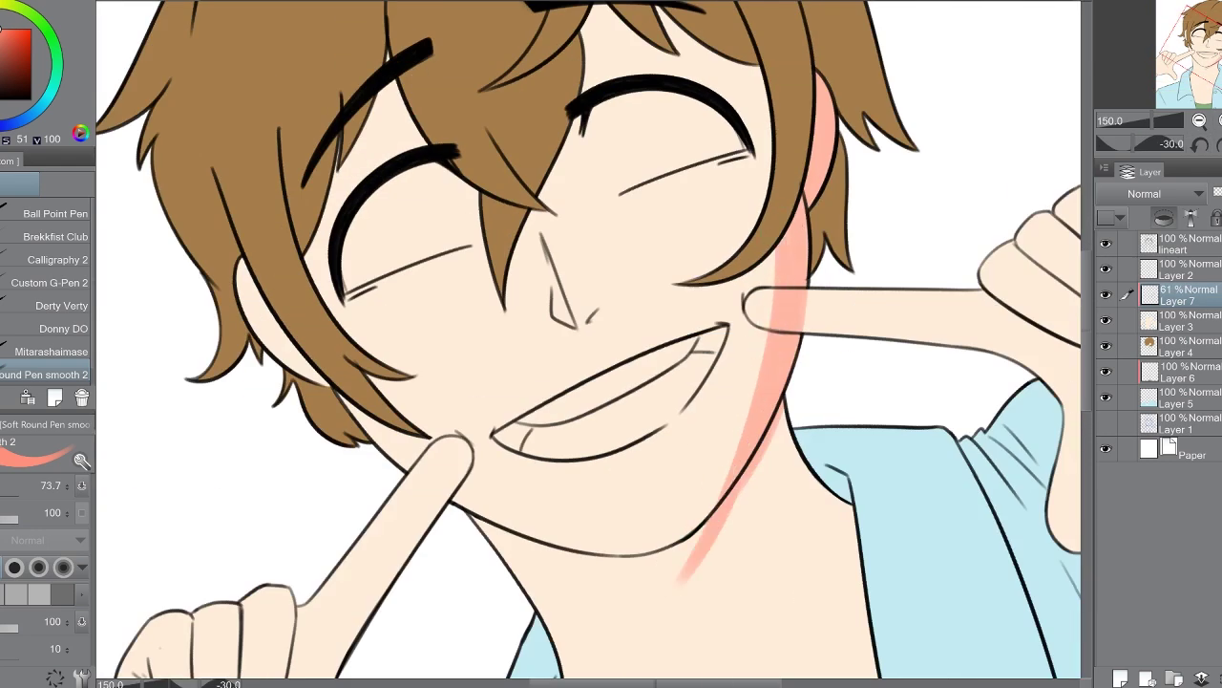
pyautogui.press('^')
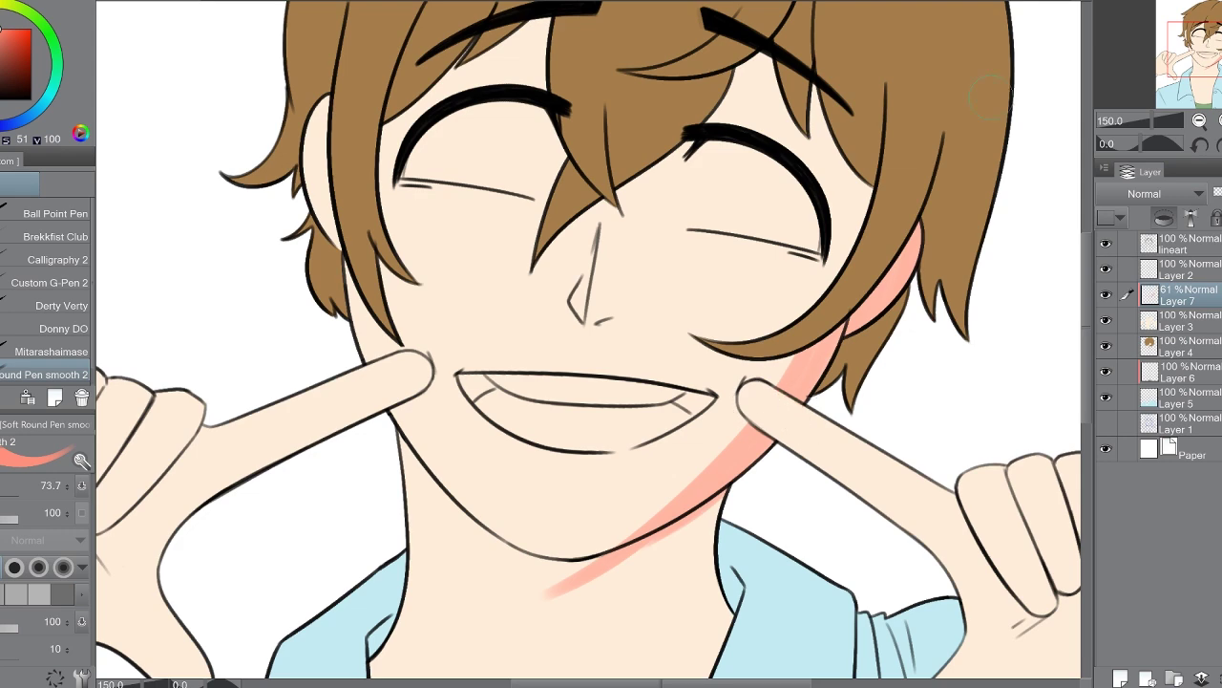
# Step: Trim the jaw shadow on Layer 7 to the chin line and add salmon shadow along the side lock beside the closed eye
pyautogui.scroll(1, 755, 445)
pyautogui.press('-')
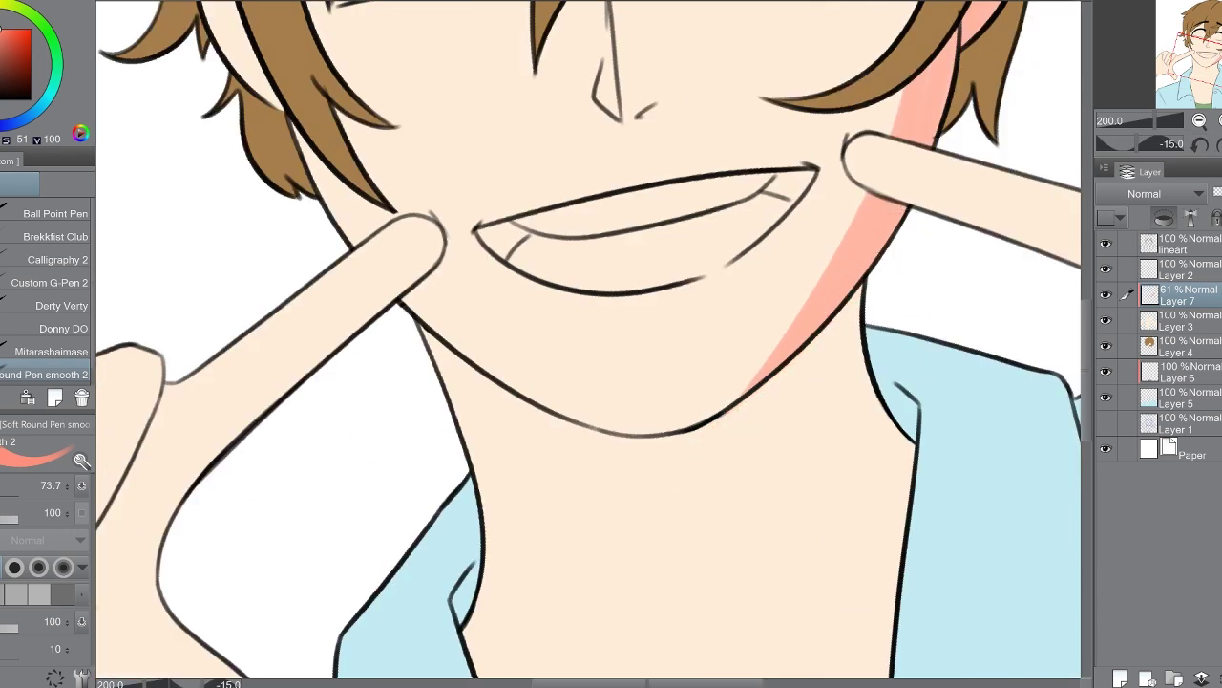
pyautogui.press('^')
pyautogui.scroll(-1, 791, 349)
pyautogui.moveTo(902, 91); pyautogui.dragTo(883, 181)
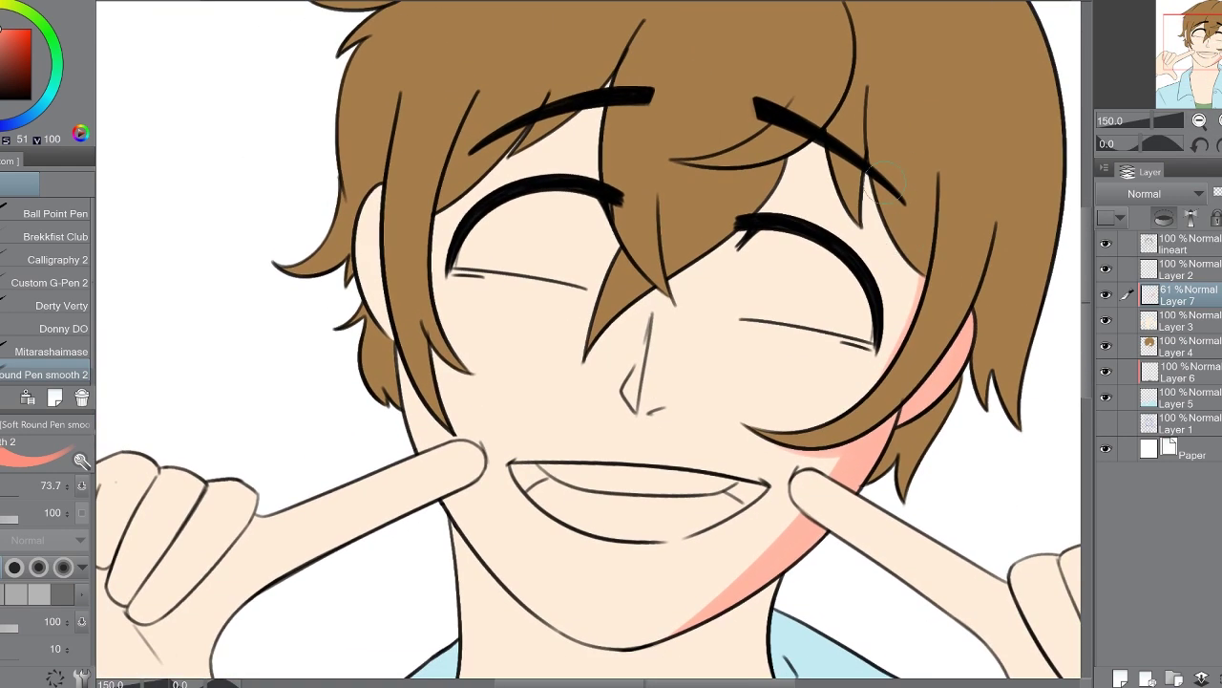
# Step: Shade the skin beneath the fringe, along the nose and beside the opposite side lock in salmon on Layer 7
pyautogui.moveTo(759, 160)
pyautogui.mouseDown()
pyautogui.moveTo(638, 315)
pyautogui.moveTo(590, 348)
pyautogui.moveTo(656, 292)
pyautogui.moveTo(686, 285)
pyautogui.moveTo(680, 305)
pyautogui.moveTo(727, 286)
pyautogui.moveTo(703, 361)
pyautogui.mouseUp()
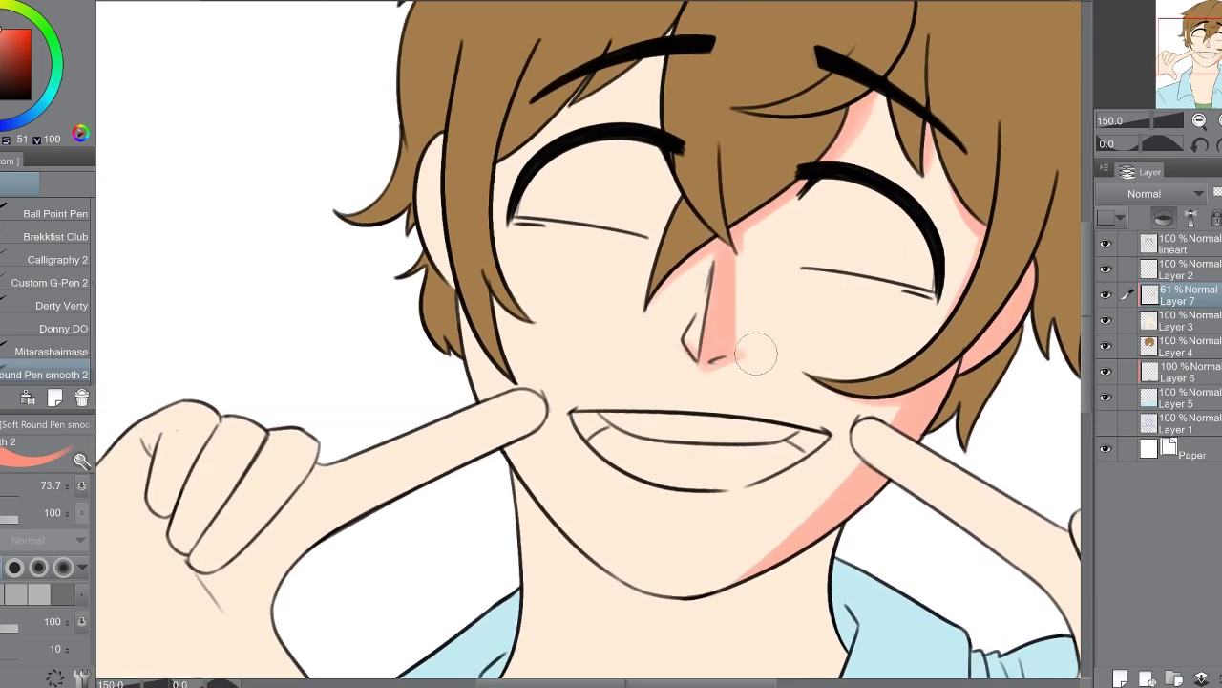
pyautogui.moveTo(524, 152)
pyautogui.mouseDown()
pyautogui.moveTo(516, 324)
pyautogui.moveTo(502, 315)
pyautogui.mouseUp()
# Step: Paint the salmon shadow under the chin and down the side of the neck on Layer 7
pyautogui.scroll(-5, 778, 287)
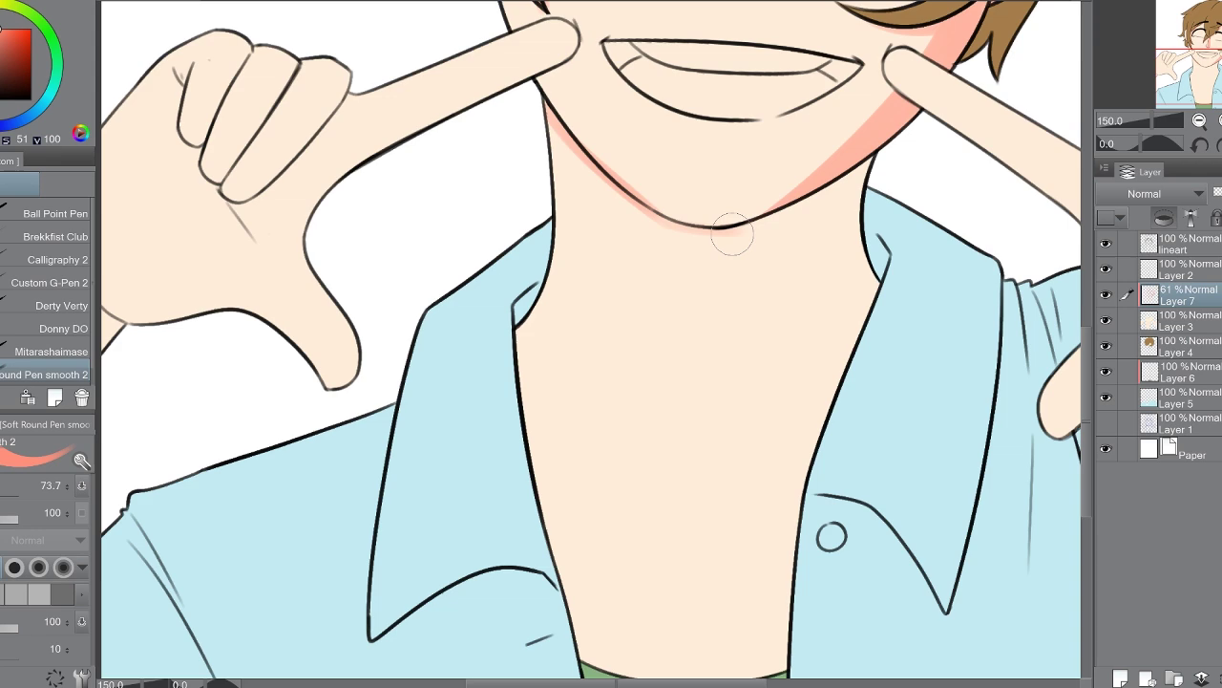
pyautogui.moveTo(732, 236); pyautogui.dragTo(812, 201)
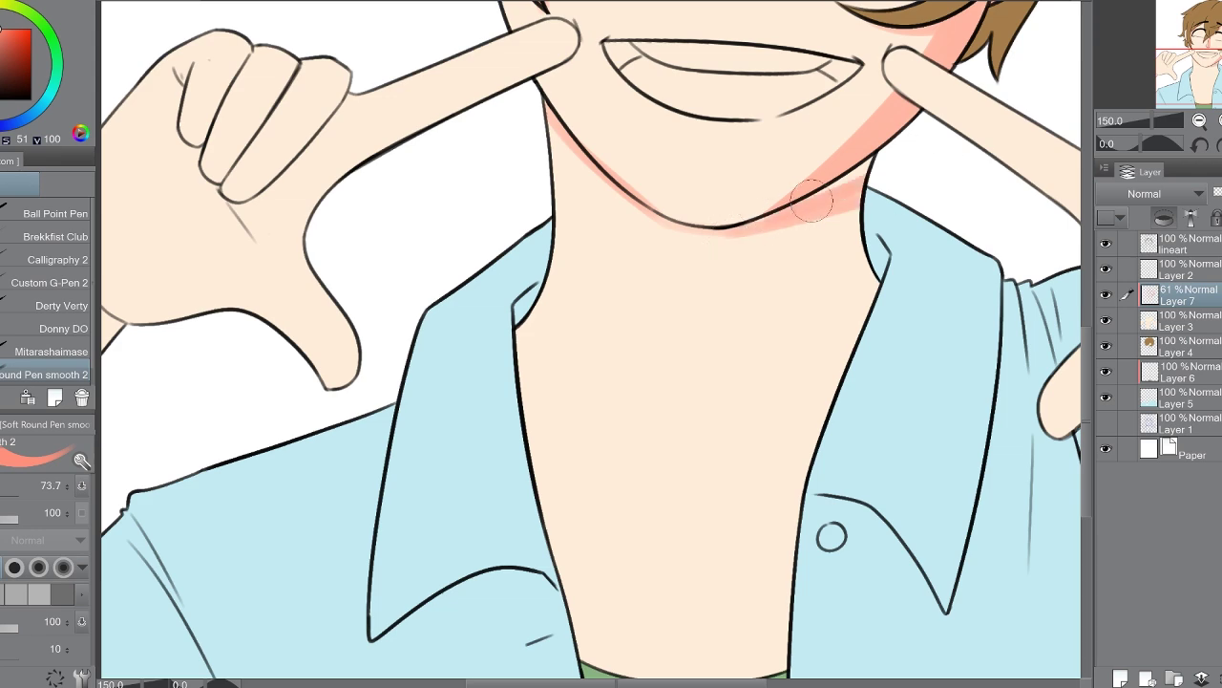
pyautogui.press('h')
pyautogui.moveTo(355, 186)
pyautogui.mouseDown()
pyautogui.moveTo(348, 368)
pyautogui.moveTo(316, 382)
pyautogui.mouseUp()
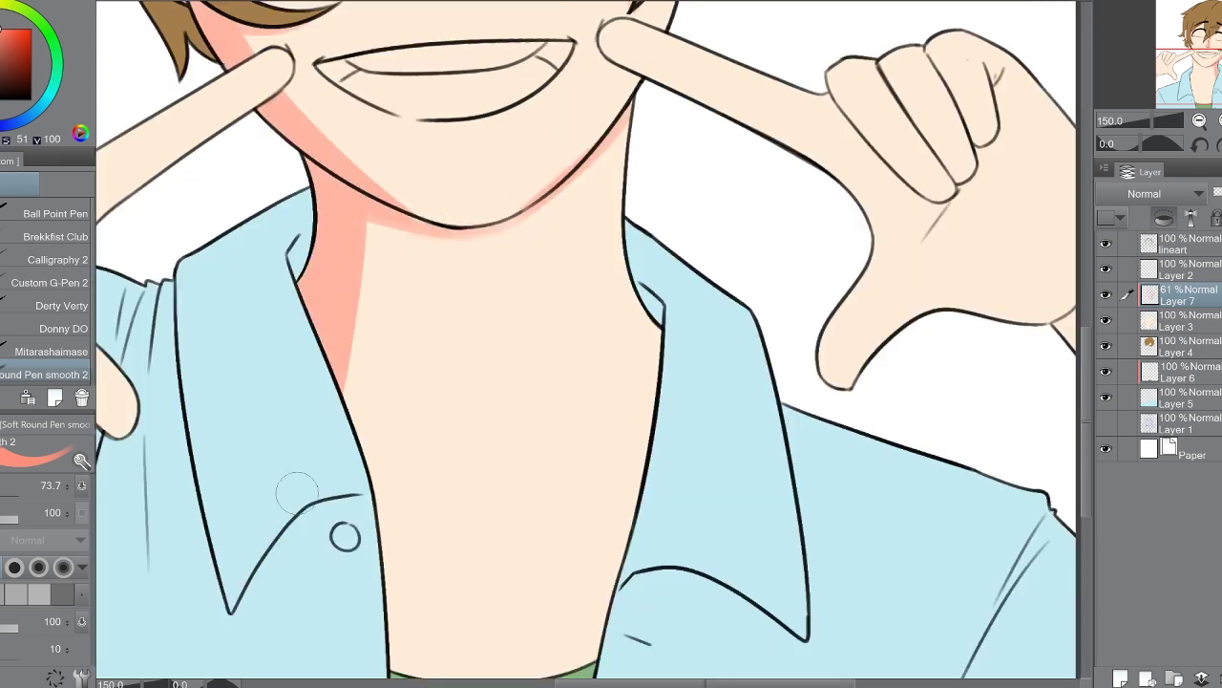
# Step: Extend the salmon shadow down the chest along both shirt edges and above the undershirt on Layer 7
pyautogui.press('h')
pyautogui.scroll(-2, 824, 587)
pyautogui.moveTo(859, 420)
pyautogui.mouseDown()
pyautogui.moveTo(876, 444)
pyautogui.moveTo(858, 153)
pyautogui.moveTo(847, 158)
pyautogui.moveTo(903, 192)
pyautogui.moveTo(838, 515)
pyautogui.mouseUp()
pyautogui.scroll(-2, 839, 515)
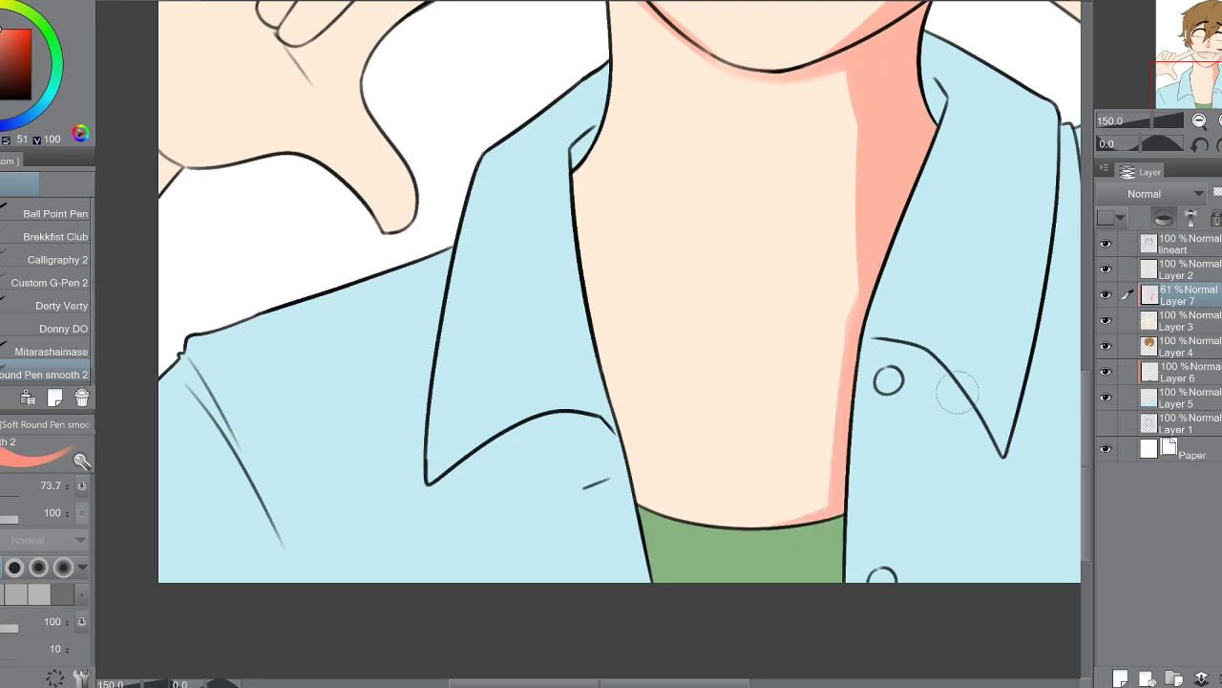
pyautogui.scroll(1, 957, 391)
pyautogui.moveTo(585, 210); pyautogui.dragTo(635, 525)
# Step: Shade the outer edge, wrist and little finger of the hand on the image's right in salmon on Layer 7
pyautogui.scroll(5, 621, 343)
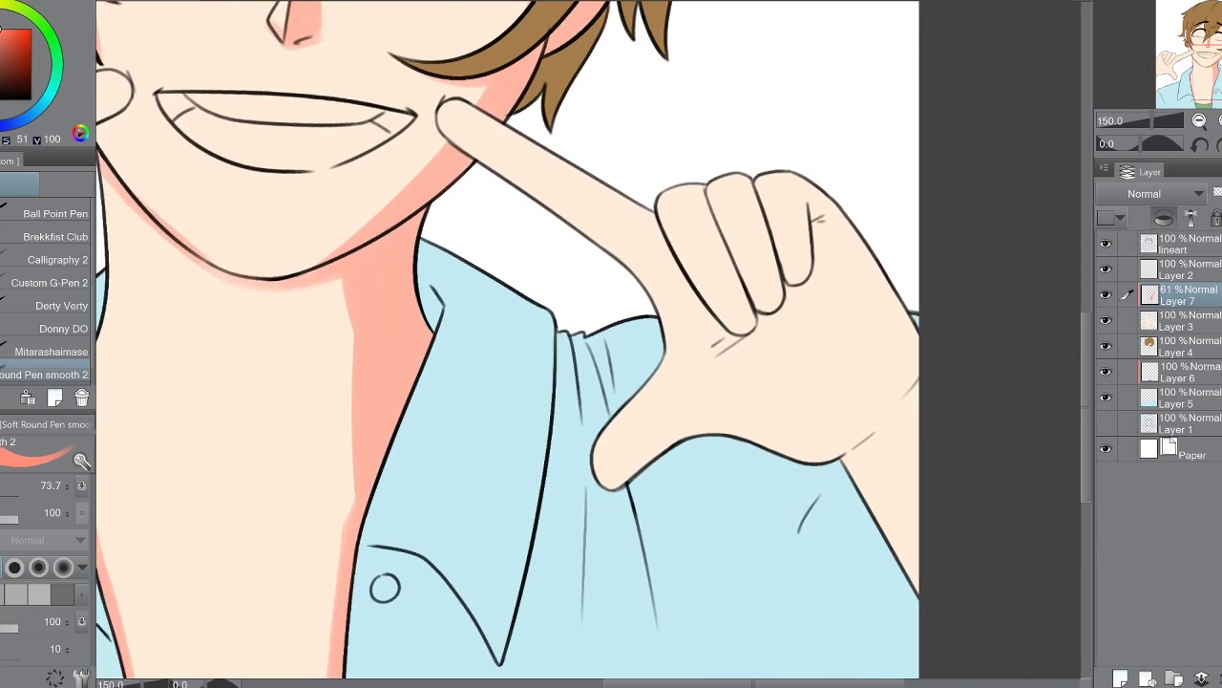
pyautogui.press('^')
pyautogui.moveTo(793, 181)
pyautogui.mouseDown()
pyautogui.moveTo(814, 225)
pyautogui.moveTo(864, 399)
pyautogui.mouseUp()
pyautogui.moveTo(793, 239); pyautogui.dragTo(839, 425)
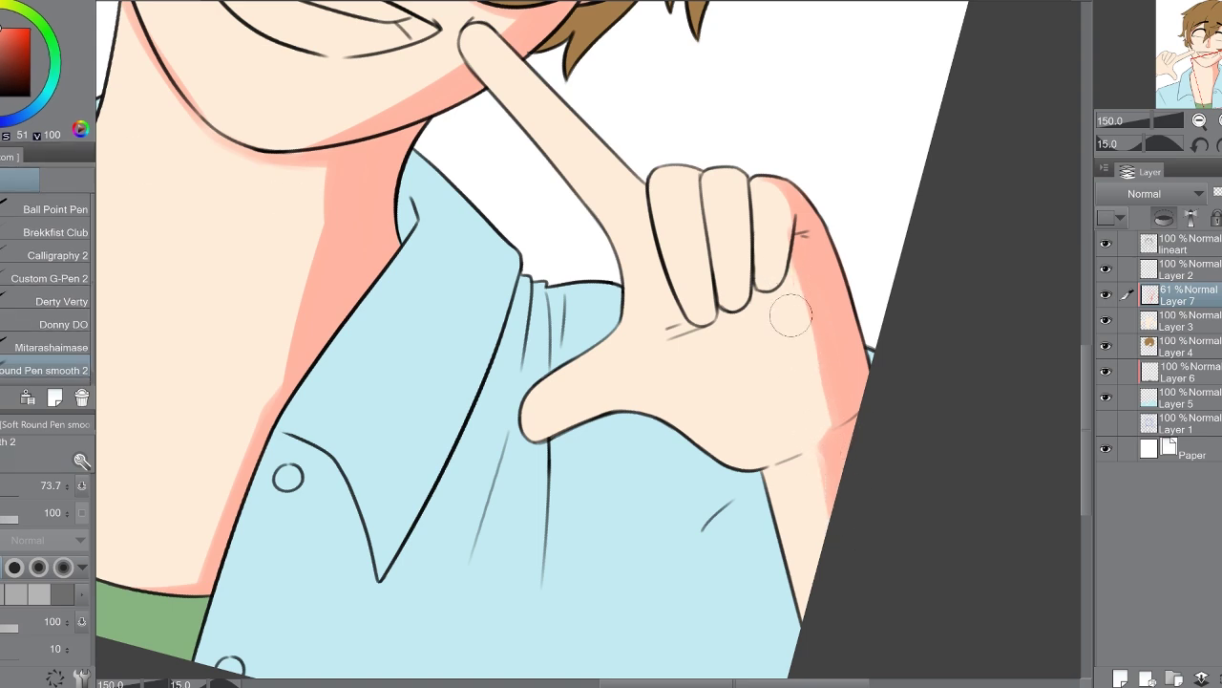
pyautogui.moveTo(781, 285); pyautogui.dragTo(784, 191)
pyautogui.press('-')
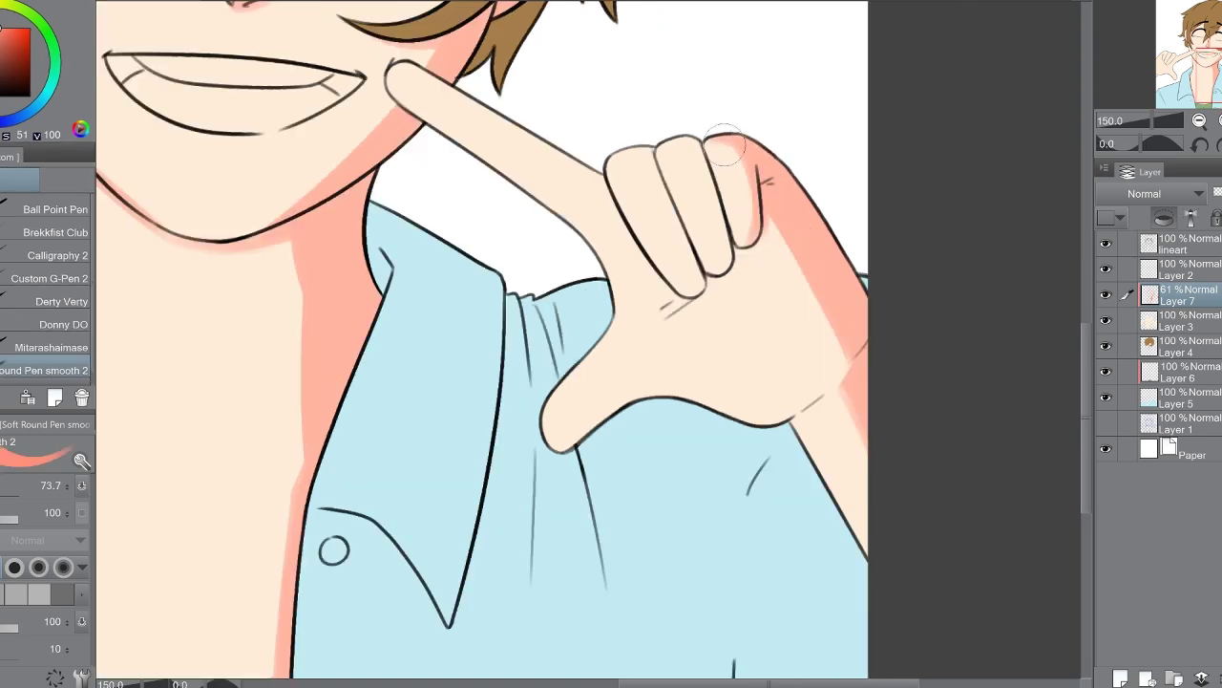
# Step: Add salmon shadows to the knuckles and sides of the curled fingers on the hand at the image's right
pyautogui.moveTo(734, 143)
pyautogui.mouseDown()
pyautogui.moveTo(741, 178)
pyautogui.moveTo(814, 287)
pyautogui.mouseUp()
pyautogui.moveTo(735, 144); pyautogui.dragTo(731, 253)
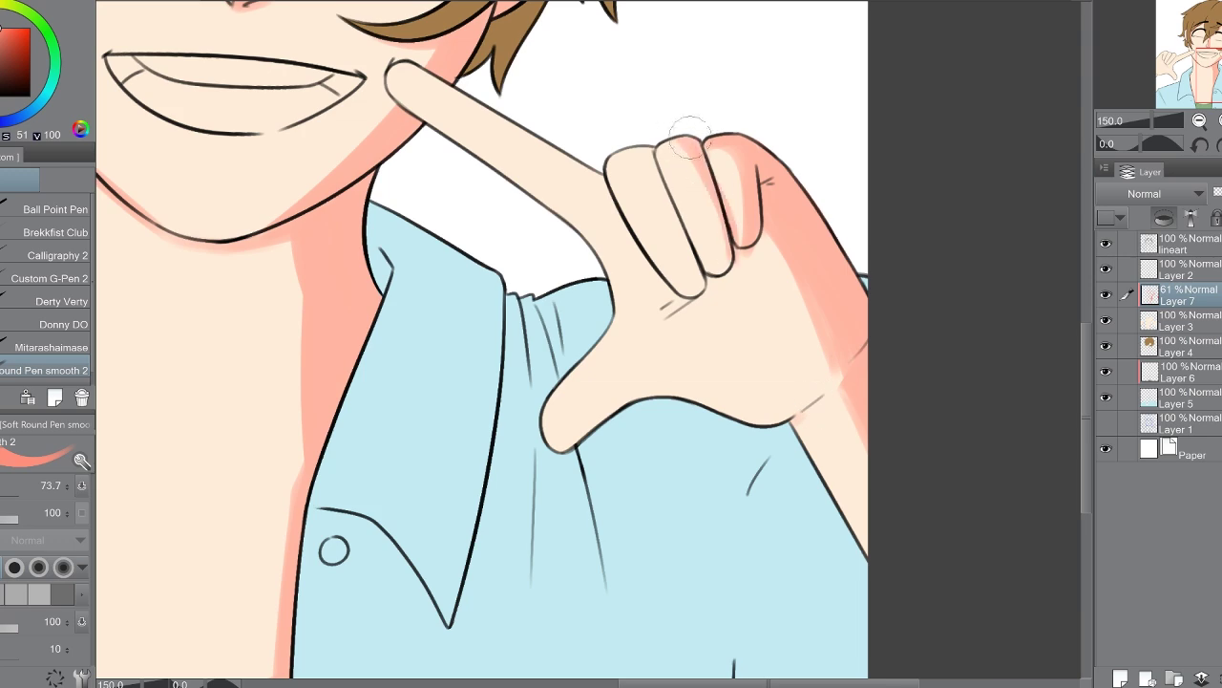
pyautogui.moveTo(659, 143)
pyautogui.mouseDown()
pyautogui.moveTo(668, 238)
pyautogui.moveTo(702, 277)
pyautogui.mouseUp()
# Step: Shade the upper edge of the pointing index finger on the image's right hand in salmon on Layer 7
pyautogui.moveTo(420, 72); pyautogui.dragTo(539, 148)
pyautogui.press('^')
pyautogui.press('^')
pyautogui.press('^')
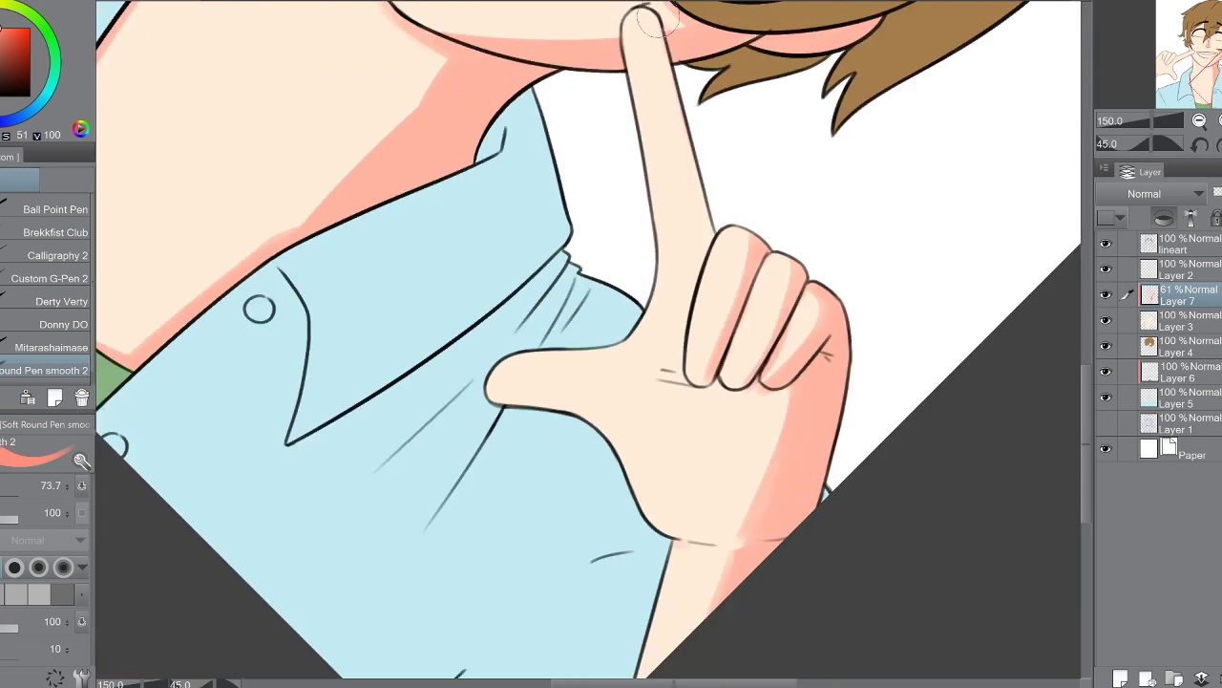
pyautogui.moveTo(642, 9); pyautogui.dragTo(714, 239)
pyautogui.moveTo(707, 263); pyautogui.dragTo(662, 65)
pyautogui.press('-')
pyautogui.press('-')
pyautogui.press('-')
# Step: Shade the lower edge of the thumb on the image's right hand in salmon with the brush size at 56.8
pyautogui.click(19, 487)
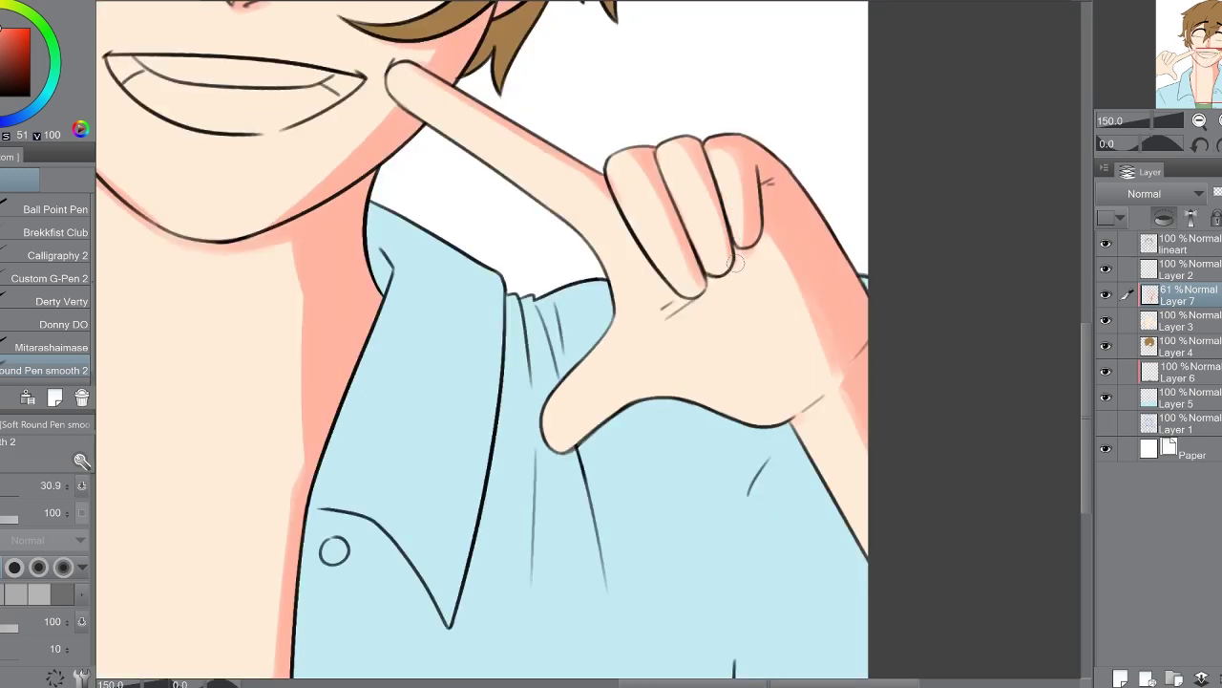
pyautogui.press('^')
pyautogui.press('^')
pyautogui.press('^')
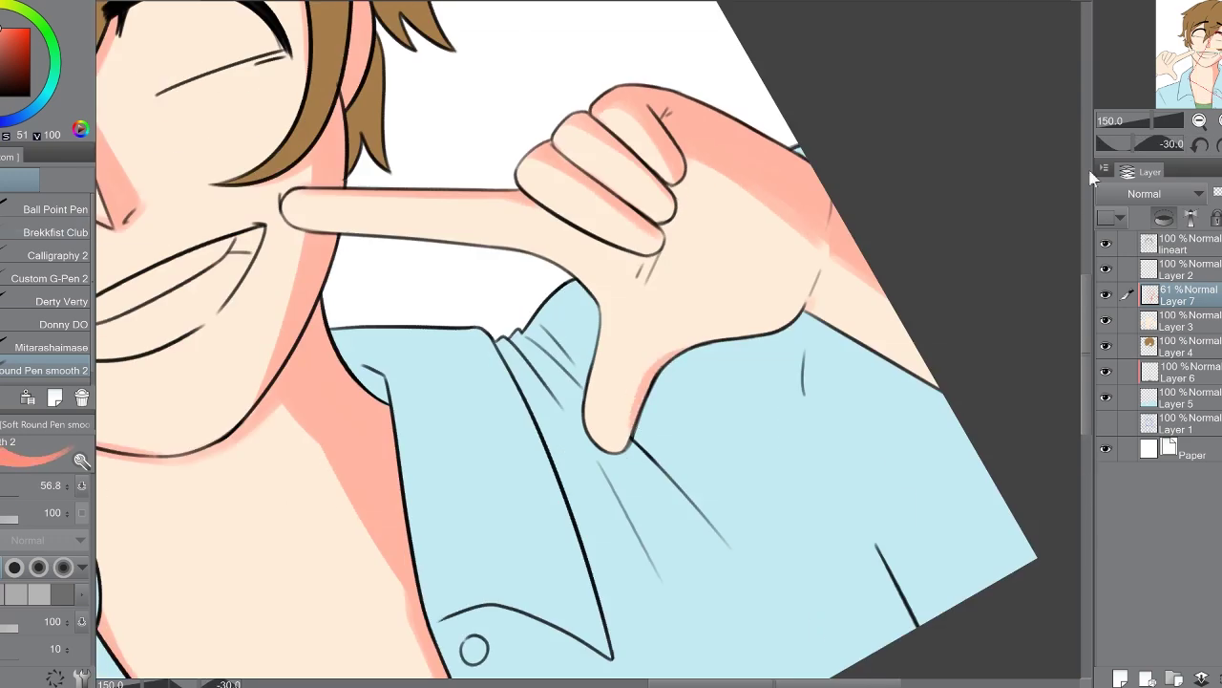
pyautogui.moveTo(624, 437); pyautogui.dragTo(753, 321)
pyautogui.press('-')
pyautogui.press('-')
pyautogui.press('-')
# Step: Shade the wrist, the lower edge of the palm and thumb, and the underside of the index finger on the image's left hand
pyautogui.click(1199, 122)
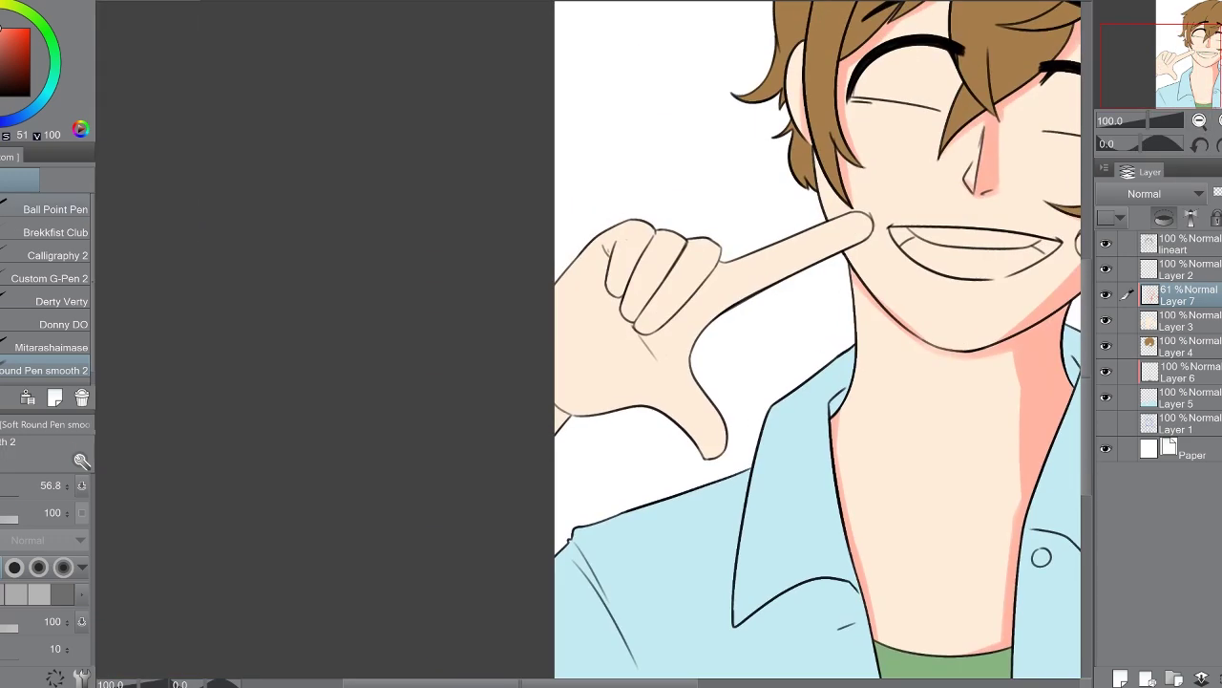
pyautogui.scroll(2, 857, 224)
pyautogui.moveTo(535, 420)
pyautogui.mouseDown()
pyautogui.moveTo(741, 384)
pyautogui.moveTo(836, 501)
pyautogui.mouseUp()
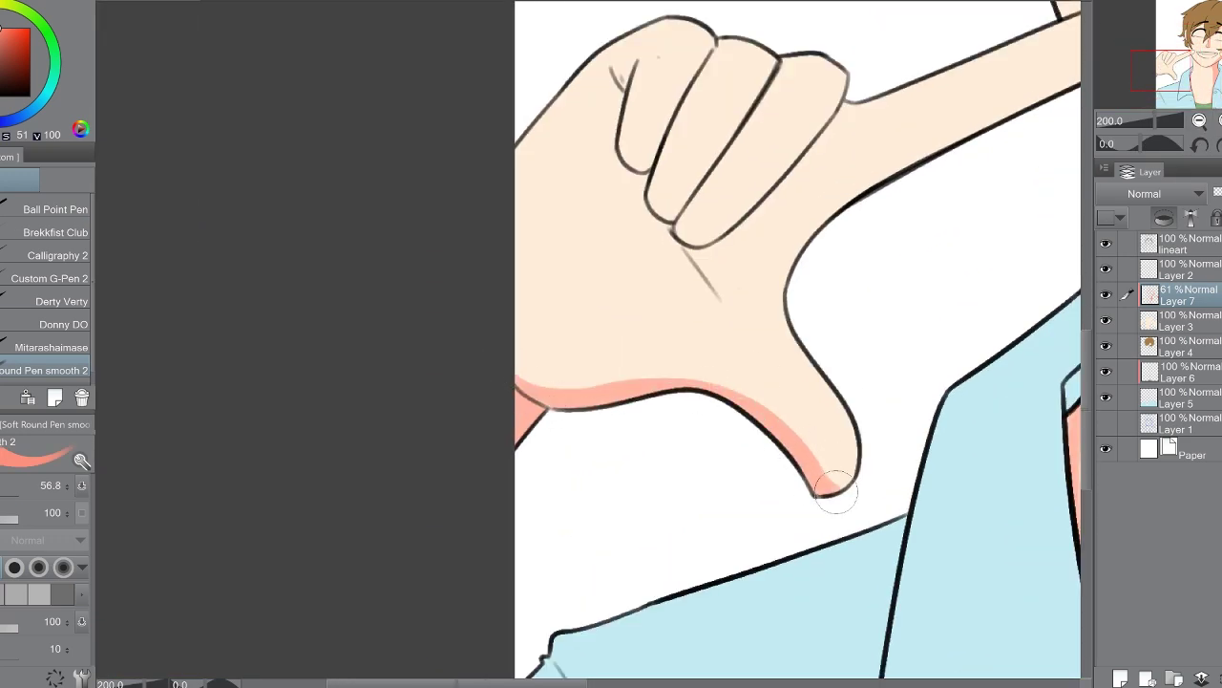
pyautogui.scroll(1, 703, 310)
pyautogui.moveTo(704, 310); pyautogui.dragTo(998, 144)
# Step: Add salmon shadows to the curled fingers and the palm creases of the image's left hand on Layer 7
pyautogui.moveTo(682, 185)
pyautogui.mouseDown()
pyautogui.moveTo(663, 220)
pyautogui.moveTo(678, 172)
pyautogui.moveTo(563, 385)
pyautogui.mouseUp()
pyautogui.moveTo(596, 149); pyautogui.dragTo(527, 326)
pyautogui.moveTo(558, 138); pyautogui.dragTo(483, 275)
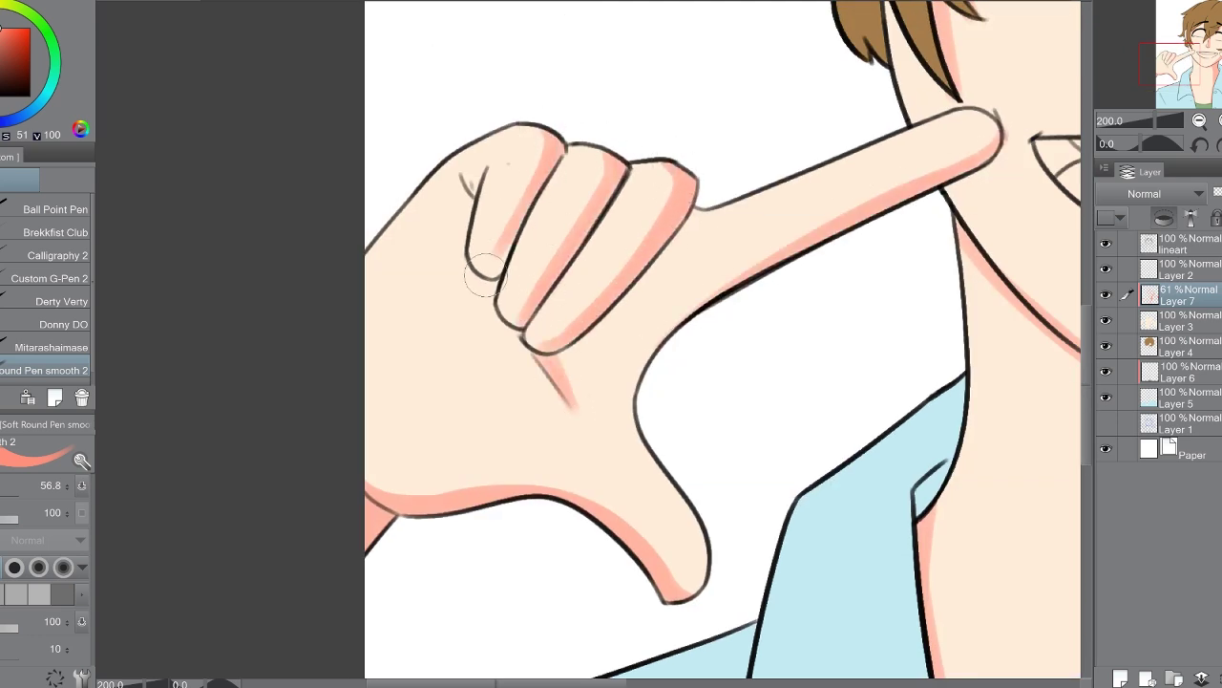
pyautogui.moveTo(459, 181); pyautogui.dragTo(470, 256)
pyautogui.scroll(-4, 469, 387)
pyautogui.scroll(3, 469, 388)
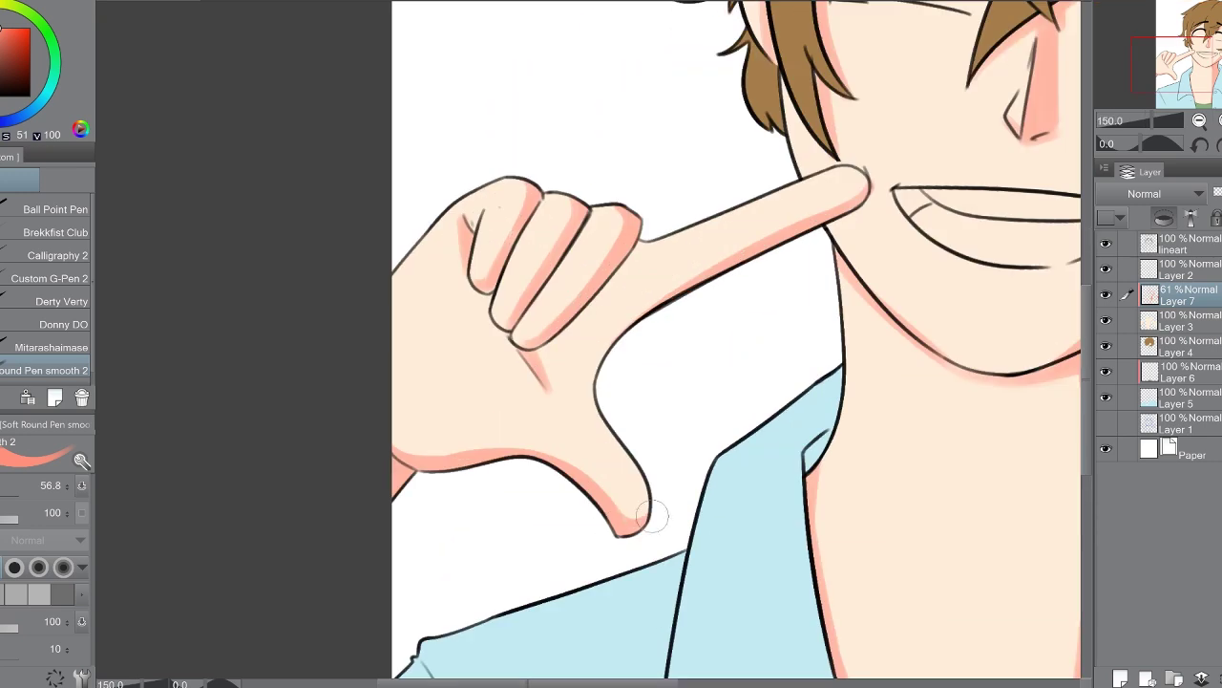
# Step: Soften the salmon shadows on the neck and the image's right wrist with the Soft airbrush at size 351.9, with Layer 7 at 74% opacity
pyautogui.click(1200, 145)
pyautogui.click(1219, 145)
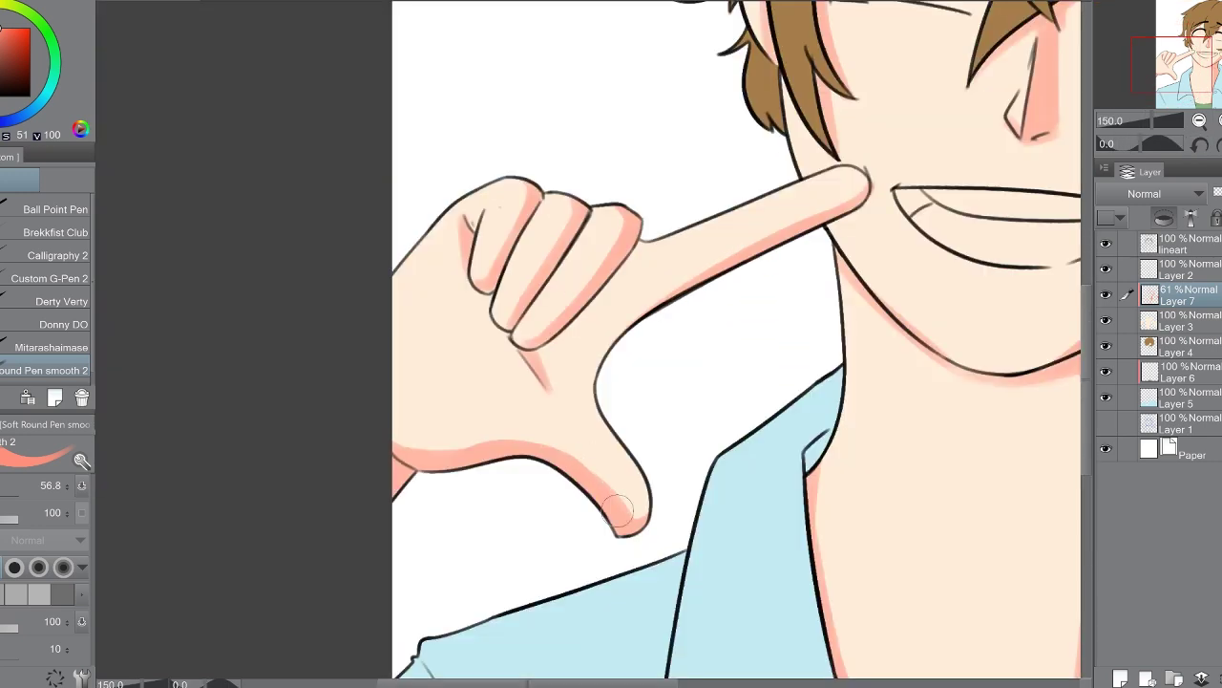
pyautogui.hotkey('ctrl', 'alt', '0')
pyautogui.press('b')
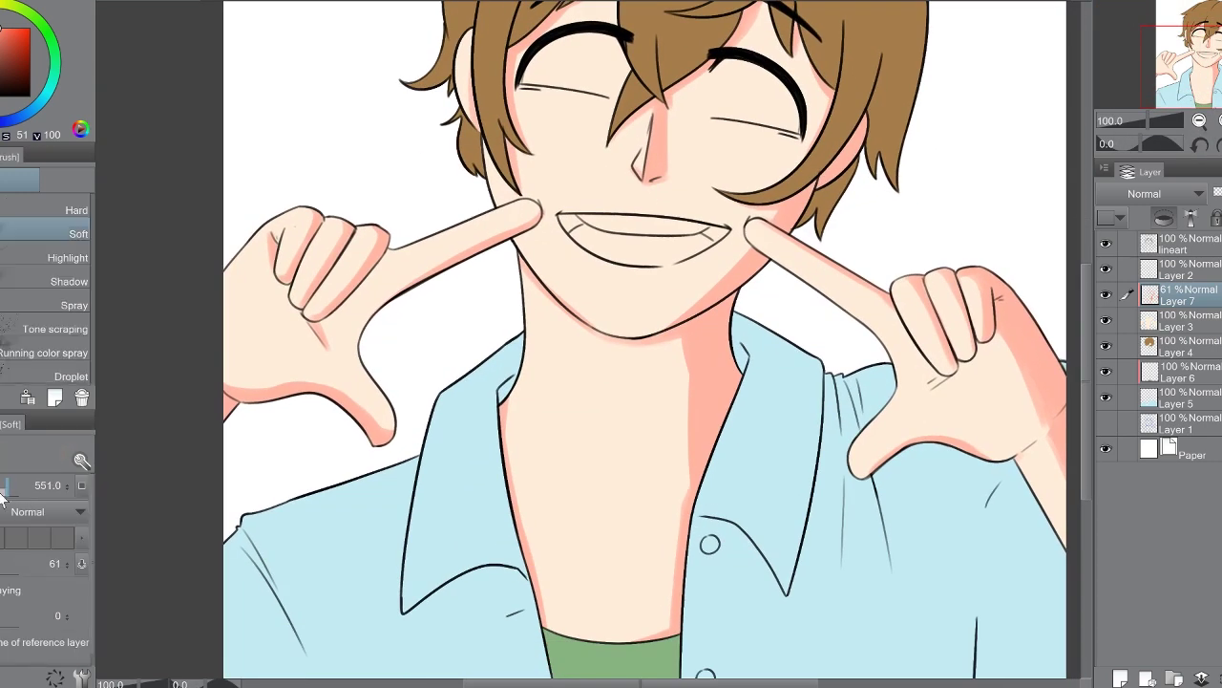
pyautogui.moveTo(741, 385); pyautogui.dragTo(726, 398)
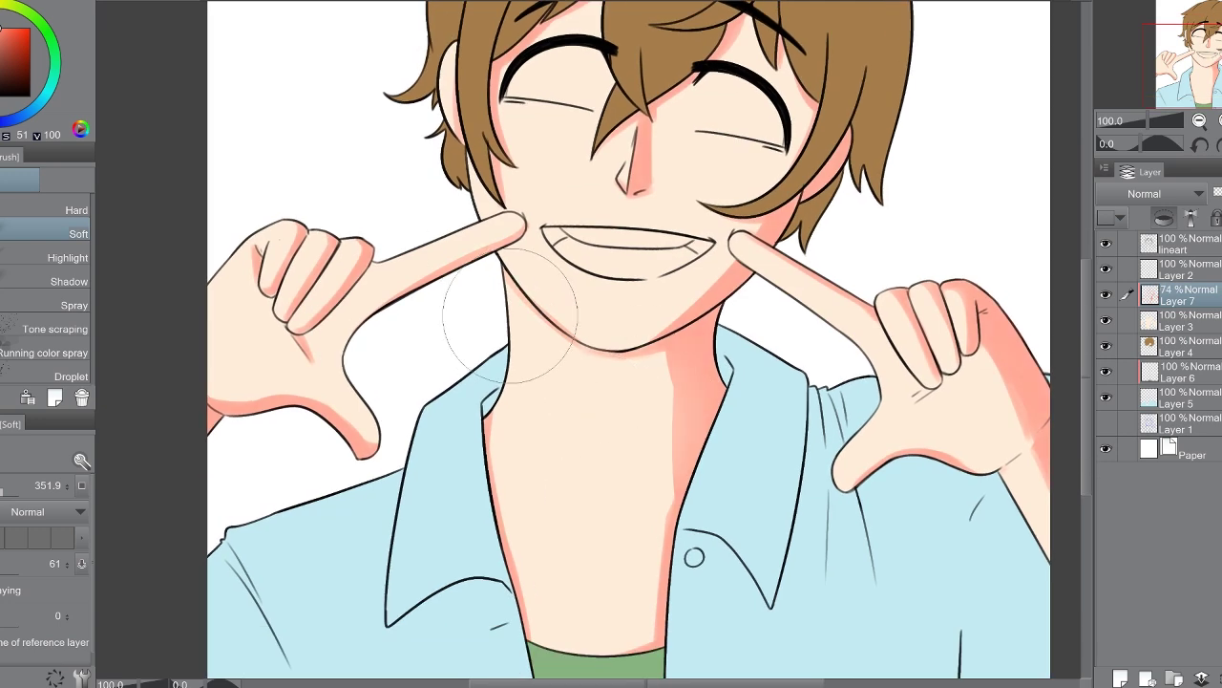
pyautogui.moveTo(647, 324); pyautogui.dragTo(709, 384)
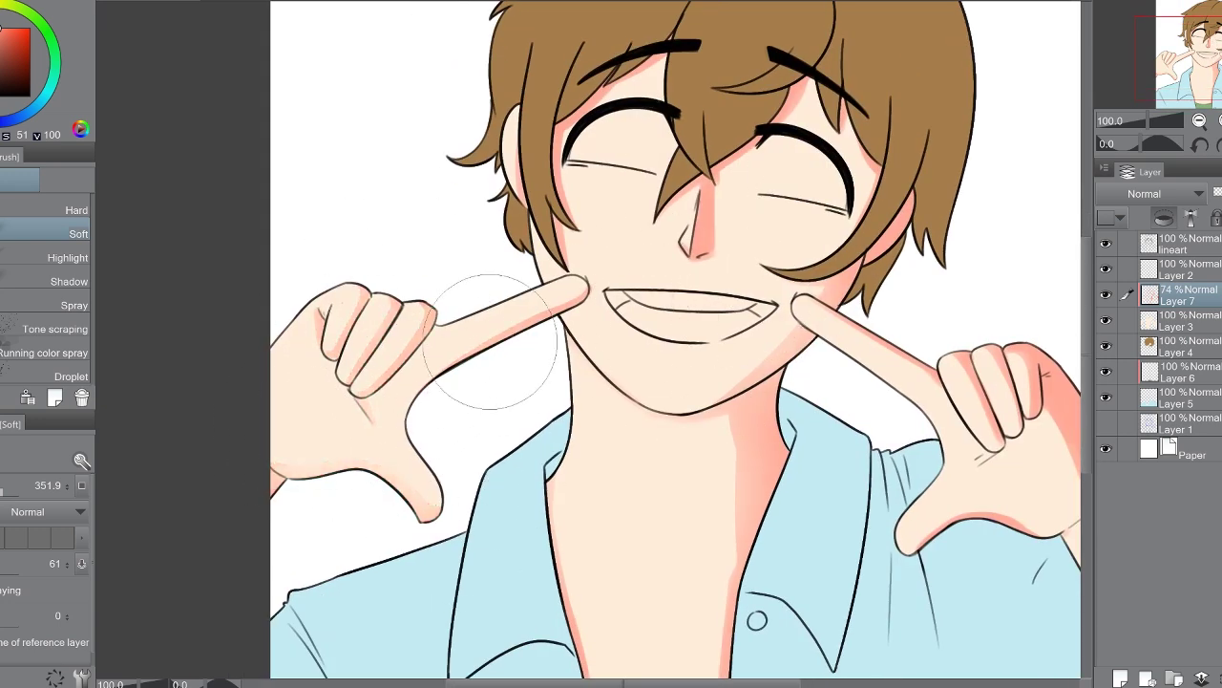
pyautogui.moveTo(477, 300); pyautogui.dragTo(363, 210)
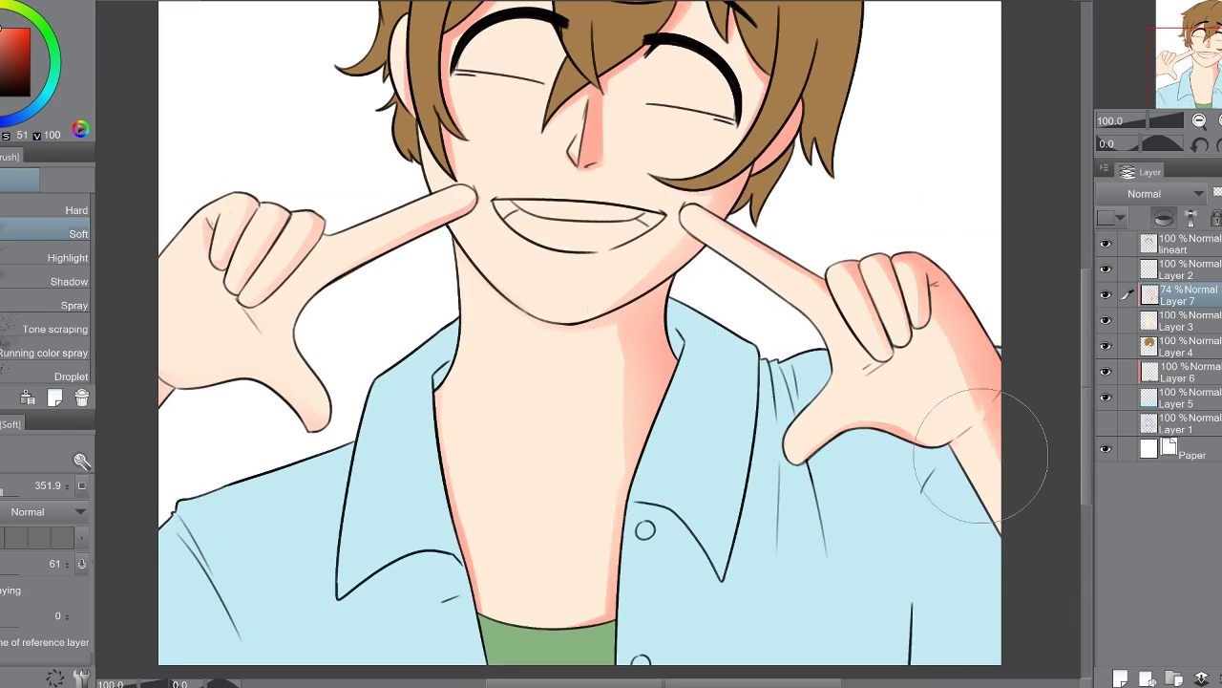
pyautogui.moveTo(792, 143); pyautogui.dragTo(769, 377)
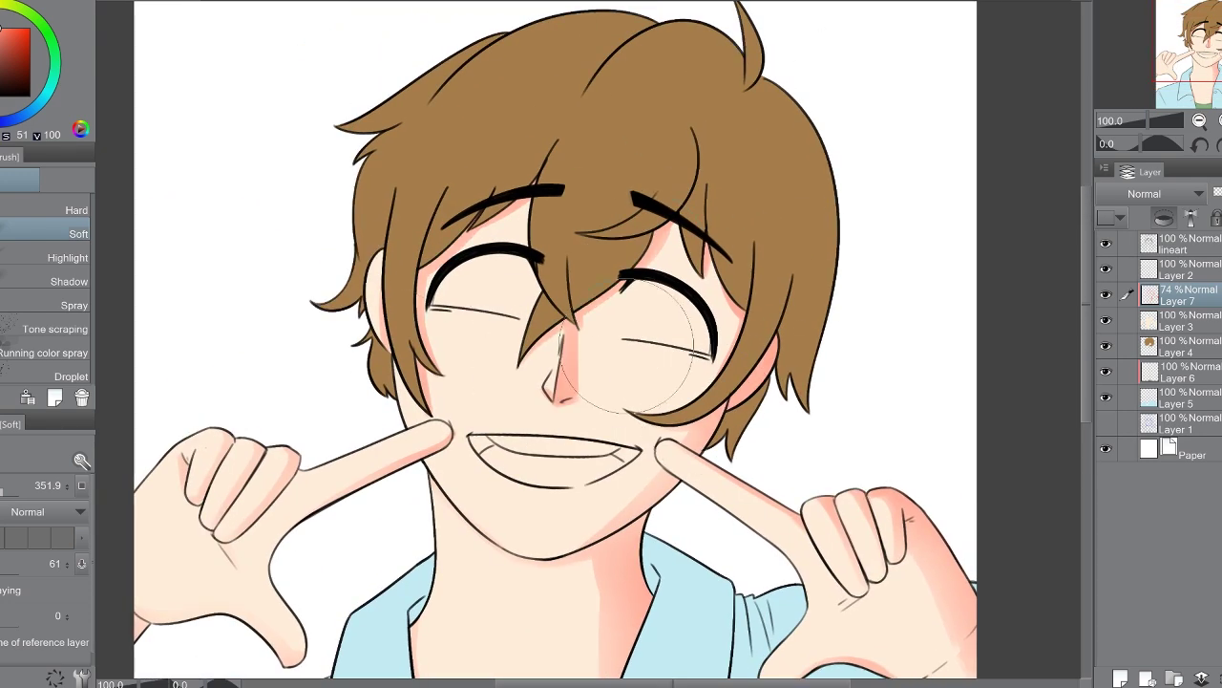
# Step: Airbrush a broad salmon blush across both cheeks on a fresh clipped layer at brush size 592.7 and set that layer's opacity to 44%
pyautogui.scroll(-3, 769, 377)
pyautogui.scroll(3, 768, 378)
pyautogui.click(10, 492)
pyautogui.moveTo(10, 491); pyautogui.dragTo(7, 492)
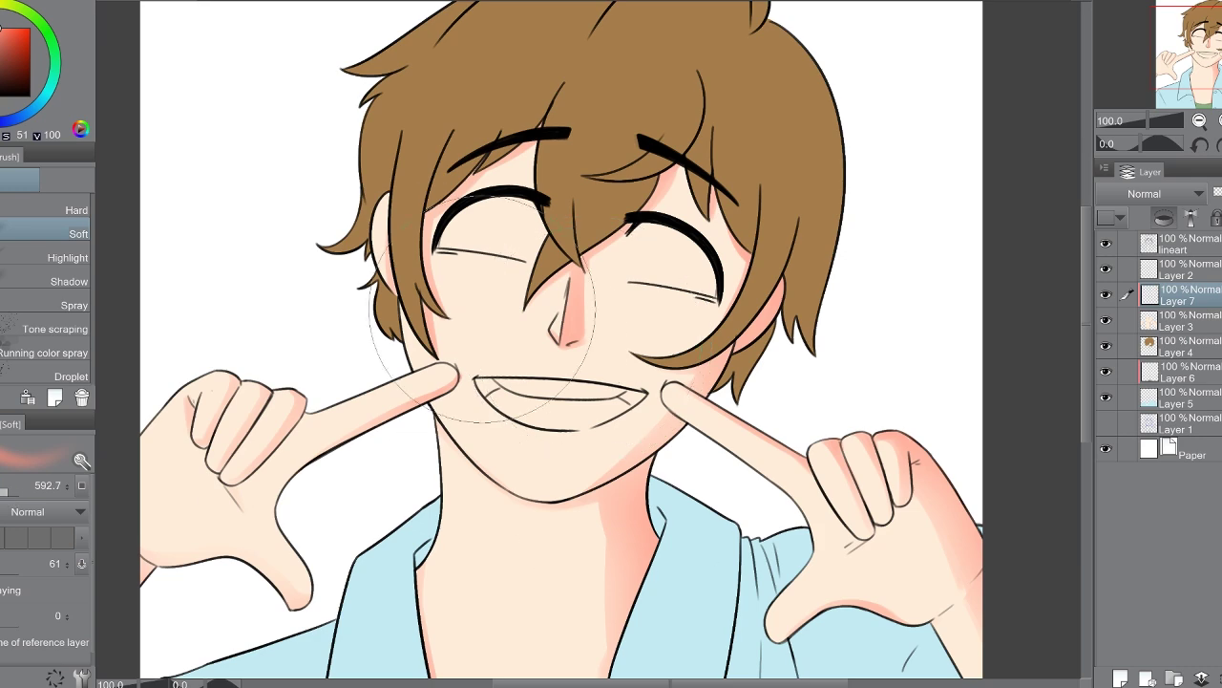
pyautogui.moveTo(472, 296)
pyautogui.mouseDown()
pyautogui.moveTo(688, 286)
pyautogui.moveTo(688, 315)
pyautogui.mouseUp()
pyautogui.moveTo(1208, 193); pyautogui.dragTo(1174, 192)
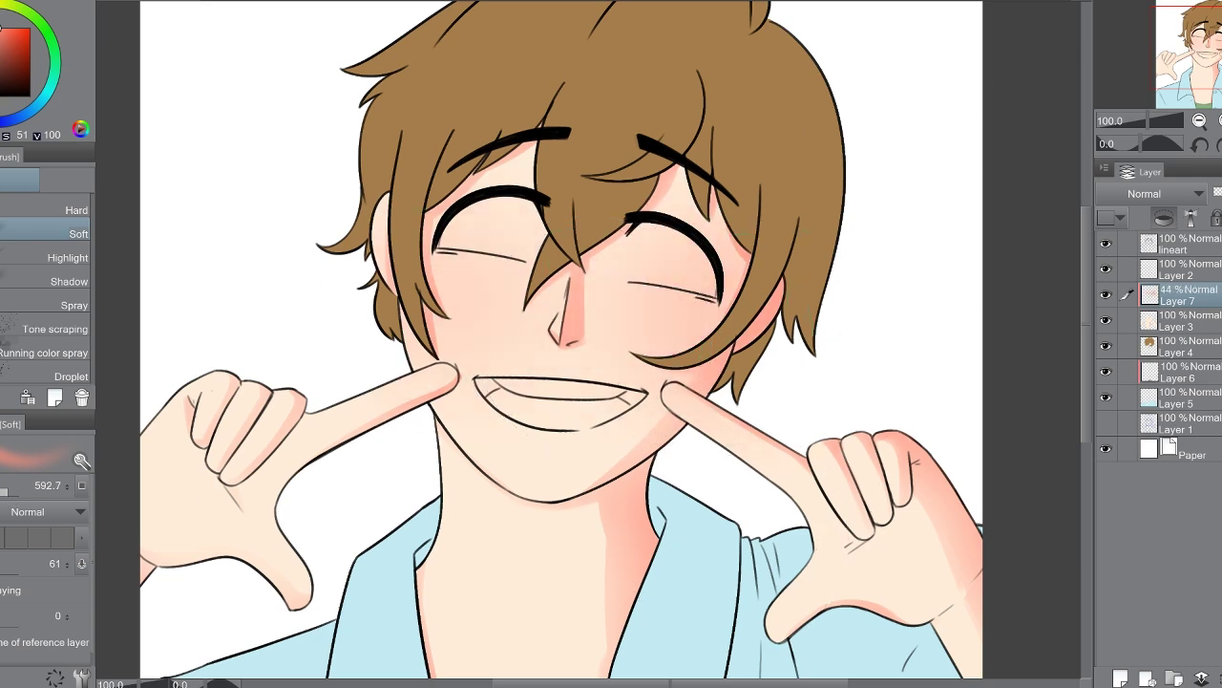
pyautogui.scroll(-3, 1105, 309)
pyautogui.scroll(3, 162, 137)
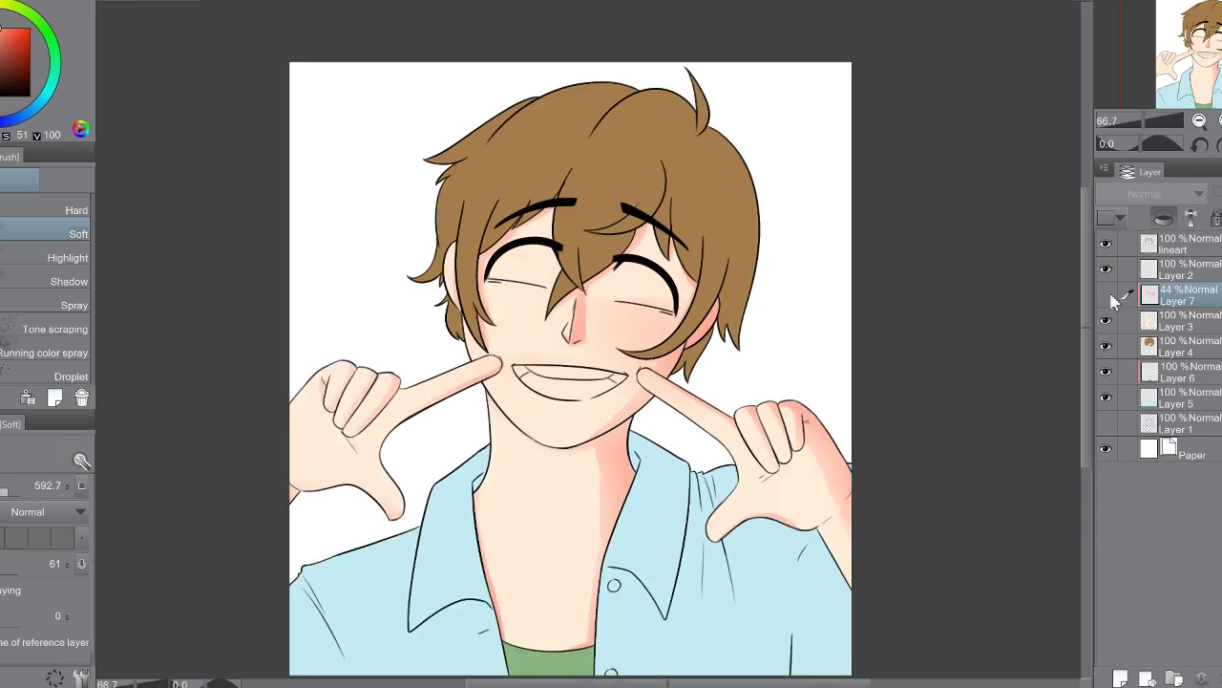
pyautogui.click(1200, 120)
pyautogui.hotkey('ctrl', '+')
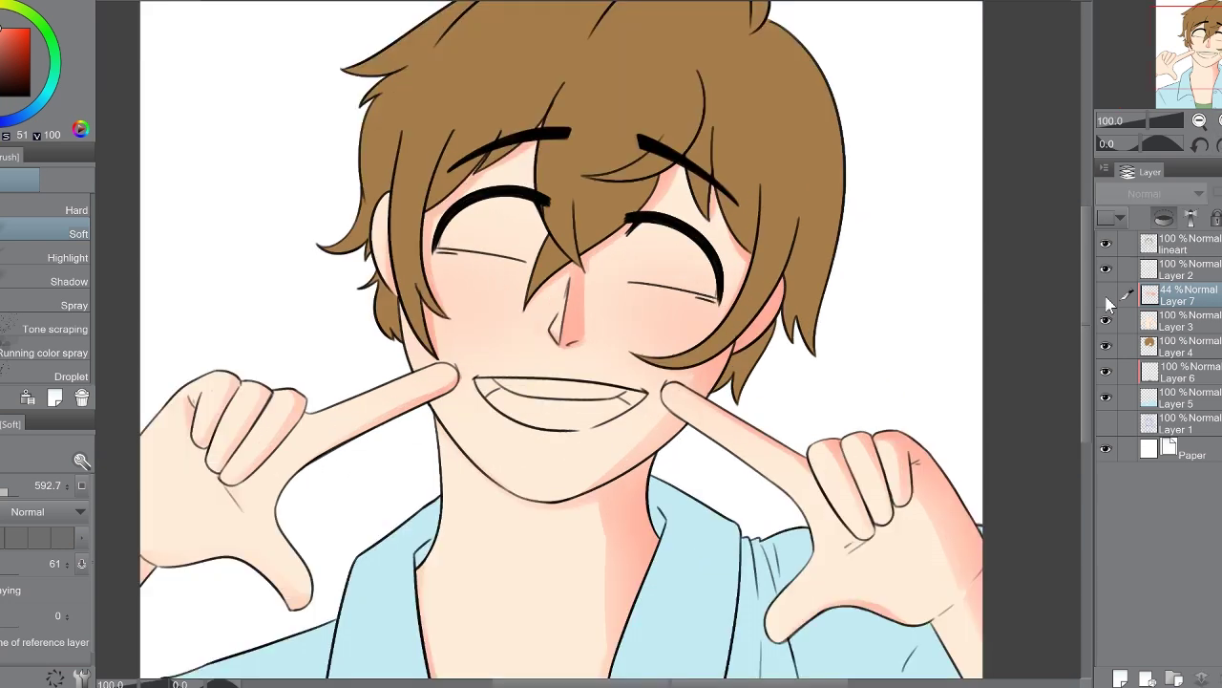
pyautogui.hotkey('ctrl', '+')
# Step: Airbrush smaller blush spots on both cheeks at brush size 259.7, lower the blush layer's opacity and merge it into Layer 3
pyautogui.press('p')
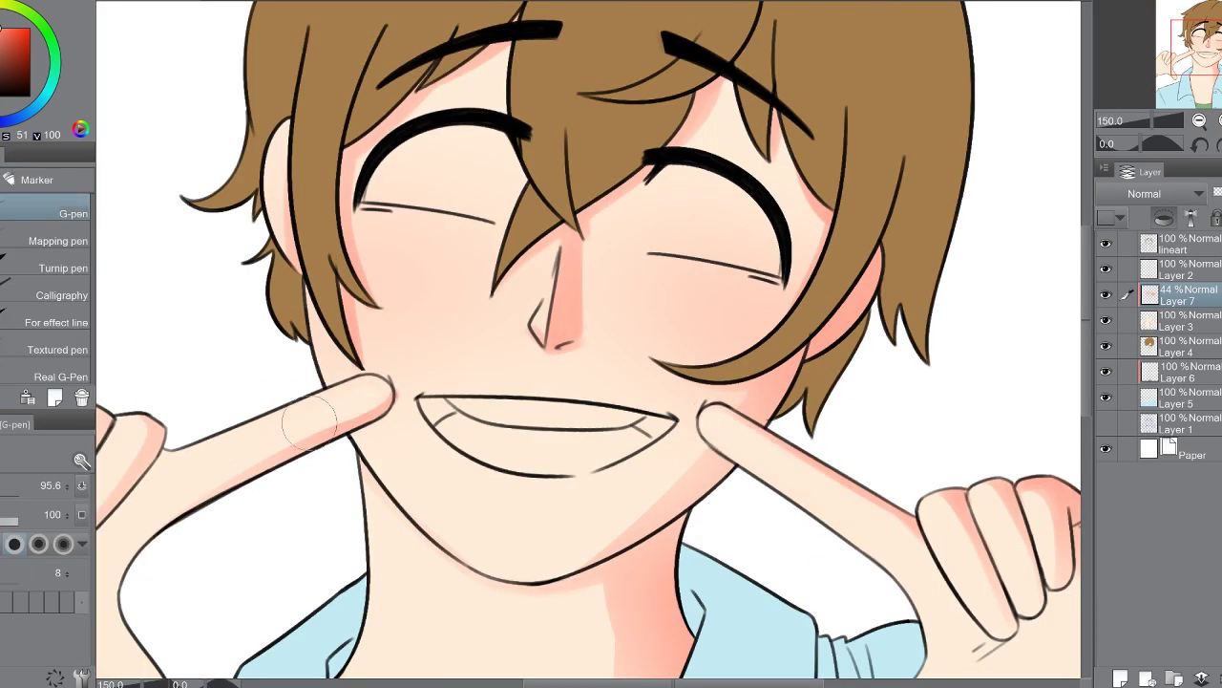
pyautogui.hotkey('ctrl', '-')
pyautogui.hotkey('ctrl', 'z')
pyautogui.press('b')
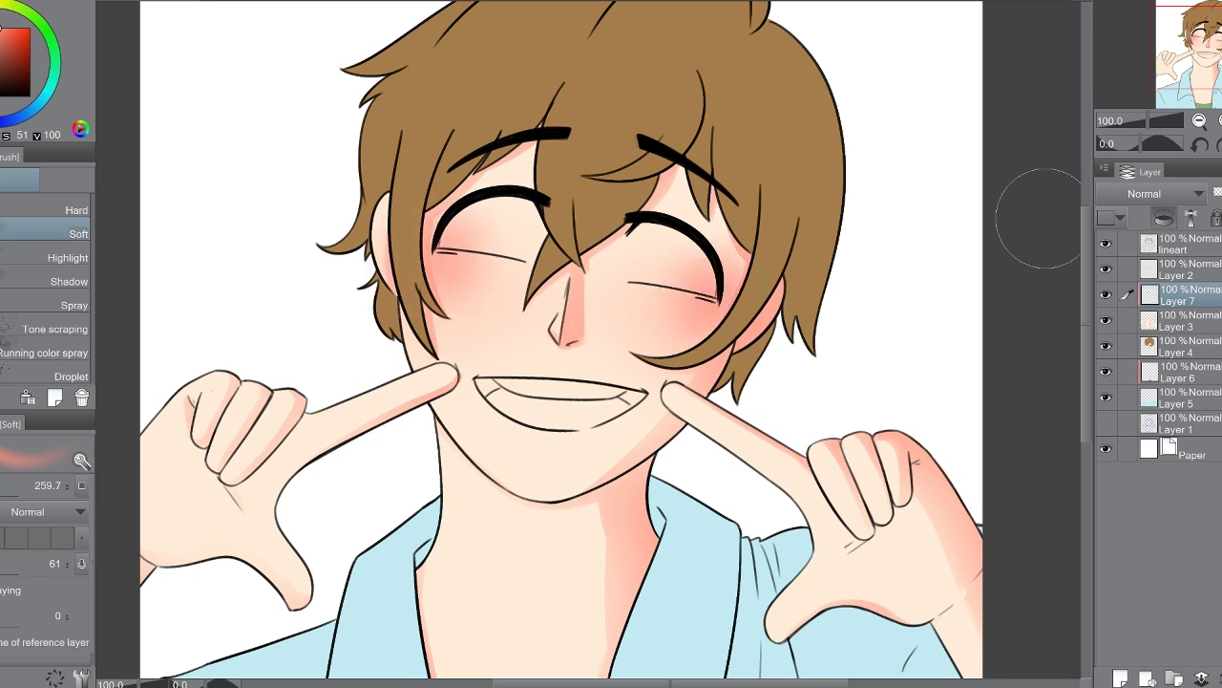
pyautogui.moveTo(1215, 193); pyautogui.dragTo(1127, 250)
pyautogui.hotkey('ctrl', 'e')
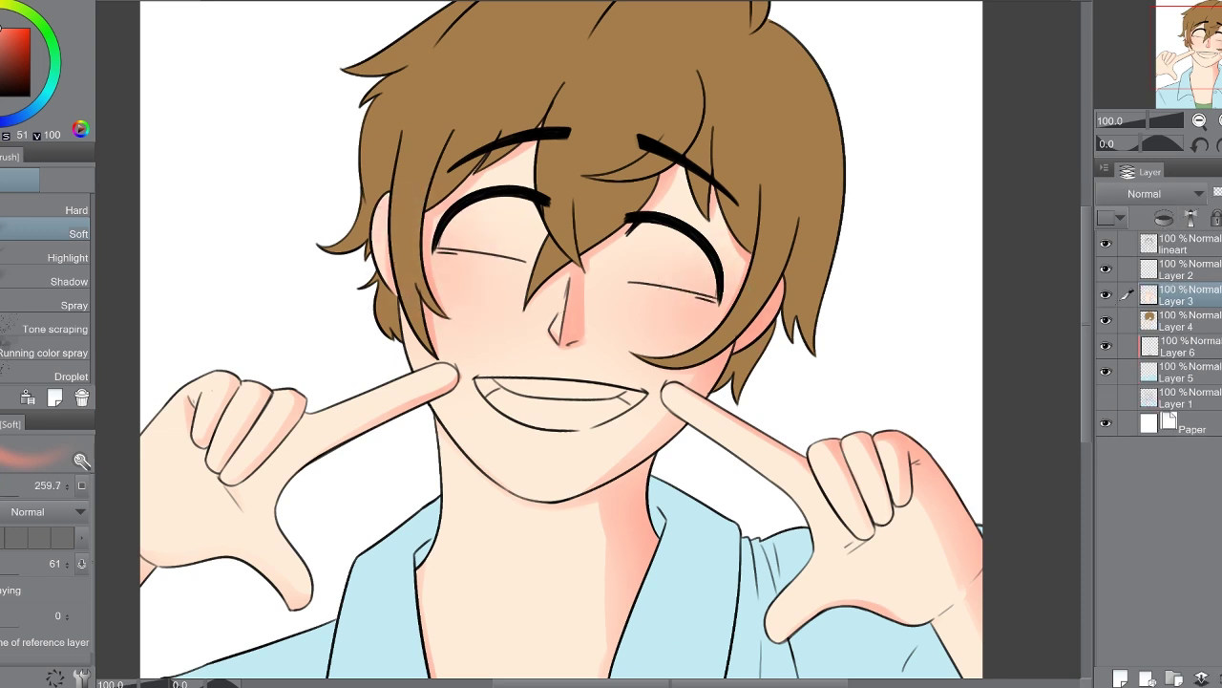
# Step: Airbrush a faint salmon tint over the hands on a new clipped layer at brush size 646.5 and merge it into Layer 3
pyautogui.click(1120, 678)
pyautogui.hotkey('ctrl', '-')
pyautogui.hotkey('ctrl', '+')
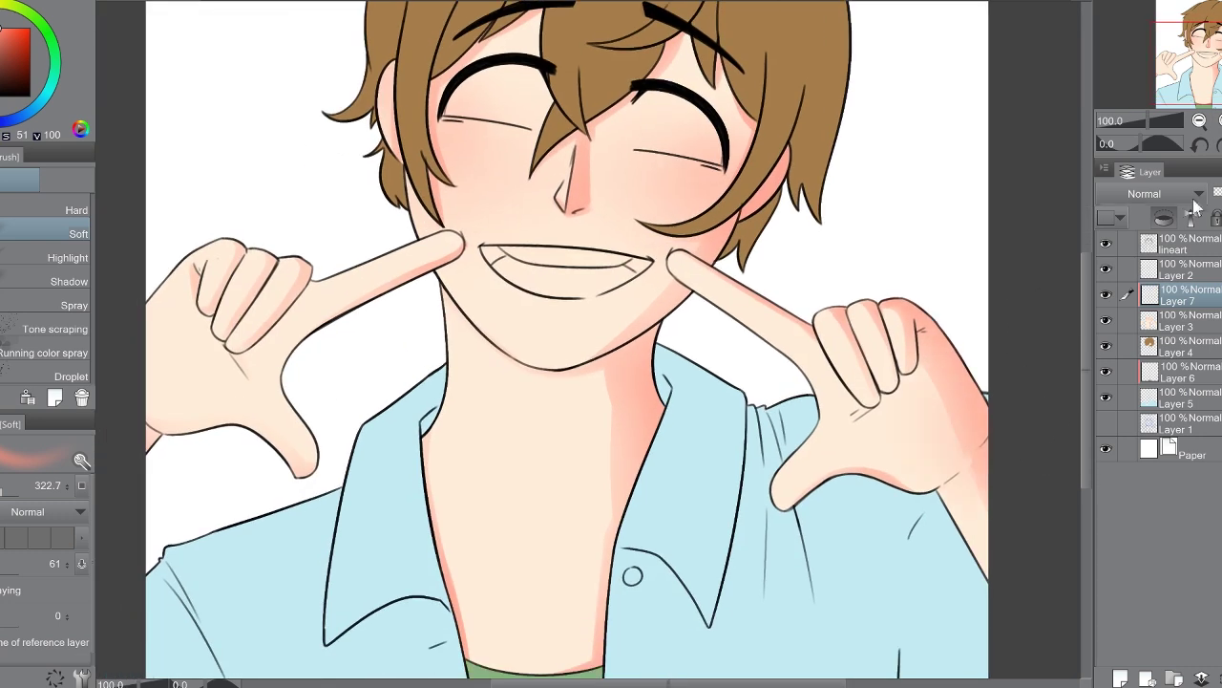
pyautogui.moveTo(1215, 193); pyautogui.dragTo(1195, 192)
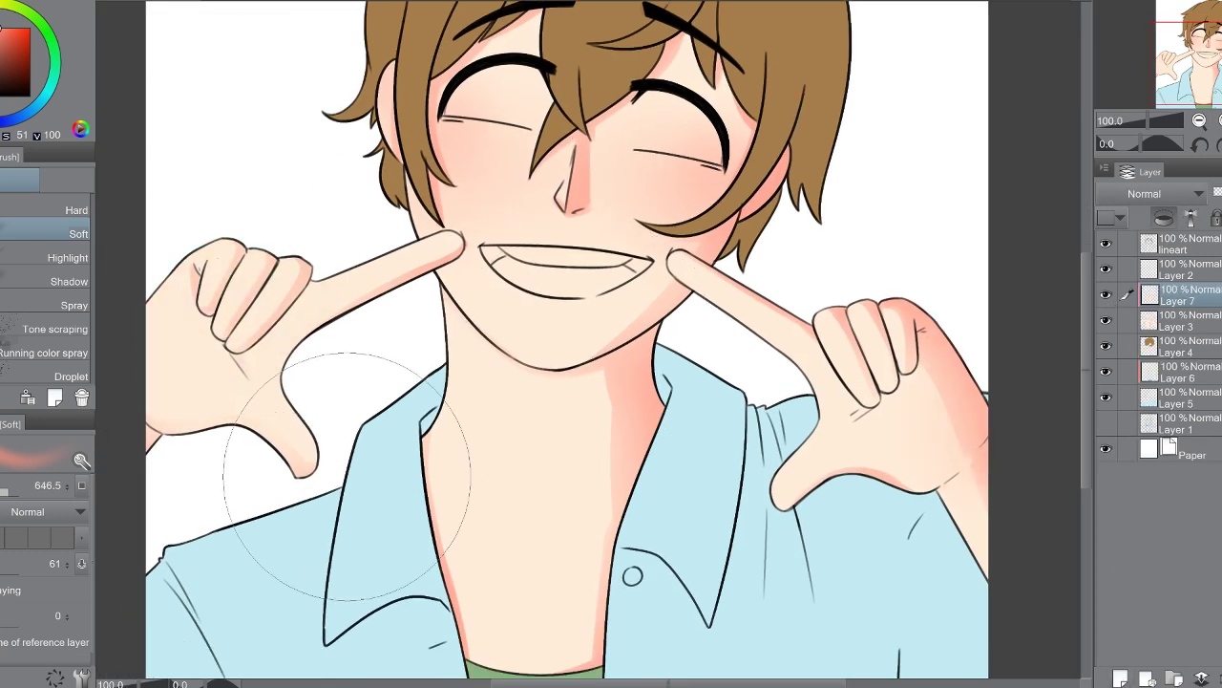
pyautogui.moveTo(1107, 304); pyautogui.dragTo(1202, 678)
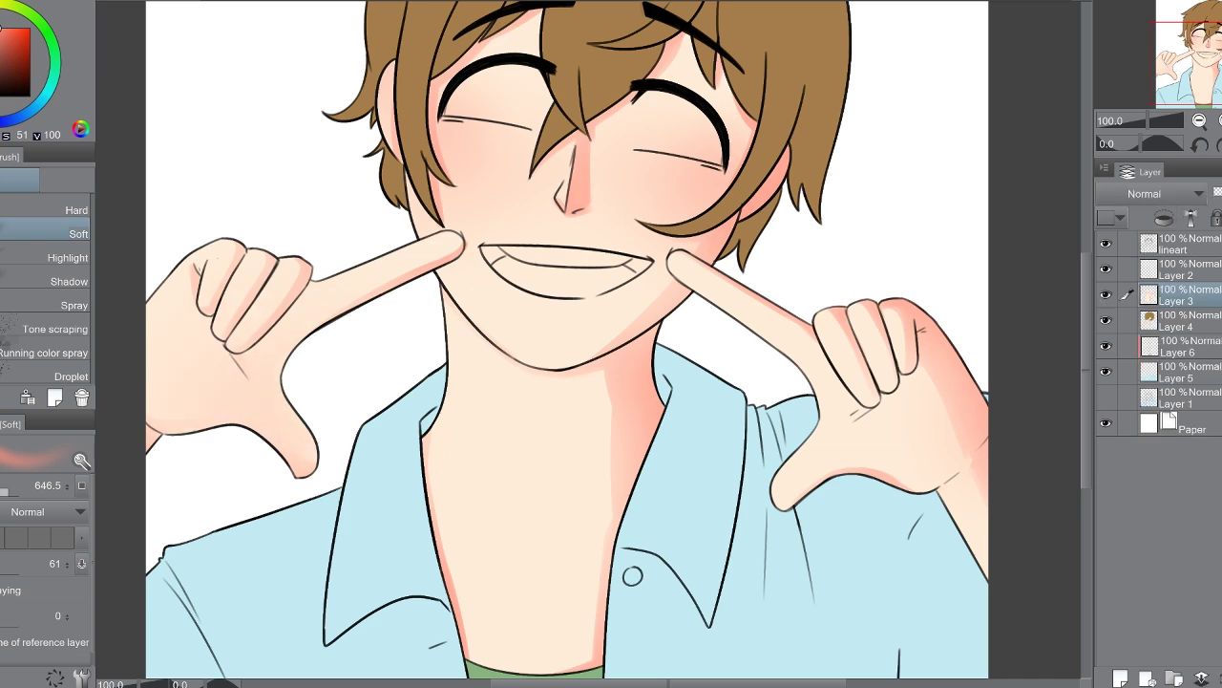
# Step: Paint the upper teeth white on a new layer above the skin with the G-pen at size 38.4
pyautogui.hotkey('ctrl', 'shift', 'n')
pyautogui.scroll(8, 592, 343)
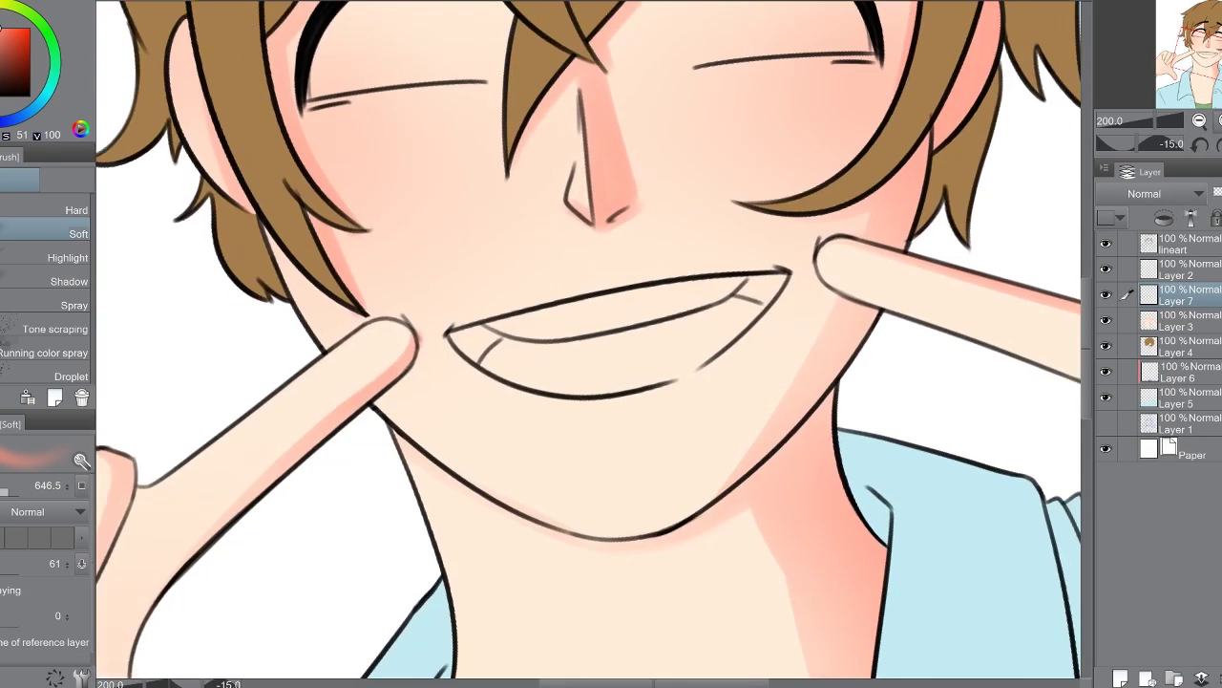
pyautogui.press('p')
pyautogui.click(1202, 143)
pyautogui.moveTo(573, 287); pyautogui.dragTo(669, 233)
pyautogui.moveTo(535, 277); pyautogui.dragTo(821, 163)
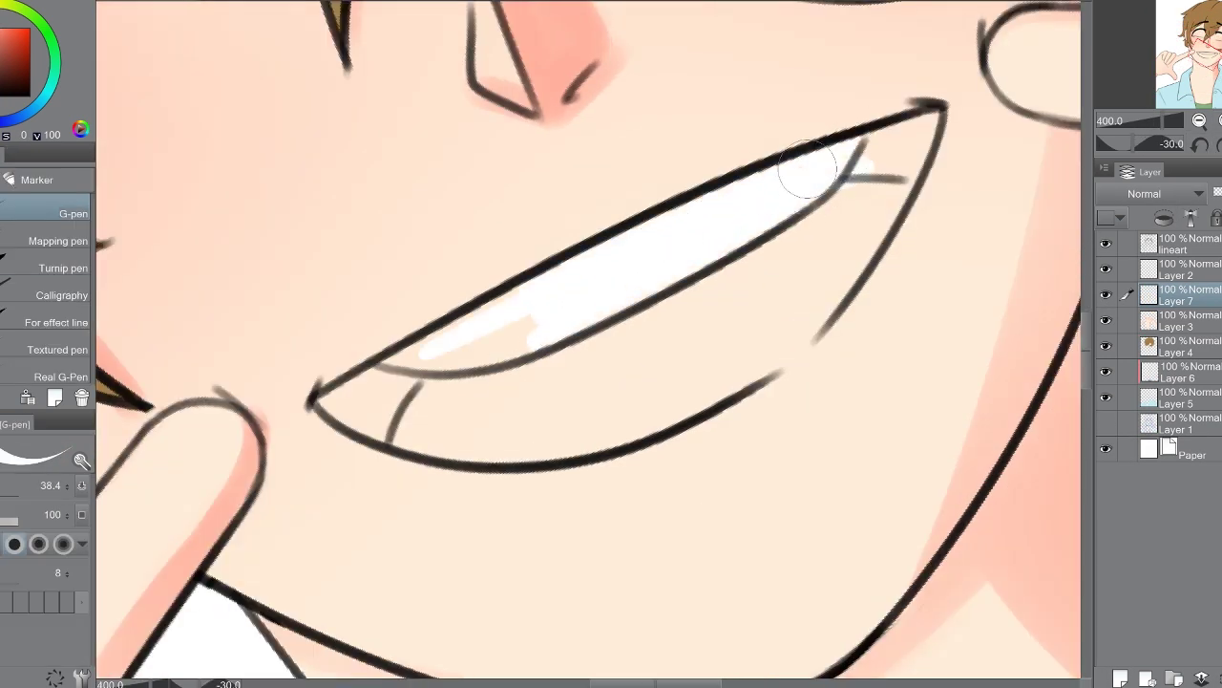
pyautogui.moveTo(401, 334); pyautogui.dragTo(477, 355)
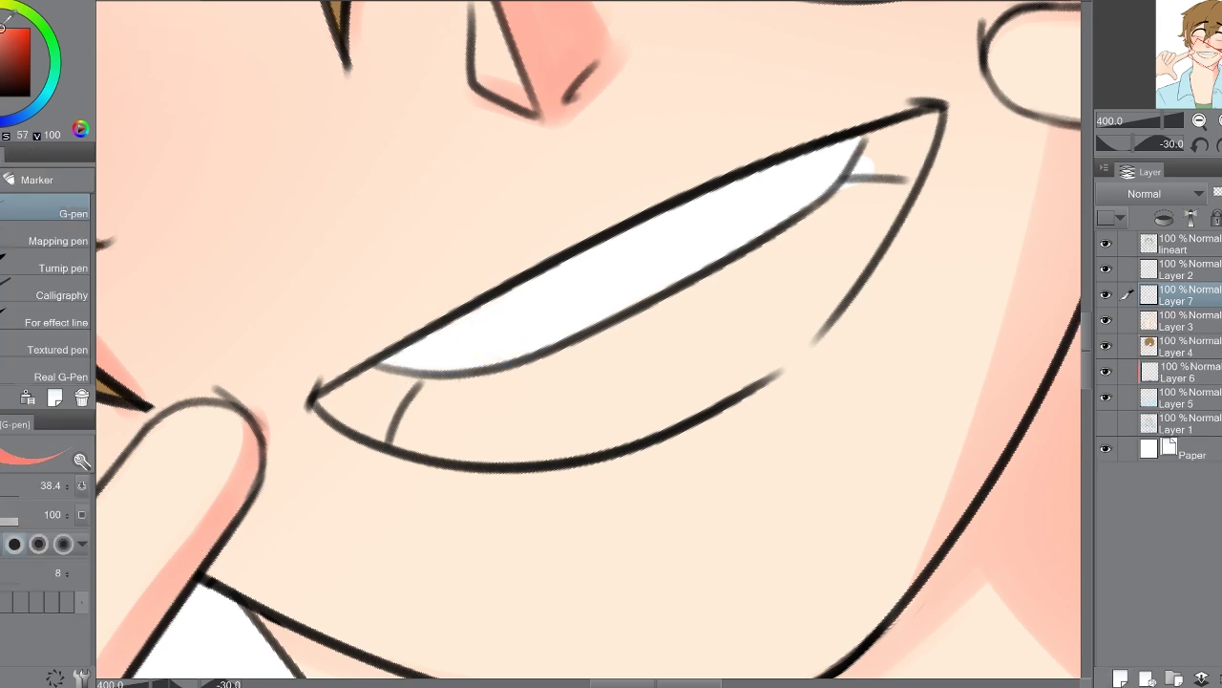
# Step: Fill the tongue area below the teeth with salmon red using the G-pen at size 38.4
pyautogui.moveTo(425, 387); pyautogui.dragTo(409, 437)
pyautogui.moveTo(849, 256); pyautogui.dragTo(448, 392)
pyautogui.moveTo(826, 222); pyautogui.dragTo(635, 315)
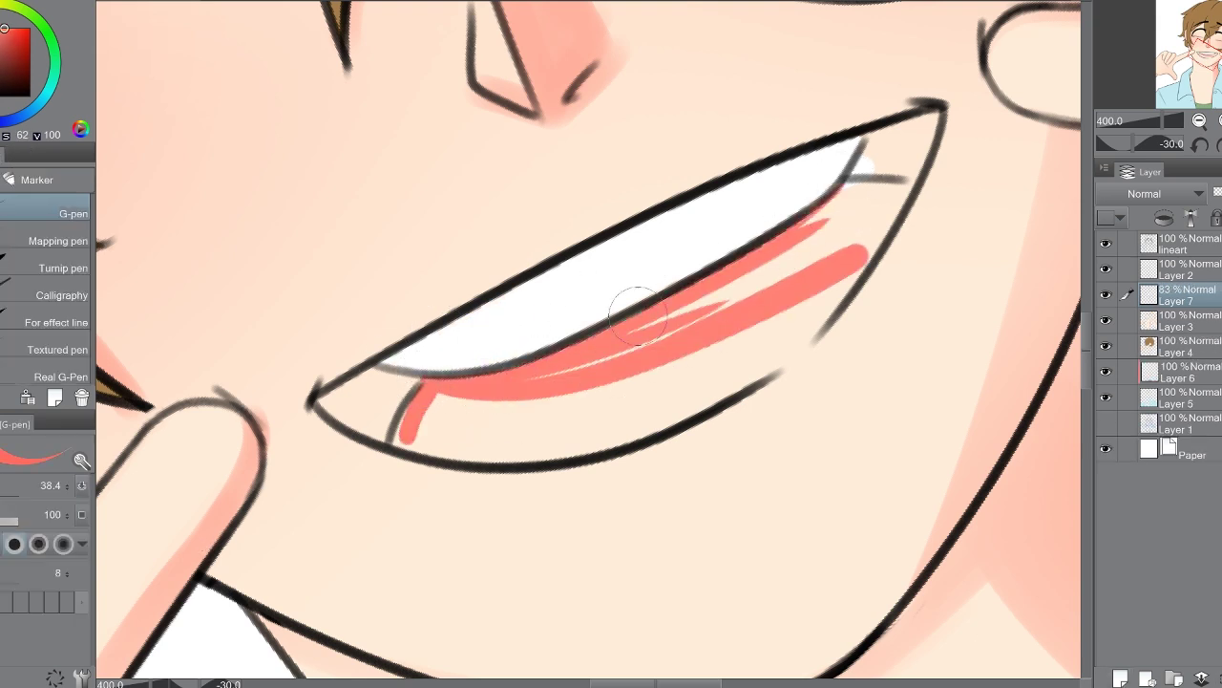
pyautogui.moveTo(425, 446)
pyautogui.mouseDown()
pyautogui.moveTo(519, 334)
pyautogui.moveTo(704, 404)
pyautogui.moveTo(840, 248)
pyautogui.moveTo(677, 319)
pyautogui.moveTo(859, 225)
pyautogui.mouseUp()
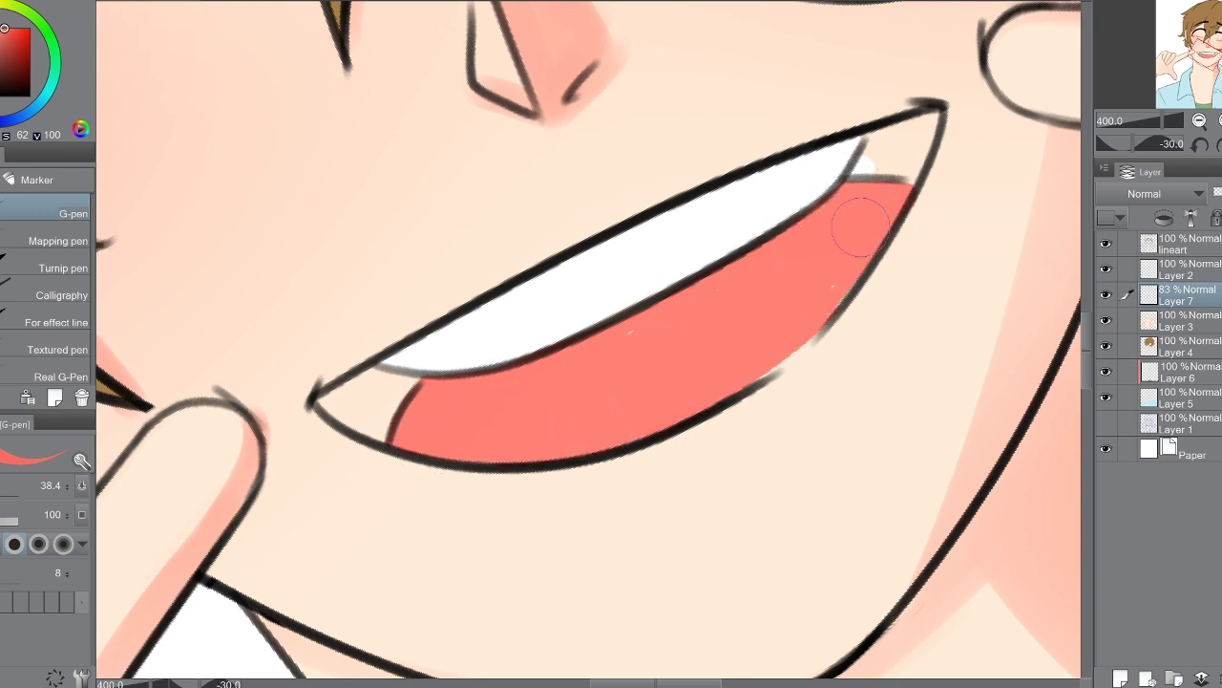
pyautogui.moveTo(859, 276); pyautogui.dragTo(900, 215)
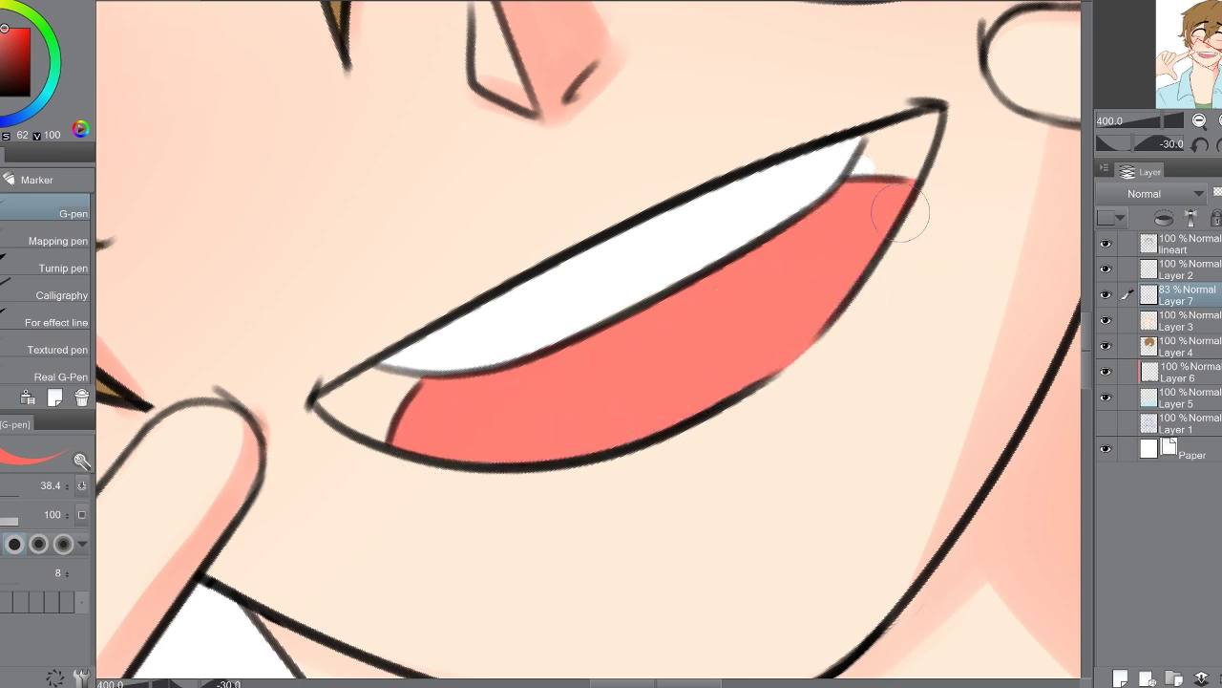
# Step: Fill both inner corners of the mouth with dark red (S 85, V 77) using the G-pen at size 38.4
pyautogui.hotkey('ctrl', '0')
pyautogui.scroll(3, 592, 337)
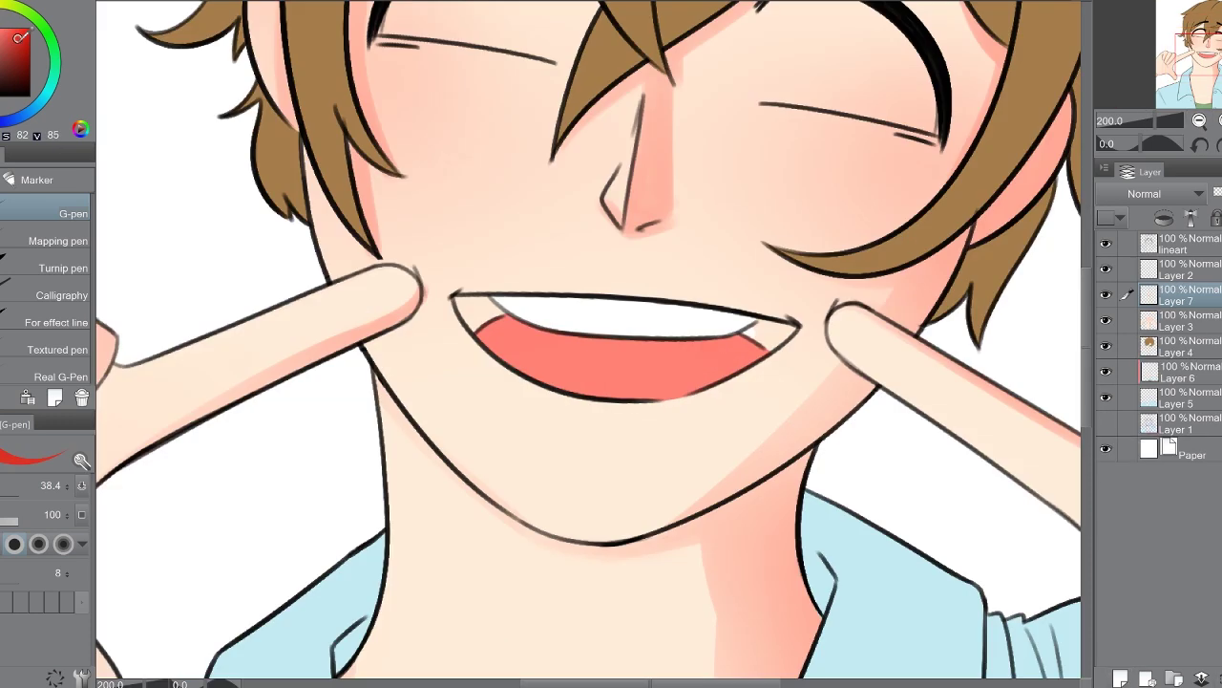
pyautogui.hotkey('ctrl', '+')
pyautogui.moveTo(323, 254); pyautogui.dragTo(351, 314)
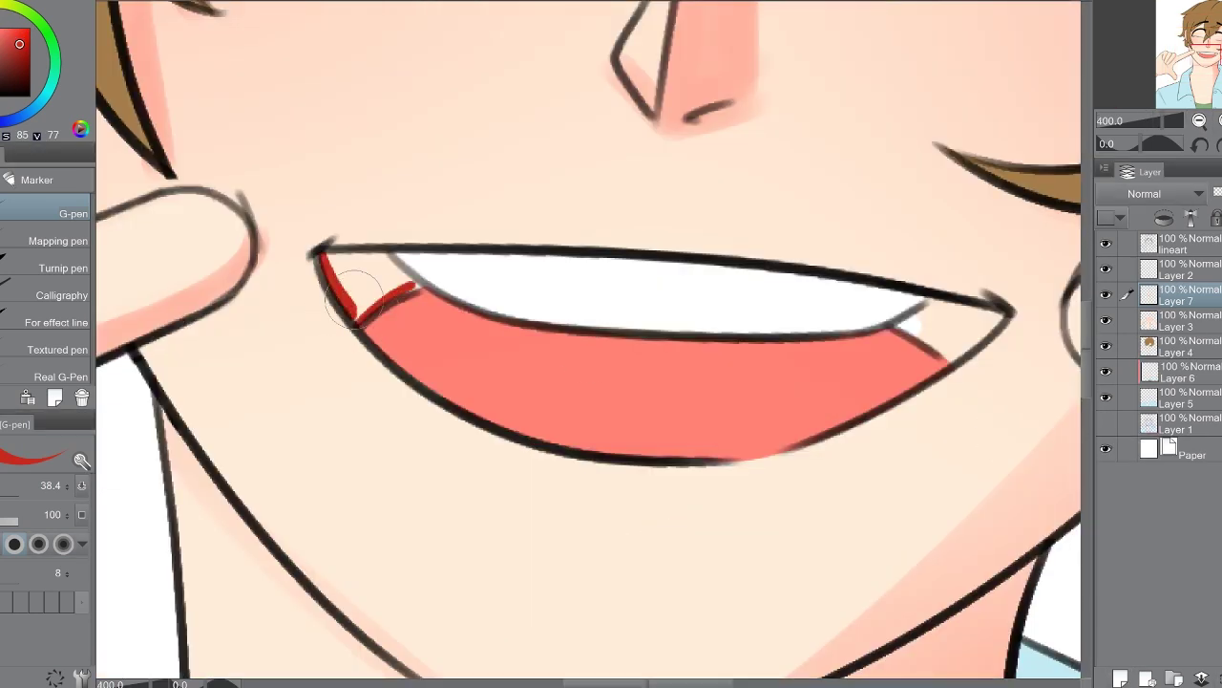
pyautogui.moveTo(330, 263); pyautogui.dragTo(411, 287)
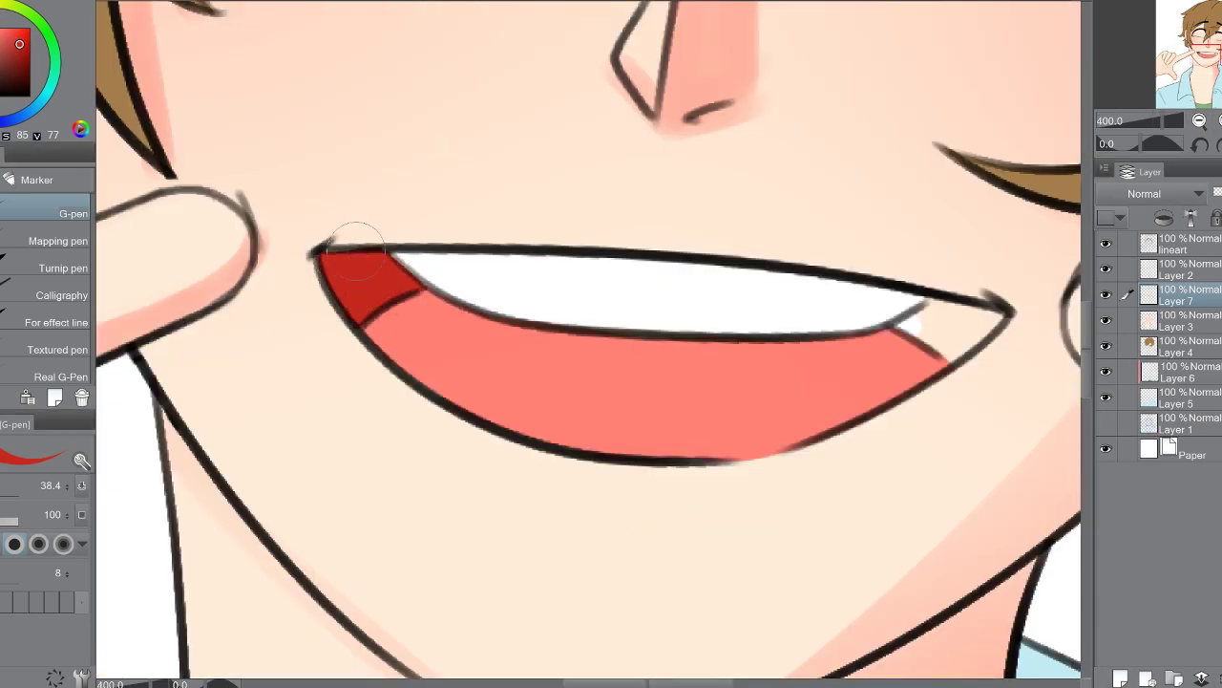
pyautogui.moveTo(900, 328); pyautogui.dragTo(953, 359)
pyautogui.moveTo(921, 314)
pyautogui.mouseDown()
pyautogui.moveTo(1002, 312)
pyautogui.moveTo(959, 364)
pyautogui.moveTo(943, 320)
pyautogui.mouseUp()
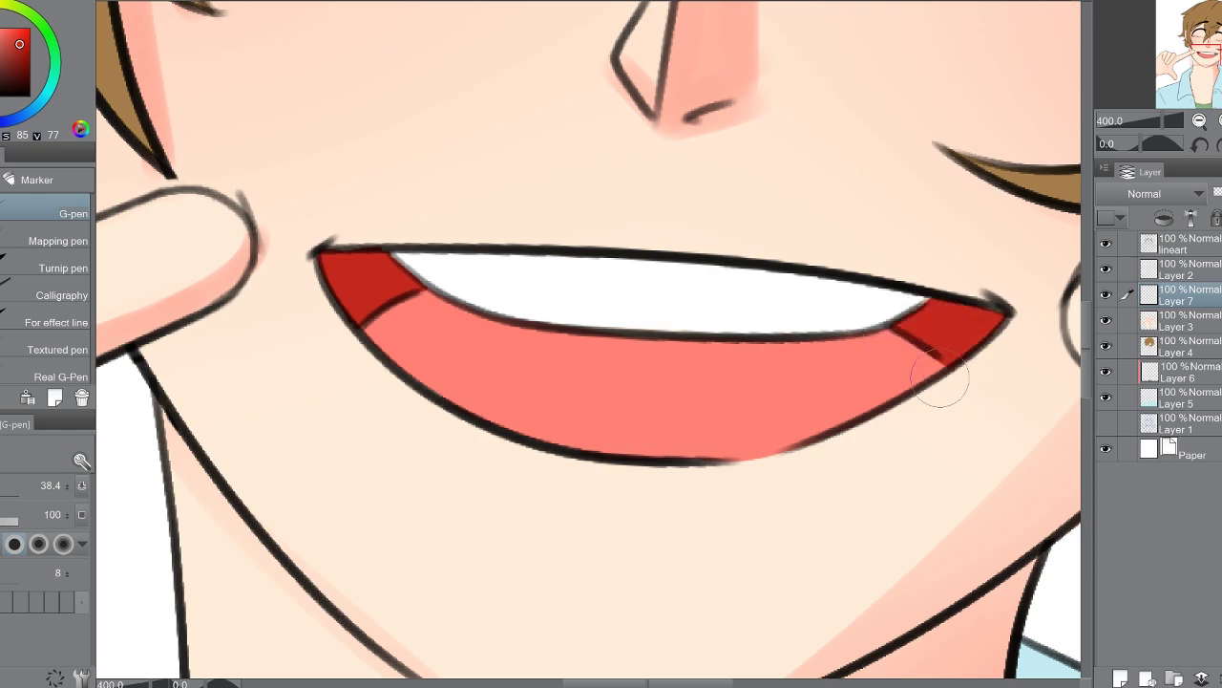
# Step: Set up a clipped layer directly above the hair on Layer 4 and choose Soft Round Pen smooth 2 in dark brown (S 66, V 42)
pyautogui.click(1199, 122)
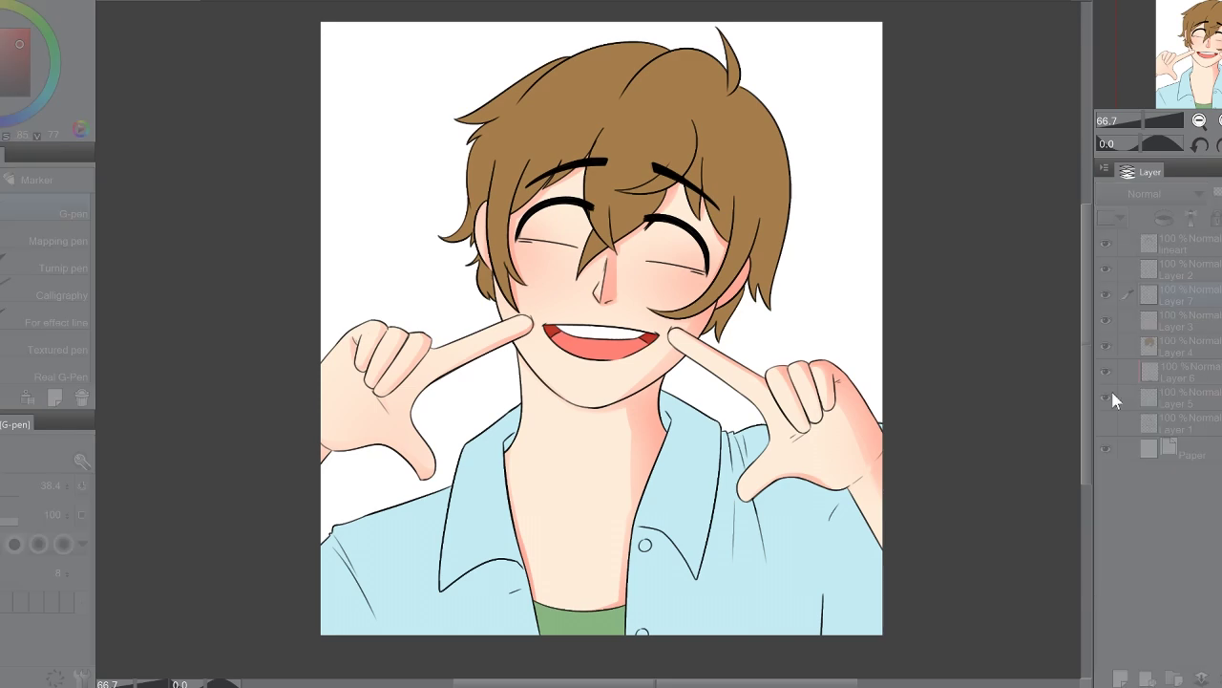
pyautogui.moveTo(1184, 295); pyautogui.dragTo(1184, 330)
pyautogui.scroll(4, 593, 176)
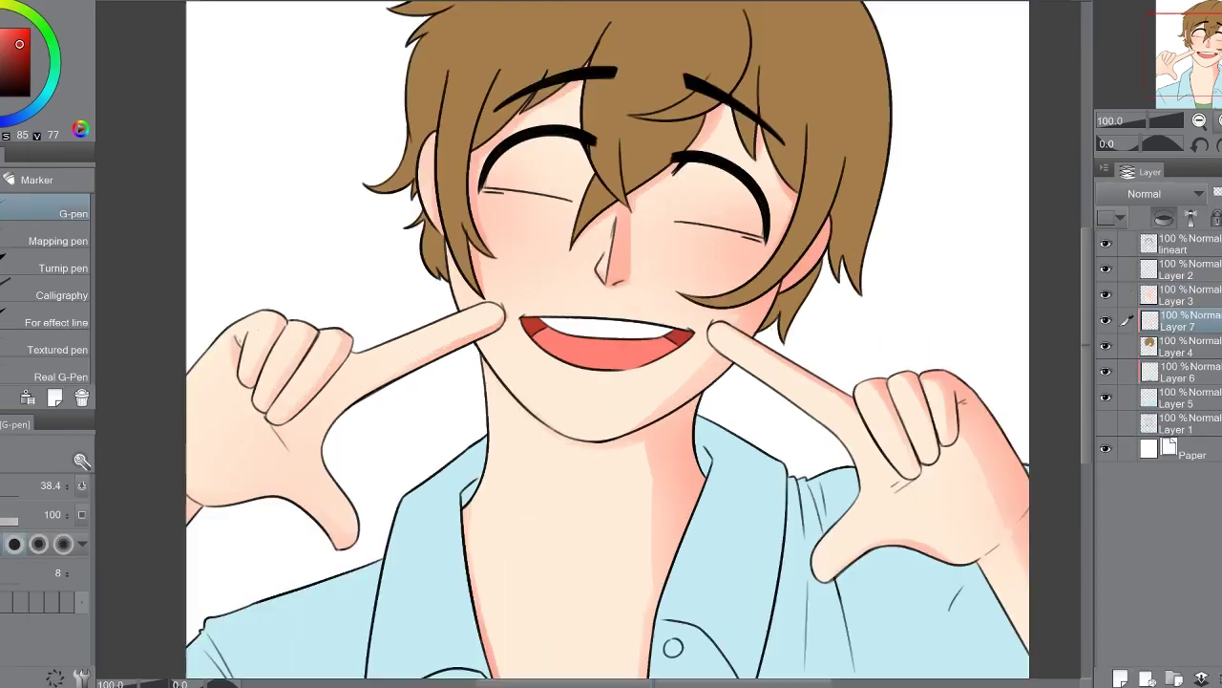
pyautogui.press('i')
pyautogui.press('b')
pyautogui.scroll(-3, 592, 344)
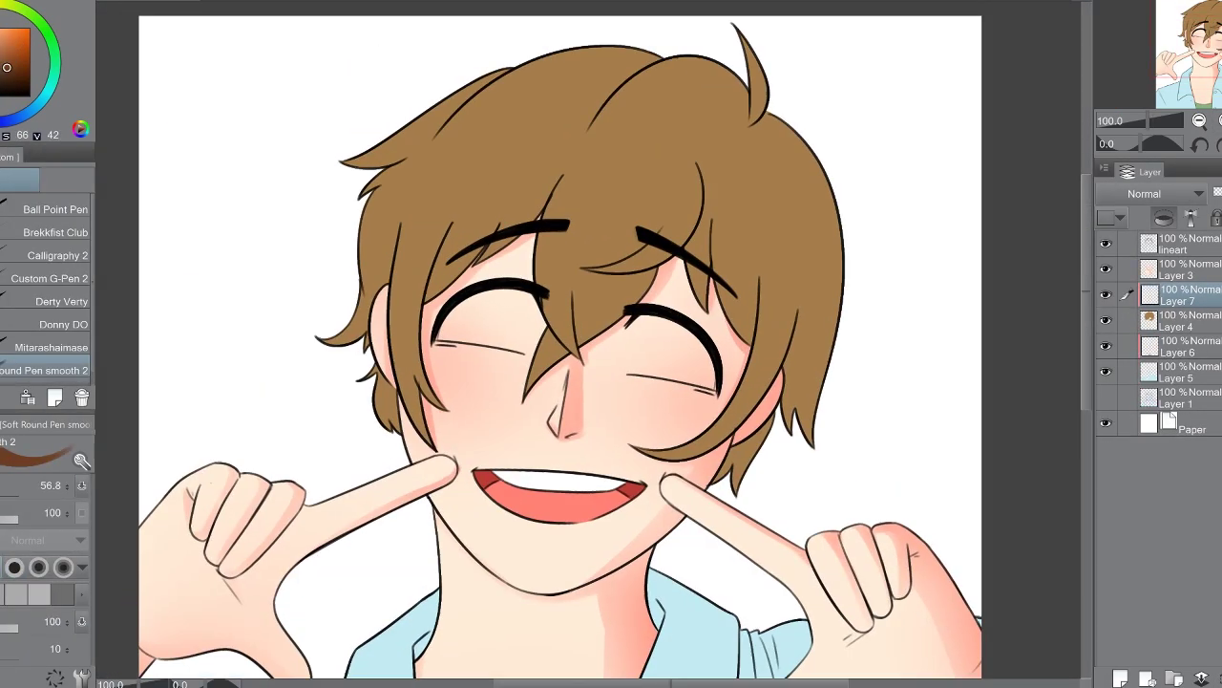
# Step: Shade the hair behind the neck and the strands around the image's left ear in dark brown on the clipped layer at 66% opacity
pyautogui.scroll(1, 382, 218)
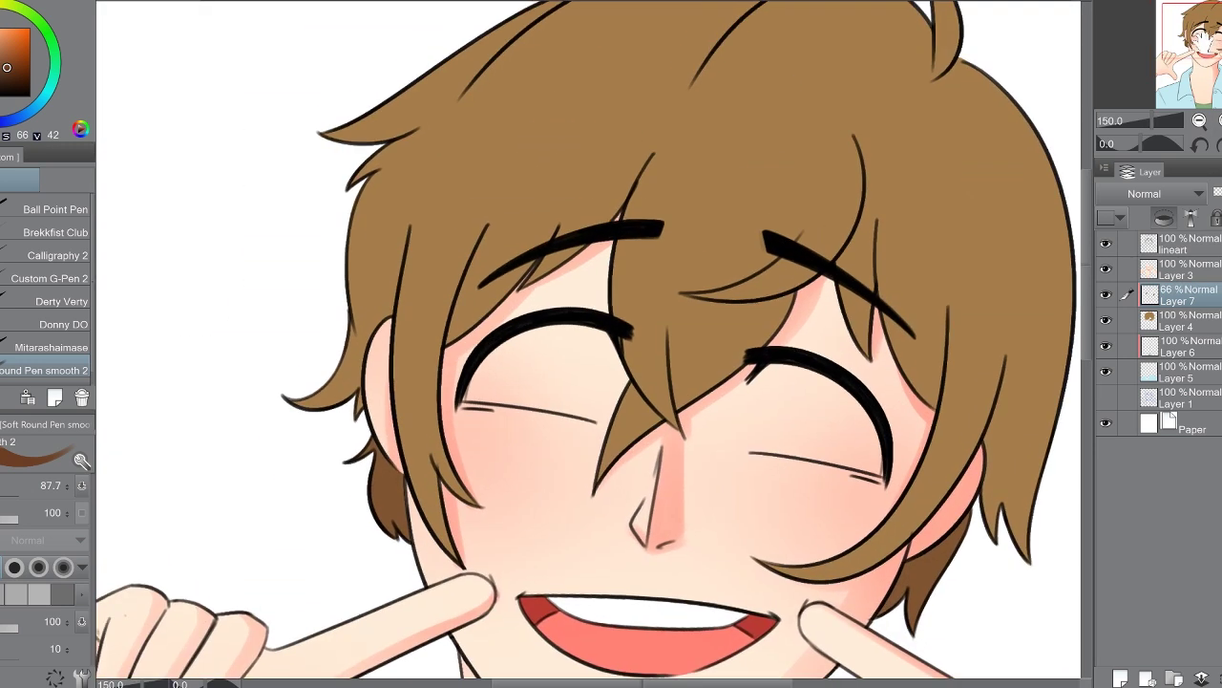
pyautogui.moveTo(299, 408); pyautogui.dragTo(339, 300)
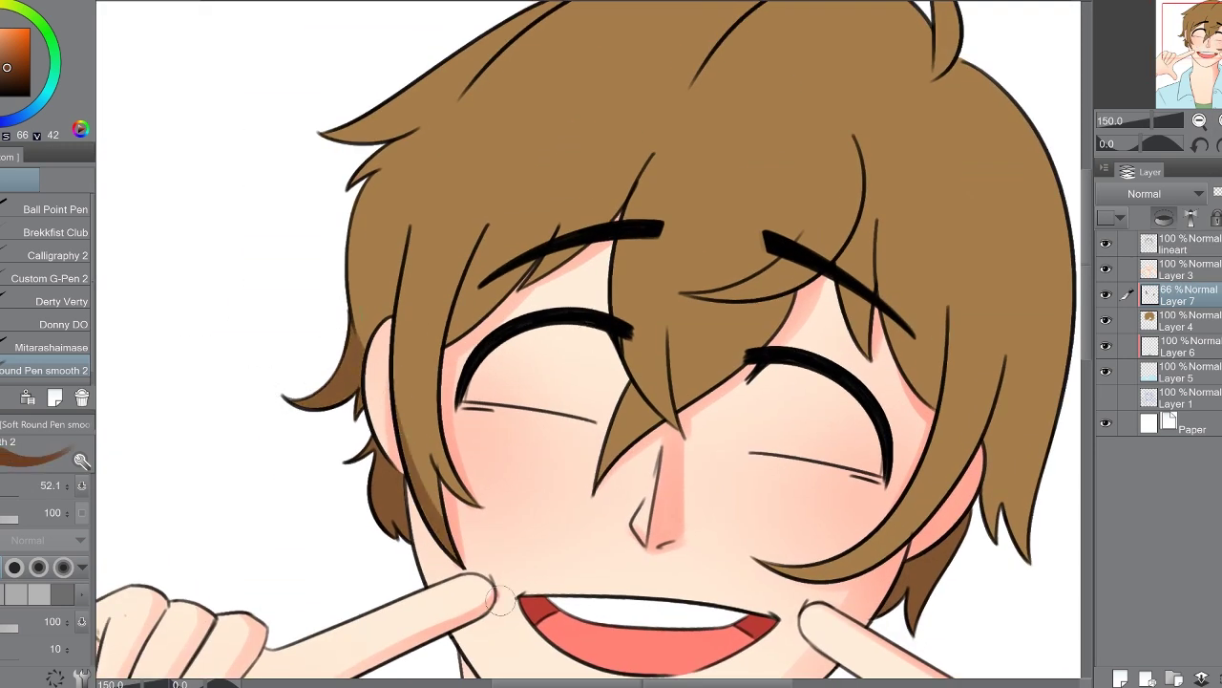
pyautogui.moveTo(467, 334); pyautogui.dragTo(458, 275)
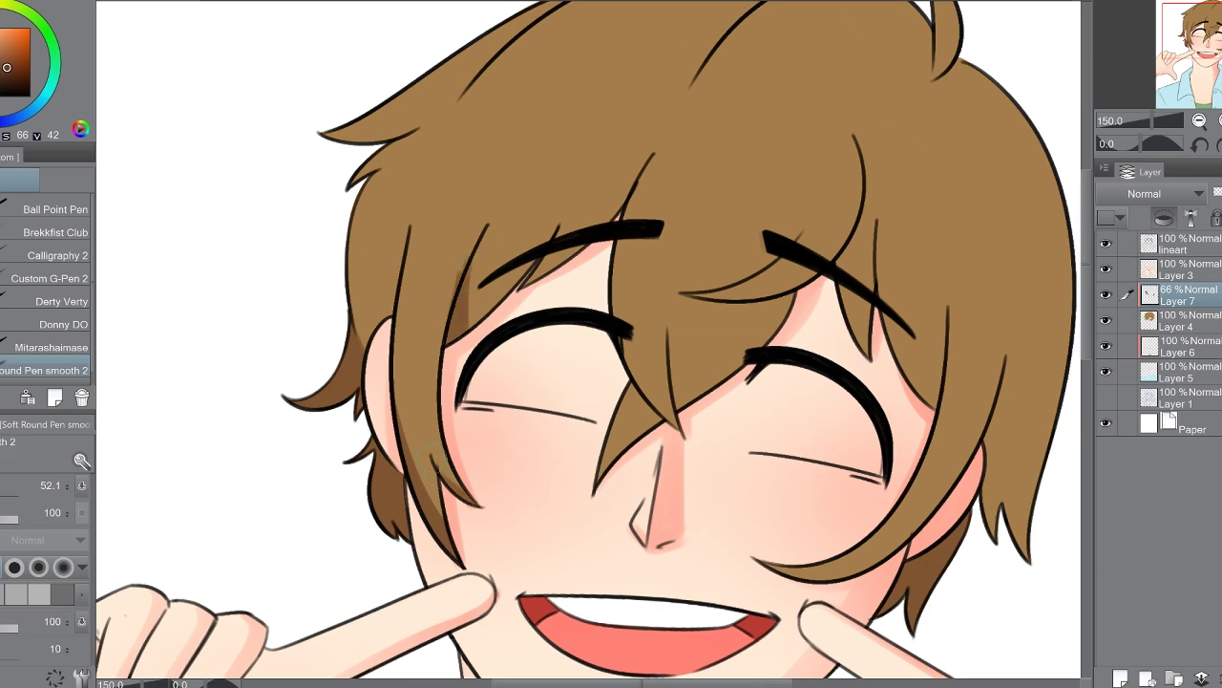
# Step: Shade the hair at the image's right temple and the lower edge of the curved side lock in dark brown on Layer 7
pyautogui.press('-')
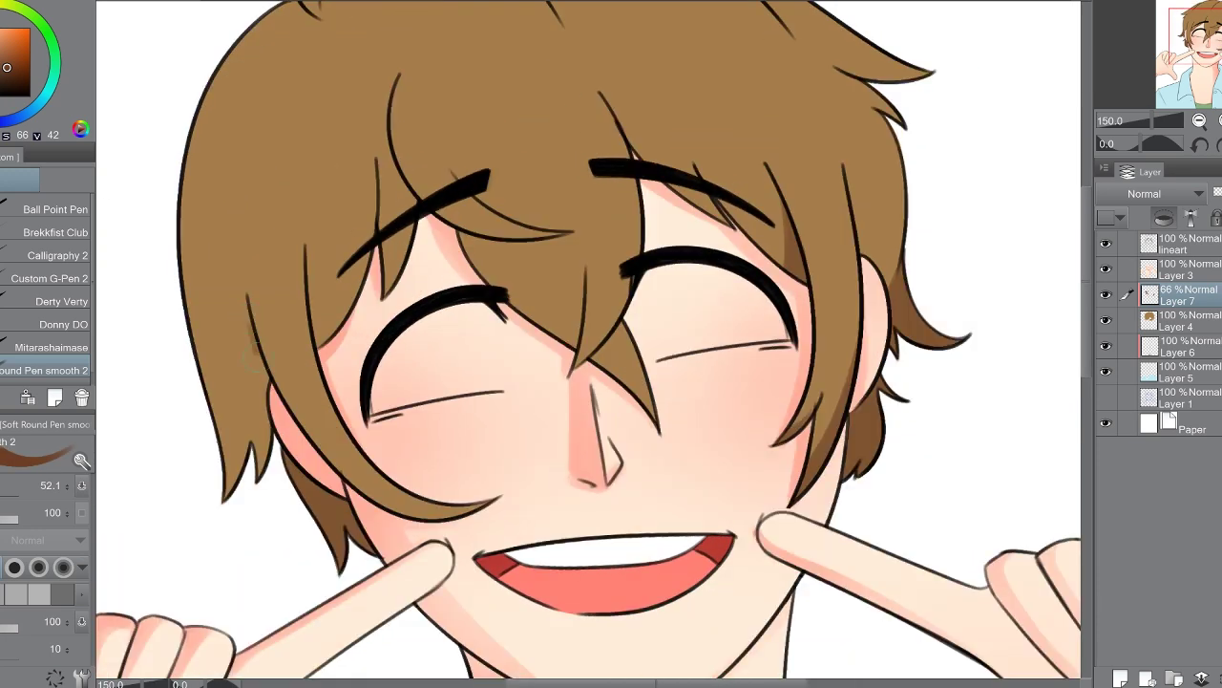
pyautogui.keyDown('alt'); pyautogui.click(216, 508); pyautogui.keyUp('alt')
pyautogui.keyDown('alt'); pyautogui.click(354, 263); pyautogui.keyUp('alt')
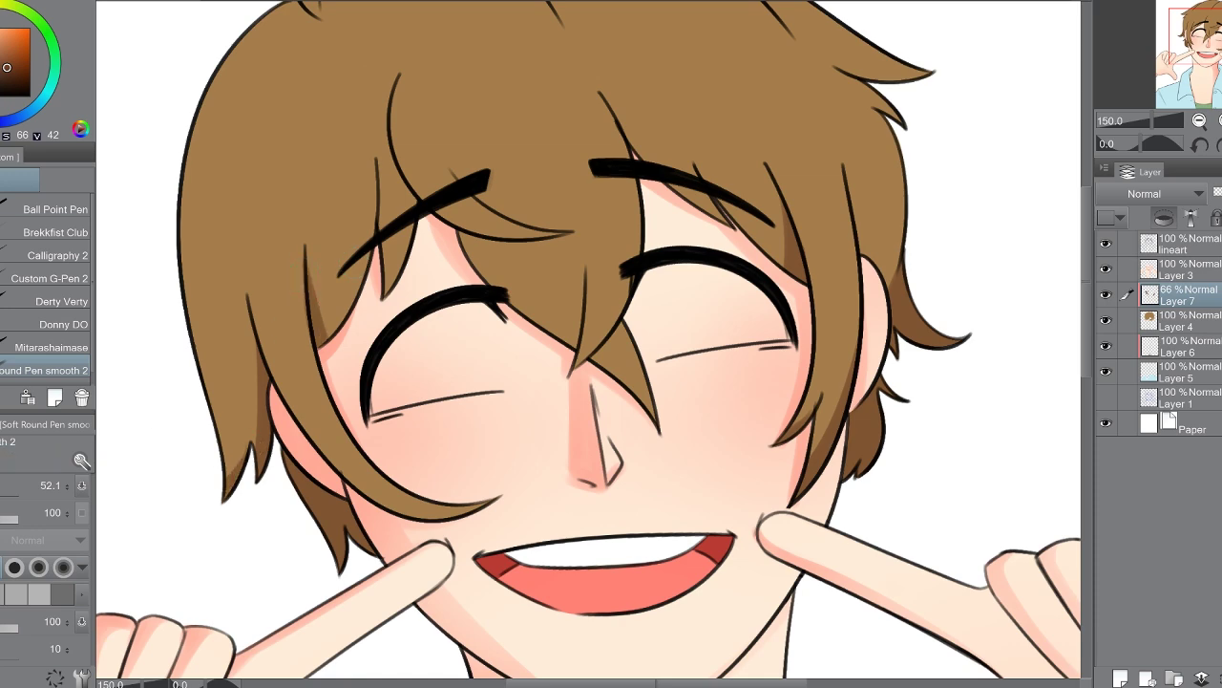
pyautogui.press('-')
pyautogui.press('-')
pyautogui.press('-')
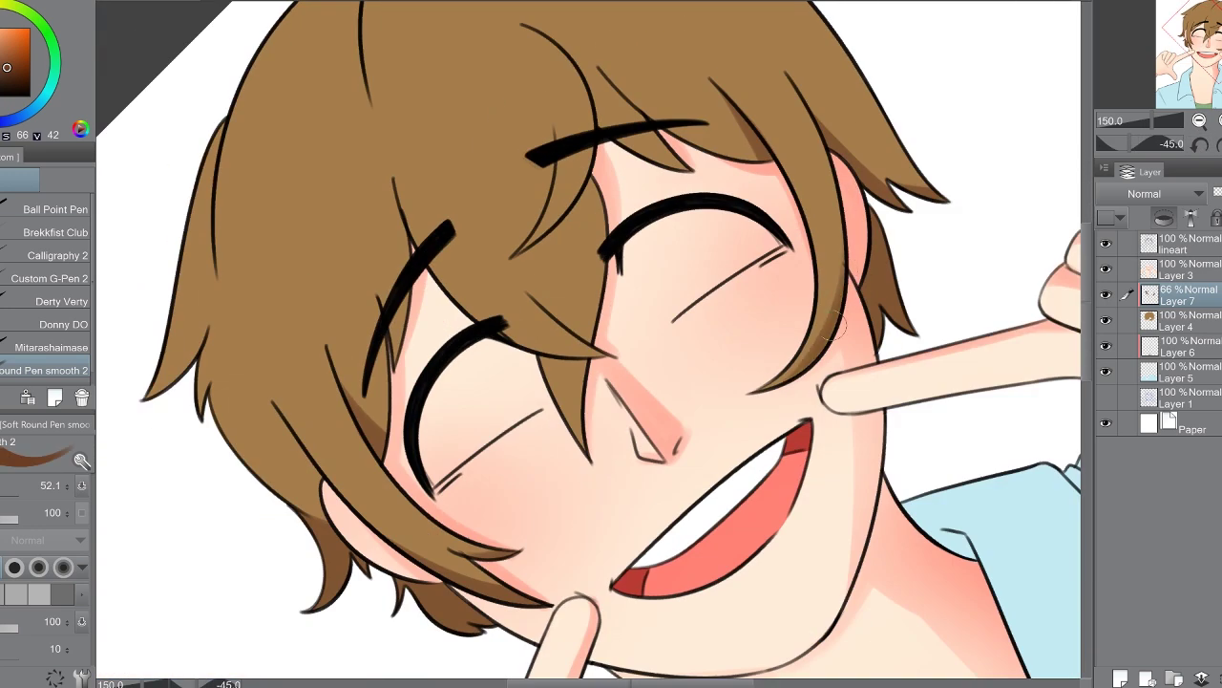
pyautogui.press('^')
pyautogui.press('^')
pyautogui.press('^')
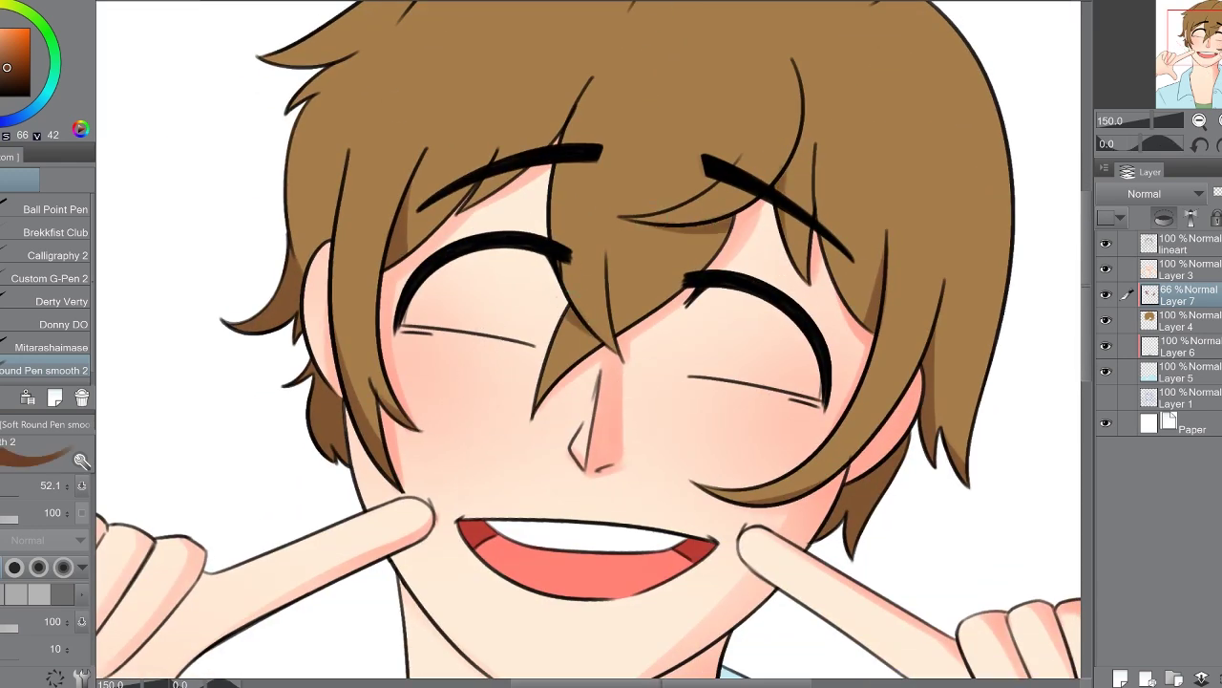
# Step: Shade the fringe beneath the central swoop and the overlapping locks on the crown in dark brown on Layer 7
pyautogui.moveTo(745, 194); pyautogui.dragTo(755, 295)
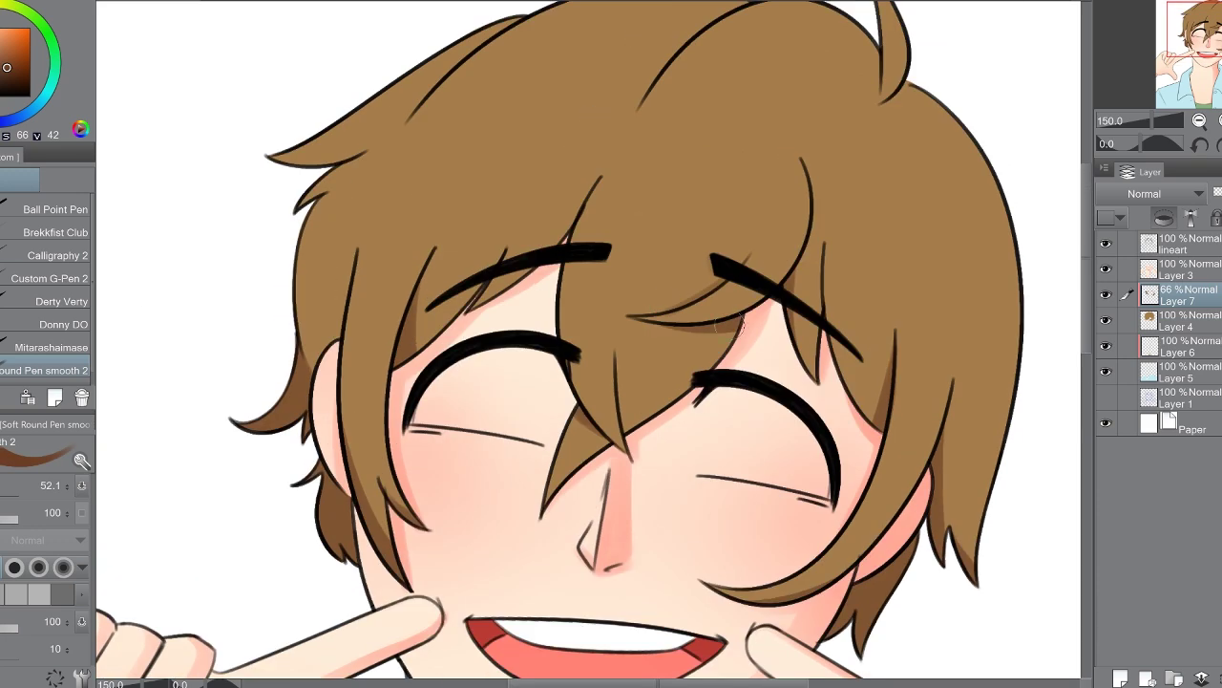
pyautogui.scroll(-4, 857, 153)
pyautogui.scroll(6, 857, 153)
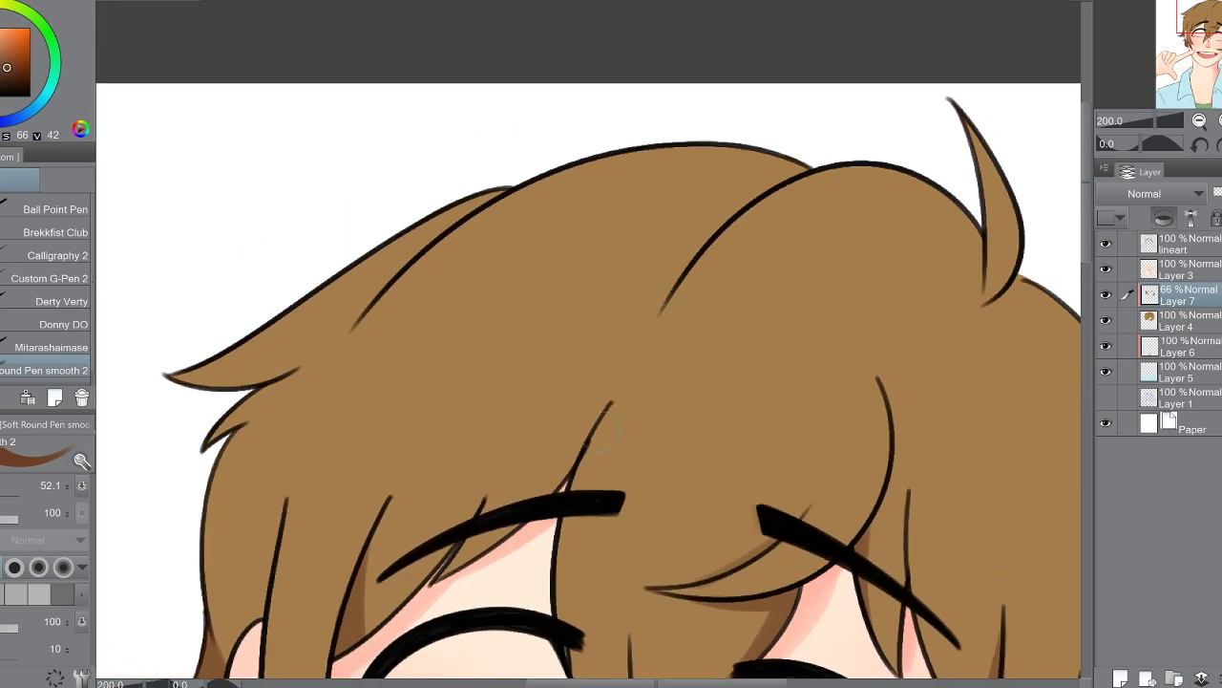
pyautogui.moveTo(351, 329); pyautogui.dragTo(449, 208)
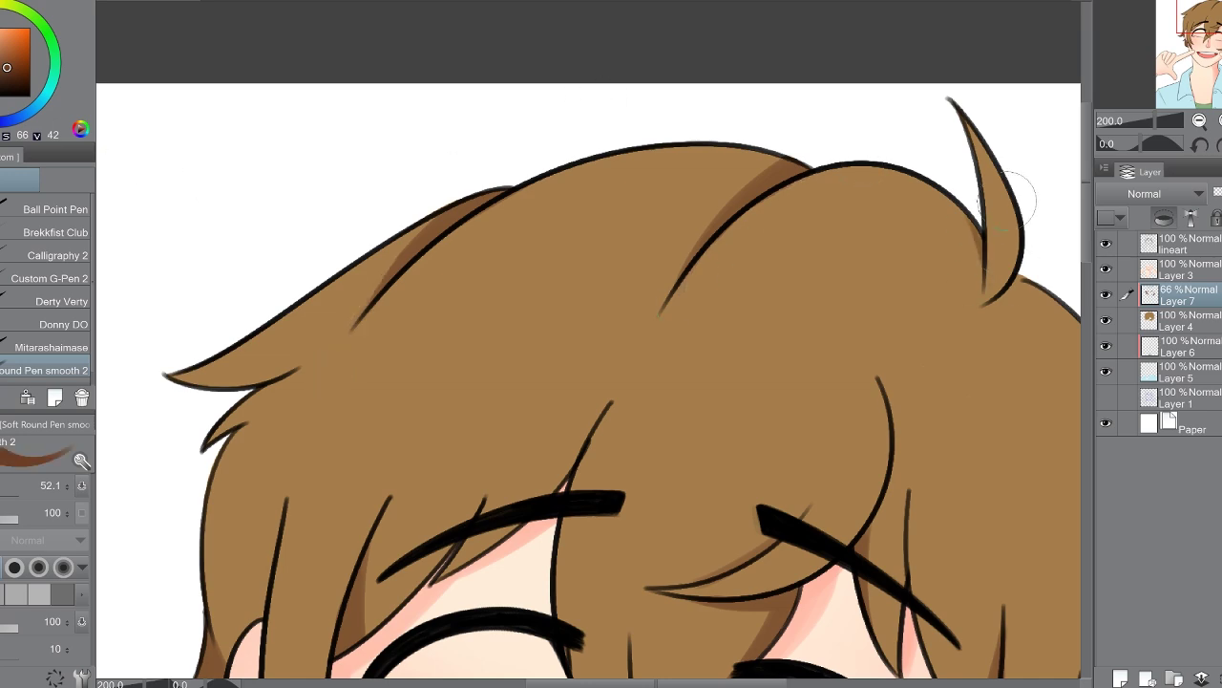
# Step: Merge the hair shadows into Layer 4 and lay a dark brown foreground-to-transparent gradient over the lassoed lower hair on a new layer
pyautogui.scroll(-3, 1008, 203)
pyautogui.scroll(2, 1039, 146)
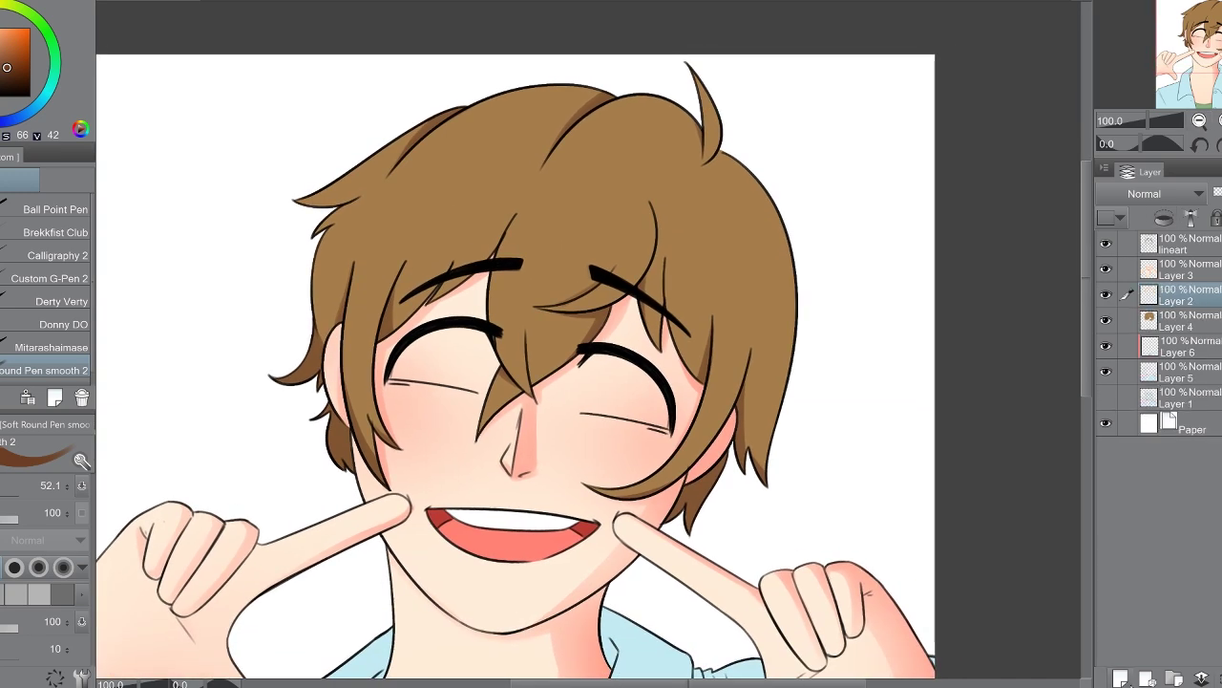
pyautogui.press('m')
pyautogui.moveTo(296, 120)
pyautogui.mouseDown()
pyautogui.moveTo(955, 315)
pyautogui.moveTo(945, 430)
pyautogui.mouseUp()
pyautogui.press('g')
pyautogui.moveTo(668, 592); pyautogui.dragTo(669, 363)
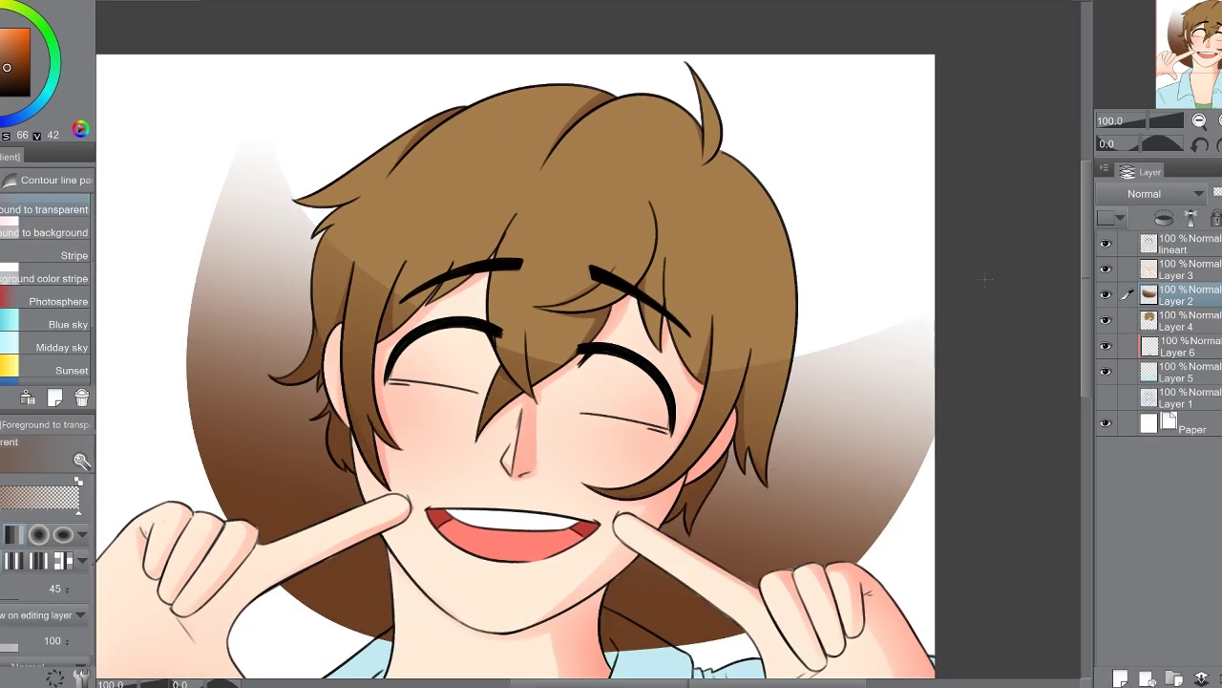
# Step: Clip the gradient layer to the hair, lower its opacity to 45% and merge it into Layer 4
pyautogui.click(1188, 217)
pyautogui.click(1199, 120)
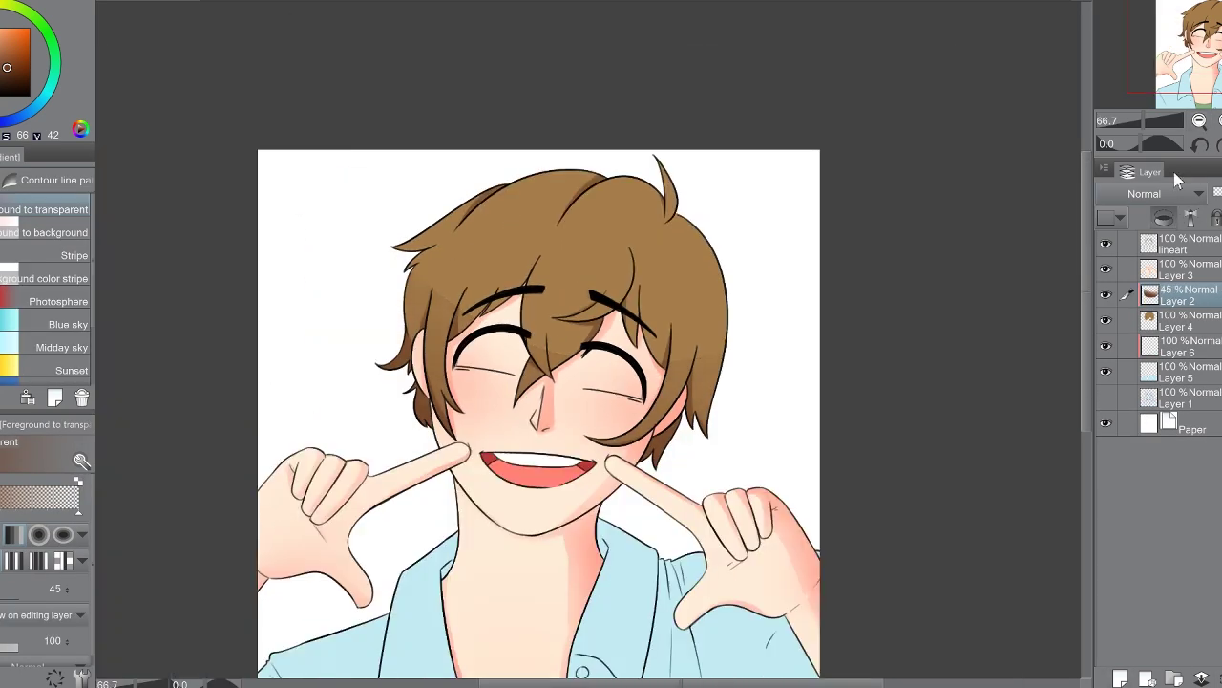
pyautogui.press('b')
pyautogui.hotkey('ctrl', 'alt', '0')
pyautogui.hotkey('ctrl', 'e')
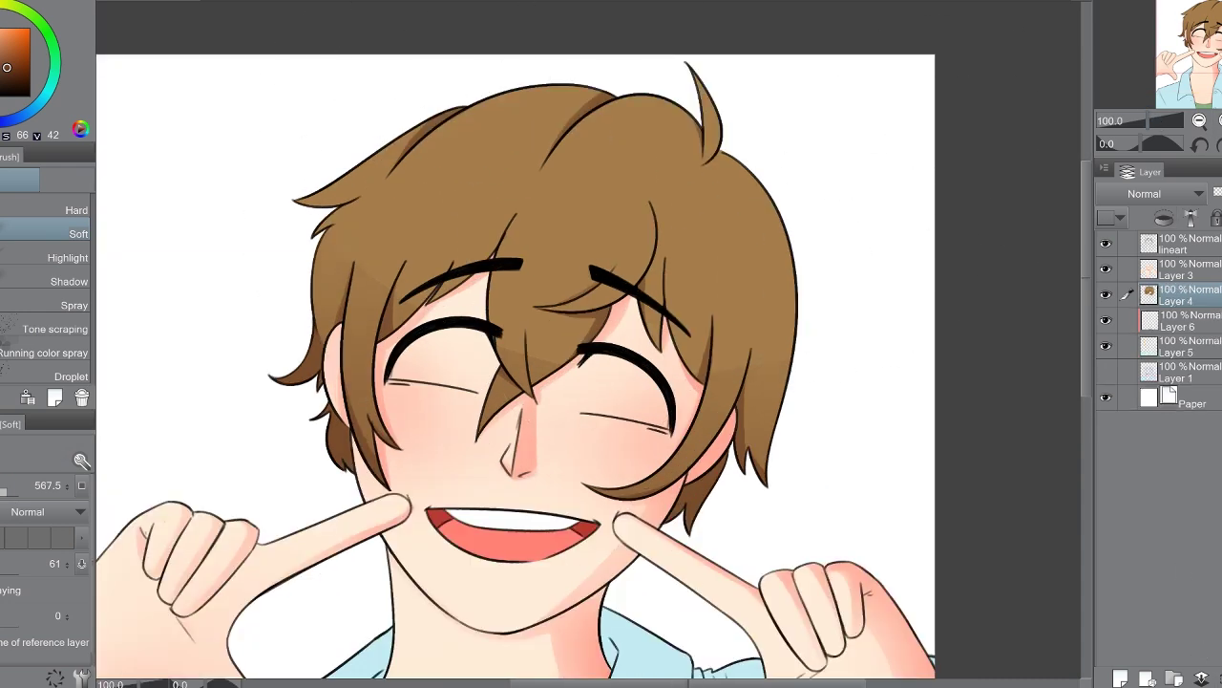
# Step: Try light tan highlights (S 49, V 84) across the hair with Soft Round Pen smooth 2 on a new layer above Layer 4
pyautogui.hotkey('ctrl', 'shift', 'n')
pyautogui.hotkey('ctrl', '0')
pyautogui.hotkey('ctrl', 'alt', '0')
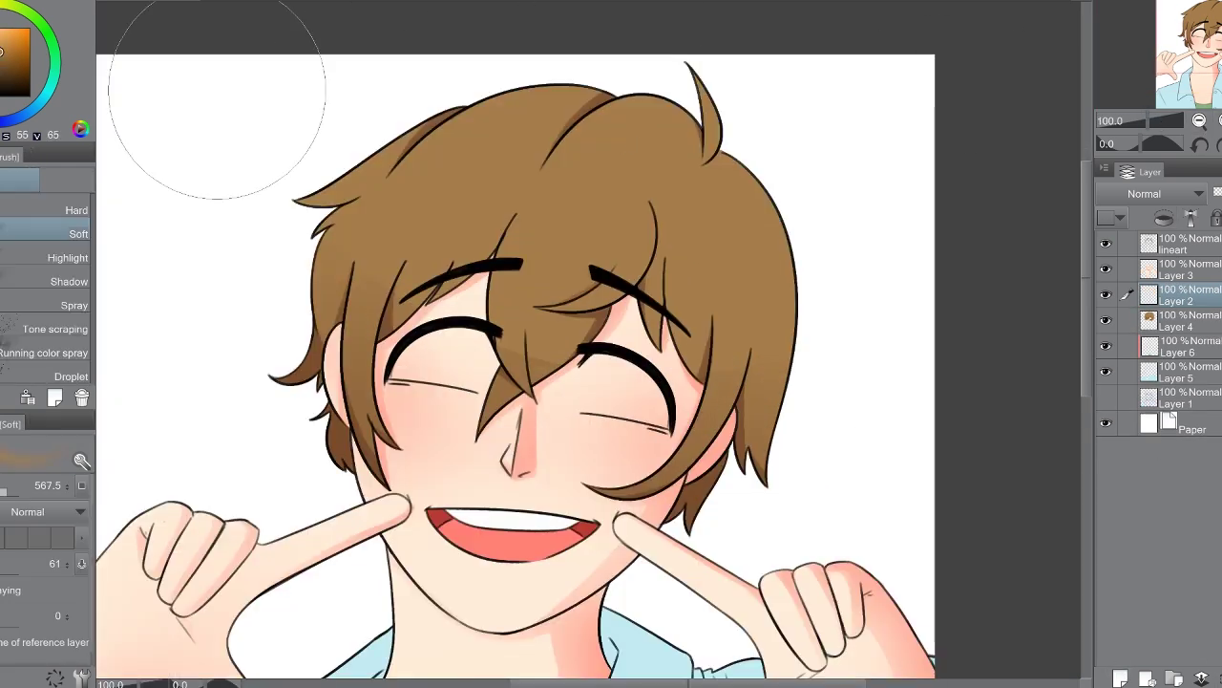
pyautogui.press('p')
pyautogui.moveTo(405, 178); pyautogui.dragTo(360, 231)
pyautogui.moveTo(460, 222); pyautogui.dragTo(432, 250)
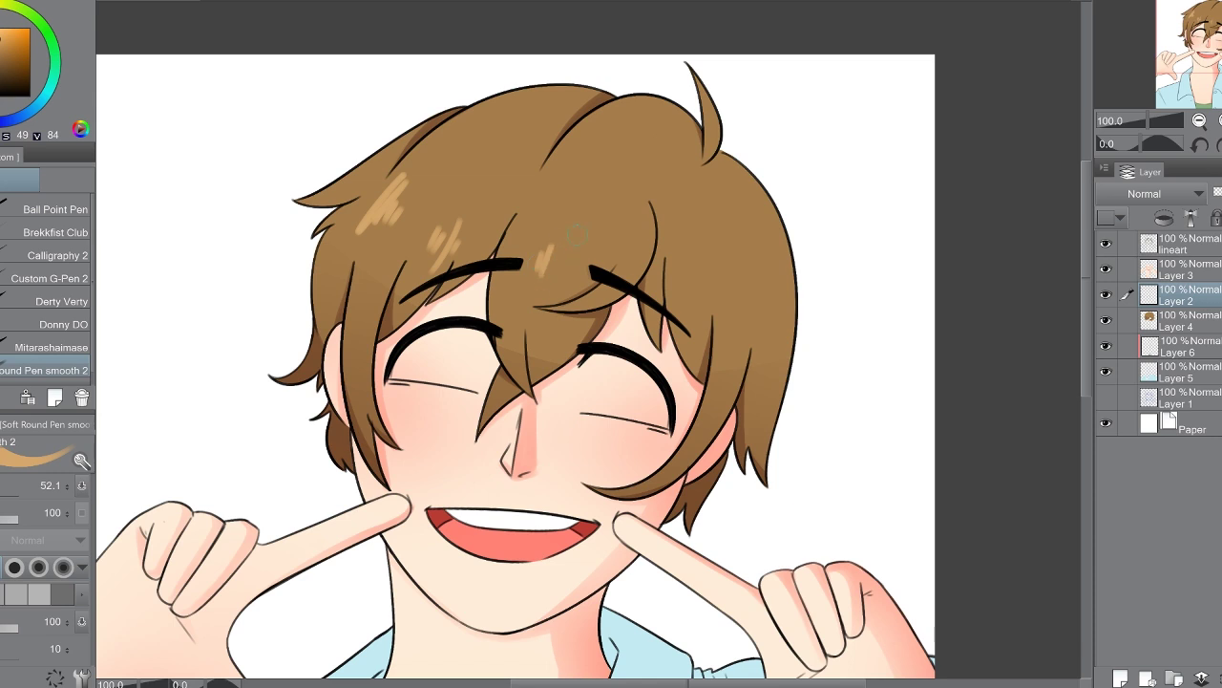
pyautogui.moveTo(577, 232); pyautogui.dragTo(548, 241)
pyautogui.moveTo(749, 276); pyautogui.dragTo(755, 218)
pyautogui.hotkey('ctrl', '-')
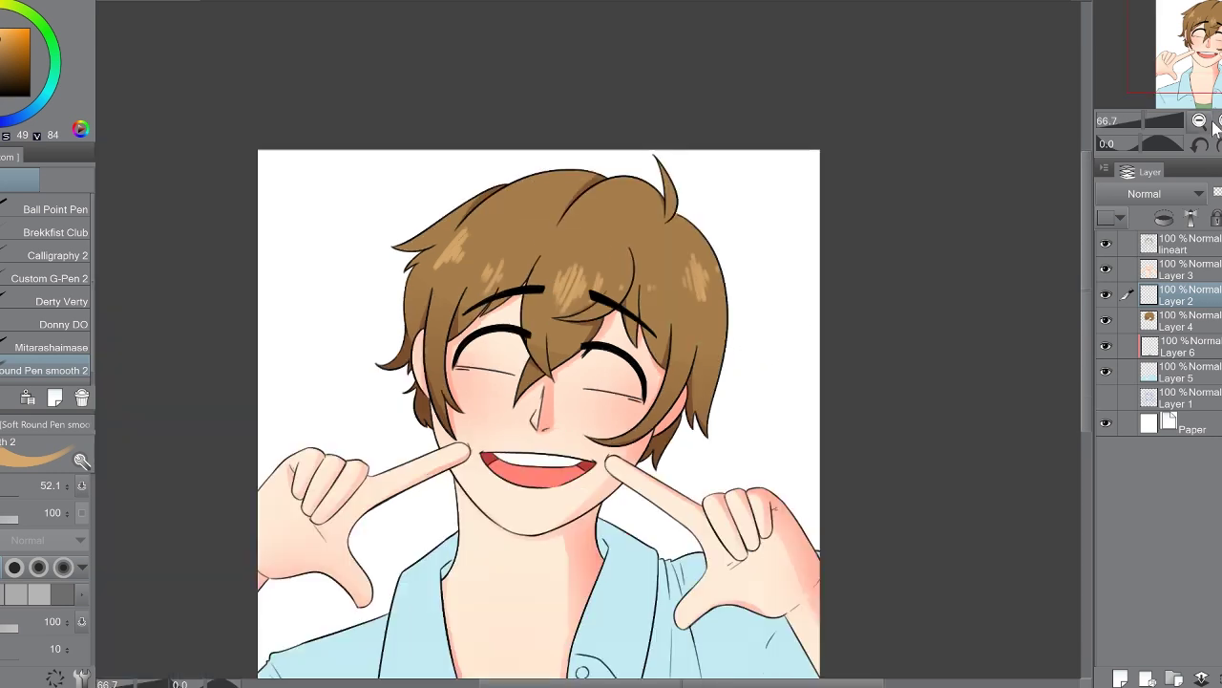
# Step: Lower the hair highlight layer's opacity to 45% and remove the layer
pyautogui.hotkey('ctrl', 'j')
pyautogui.hotkey('ctrl', 'e')
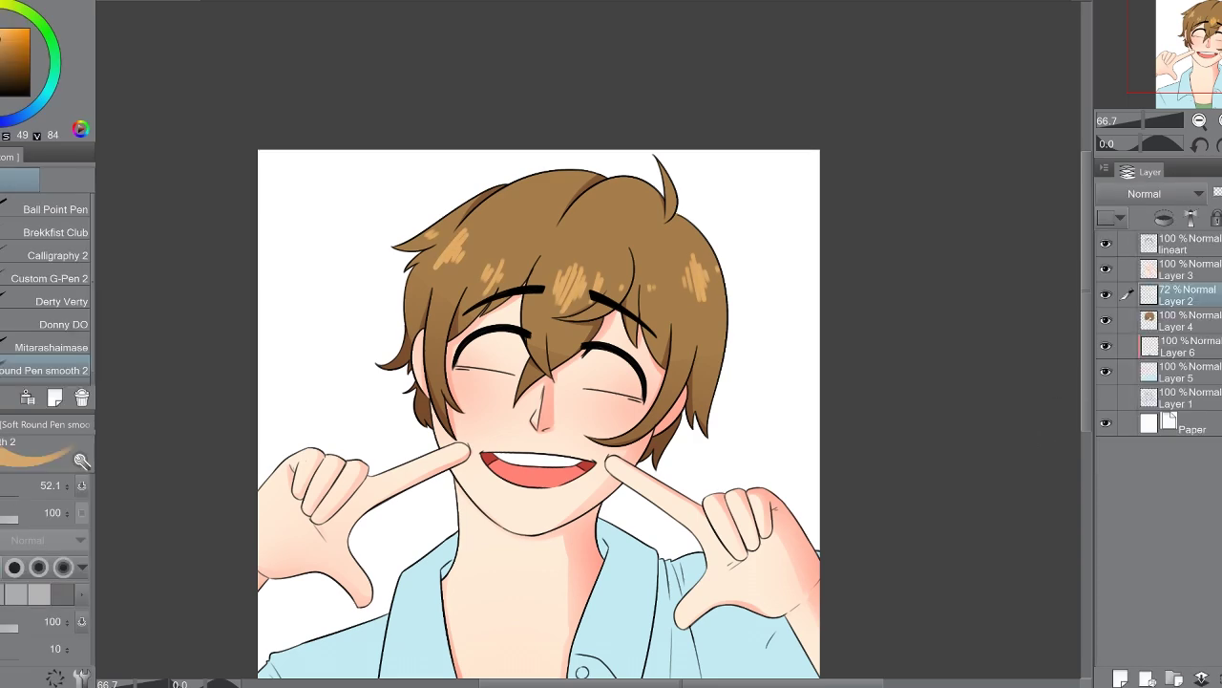
pyautogui.moveTo(1212, 193); pyautogui.dragTo(1217, 193)
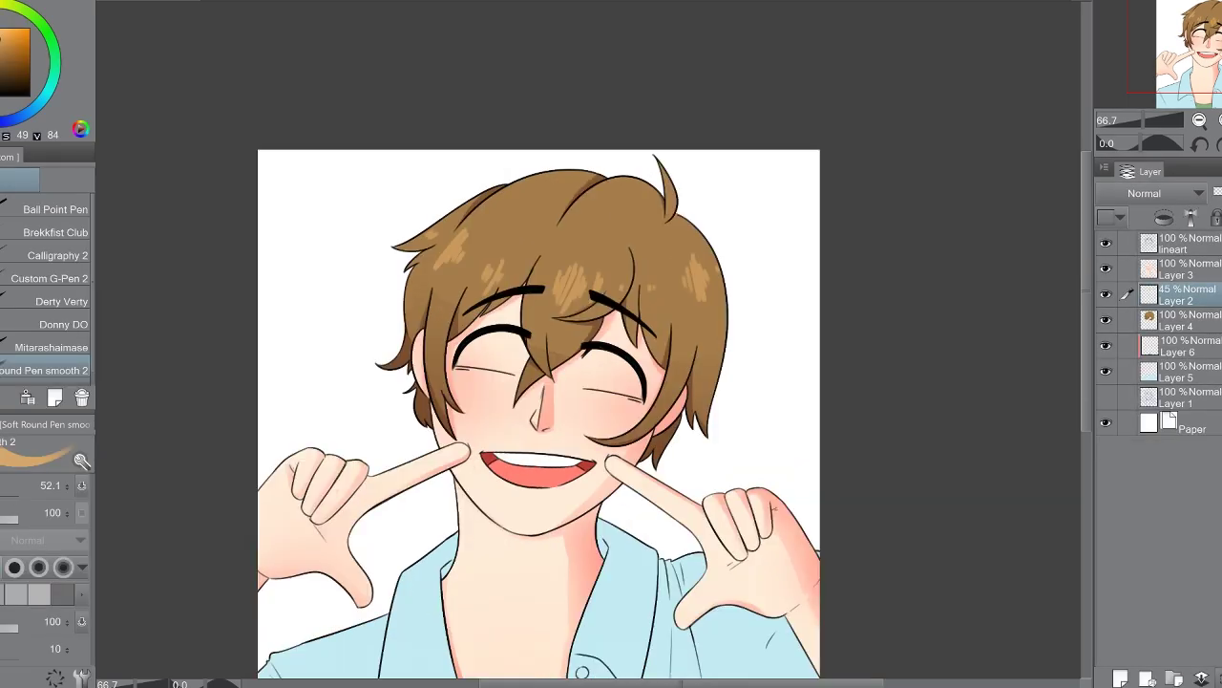
pyautogui.hotkey('ctrl', 'e')
# Step: Shade the green undershirt's edge in darker green (S 43, V 43) on Layer 6 and soften it with the Soft brush at size 191.6
pyautogui.click(1189, 321)
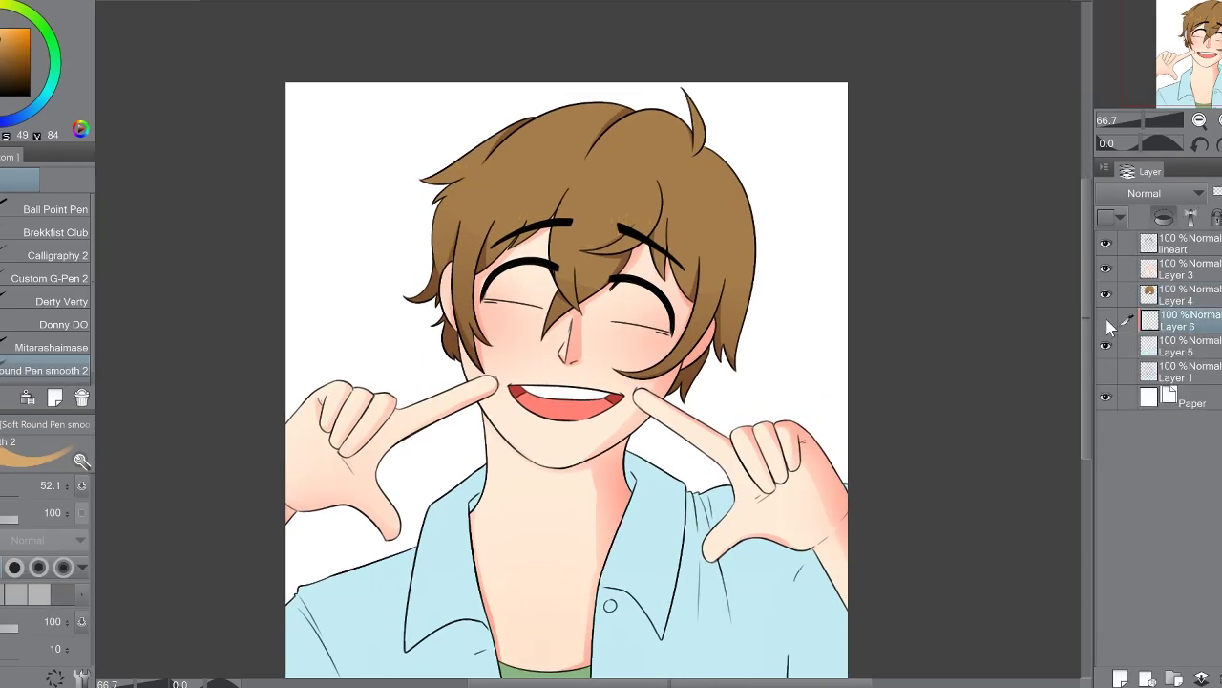
pyautogui.scroll(-2, 573, 344)
pyautogui.scroll(1, 592, 344)
pyautogui.keyDown('alt'); pyautogui.click(602, 515); pyautogui.keyUp('alt')
pyautogui.keyDown('alt'); pyautogui.click(602, 515); pyautogui.keyUp('alt')
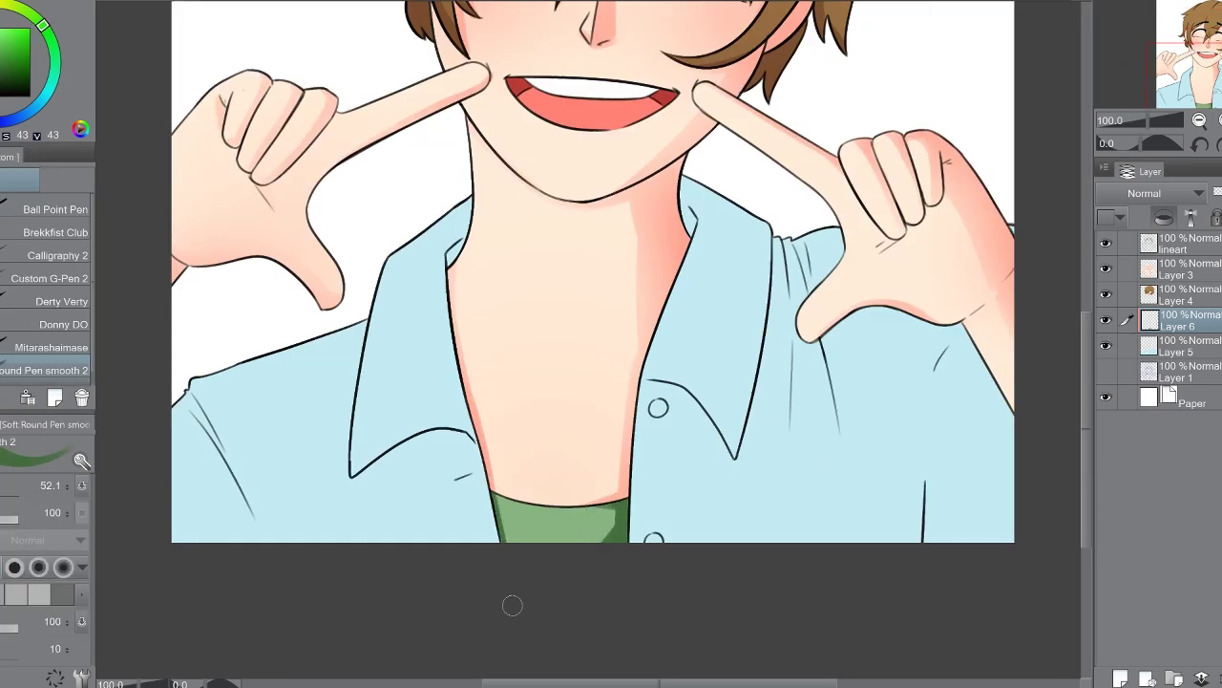
pyautogui.press('b')
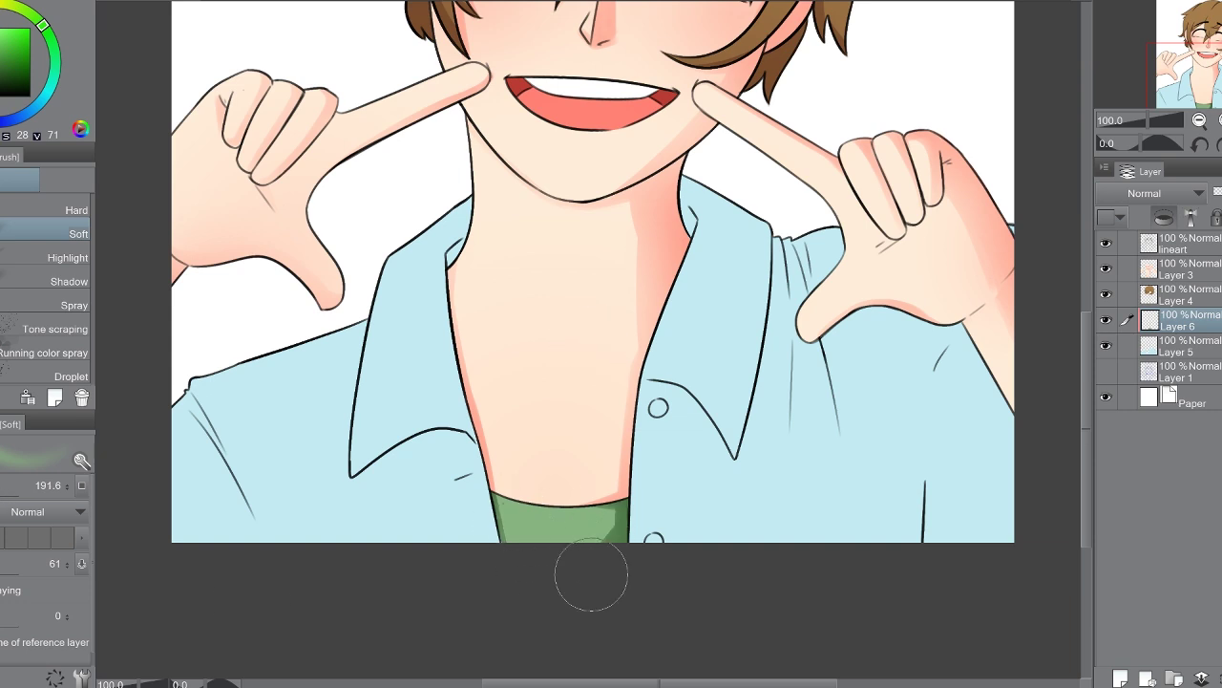
# Step: Add a clipped layer above Layer 5 and shade the outer sleeve below the image's right hand in blue (S 85, V 85) at 68% opacity
pyautogui.hotkey('ctrl', 'shift', 'n')
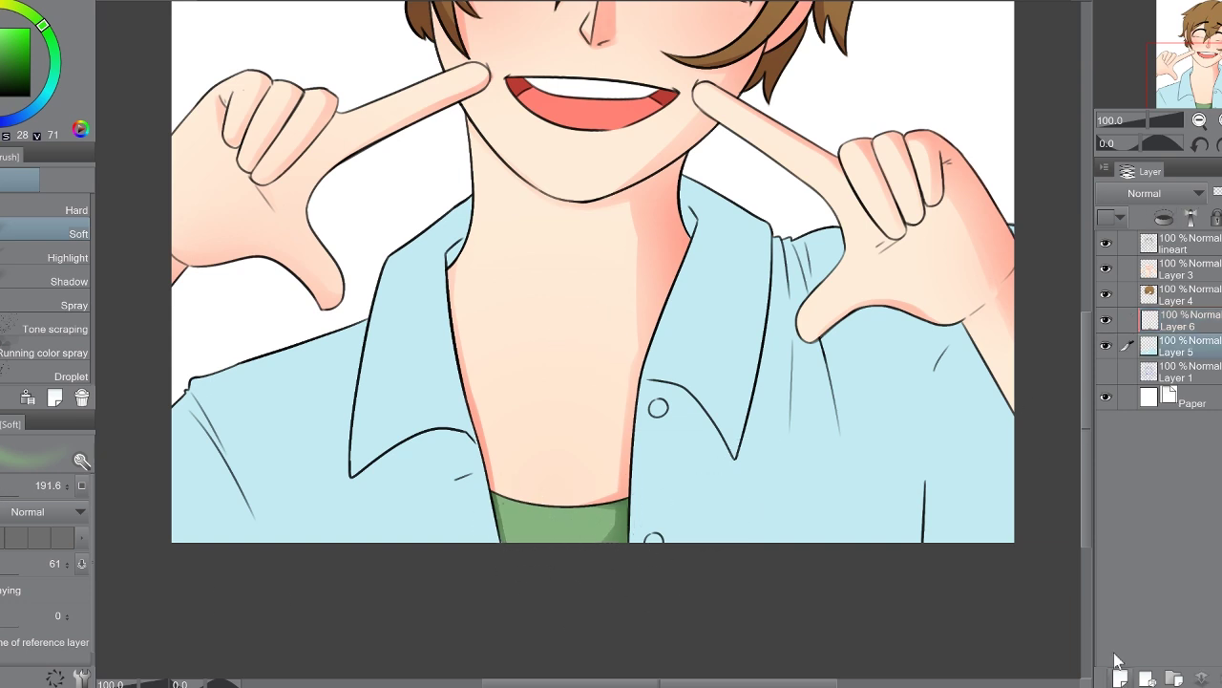
pyautogui.press('p')
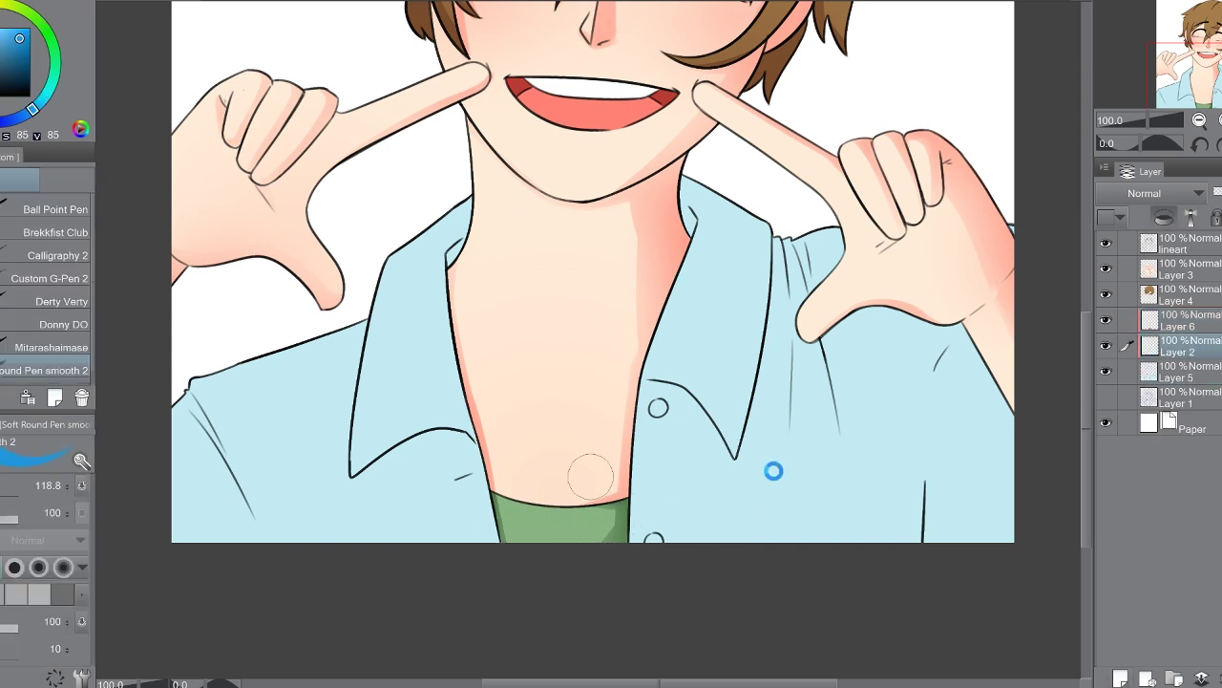
pyautogui.moveTo(770, 468); pyautogui.dragTo(694, 517)
pyautogui.moveTo(897, 363); pyautogui.dragTo(949, 526)
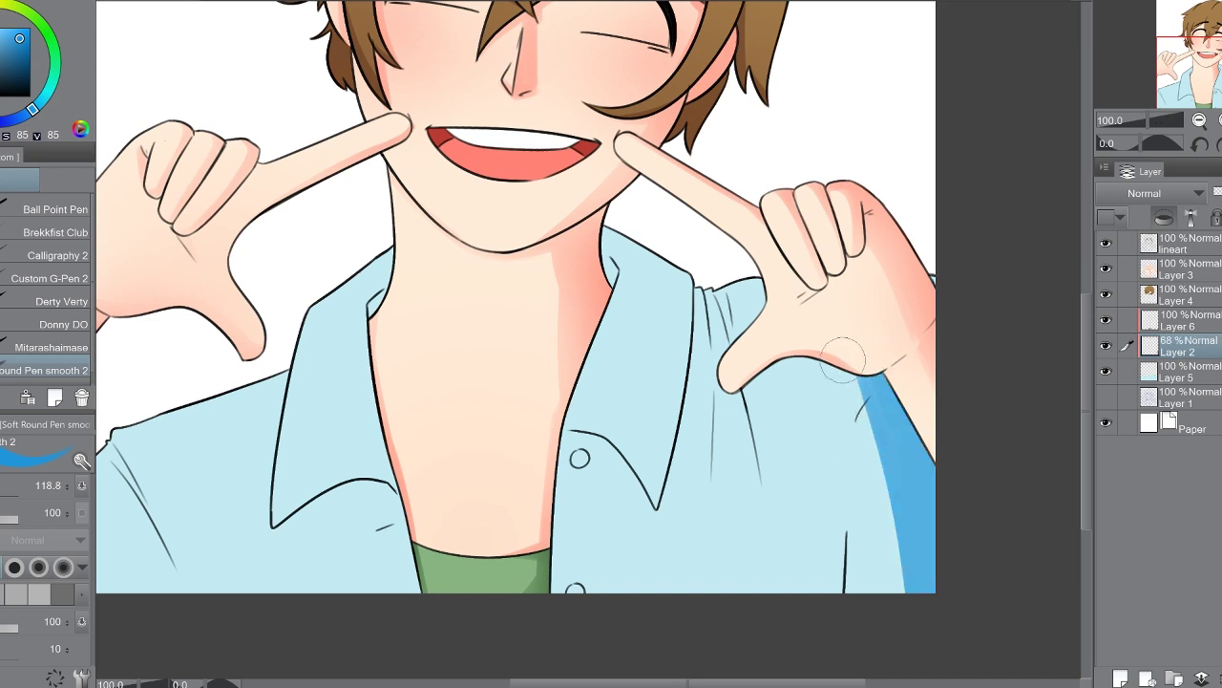
pyautogui.moveTo(841, 348); pyautogui.dragTo(864, 581)
# Step: Shade the shoulder folds between the collar and the image's right hand in blue with Soft Round Pen smooth 2
pyautogui.moveTo(736, 287); pyautogui.dragTo(764, 477)
pyautogui.moveTo(706, 267); pyautogui.dragTo(712, 468)
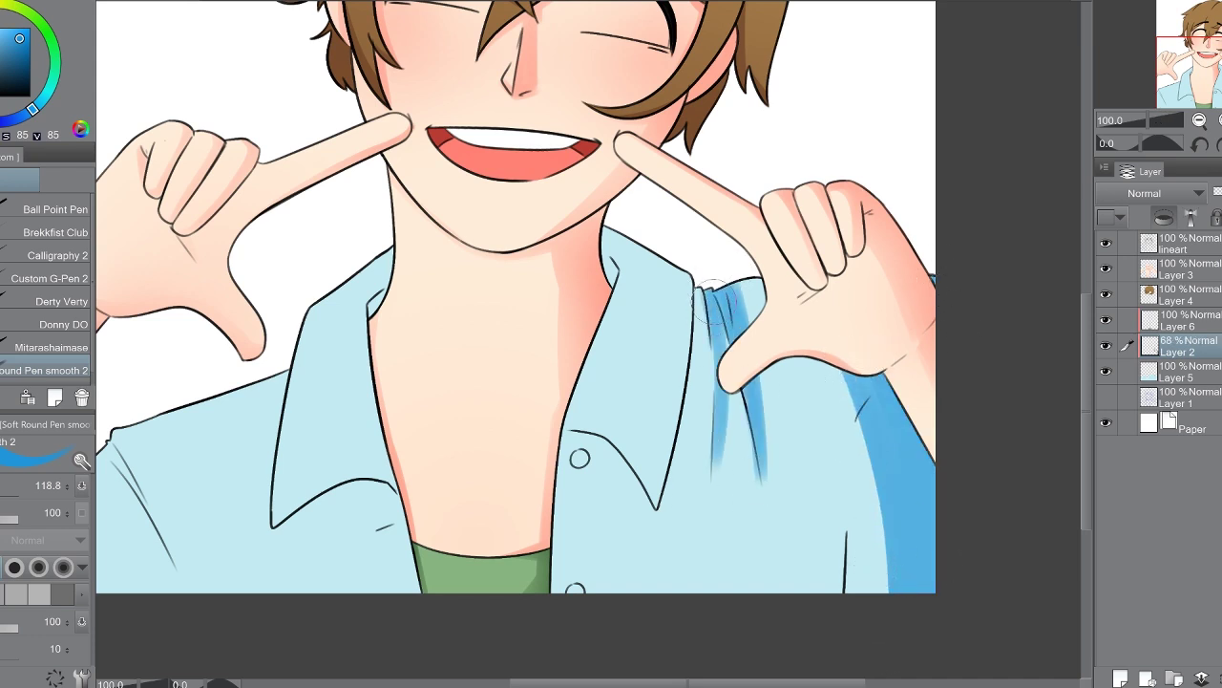
pyautogui.moveTo(716, 402); pyautogui.dragTo(726, 483)
pyautogui.moveTo(754, 287)
pyautogui.mouseDown()
pyautogui.moveTo(750, 325)
pyautogui.moveTo(888, 410)
pyautogui.mouseUp()
pyautogui.moveTo(705, 271); pyautogui.dragTo(665, 501)
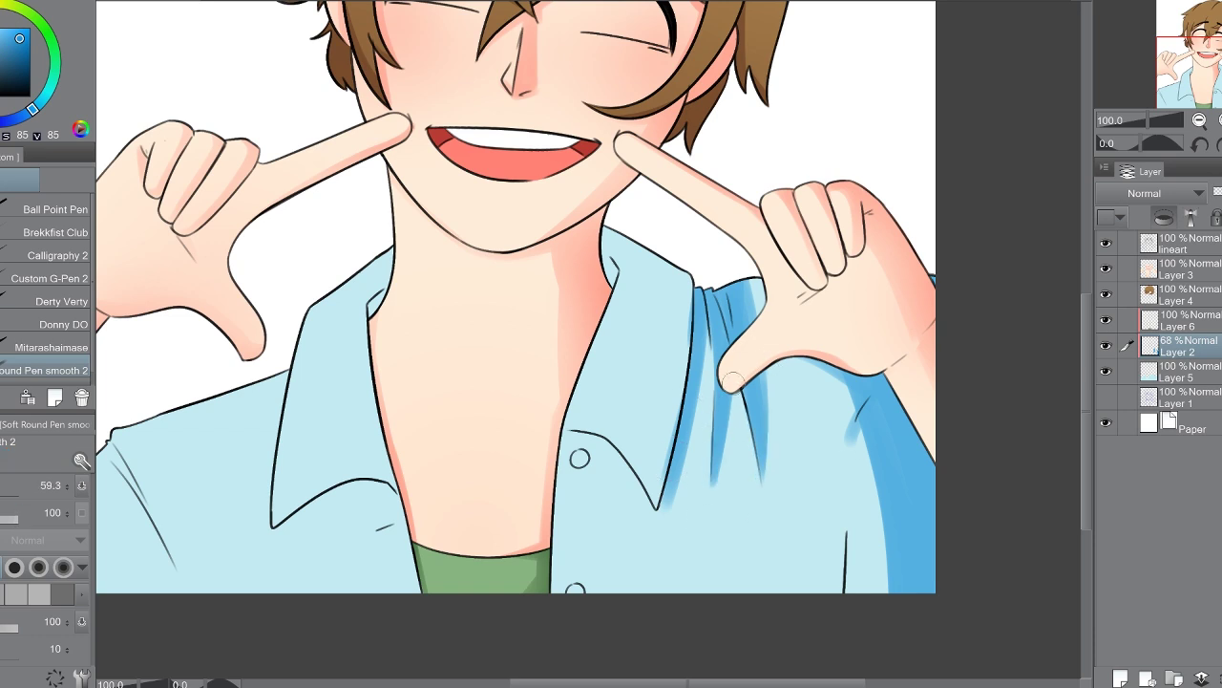
# Step: Shade the collar on the image's right in blue and lower the shirt shadow layer's opacity to 38%
pyautogui.moveTo(611, 239)
pyautogui.mouseDown()
pyautogui.moveTo(673, 320)
pyautogui.moveTo(668, 515)
pyautogui.mouseUp()
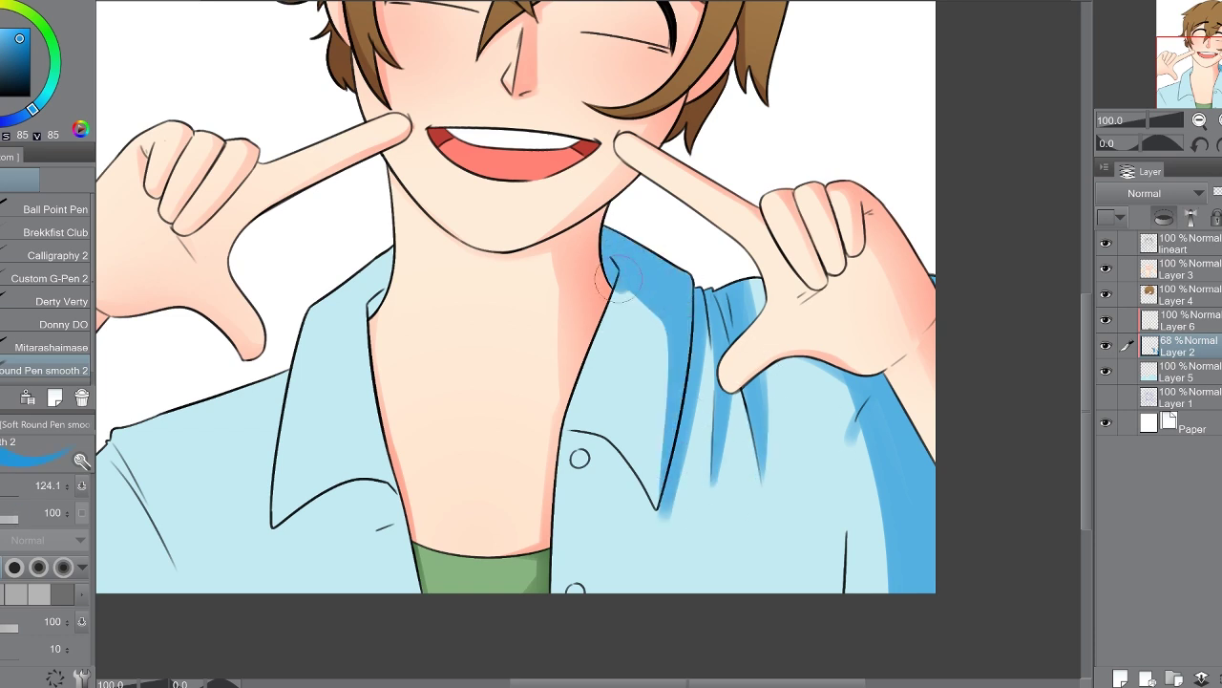
pyautogui.moveTo(616, 287); pyautogui.dragTo(657, 503)
pyautogui.hotkey('ctrl', 'z')
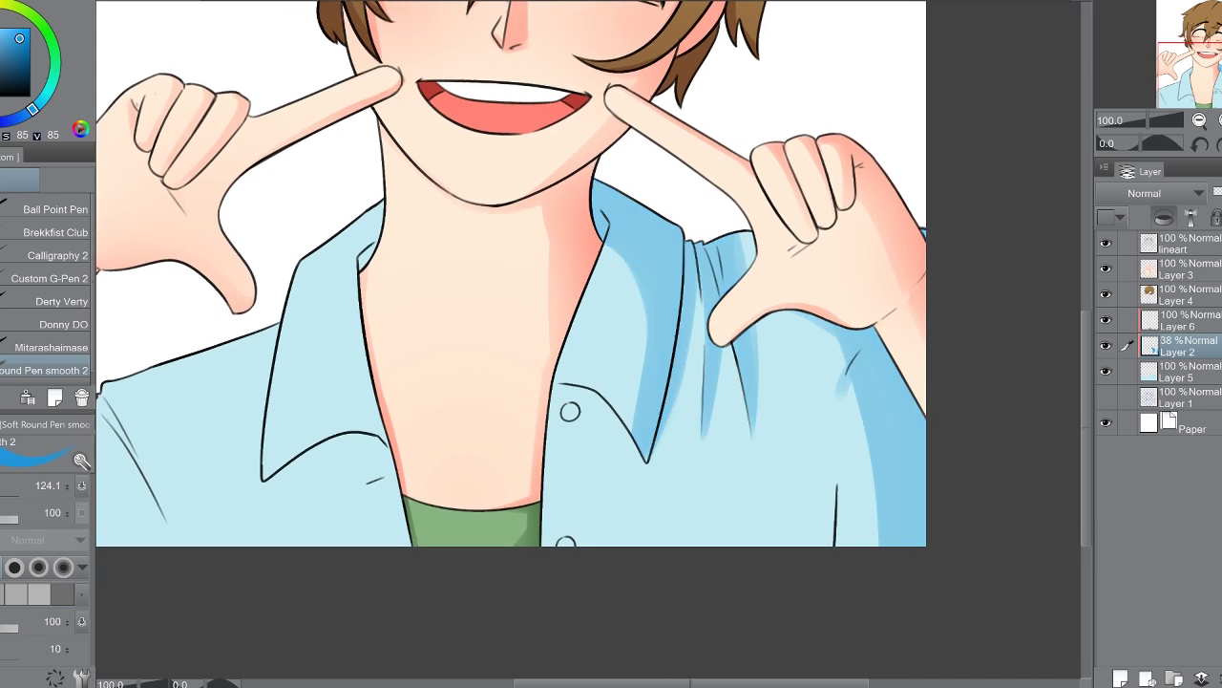
# Step: Block in a wedge-shaped blue shadow on the shirt front below the collar on the image's right
pyautogui.moveTo(635, 554); pyautogui.dragTo(793, 489)
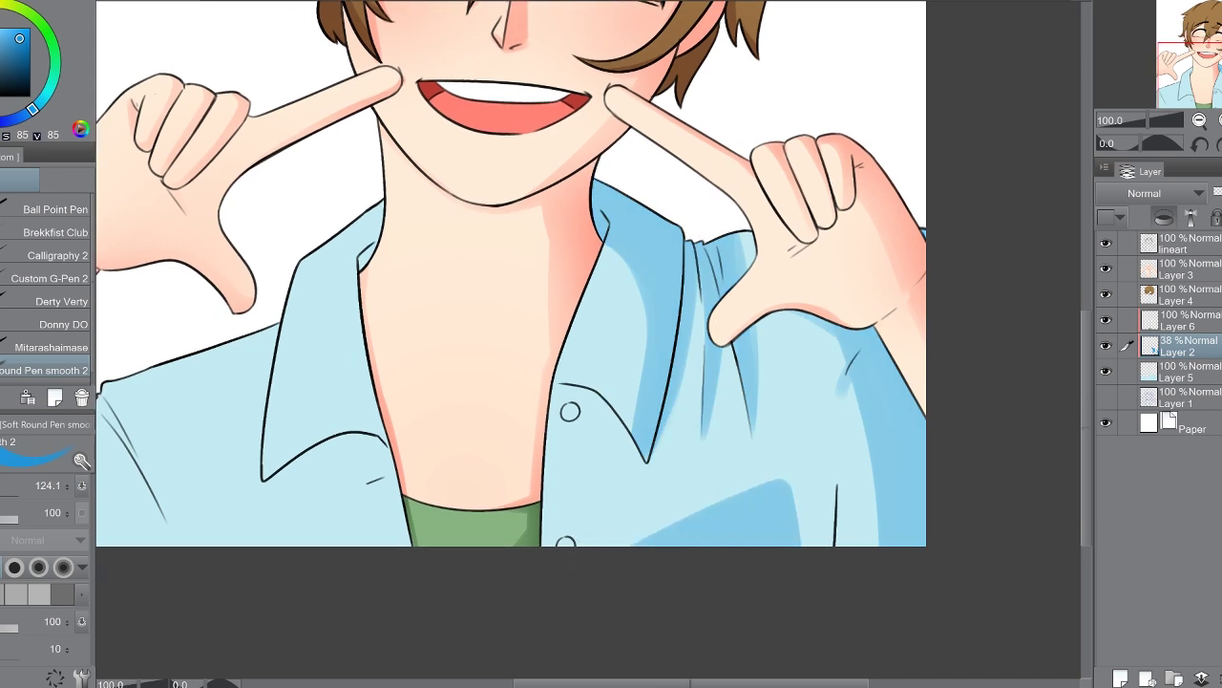
pyautogui.moveTo(658, 542); pyautogui.dragTo(798, 489)
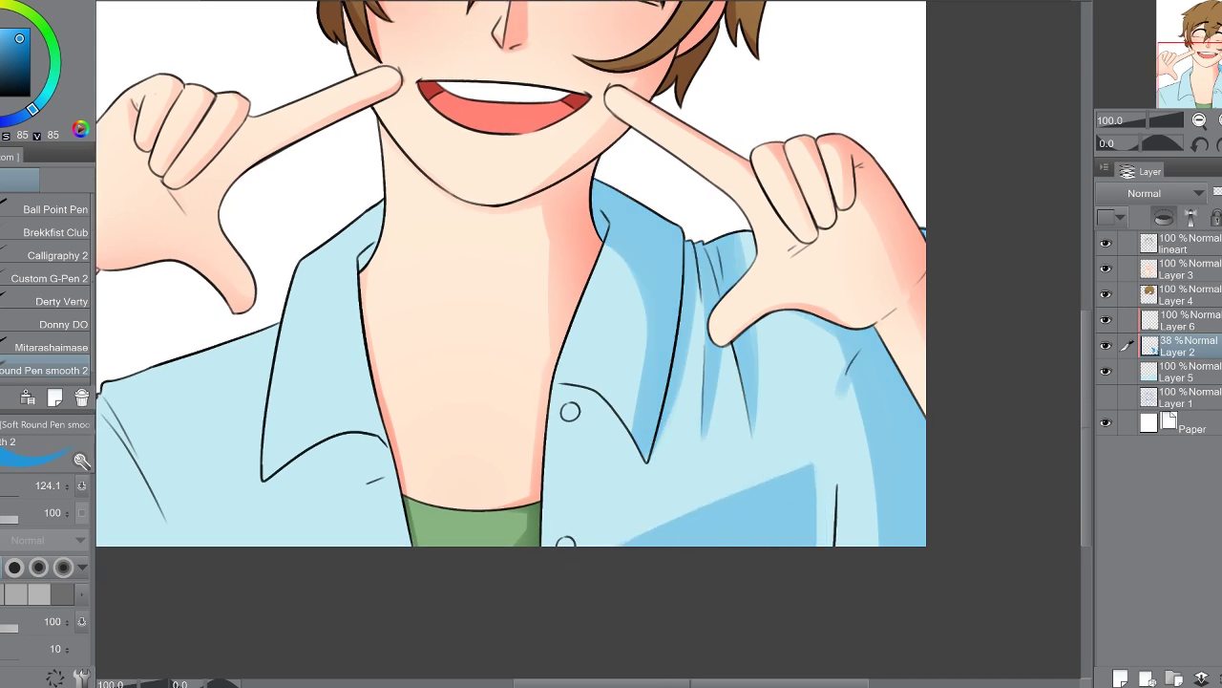
pyautogui.moveTo(578, 559); pyautogui.dragTo(817, 505)
# Step: Shade the image's left collar, sleeve and shirt front in blue, and cover the image's right sleeve with the same shadow
pyautogui.moveTo(520, 387); pyautogui.dragTo(621, 397)
pyautogui.moveTo(597, 218); pyautogui.dragTo(647, 480)
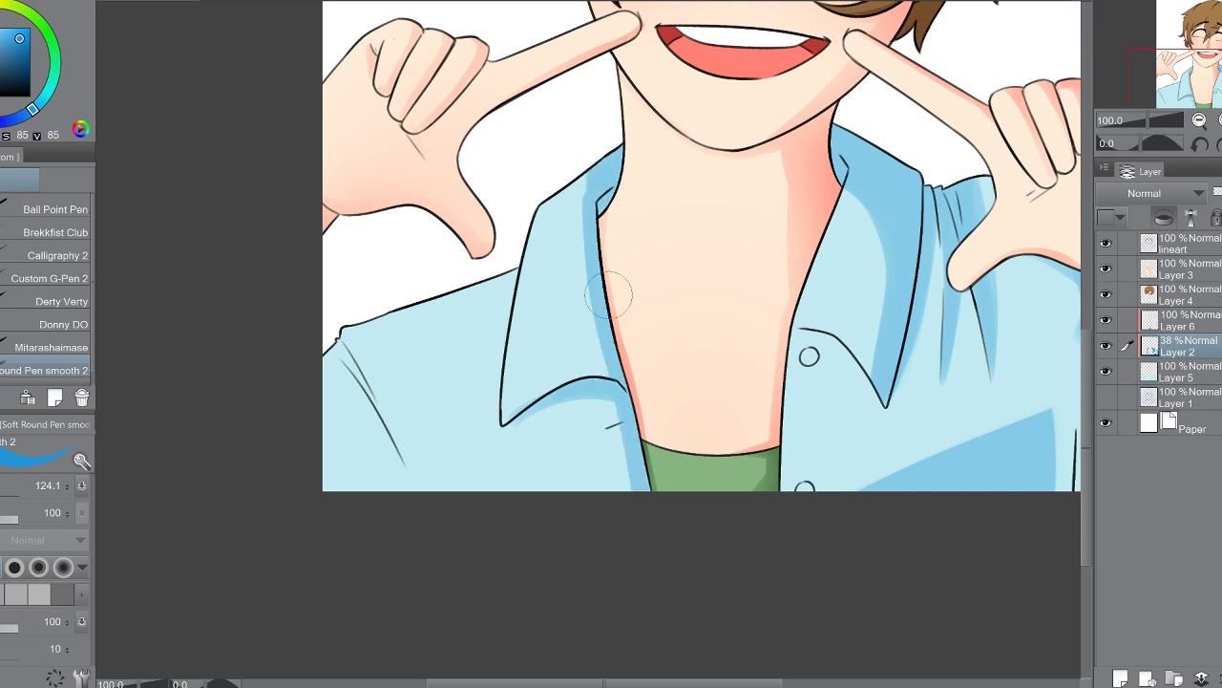
pyautogui.moveTo(372, 401); pyautogui.dragTo(387, 535)
pyautogui.moveTo(329, 320)
pyautogui.mouseDown()
pyautogui.moveTo(385, 519)
pyautogui.moveTo(410, 489)
pyautogui.mouseUp()
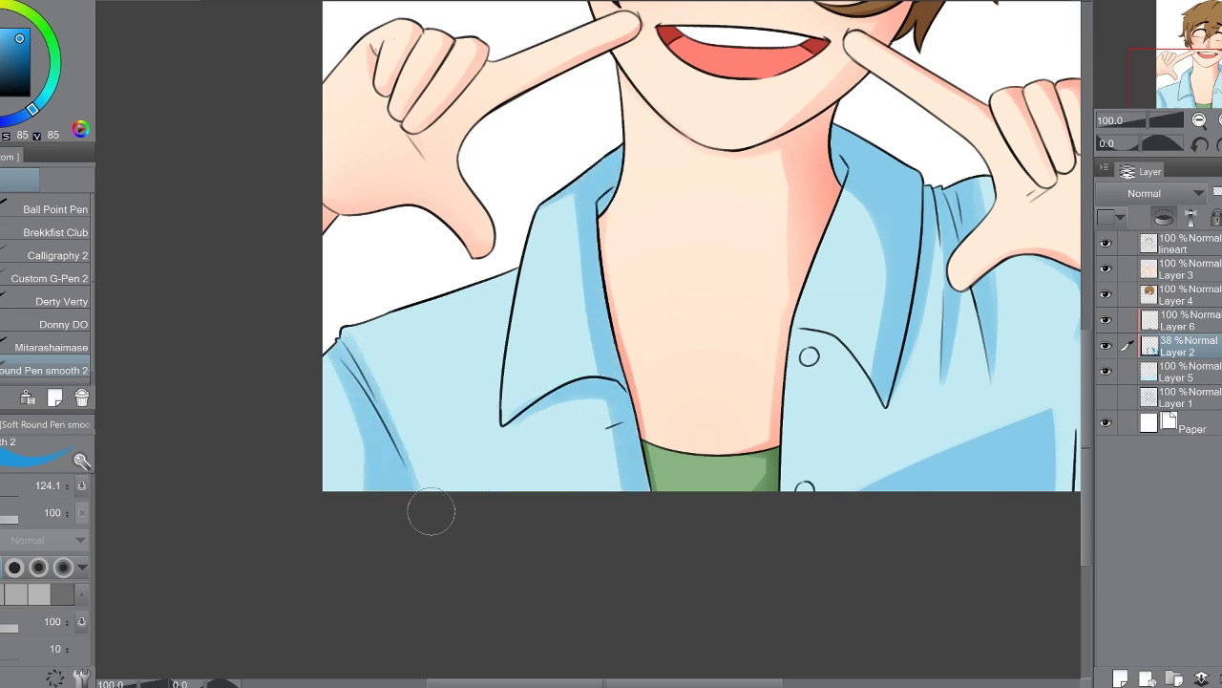
pyautogui.scroll(-1, 742, 335)
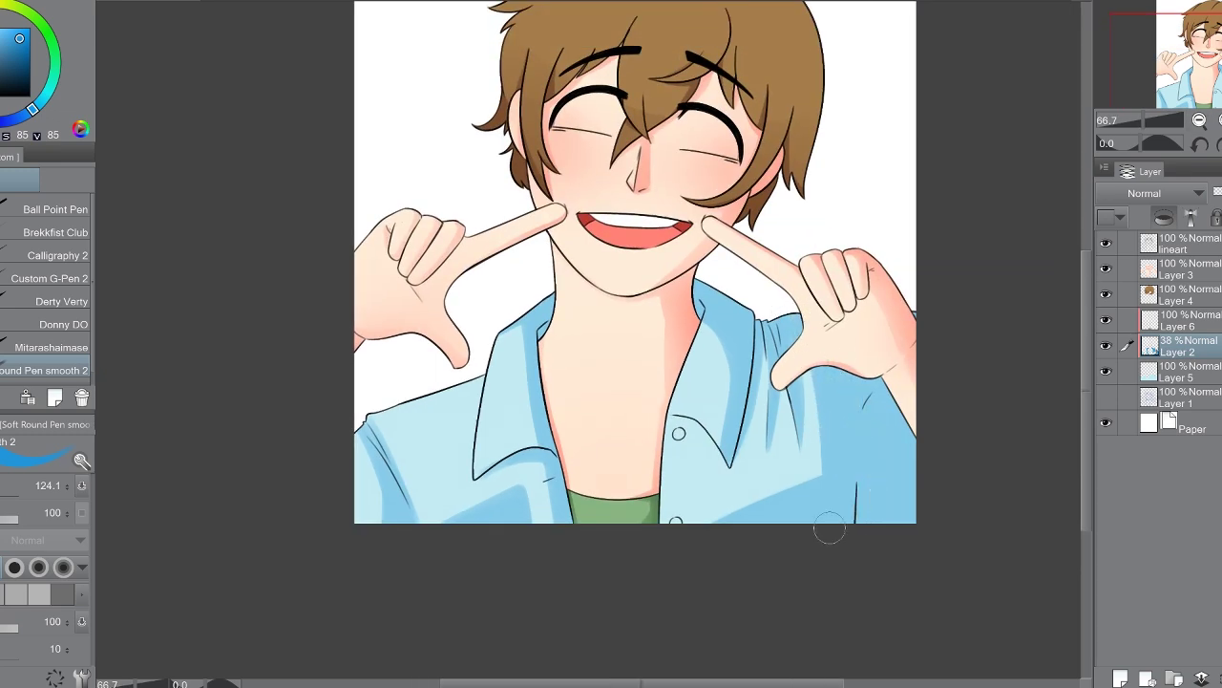
pyautogui.moveTo(788, 551)
pyautogui.mouseDown()
pyautogui.moveTo(706, 535)
pyautogui.moveTo(762, 447)
pyautogui.moveTo(789, 551)
pyautogui.mouseUp()
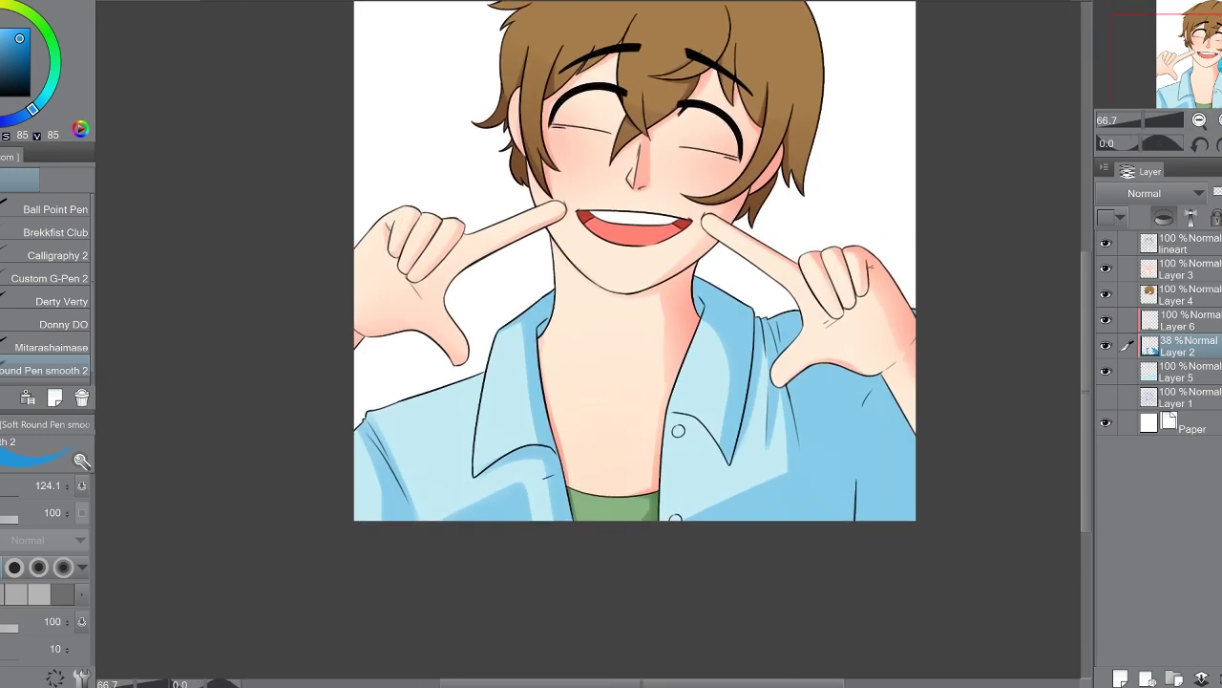
# Step: Soften the shirt shadows on both sides using the Soft brush at size 736.5 (S 0, V 100)
pyautogui.press('b')
pyautogui.press('x')
pyautogui.moveTo(6, 485); pyautogui.dragTo(17, 496)
pyautogui.moveTo(742, 524); pyautogui.dragTo(807, 458)
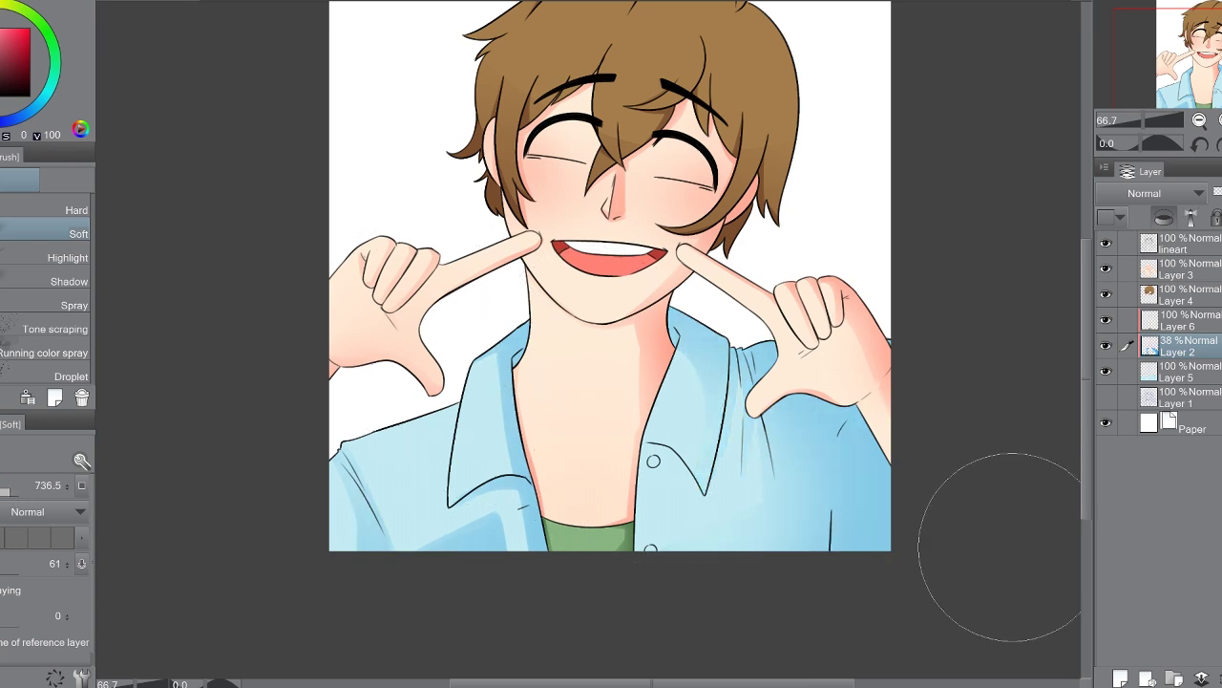
pyautogui.moveTo(1000, 547)
pyautogui.mouseDown()
pyautogui.moveTo(644, 578)
pyautogui.moveTo(679, 683)
pyautogui.moveTo(485, 385)
pyautogui.moveTo(506, 452)
pyautogui.moveTo(564, 304)
pyautogui.moveTo(462, 582)
pyautogui.mouseUp()
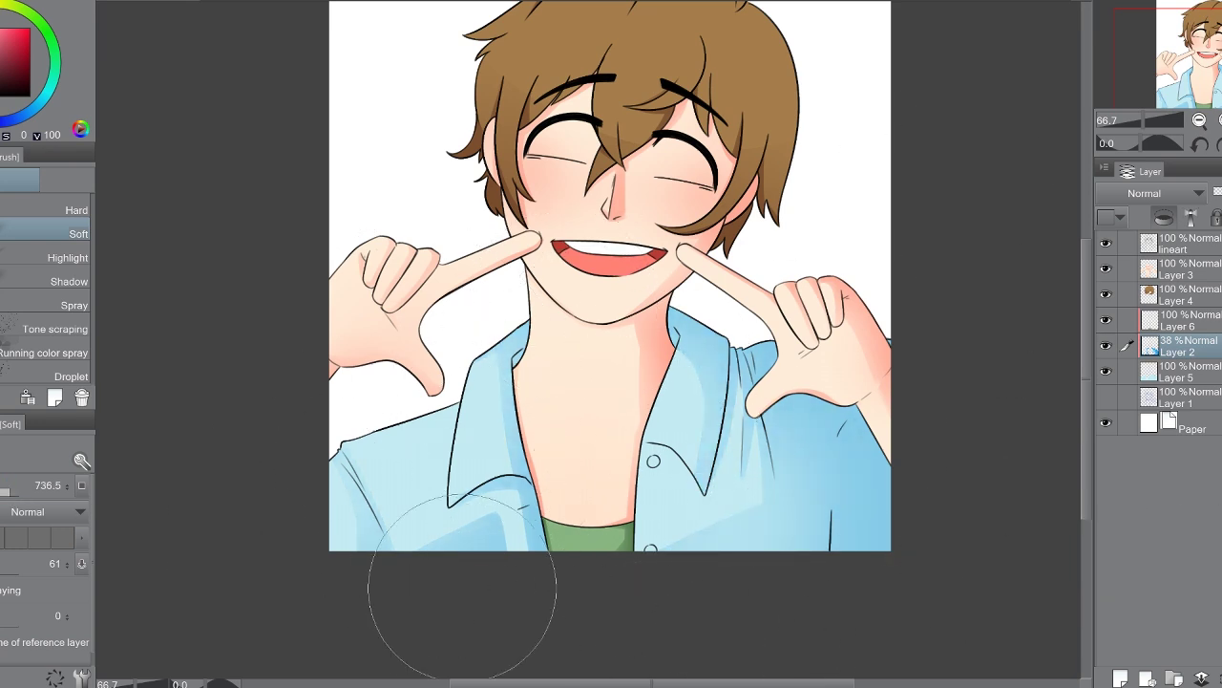
# Step: Shade the image's right sleeve in deeper blue (S 85, V 85) with the Soft Round Pen at size 124.1, at 32% layer opacity
pyautogui.scroll(-2, 463, 582)
pyautogui.scroll(2, 611, 287)
pyautogui.keyDown('alt'); pyautogui.click(851, 446); pyautogui.keyUp('alt')
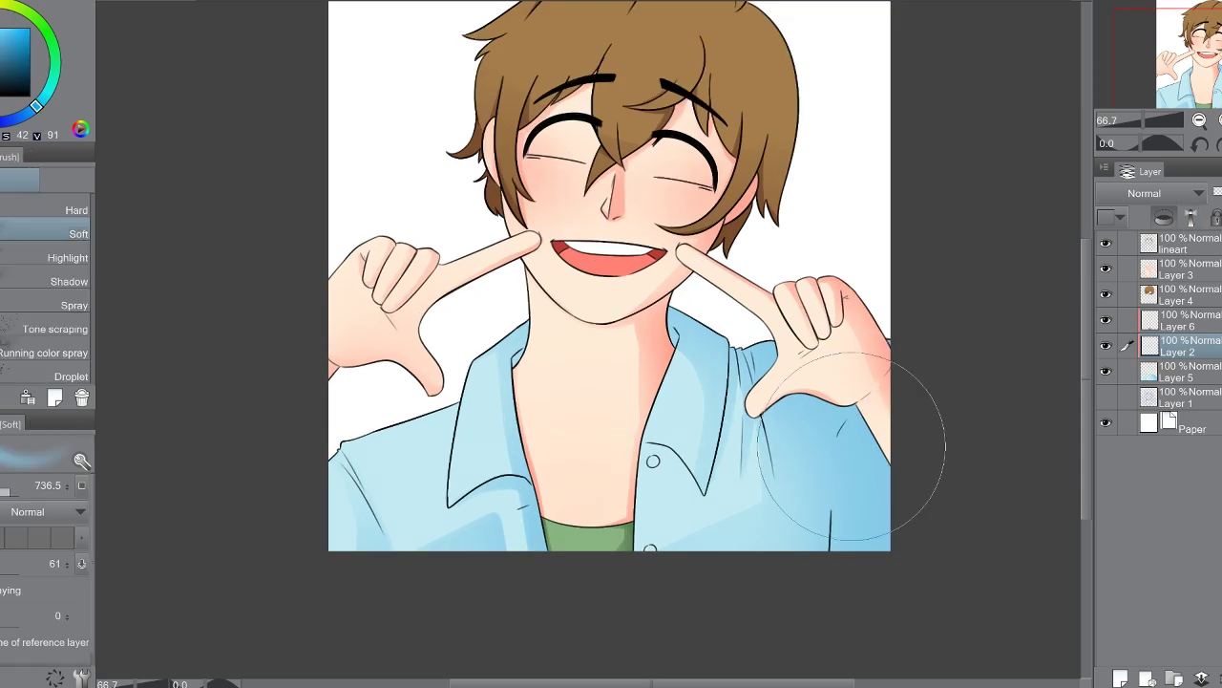
pyautogui.click(19, 39)
pyautogui.press('p')
pyautogui.scroll(1, 708, 605)
pyautogui.moveTo(955, 516); pyautogui.dragTo(993, 416)
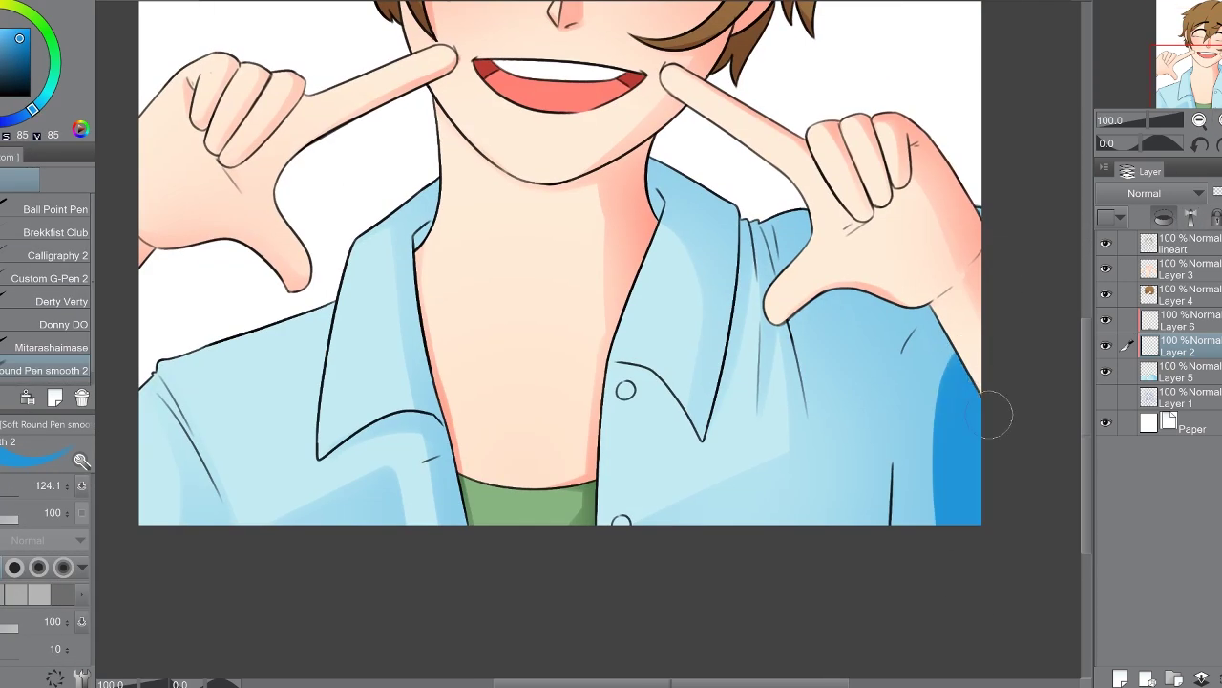
pyautogui.moveTo(917, 449)
pyautogui.mouseDown()
pyautogui.moveTo(840, 516)
pyautogui.moveTo(891, 461)
pyautogui.mouseUp()
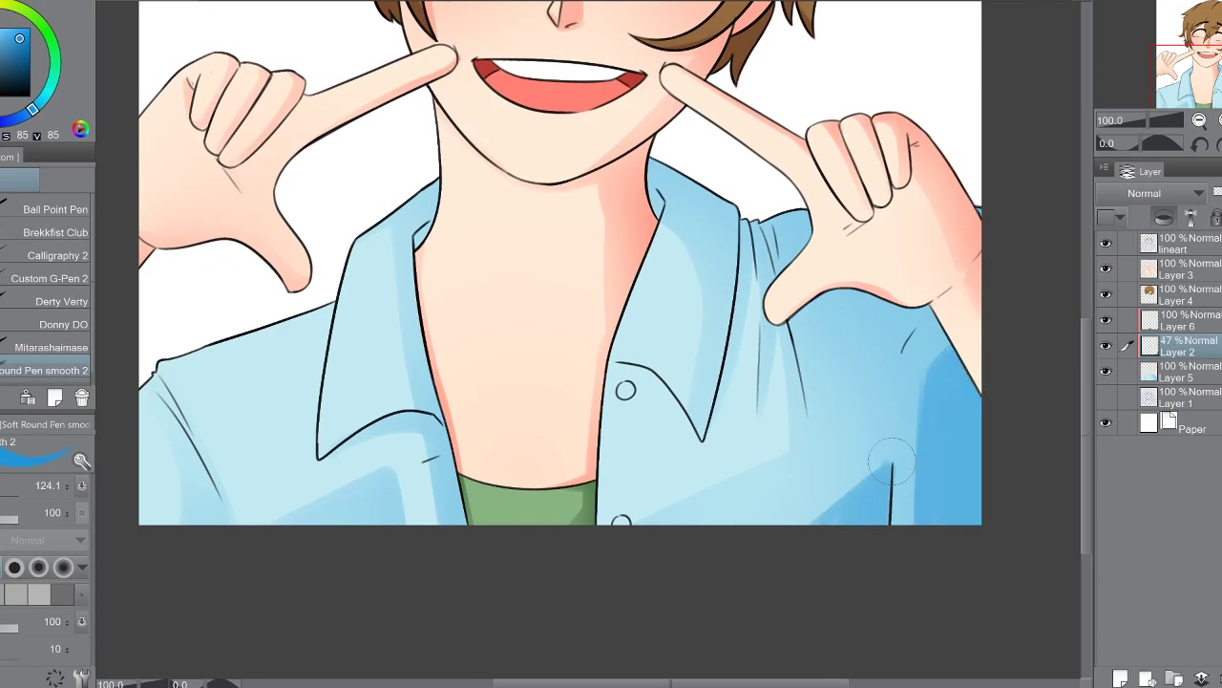
pyautogui.moveTo(802, 219); pyautogui.dragTo(802, 433)
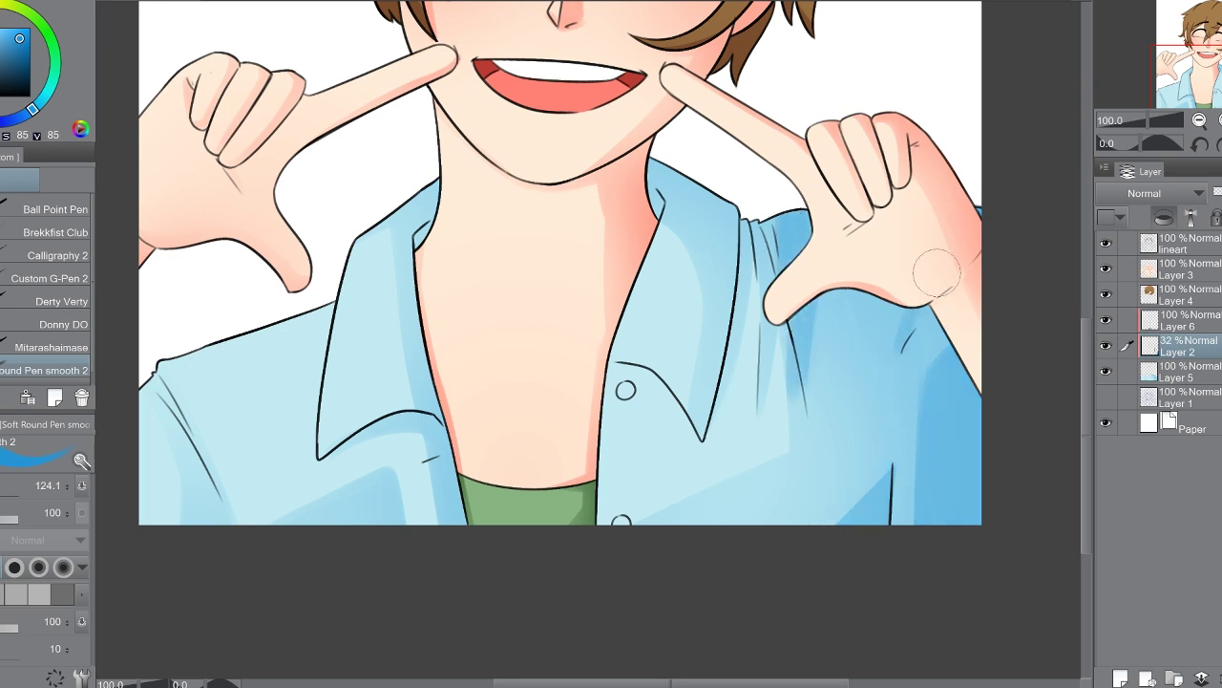
# Step: Add the same deeper blue shading around the collars and to the outer sleeve on the image's left
pyautogui.moveTo(745, 212)
pyautogui.mouseDown()
pyautogui.moveTo(733, 363)
pyautogui.moveTo(634, 390)
pyautogui.mouseUp()
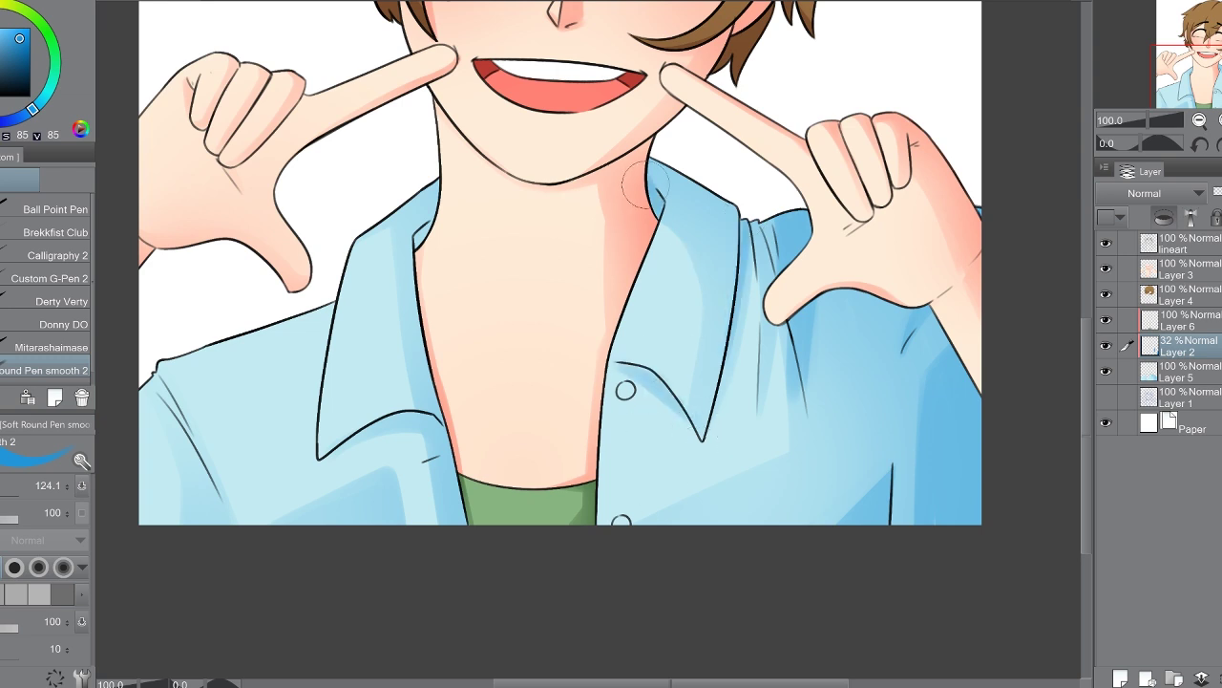
pyautogui.moveTo(683, 30); pyautogui.dragTo(859, 21)
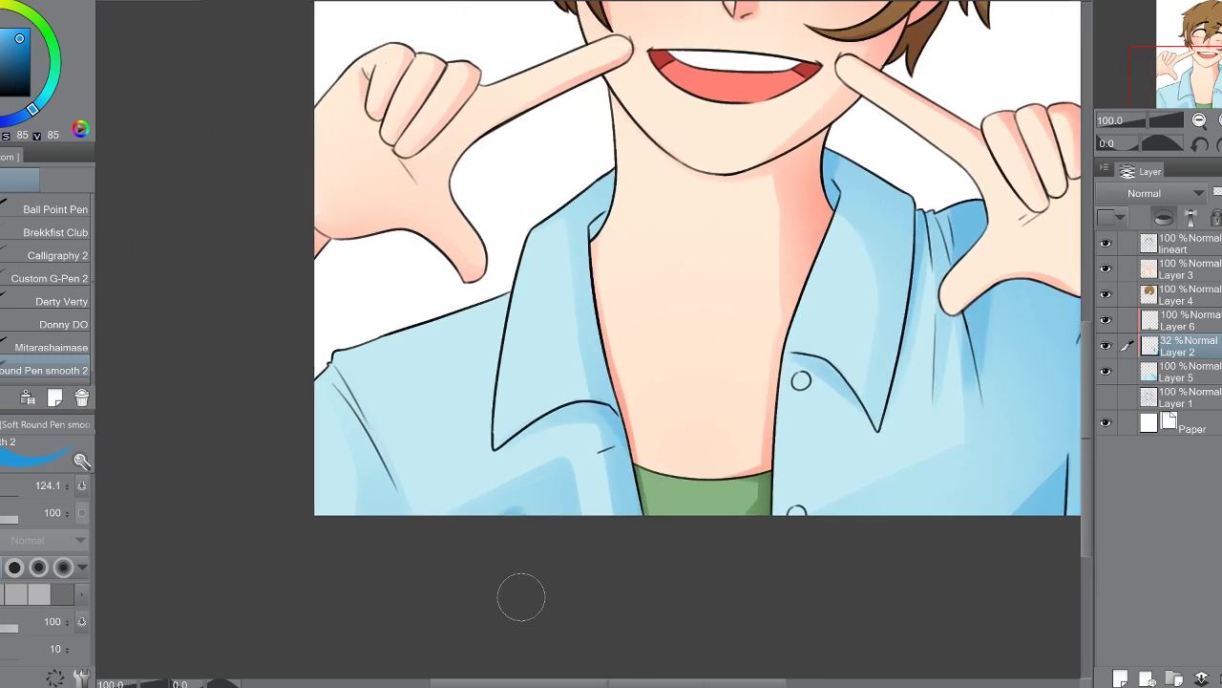
pyautogui.moveTo(514, 287); pyautogui.dragTo(528, 358)
pyautogui.moveTo(367, 447); pyautogui.dragTo(315, 397)
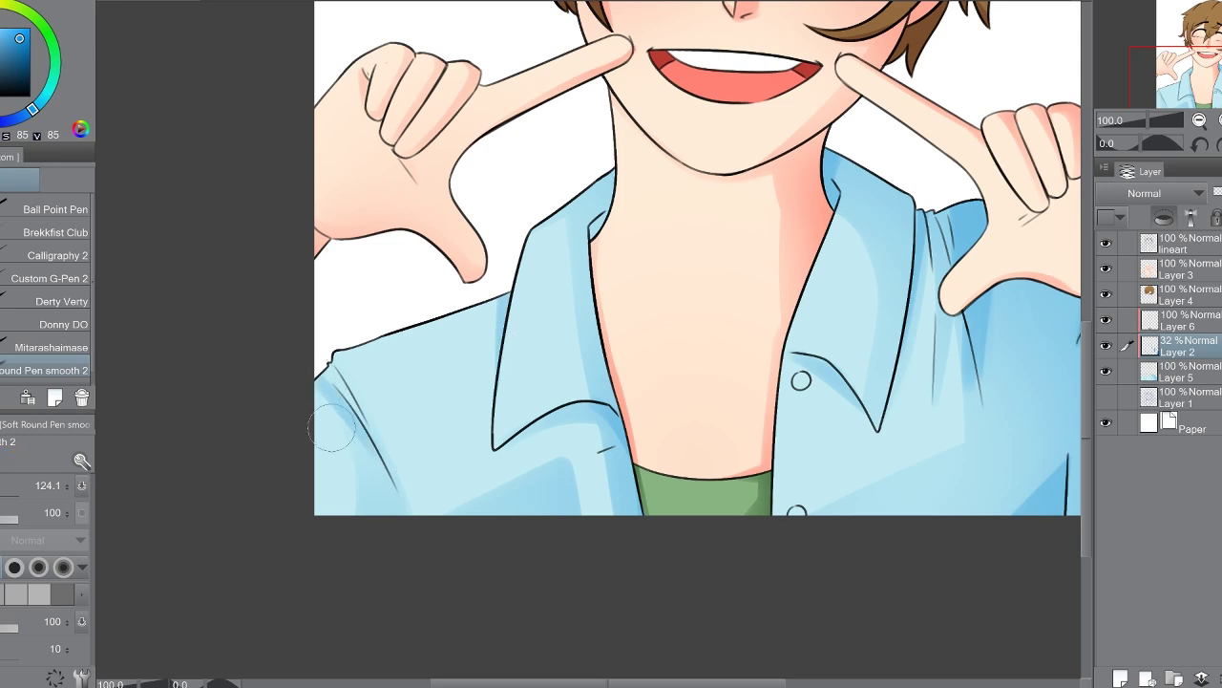
# Step: Paint pale blue highlights (S 12, V 100) on both collars and both shirt fronts at 100% layer opacity
pyautogui.hotkey('ctrl', '-')
pyautogui.keyDown('alt'); pyautogui.click(461, 325); pyautogui.keyUp('alt')
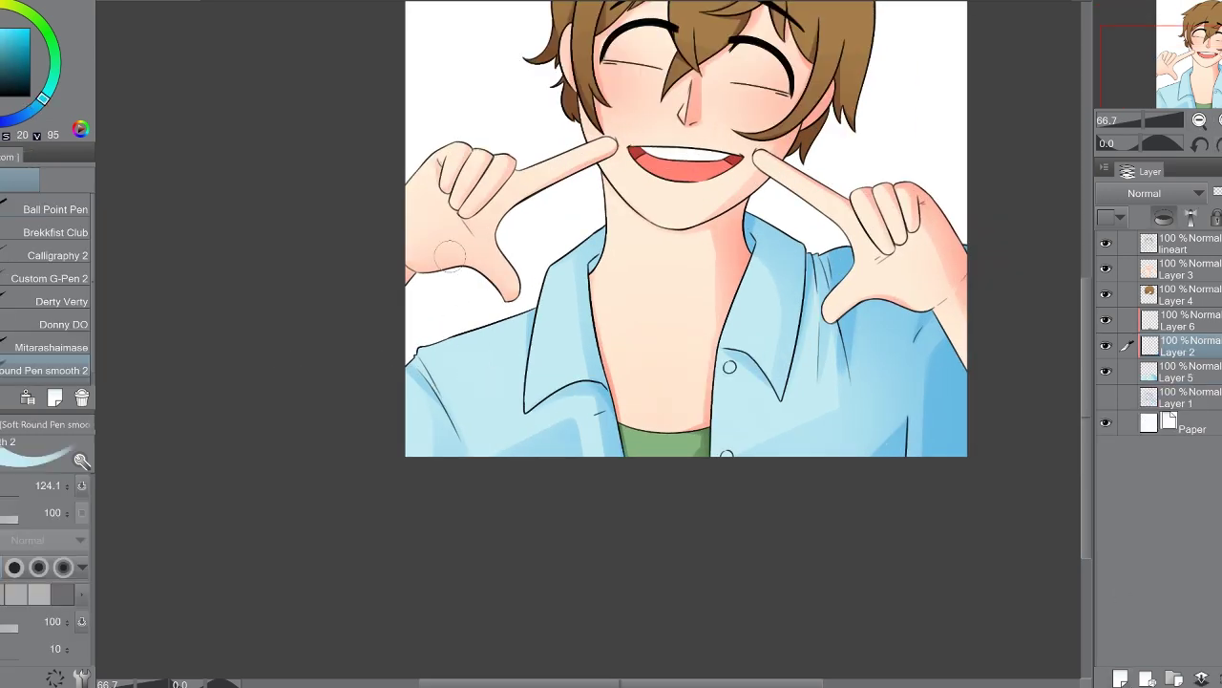
pyautogui.hotkey('ctrl', '+')
pyautogui.moveTo(411, 363)
pyautogui.mouseDown()
pyautogui.moveTo(461, 530)
pyautogui.moveTo(402, 383)
pyautogui.moveTo(432, 465)
pyautogui.mouseUp()
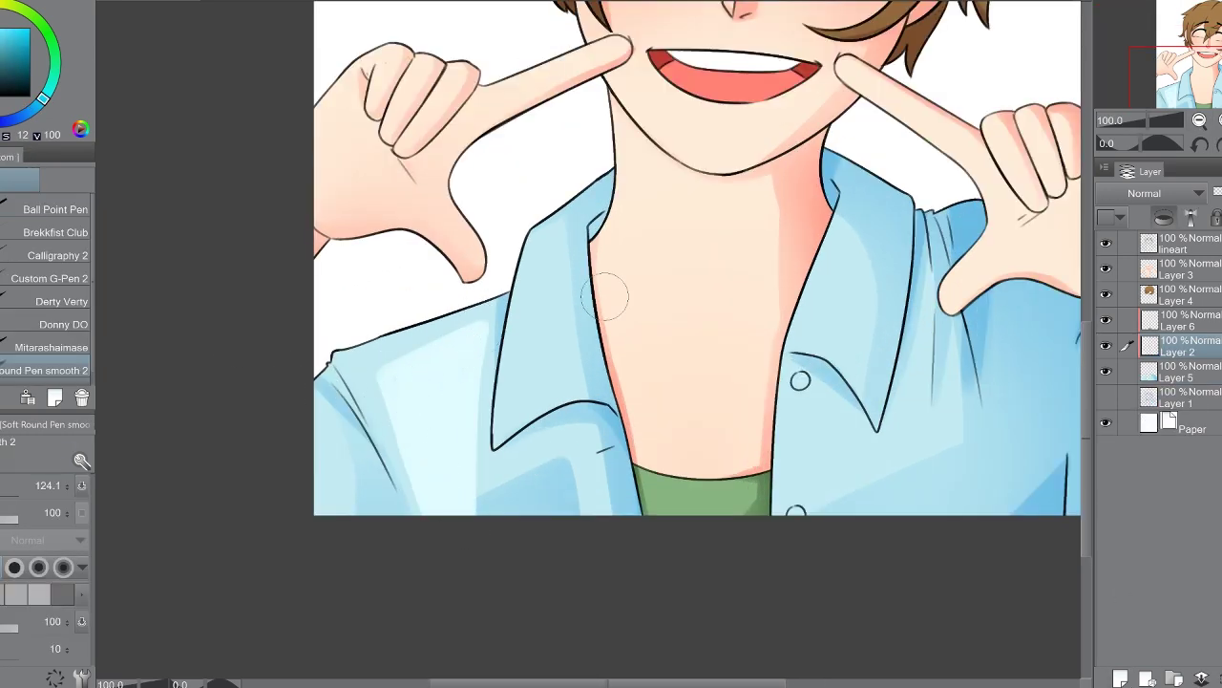
pyautogui.moveTo(1051, 258); pyautogui.dragTo(945, 279)
pyautogui.moveTo(425, 277); pyautogui.dragTo(429, 439)
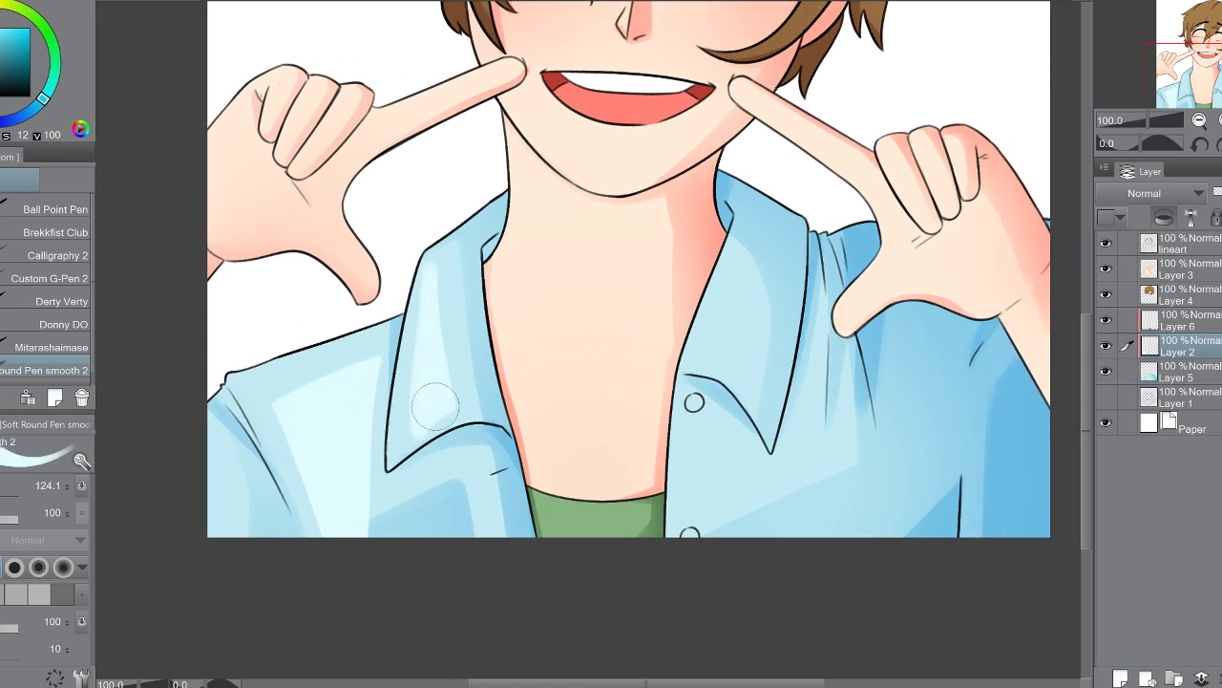
pyautogui.moveTo(759, 224)
pyautogui.mouseDown()
pyautogui.moveTo(711, 372)
pyautogui.moveTo(725, 353)
pyautogui.mouseUp()
pyautogui.moveTo(907, 420); pyautogui.dragTo(787, 518)
# Step: Trim the collar and shirt front highlights with transparent colour into sharp, angular shapes
pyautogui.press('c')
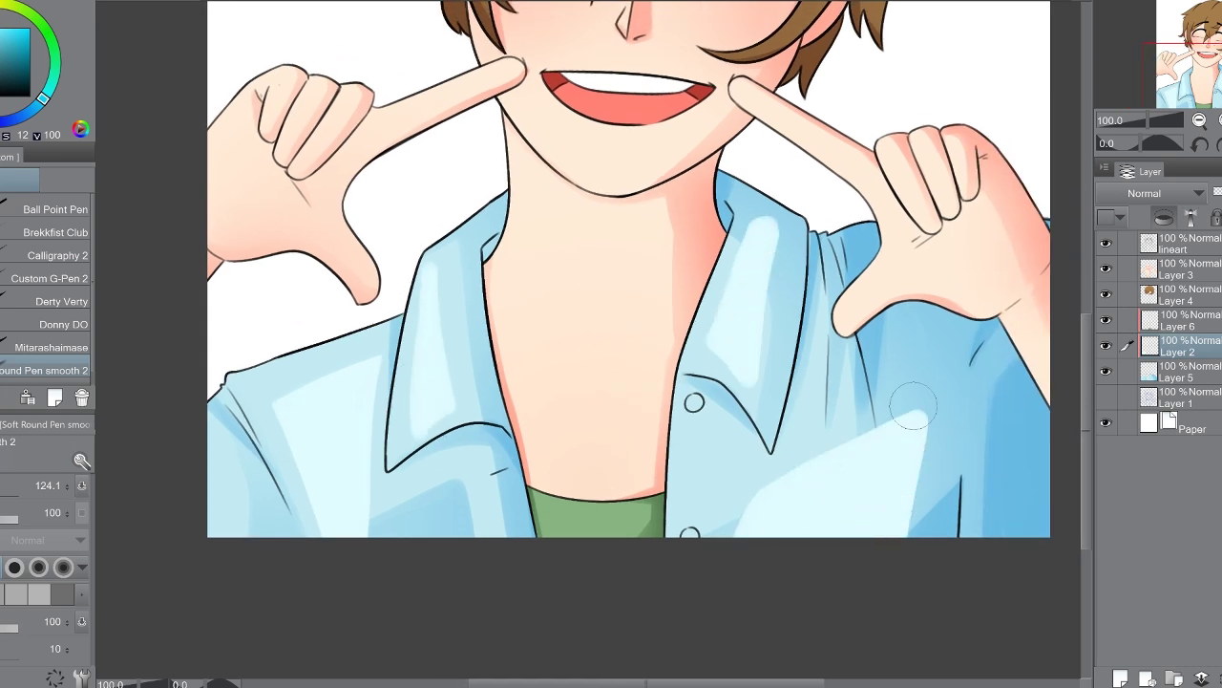
pyautogui.moveTo(912, 401)
pyautogui.mouseDown()
pyautogui.moveTo(913, 469)
pyautogui.moveTo(726, 475)
pyautogui.mouseUp()
pyautogui.moveTo(756, 225); pyautogui.dragTo(740, 447)
pyautogui.moveTo(399, 285); pyautogui.dragTo(435, 430)
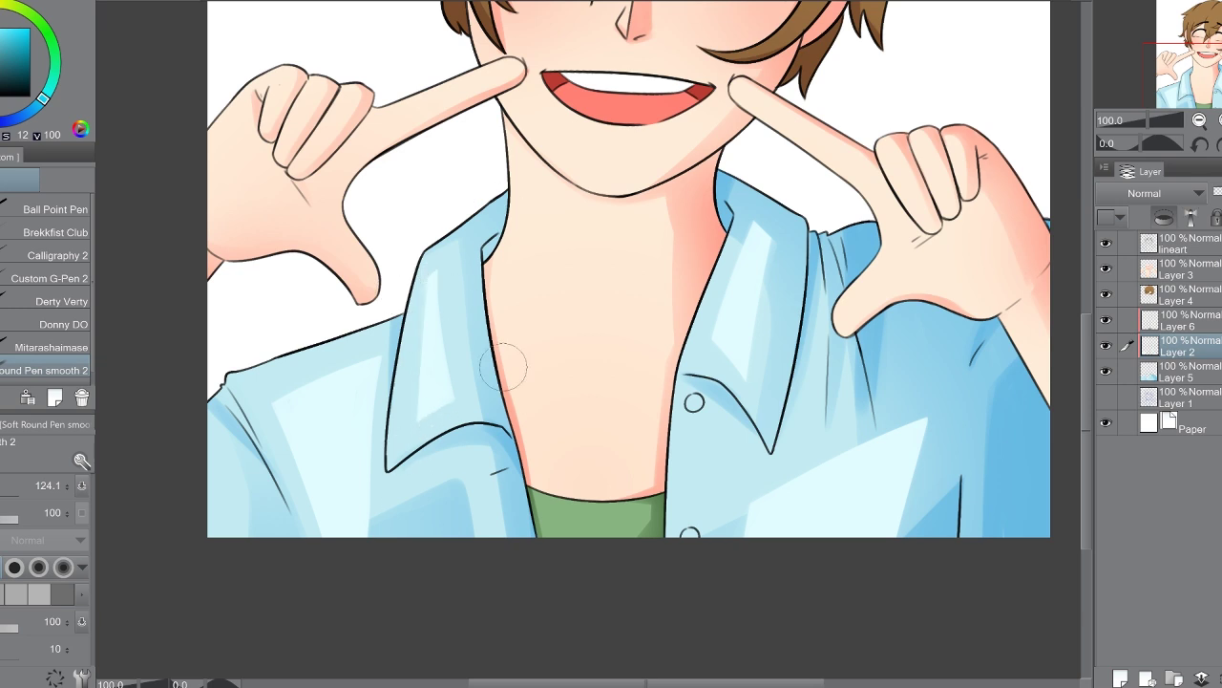
# Step: Lower the shirt highlight layer's opacity to 59% and merge the clipped shirt layers down into Layer 5
pyautogui.hotkey('ctrl', '-')
pyautogui.press('b')
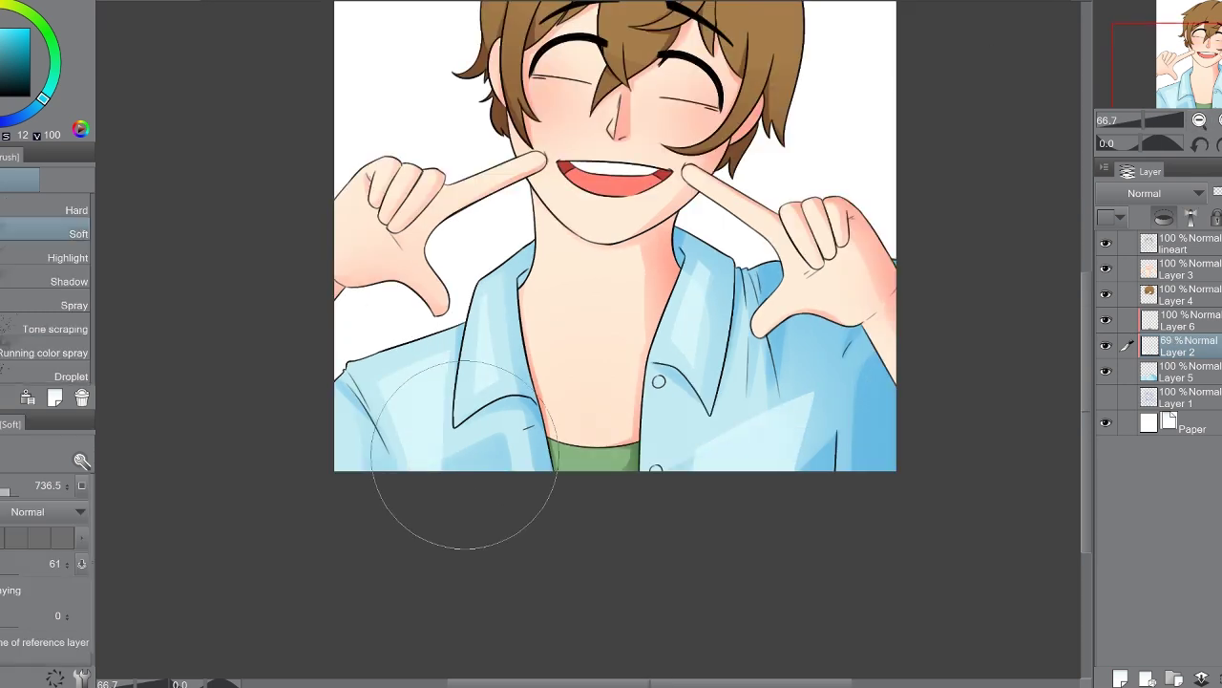
pyautogui.scroll(3, 518, 669)
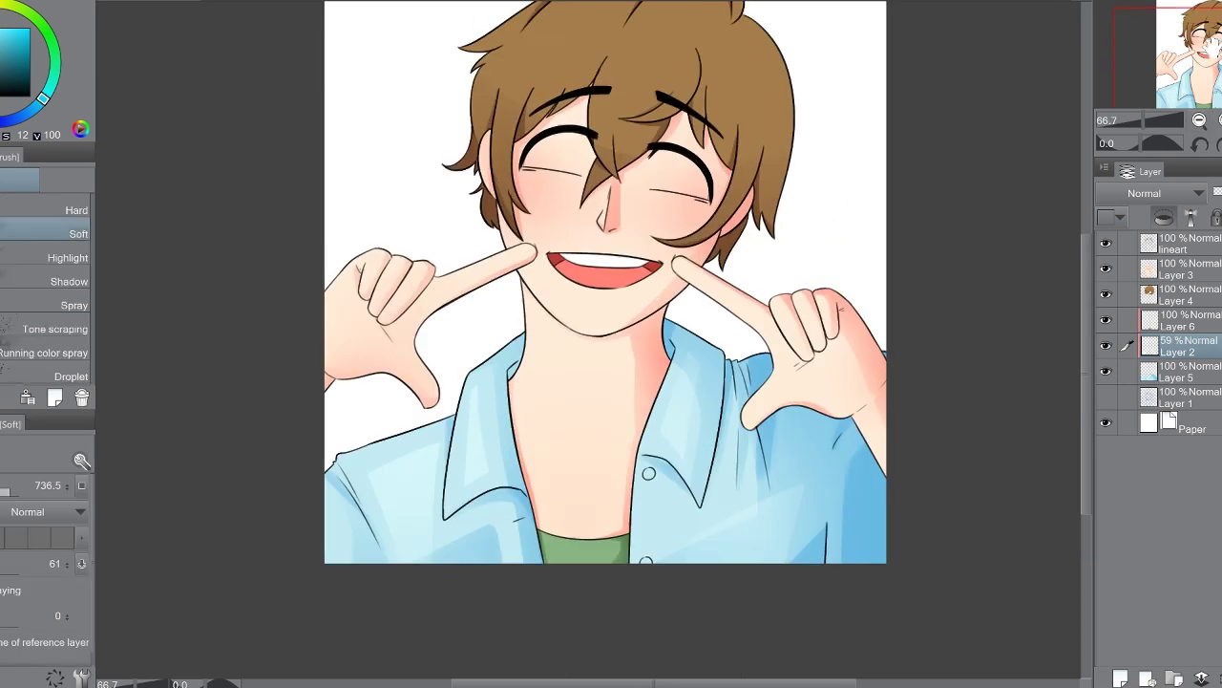
pyautogui.hotkey('ctrl', 'e')
pyautogui.hotkey('ctrl', 'e')
pyautogui.scroll(2, 616, 339)
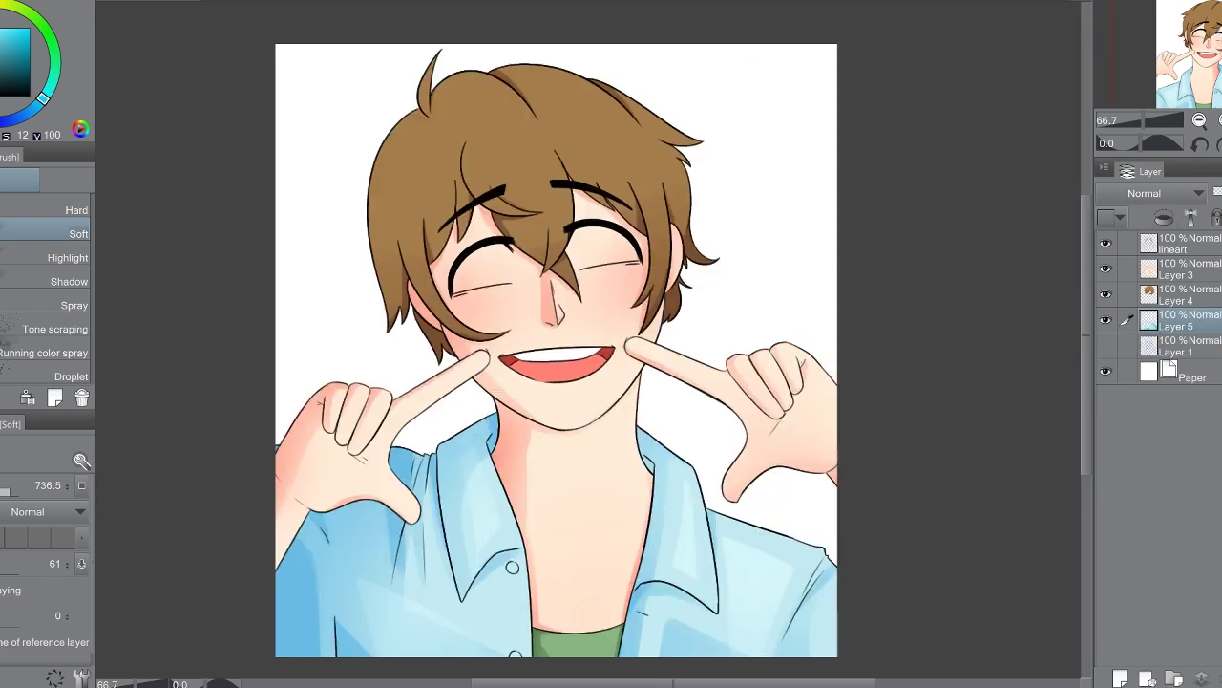
# Step: Paint a reddish shade along the mouth's upper edge on a new layer above Layer 3 at 27% opacity, and merge it down
pyautogui.hotkey('ctrl', 'shift', 'n')
pyautogui.scroll(3, 616, 339)
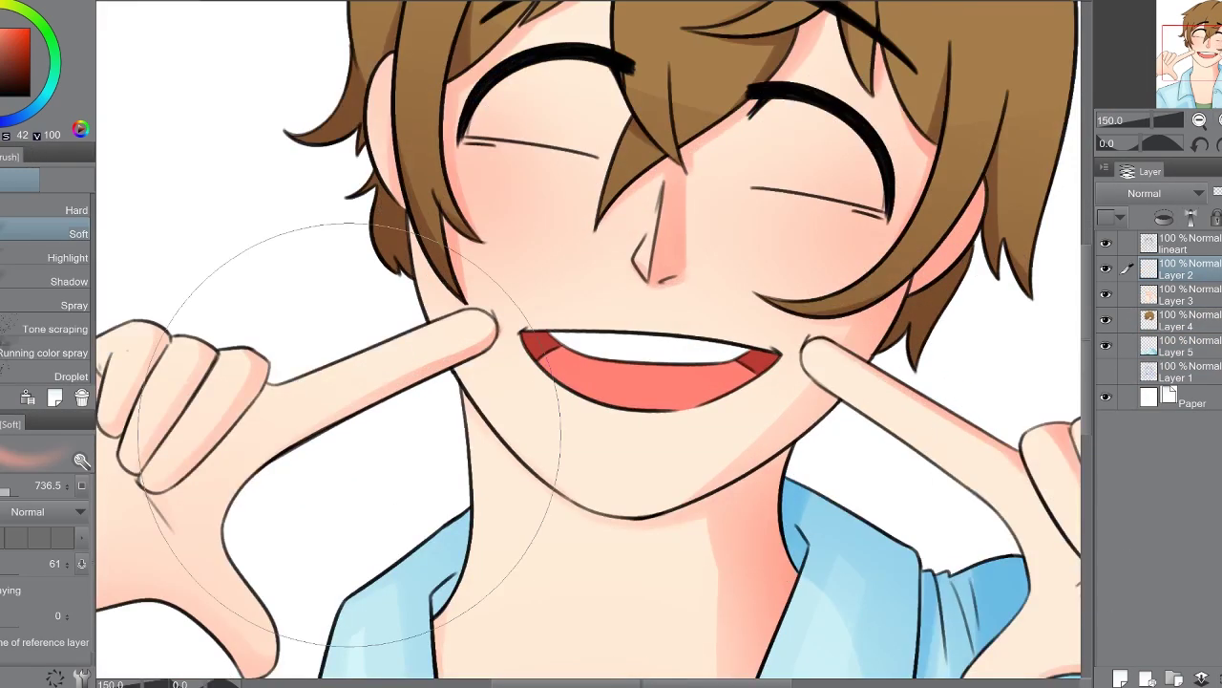
pyautogui.press('p')
pyautogui.moveTo(724, 143); pyautogui.dragTo(562, 380)
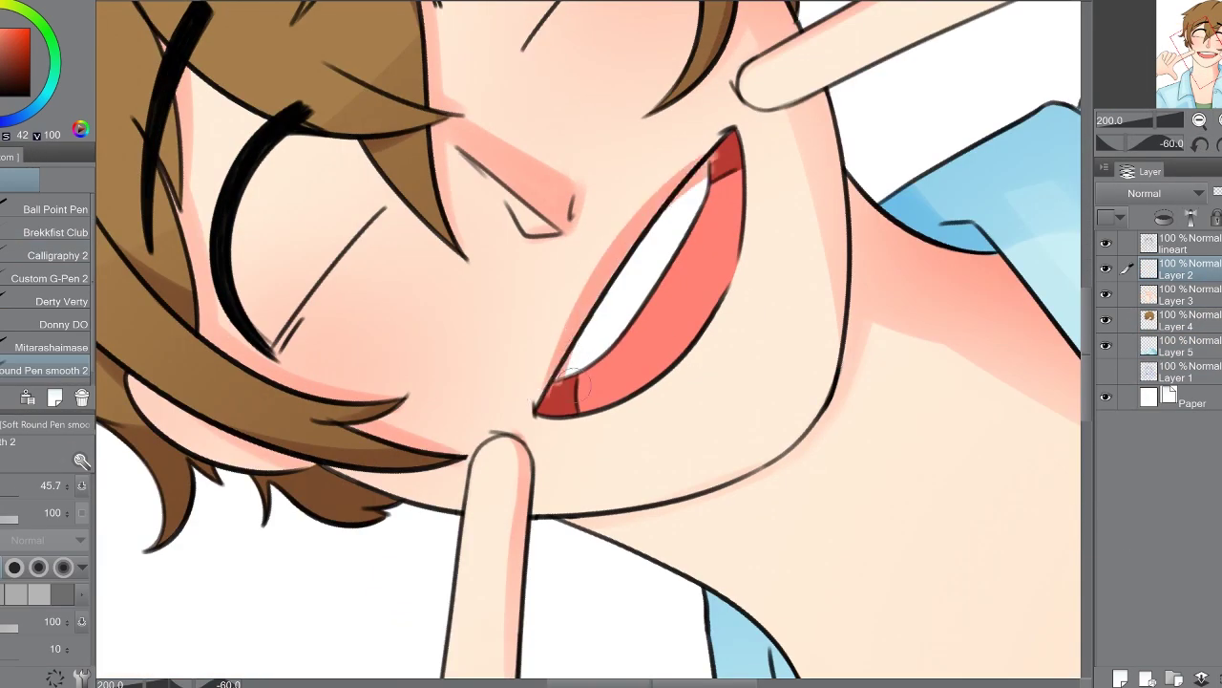
pyautogui.hotkey('ctrl', '@')
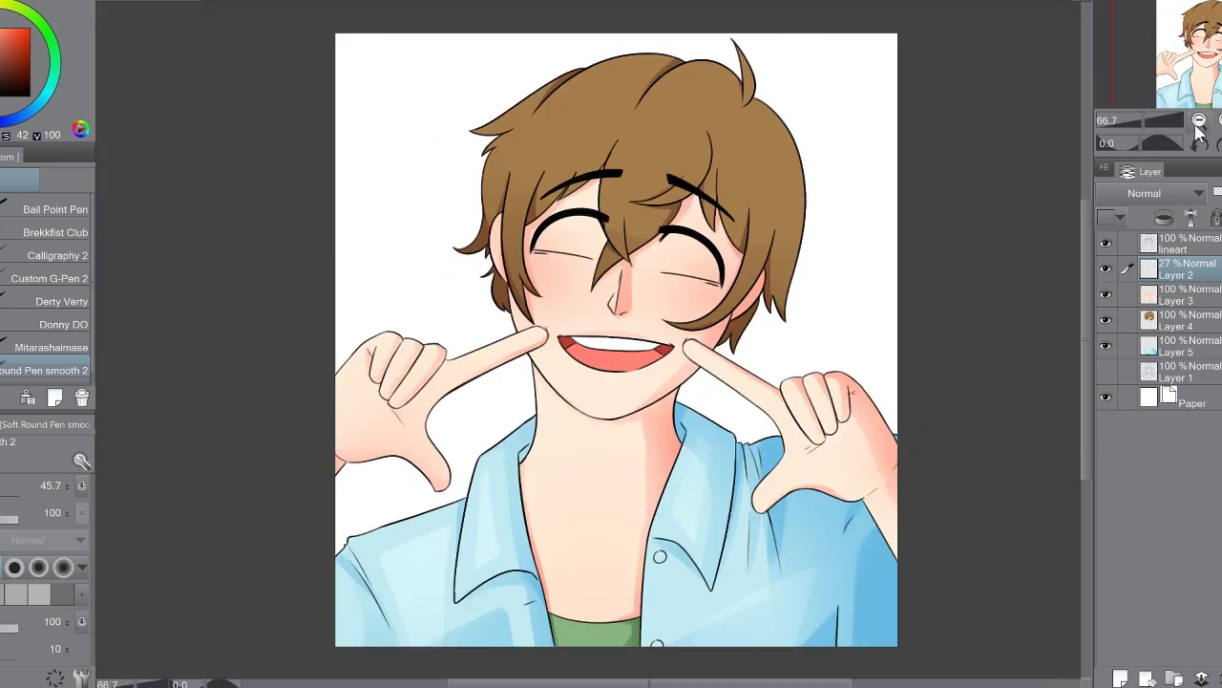
pyautogui.hotkey('ctrl', 'e')
# Step: Paint the eye white of the image's right eye on a new layer with the Soft Round Pen at size 45.7
pyautogui.hotkey('ctrl', 'shift', 'n')
pyautogui.scroll(5, 683, 258)
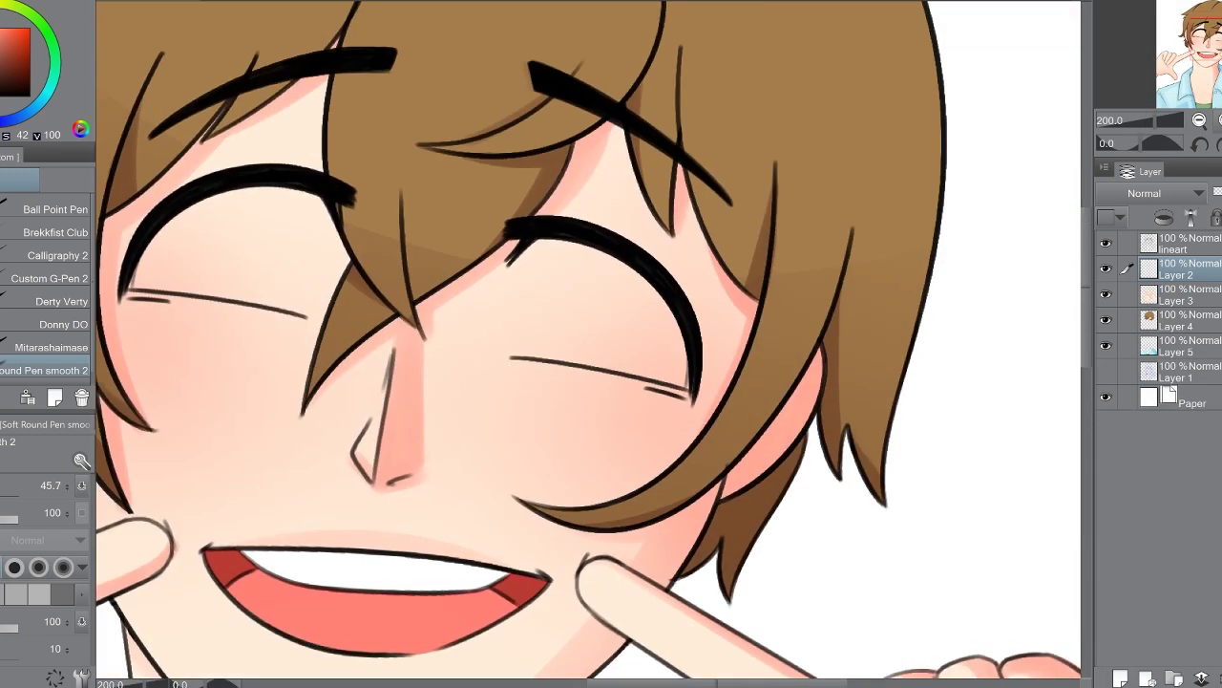
pyautogui.moveTo(659, 363)
pyautogui.mouseDown()
pyautogui.moveTo(655, 240)
pyautogui.moveTo(743, 298)
pyautogui.moveTo(505, 265)
pyautogui.moveTo(554, 335)
pyautogui.moveTo(469, 191)
pyautogui.moveTo(446, 177)
pyautogui.mouseUp()
pyautogui.hotkey('ctrl', '@')
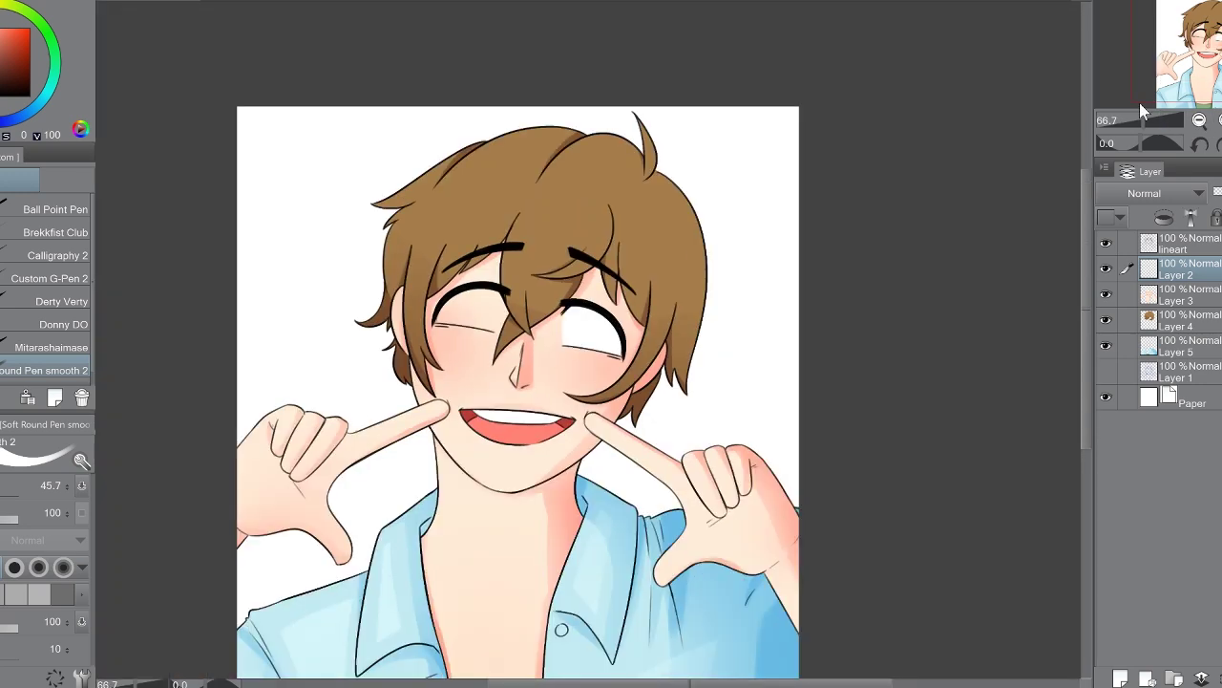
# Step: Paint the eye white of the image's left eye between the upper lash and the lower lid line
pyautogui.hotkey('ctrl', 'Tab')
pyautogui.hotkey('ctrl', 'Tab')
pyautogui.scroll(3, 592, 343)
pyautogui.scroll(3, 581, 208)
pyautogui.press('-')
pyautogui.moveTo(581, 207)
pyautogui.mouseDown()
pyautogui.moveTo(633, 445)
pyautogui.moveTo(456, 325)
pyautogui.moveTo(578, 440)
pyautogui.mouseUp()
pyautogui.scroll(-3, 579, 442)
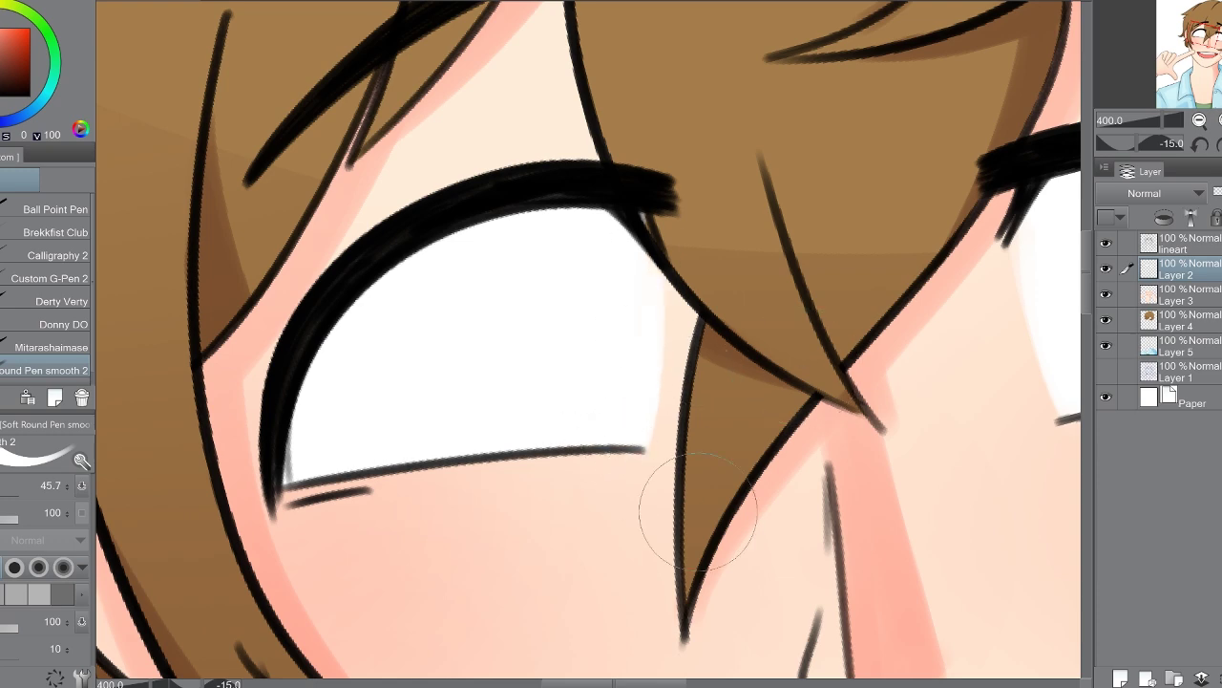
pyautogui.hotkey('ctrl', '@')
pyautogui.scroll(3, 666, 232)
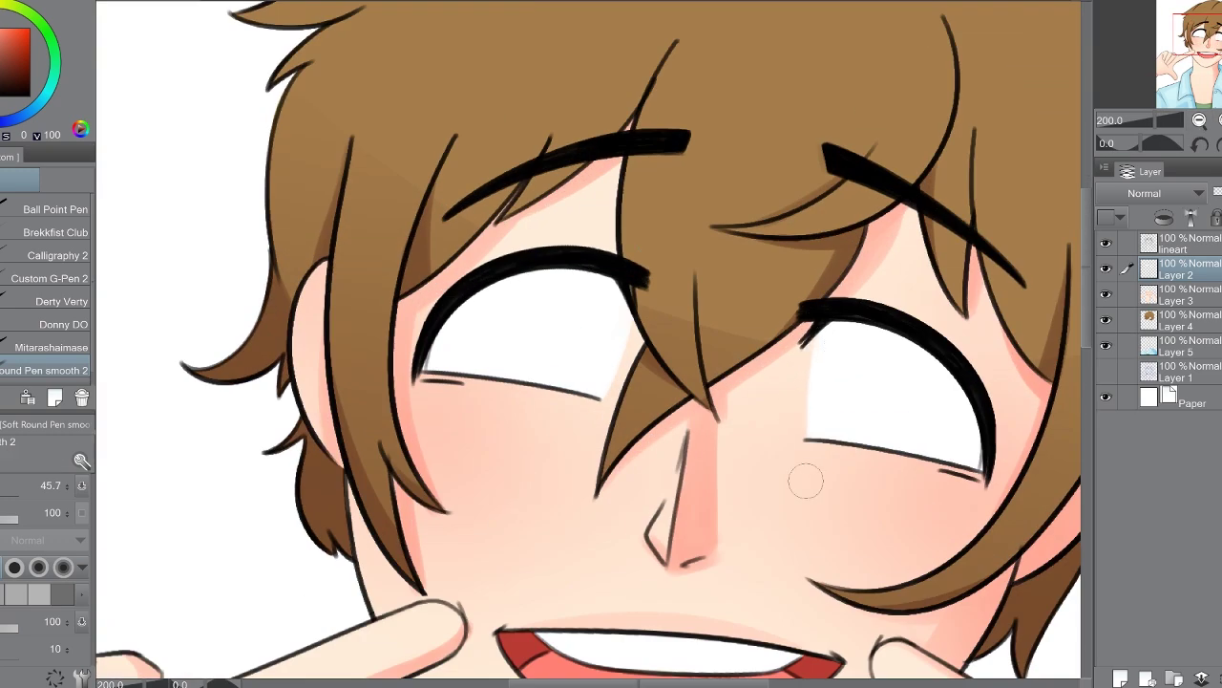
pyautogui.scroll(-4, 805, 480)
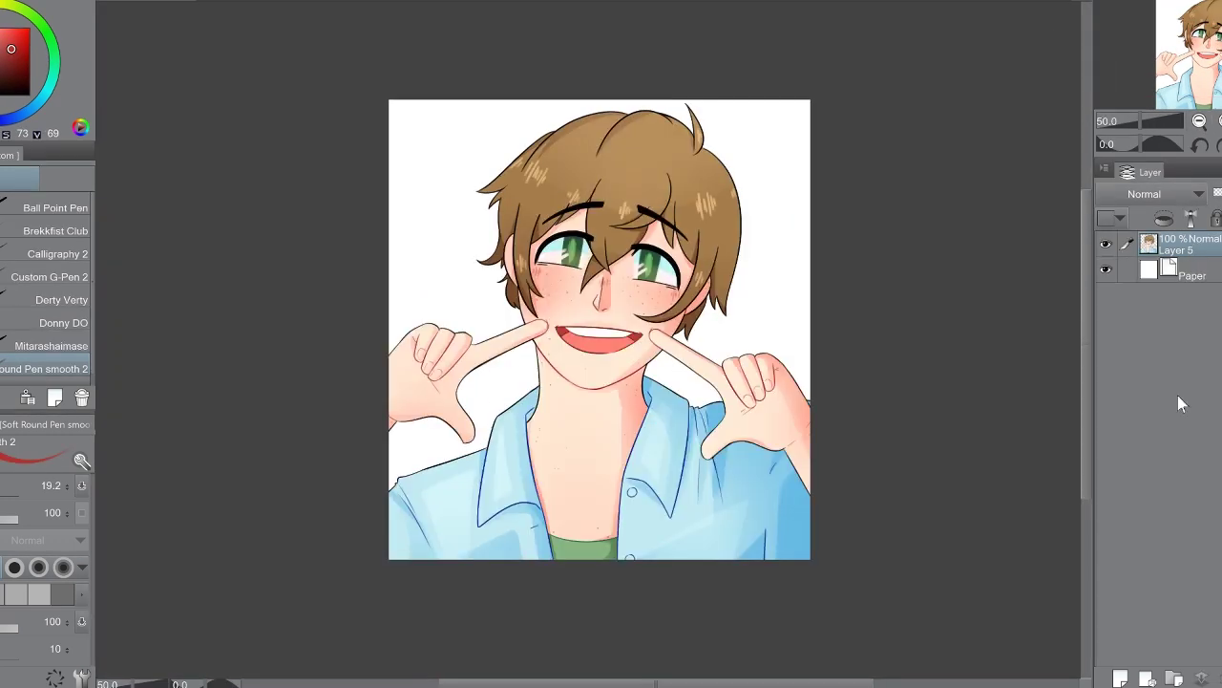
# Step: Draw a yellow (S 72) filled polyline wedge on each side of the upper hair, on a new layer behind the character
pyautogui.hotkey('ctrl', 'shift', 'n')
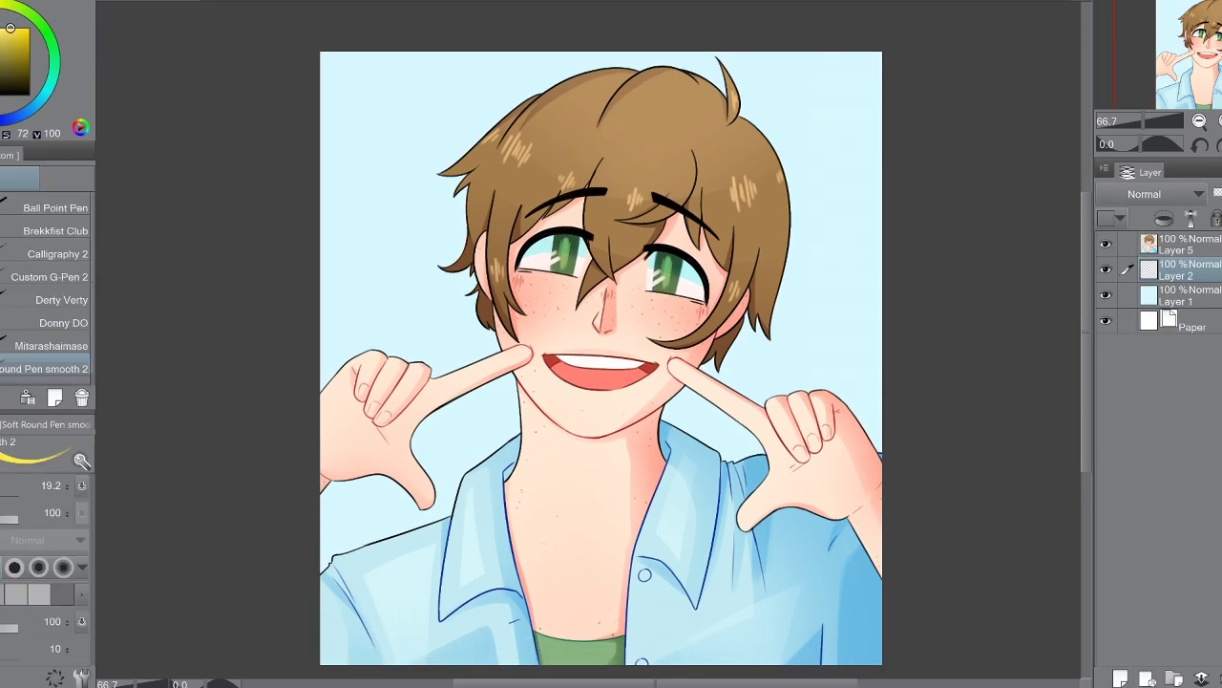
pyautogui.press('u')
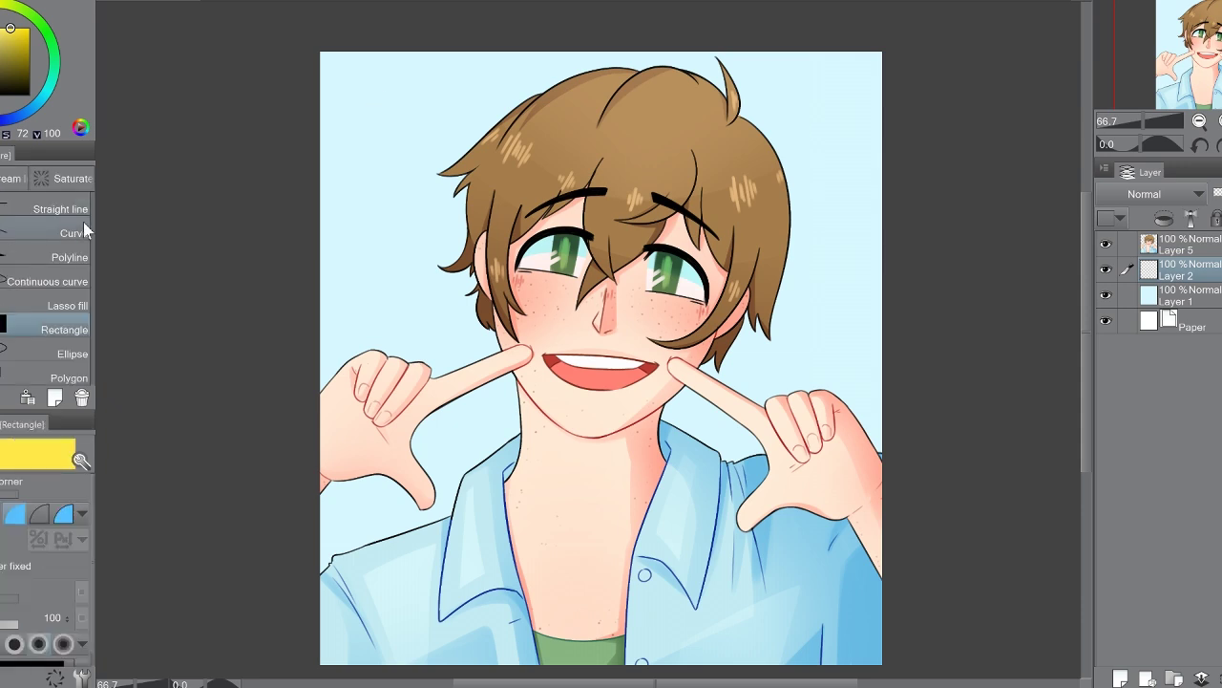
pyautogui.click(77, 246)
pyautogui.doubleClick(439, 175)
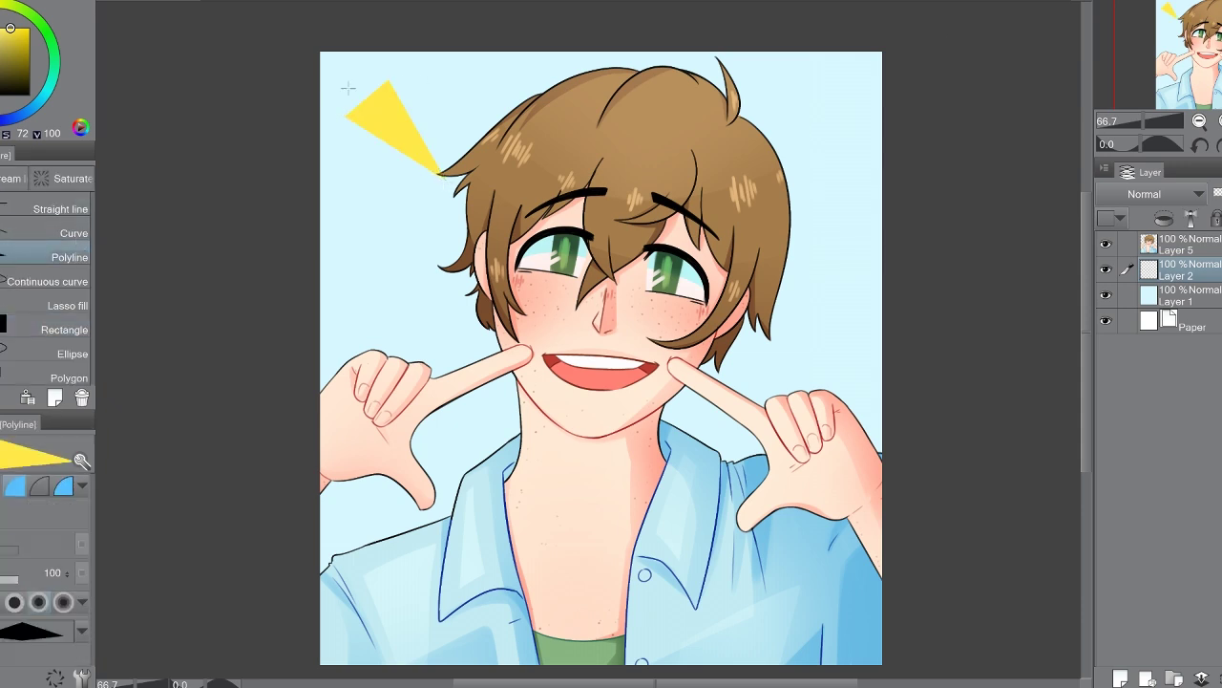
pyautogui.doubleClick(787, 143)
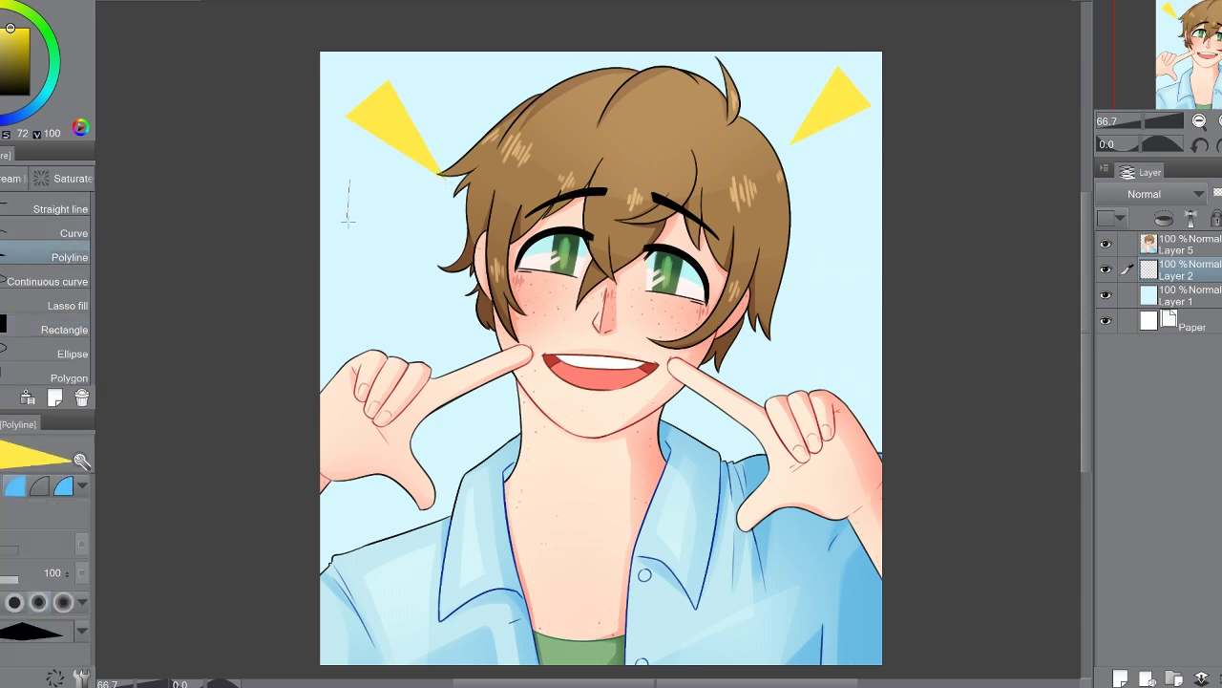
# Step: Add two yellow wedges beside the head on the image's left, two on the right, and one behind the image's left thumb
pyautogui.click(348, 220)
pyautogui.doubleClick(427, 203)
pyautogui.doubleClick(436, 303)
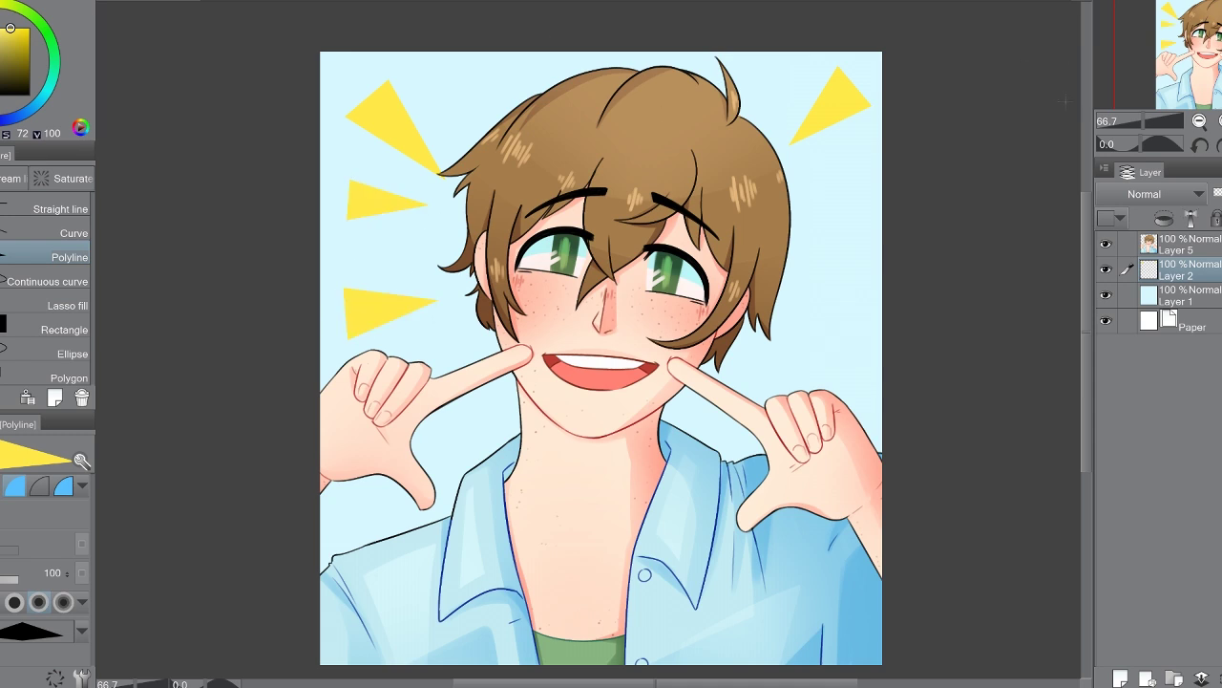
pyautogui.click(841, 385)
pyautogui.doubleClick(782, 341)
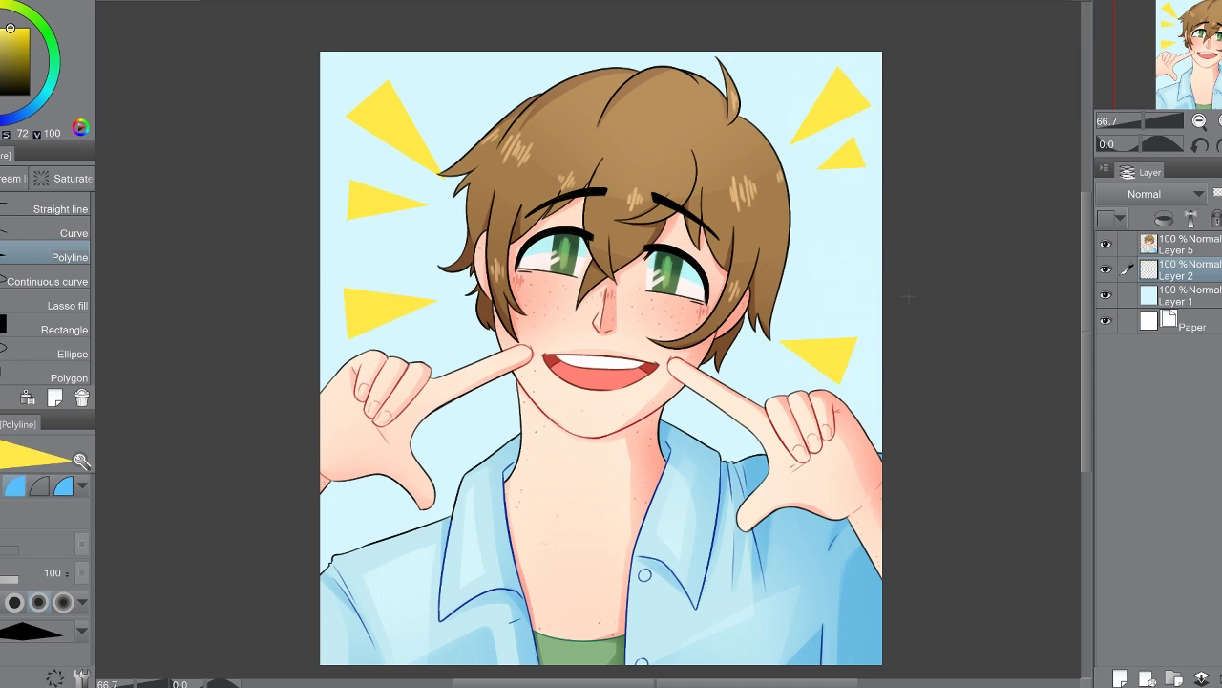
pyautogui.doubleClick(456, 441)
# Step: Shift the wedges to a lighter lemon yellow and move the two upper wedges on the image's left slightly upward
pyautogui.hotkey('ctrl', 'u')
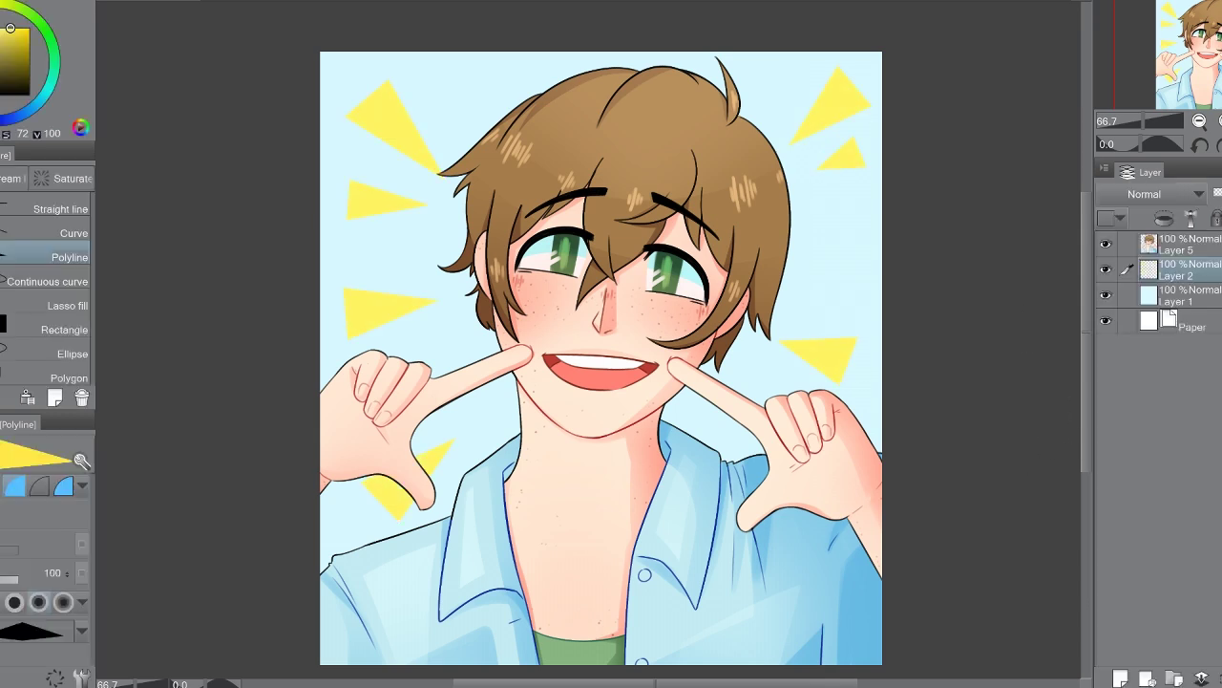
pyautogui.press('m')
pyautogui.press('k')
pyautogui.moveTo(329, 225)
pyautogui.mouseDown()
pyautogui.moveTo(369, 200)
pyautogui.moveTo(368, 161)
pyautogui.mouseUp()
pyautogui.hotkey('ctrl', 'd')
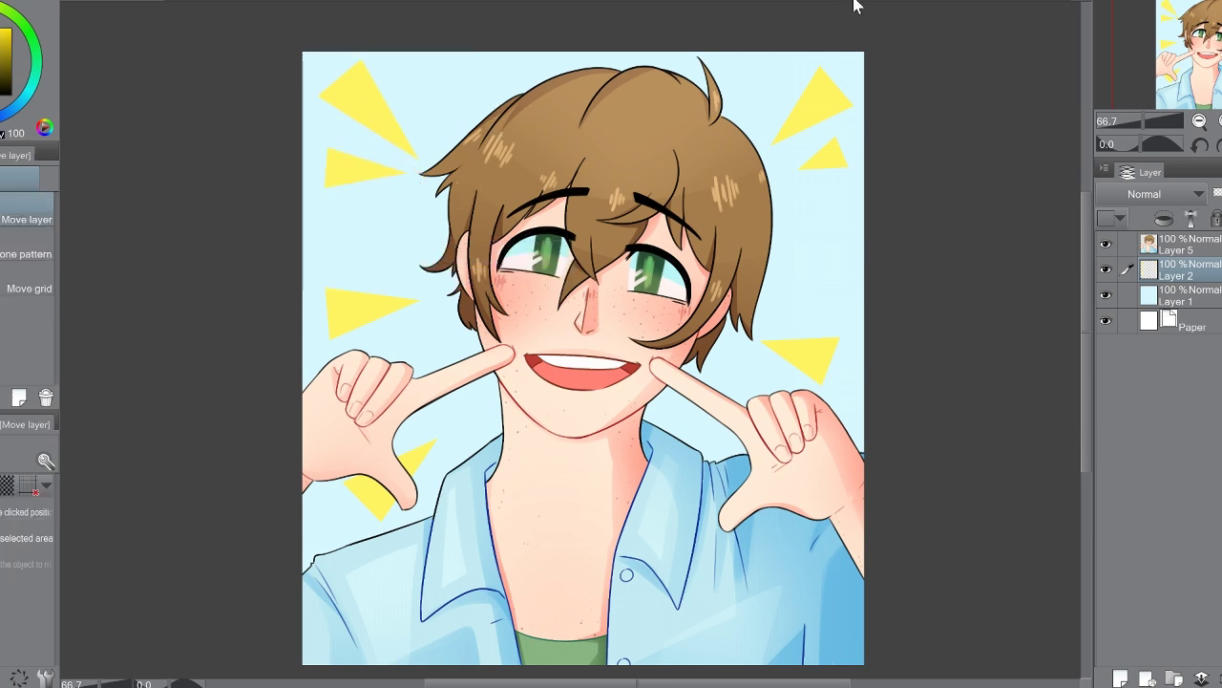
# Step: Recolour the light blue background layer orange and make the wedge layer active with the Soft Round Pen at size 112.0
pyautogui.moveTo(1058, 353); pyautogui.dragTo(1043, 383)
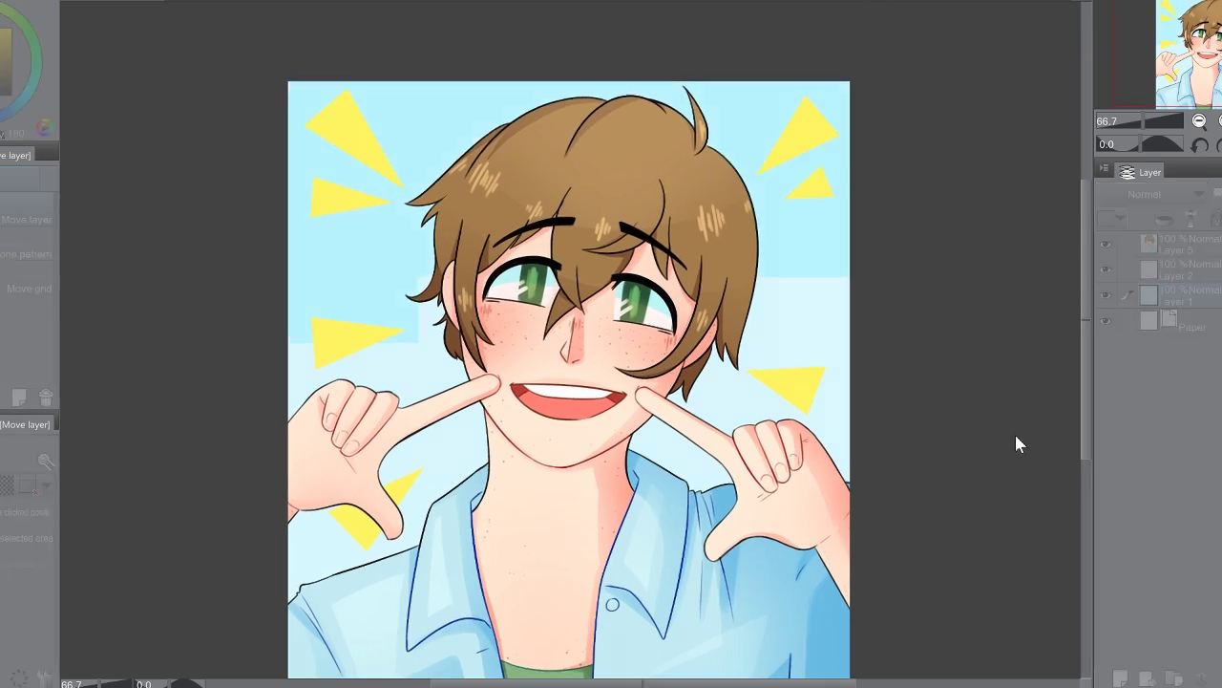
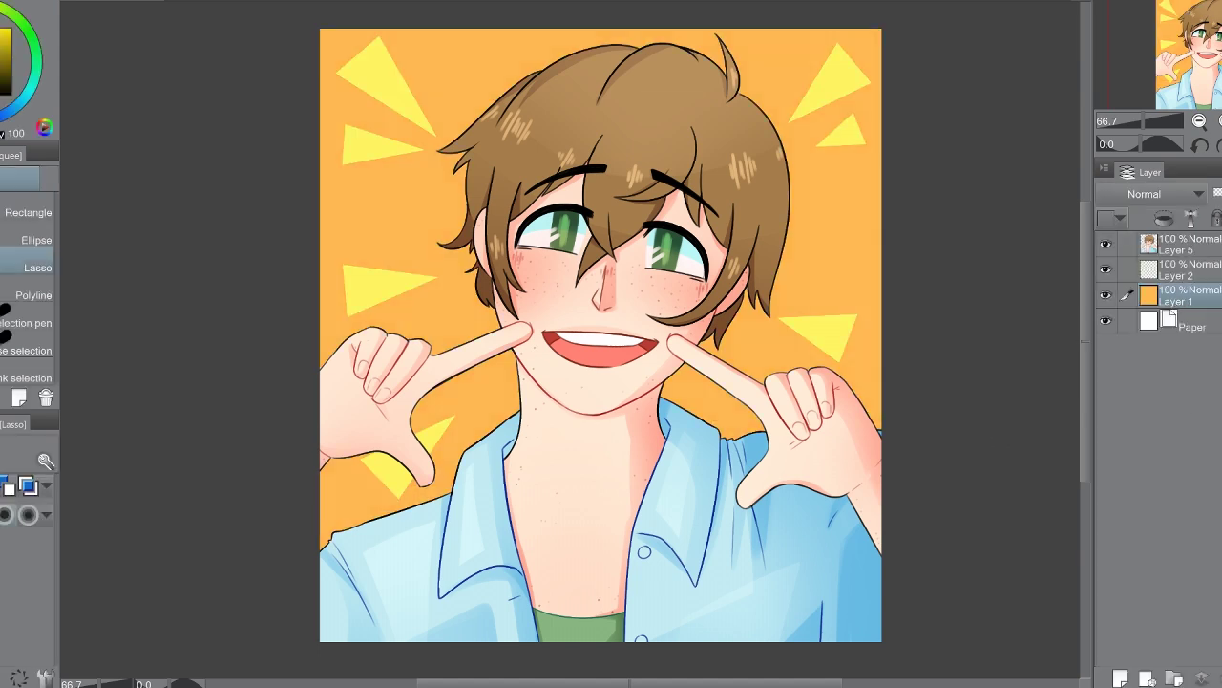
pyautogui.click(1184, 245)
pyautogui.keyDown('shift'); pyautogui.click(1190, 302); pyautogui.keyUp('shift')
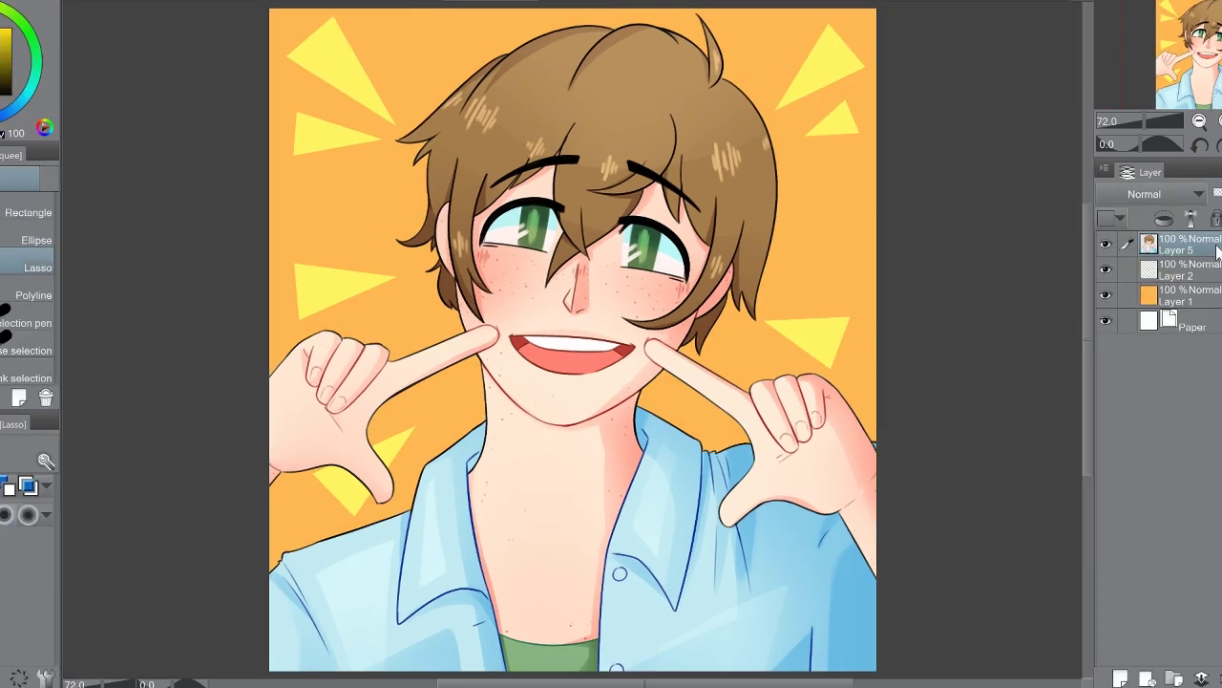
pyautogui.hotkey('ctrl', '-')
pyautogui.click(1184, 296)
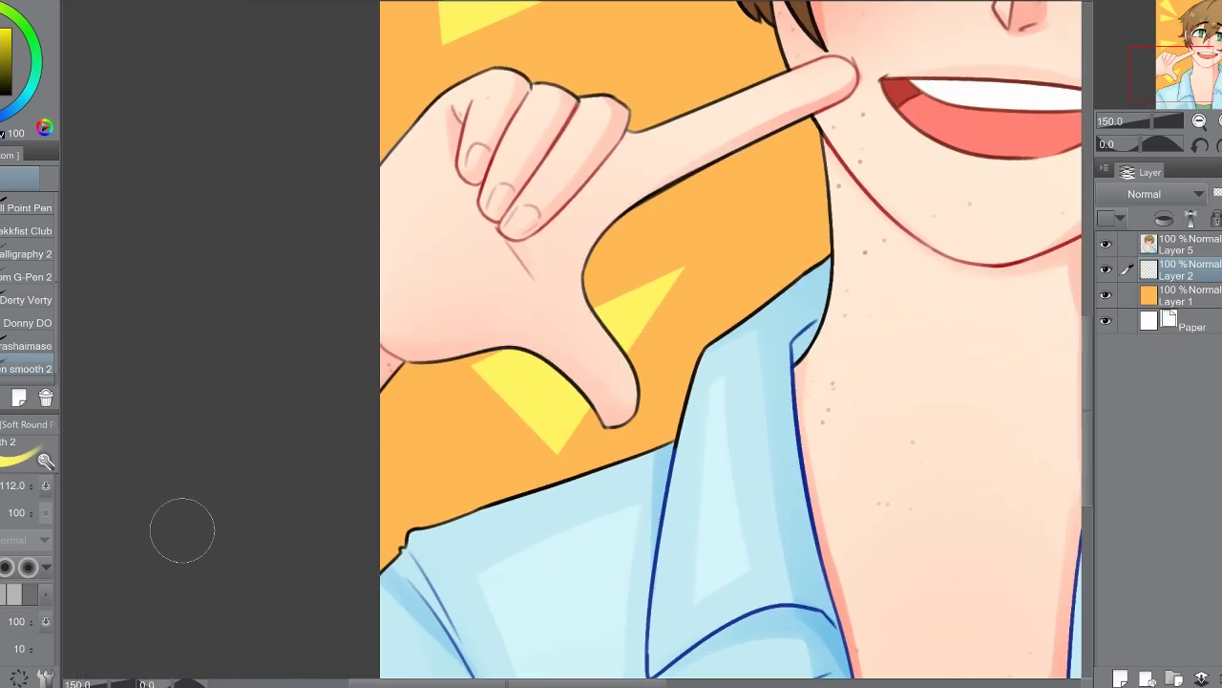
# Step: Add loose yellow strokes at brush size 53.5 along the edges of the wedges behind the image's left thumb and above that hand
pyautogui.moveTo(687, 313); pyautogui.dragTo(638, 384)
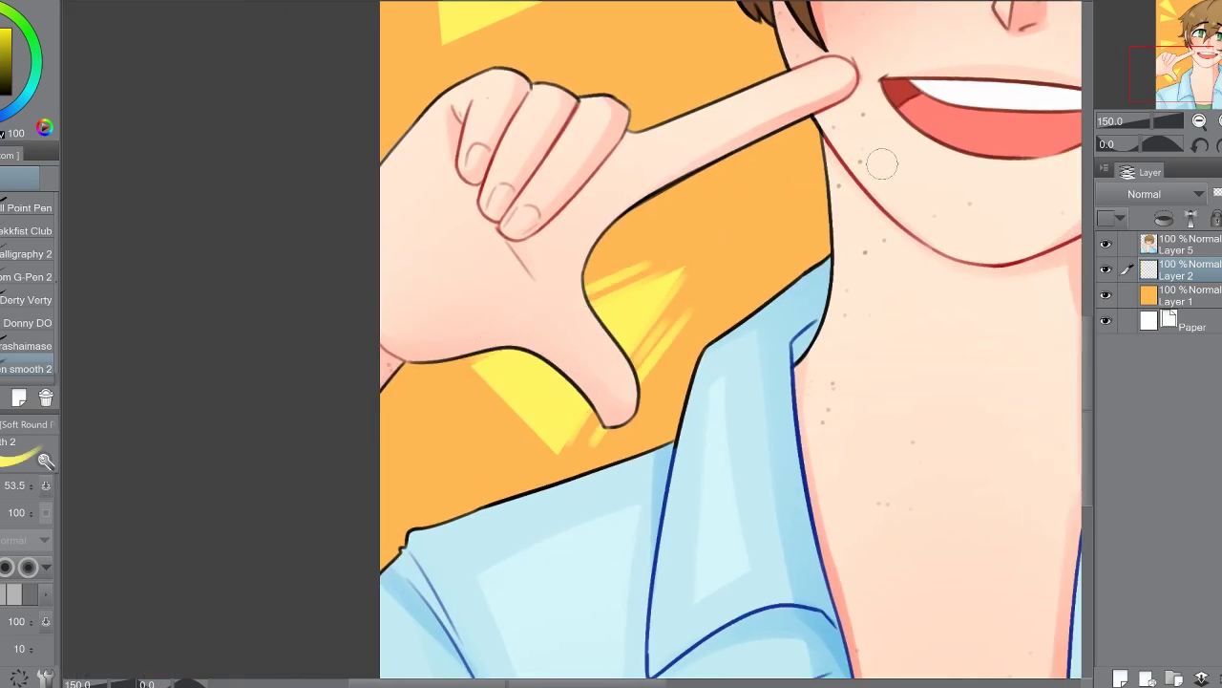
pyautogui.click(1199, 144)
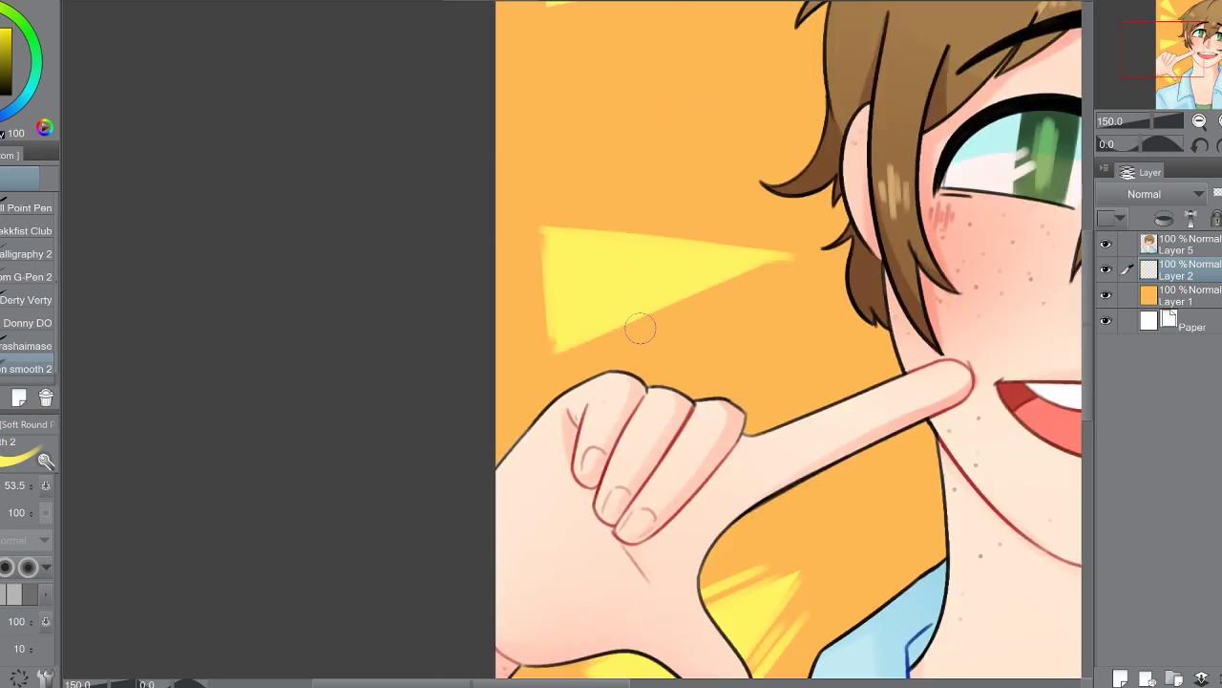
pyautogui.click(1200, 146)
pyautogui.click(1200, 146)
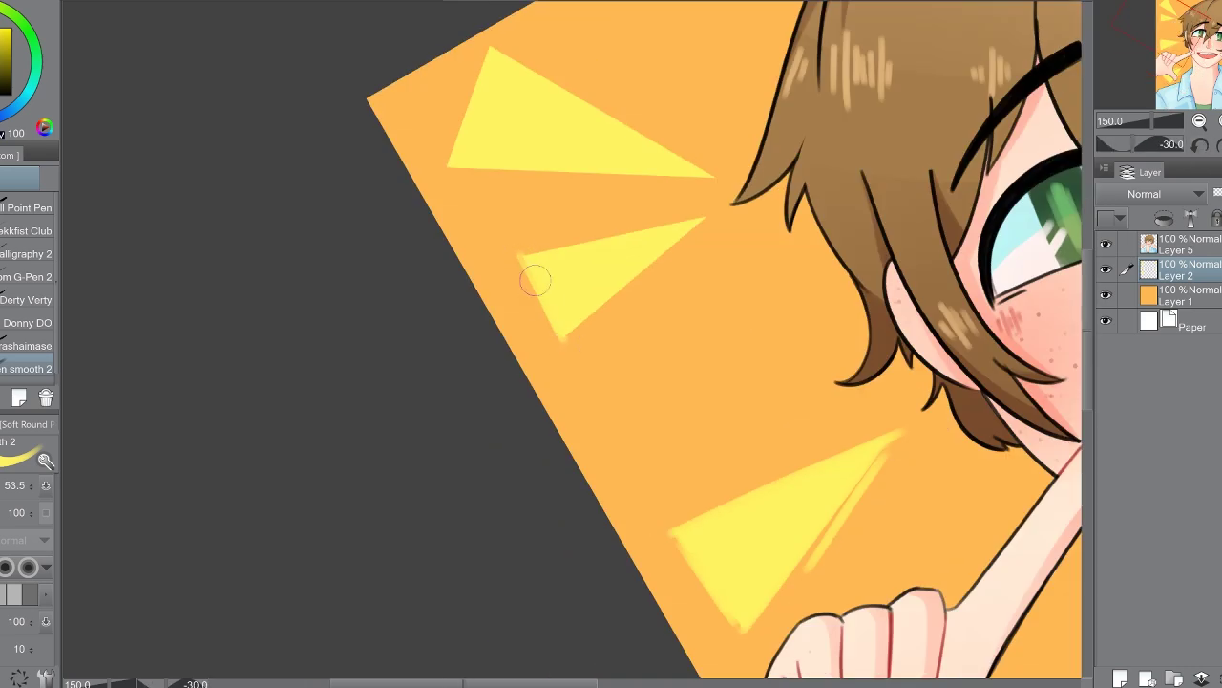
# Step: Roughen the edges of the two upper wedges on the image's left with loose yellow strokes
pyautogui.moveTo(532, 273)
pyautogui.mouseDown()
pyautogui.moveTo(590, 327)
pyautogui.moveTo(532, 250)
pyautogui.moveTo(703, 205)
pyautogui.mouseUp()
pyautogui.click(1205, 141)
pyautogui.click(1203, 141)
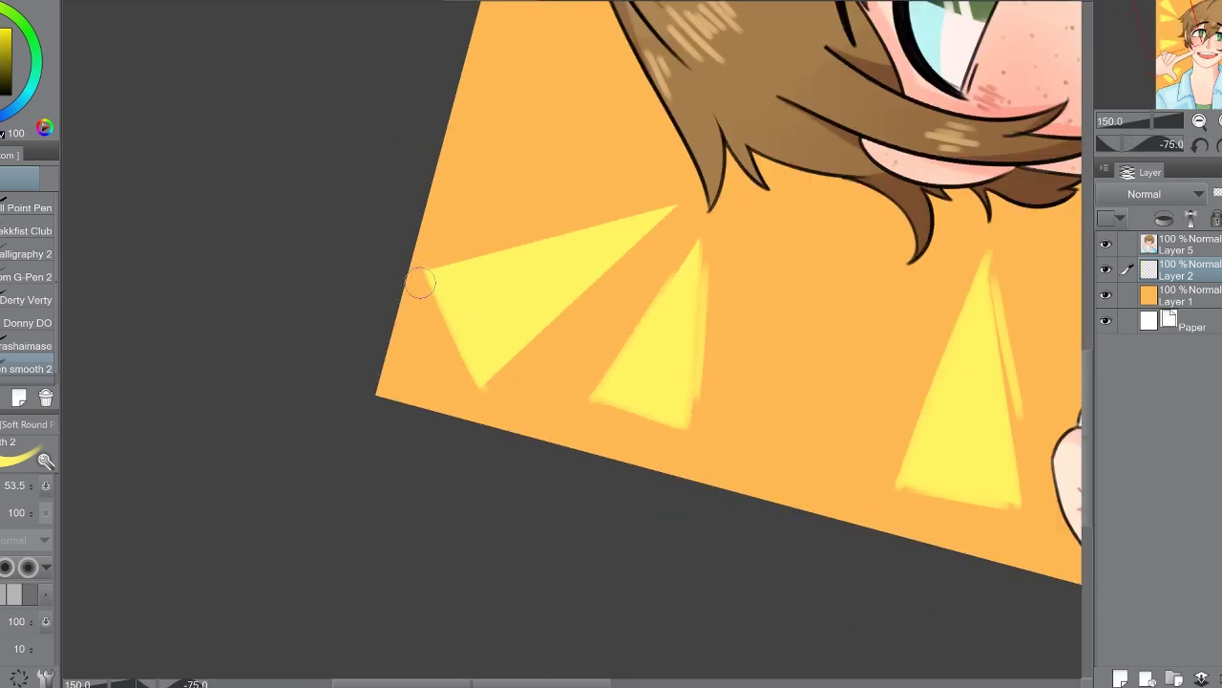
pyautogui.moveTo(420, 283)
pyautogui.mouseDown()
pyautogui.moveTo(485, 386)
pyautogui.moveTo(691, 190)
pyautogui.moveTo(586, 227)
pyautogui.mouseUp()
pyautogui.moveTo(680, 196); pyautogui.dragTo(429, 242)
pyautogui.click(1200, 144)
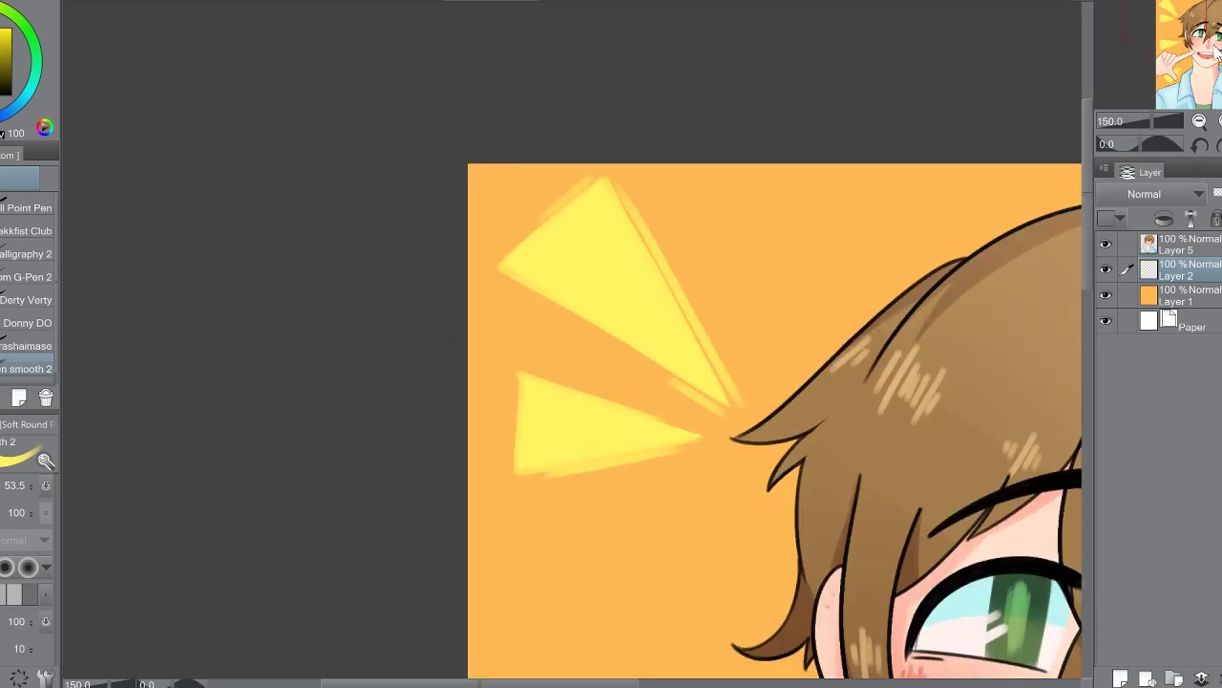
# Step: Sketch loose yellow strokes along the edges of the two upper wedges on the image's right
pyautogui.moveTo(725, 306); pyautogui.dragTo(772, 267)
pyautogui.moveTo(812, 214); pyautogui.dragTo(631, 304)
pyautogui.moveTo(731, 118); pyautogui.dragTo(723, 124)
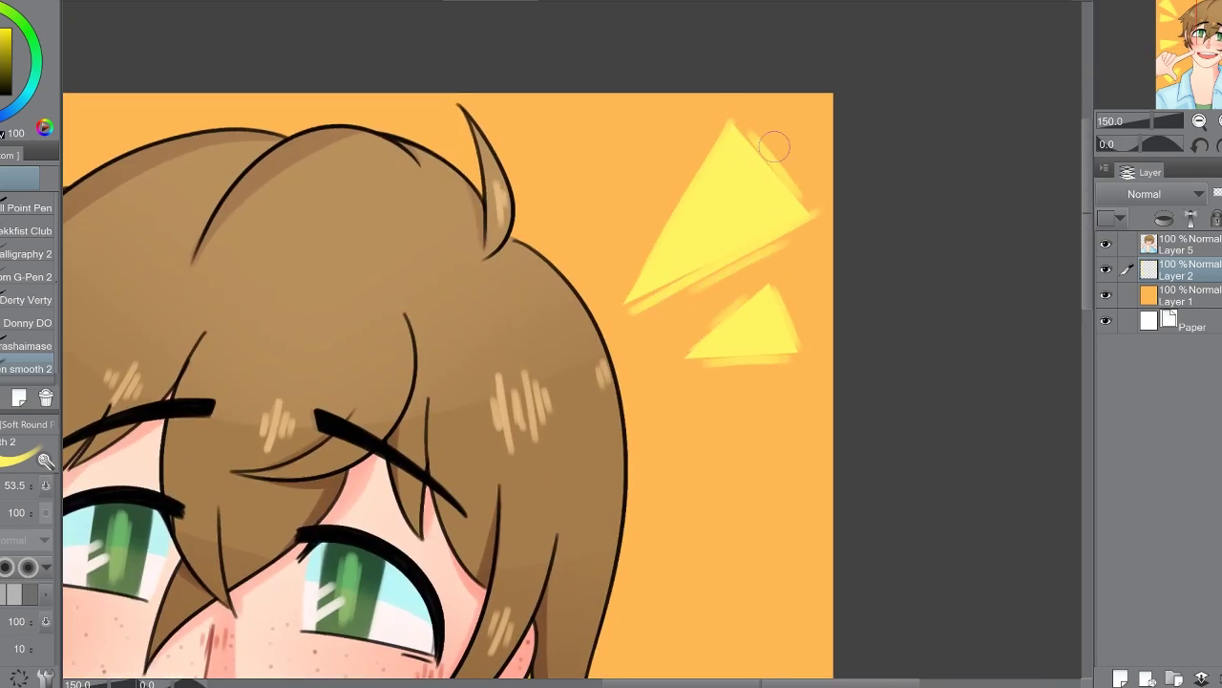
# Step: Roughen the lower wedge on the image's right with yellow strokes and add short dashes above the collar on that side
pyautogui.scroll(-5, 647, 391)
pyautogui.moveTo(647, 390)
pyautogui.mouseDown()
pyautogui.moveTo(627, 382)
pyautogui.moveTo(646, 383)
pyautogui.moveTo(687, 430)
pyautogui.mouseUp()
pyautogui.moveTo(807, 382); pyautogui.dragTo(769, 473)
pyautogui.moveTo(707, 355); pyautogui.dragTo(802, 349)
# Step: Draw small yellow accent dashes in the orange gaps around the hair, beside the tuft and on both sides of the head
pyautogui.click(1200, 122)
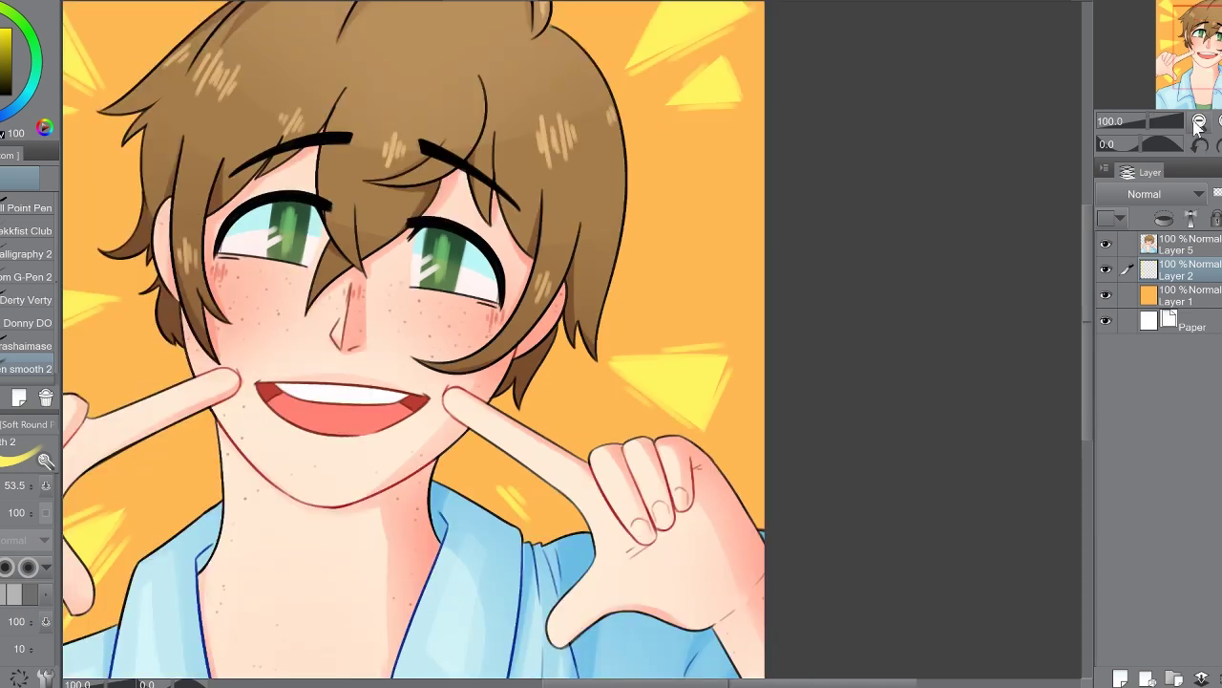
pyautogui.moveTo(618, 58); pyautogui.dragTo(649, 230)
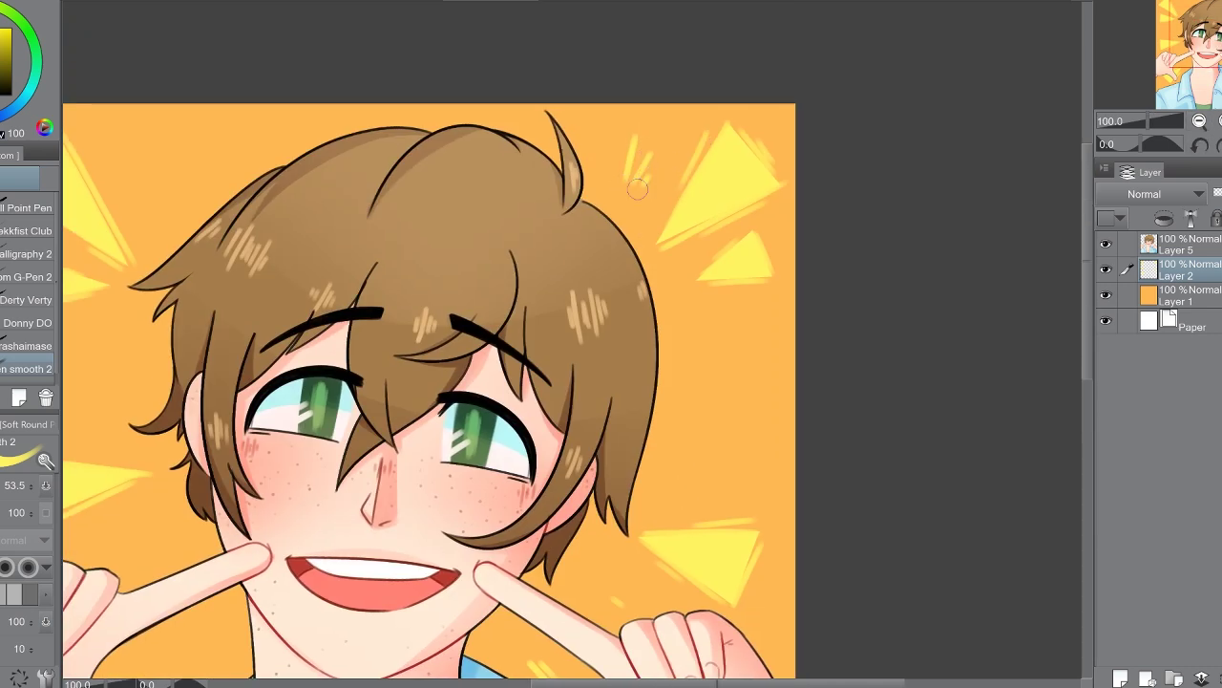
pyautogui.hotkey('ctrl', '-')
pyautogui.moveTo(206, 405); pyautogui.dragTo(294, 314)
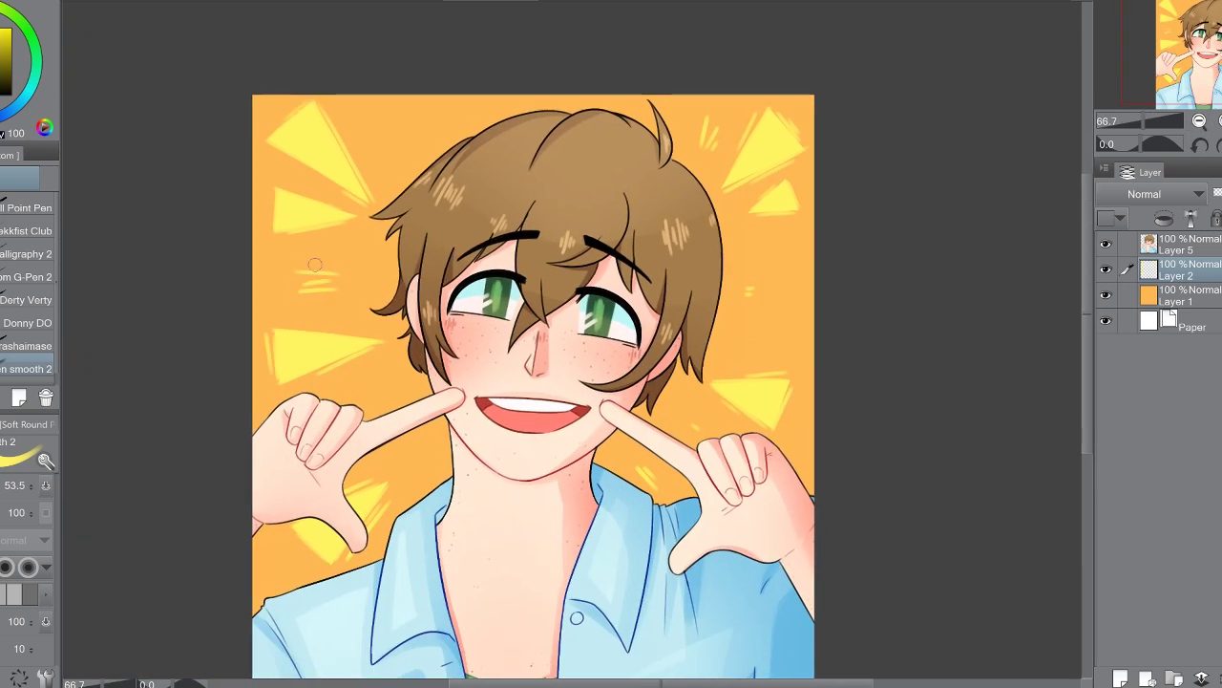
pyautogui.moveTo(533, 382); pyautogui.dragTo(520, 225)
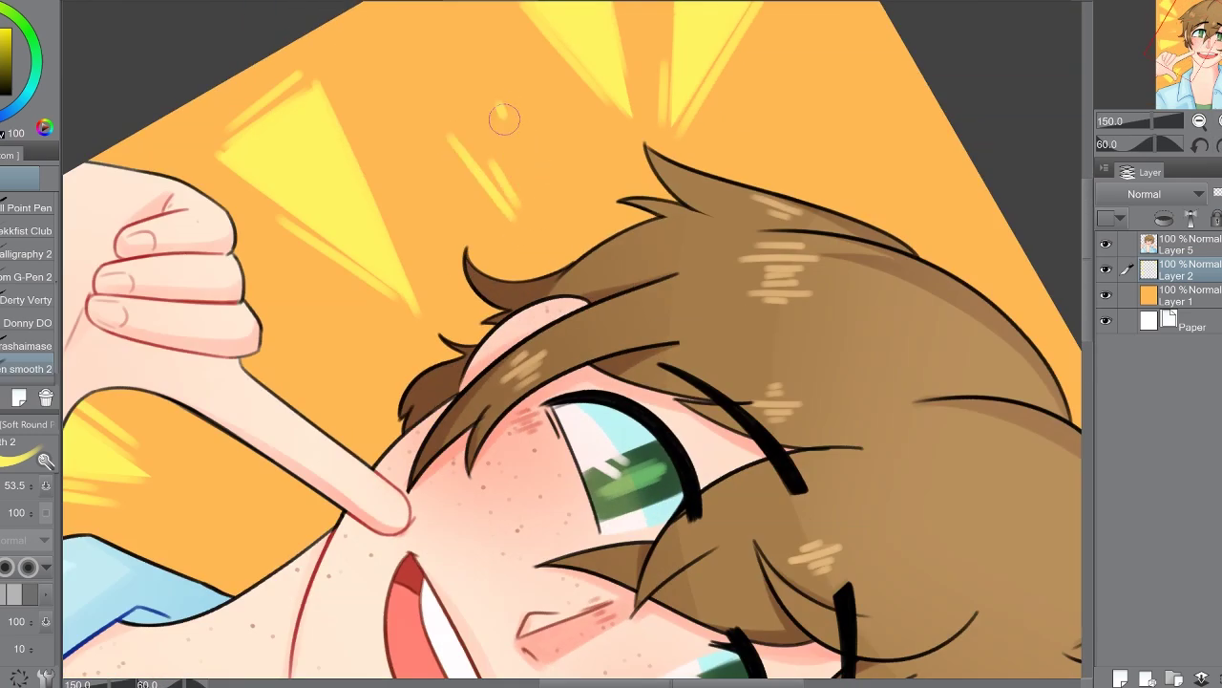
# Step: Reset the canvas rotation, show the whole illustration at 50% zoom, and merge all layers into a single layer
pyautogui.hotkey('ctrl', '0')
pyautogui.hotkey('ctrl', '-')
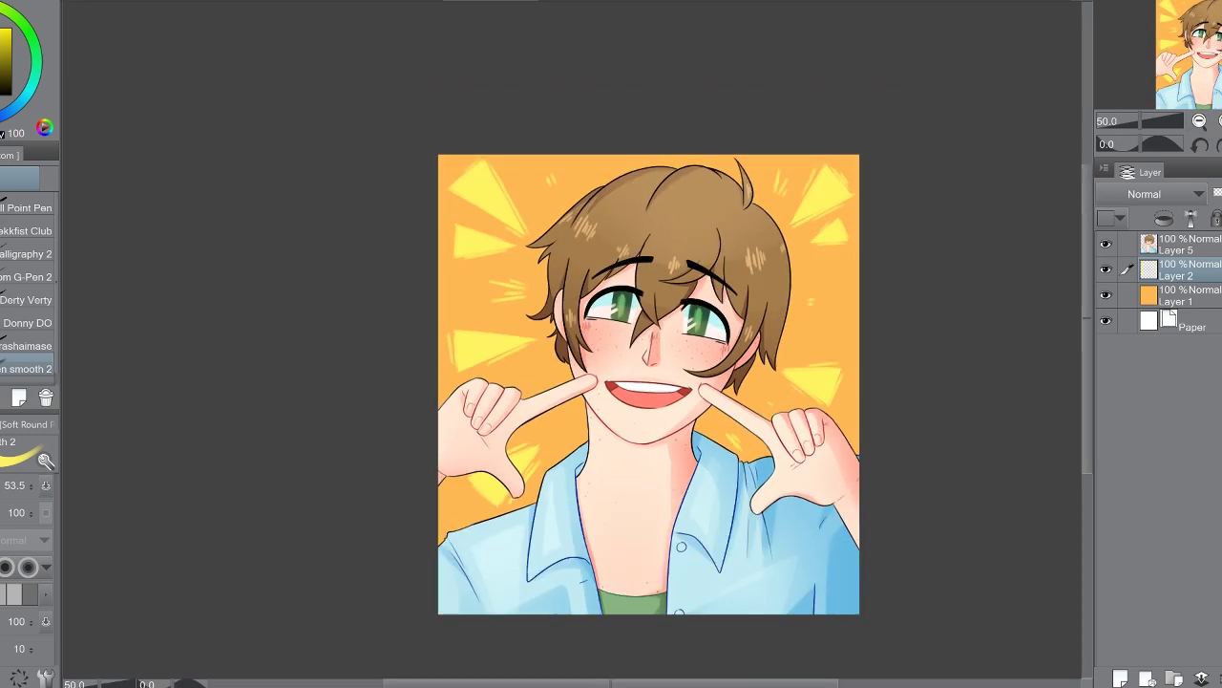
pyautogui.hotkey('ctrl', 'shift', 'e')
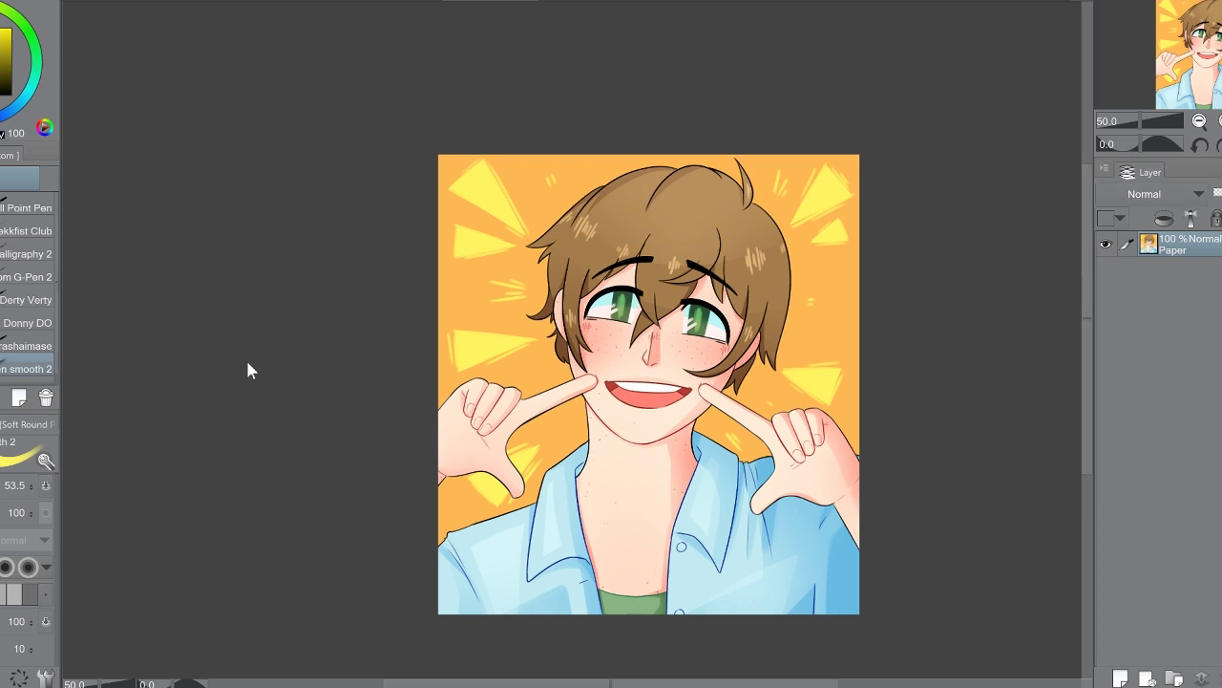